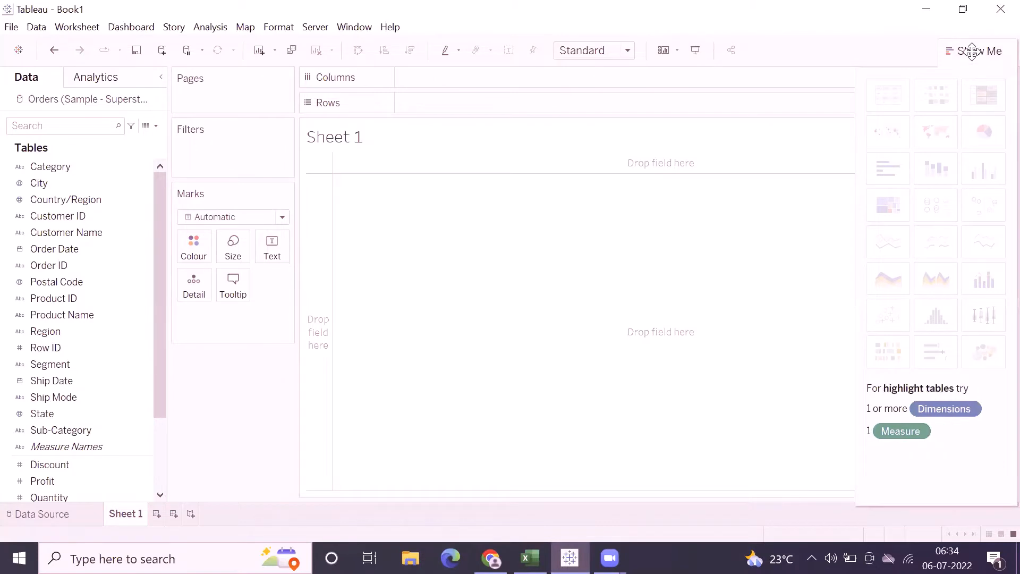
Step: Add the Sub-Category dimension and the Sales measure to Sheet 1
{"action": "left_click", "coordinate": [988, 50]}
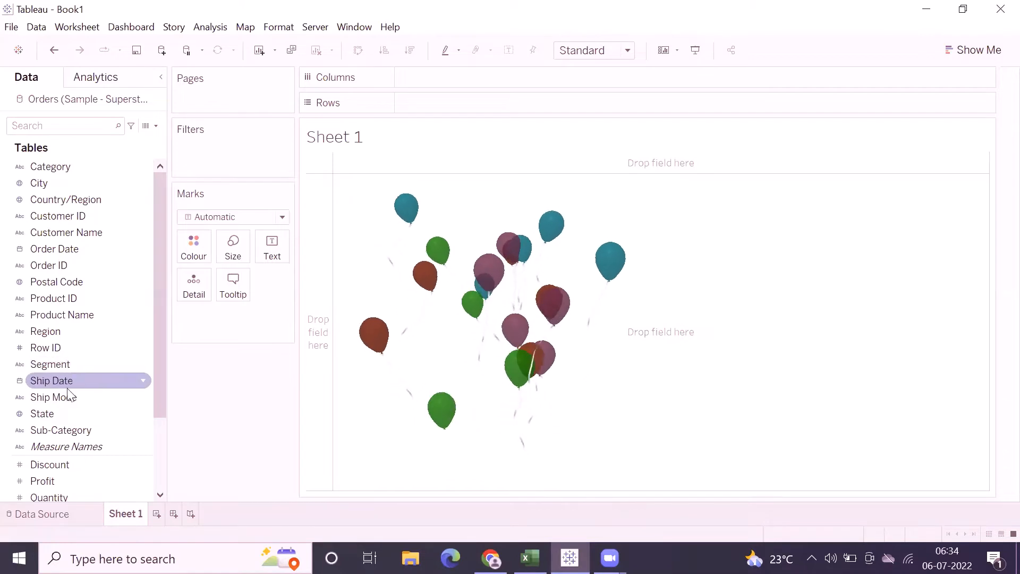
{"action": "double_click", "coordinate": [57, 426]}
{"action": "scroll", "coordinate": [59, 420], "scroll_direction": "down", "scroll_amount": 1}
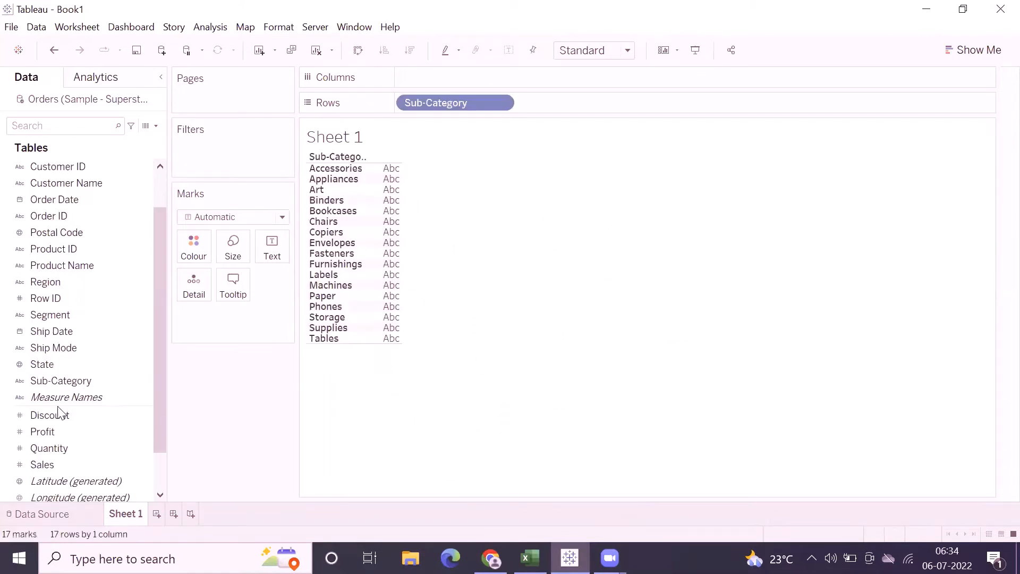
{"action": "scroll", "coordinate": [59, 415], "scroll_direction": "down", "scroll_amount": 1}
{"action": "double_click", "coordinate": [51, 415]}
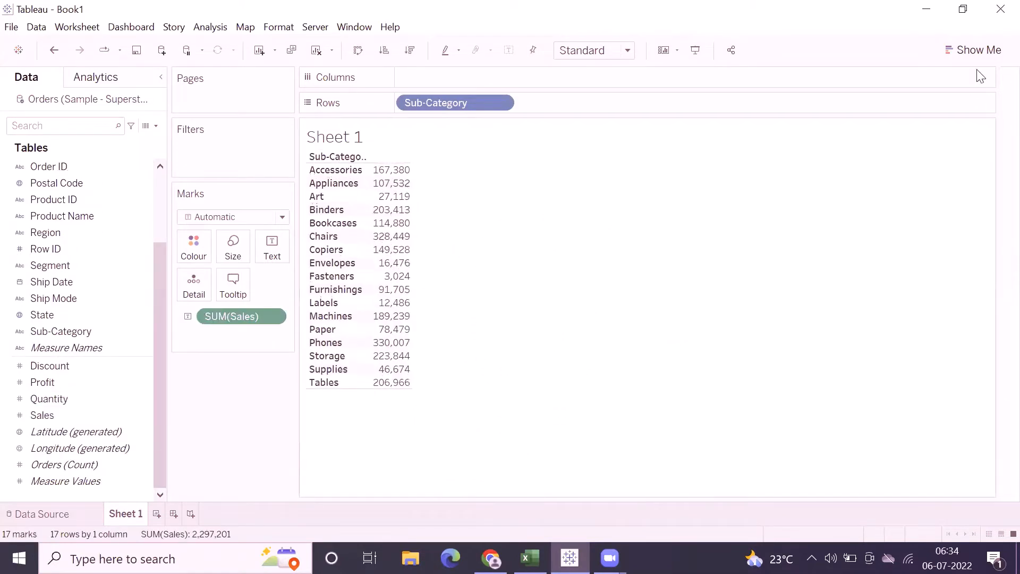
Step: Show the Sub-Category sales table as a horizontal bar chart
{"action": "left_click", "coordinate": [974, 50]}
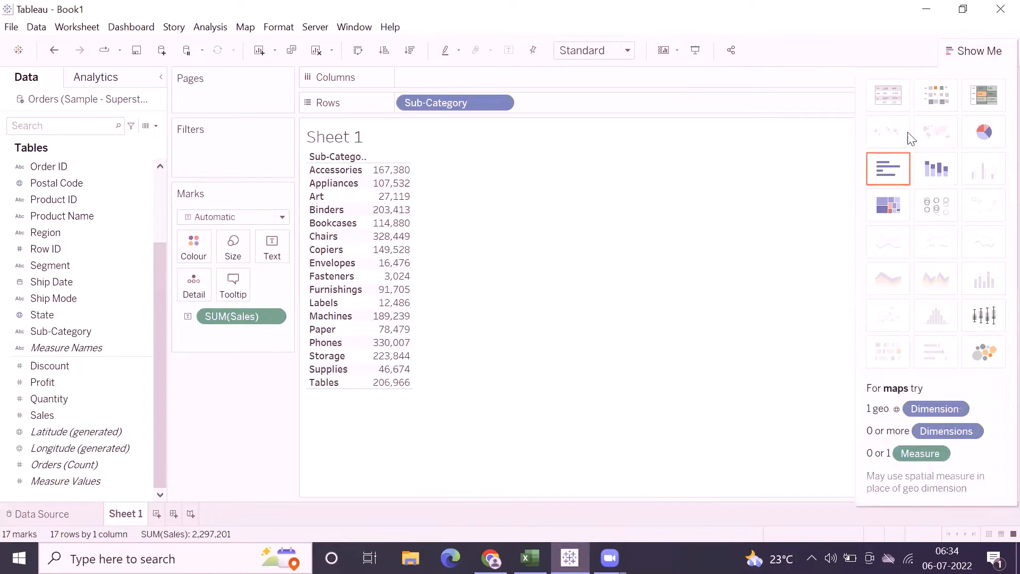
{"action": "left_click", "coordinate": [882, 171]}
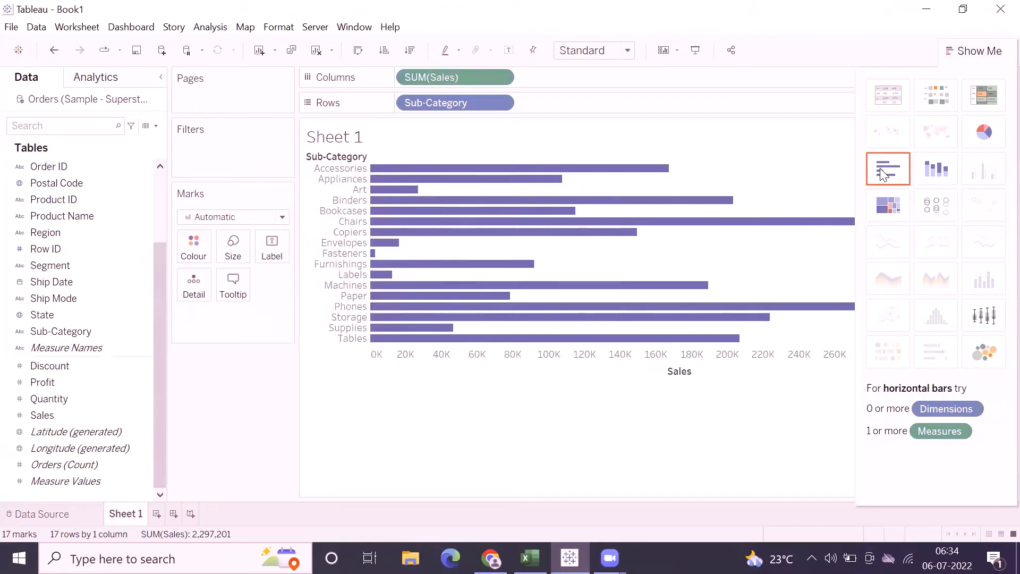
{"action": "left_click", "coordinate": [959, 50]}
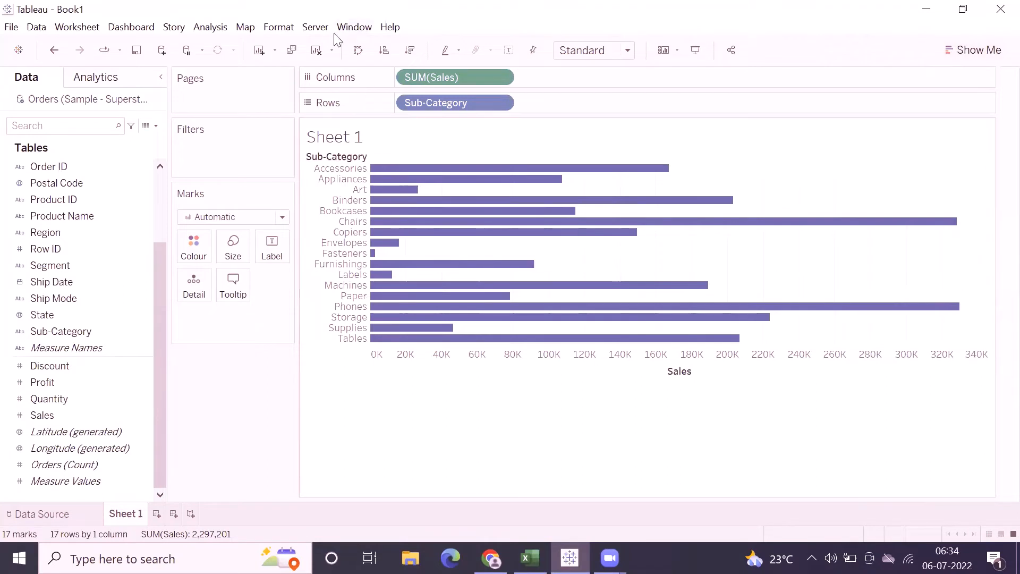
Step: Swap the bar chart's rows and columns and swap them back, and set the chart's fit to Entire View
{"action": "left_click", "coordinate": [357, 51]}
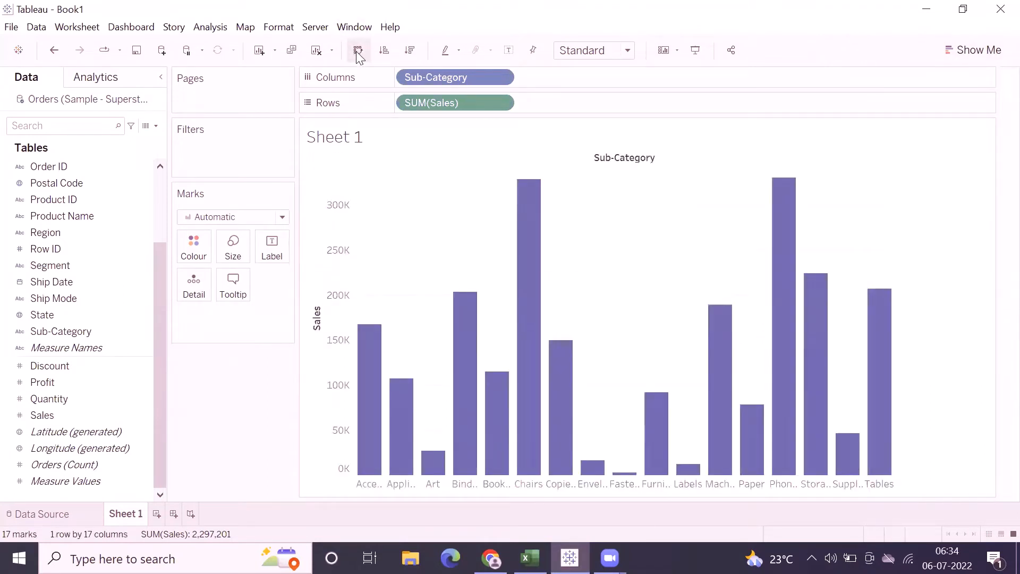
{"action": "left_click", "coordinate": [358, 51]}
{"action": "left_click", "coordinate": [594, 50]}
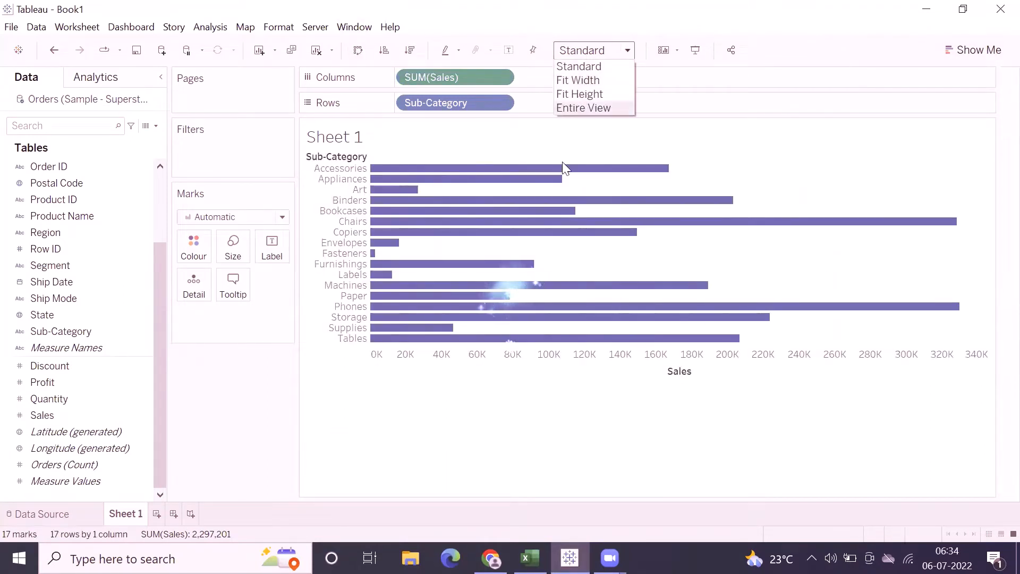
{"action": "left_click", "coordinate": [571, 105]}
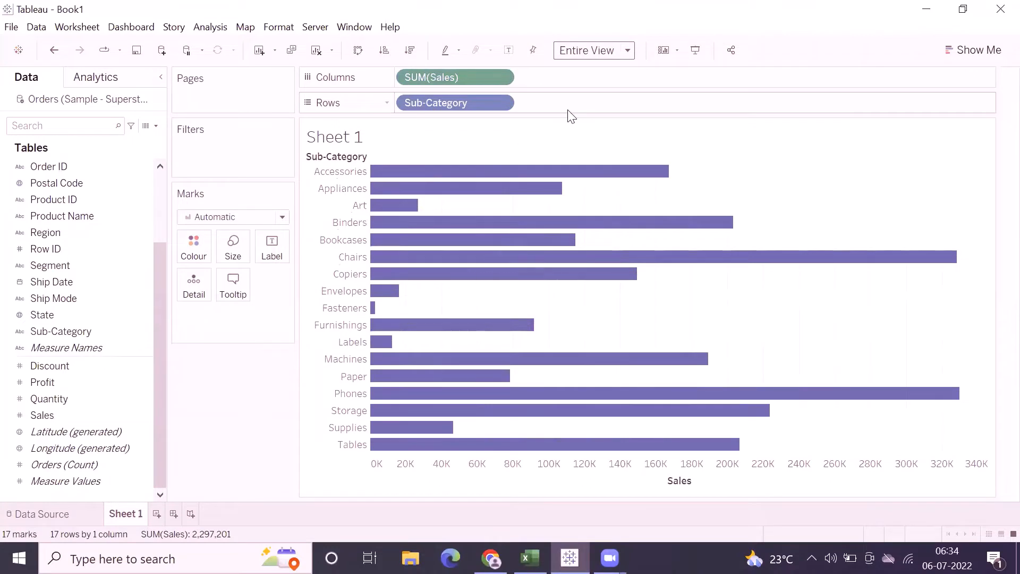
Step: Create a new worksheet and plot Sales by year of Order Date as a continuous line chart
{"action": "left_click", "coordinate": [962, 55]}
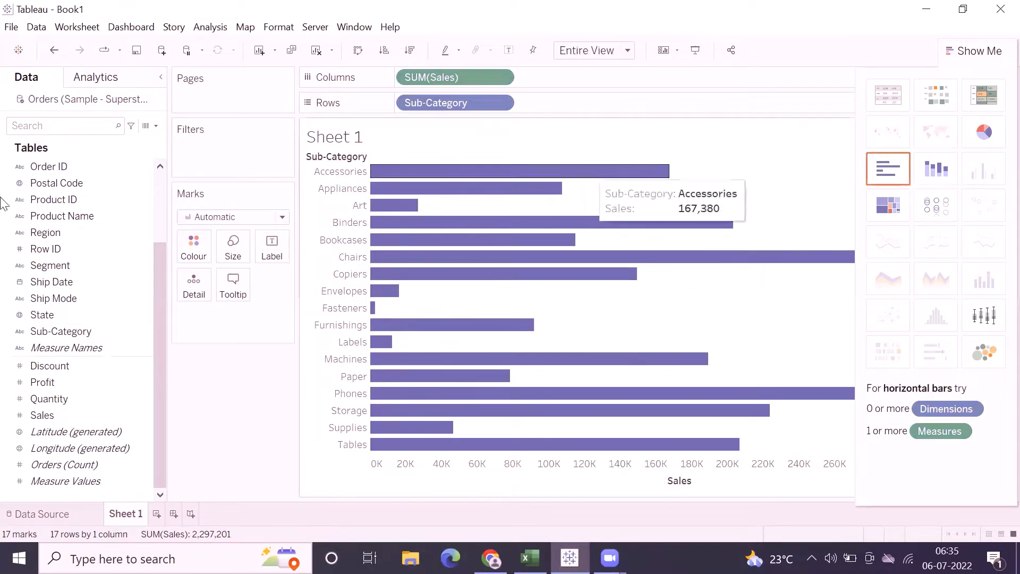
{"action": "left_click", "coordinate": [156, 513]}
{"action": "scroll", "coordinate": [69, 224], "scroll_direction": "up", "scroll_amount": 2}
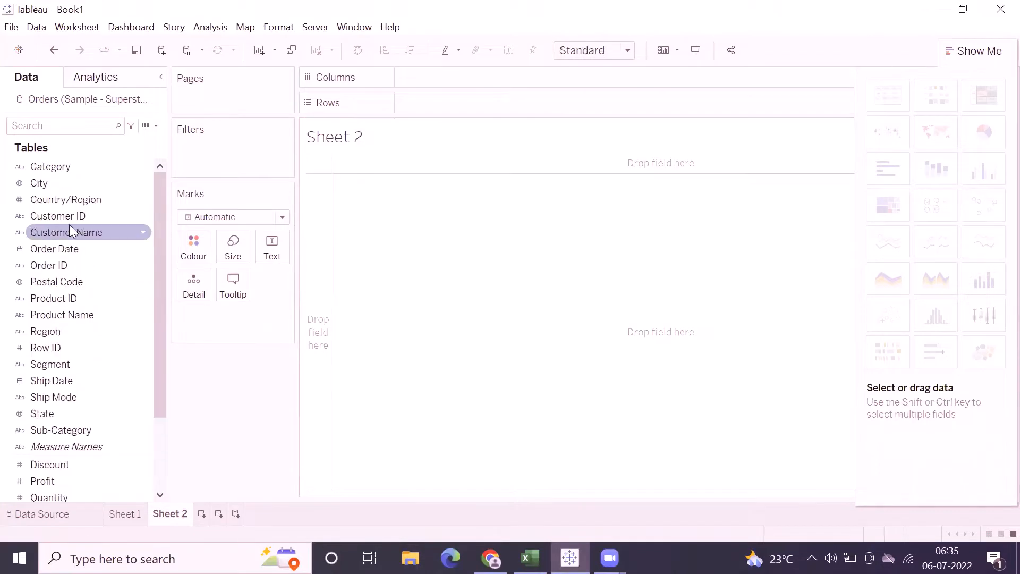
{"action": "double_click", "coordinate": [56, 248]}
{"action": "scroll", "coordinate": [61, 465], "scroll_direction": "down", "scroll_amount": 3}
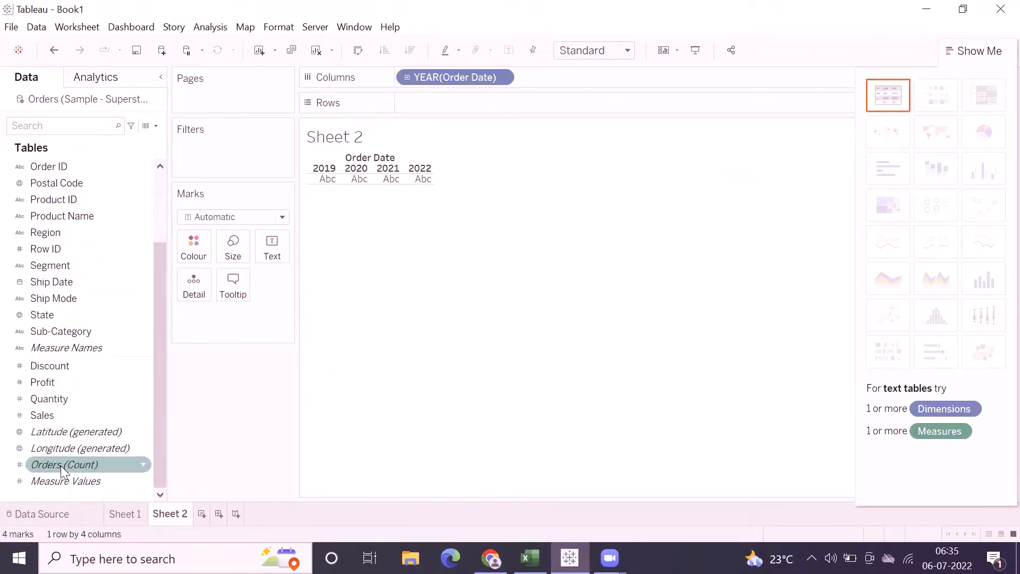
{"action": "double_click", "coordinate": [52, 415]}
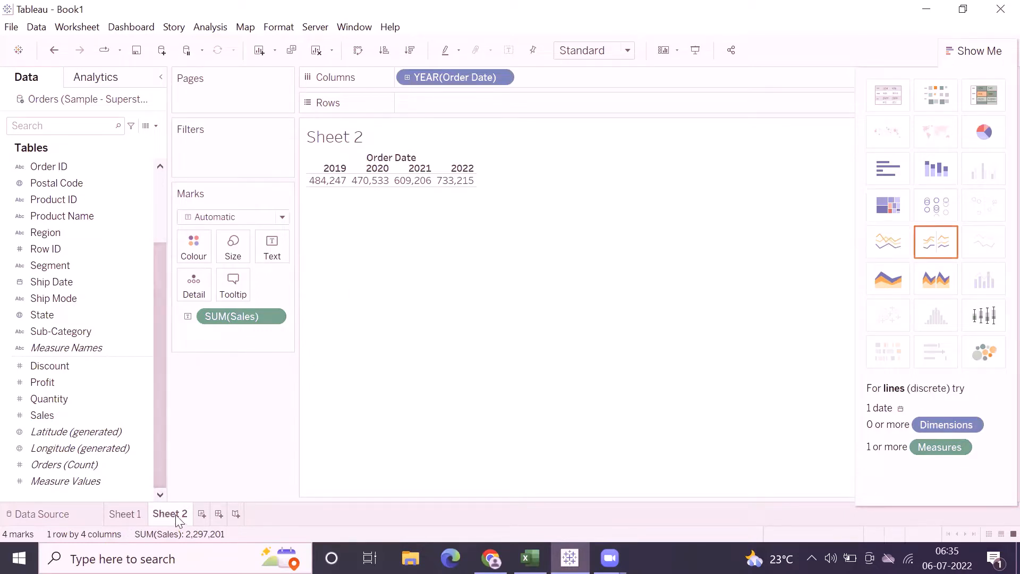
{"action": "left_click", "coordinate": [886, 243]}
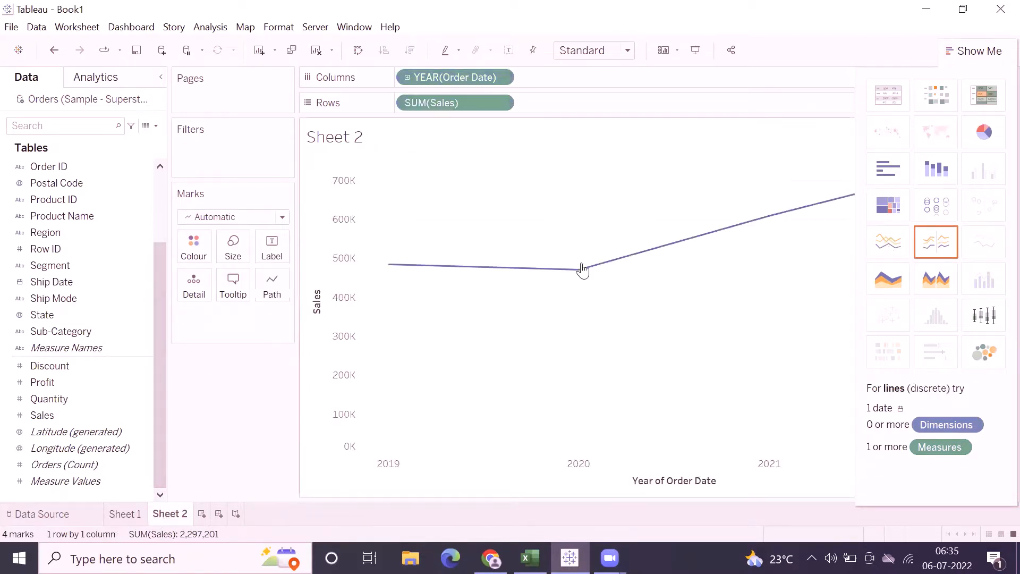
{"action": "left_click", "coordinate": [982, 54]}
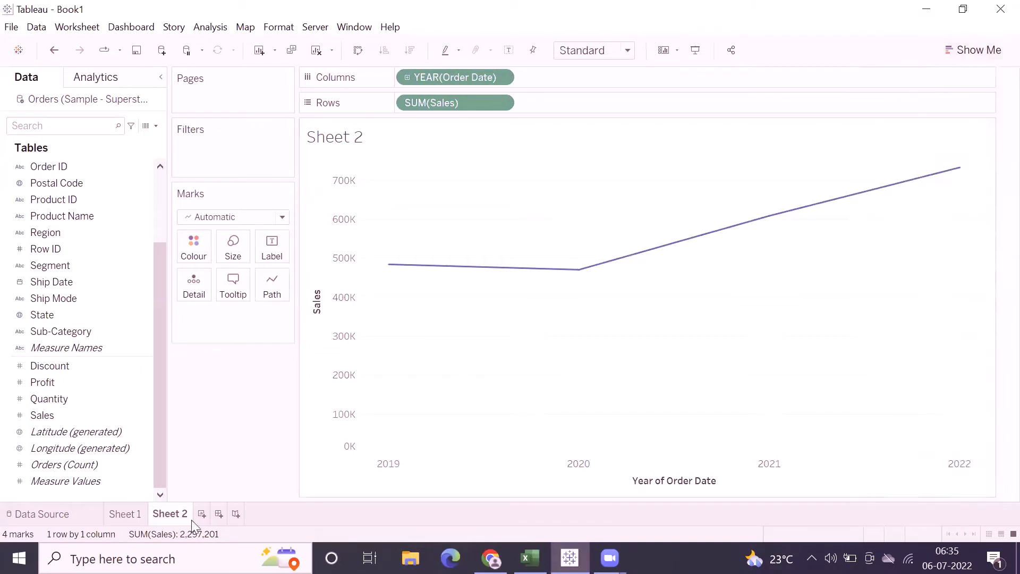
Step: Duplicate Sheet 1 and rename the original sheet as Bar
{"action": "left_click", "coordinate": [113, 517]}
{"action": "right_click", "coordinate": [114, 517]}
{"action": "left_click", "coordinate": [160, 378]}
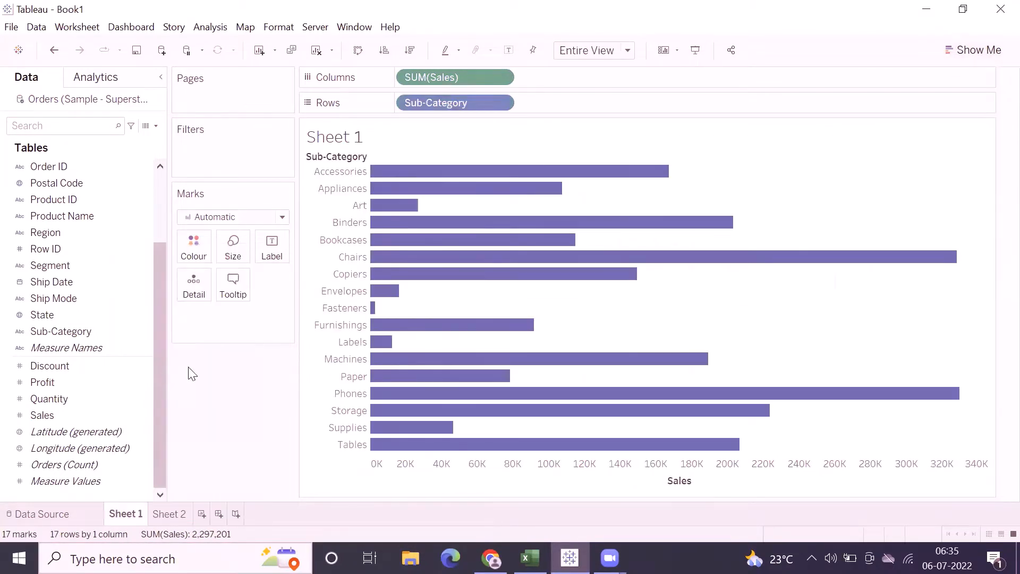
{"action": "double_click", "coordinate": [113, 511]}
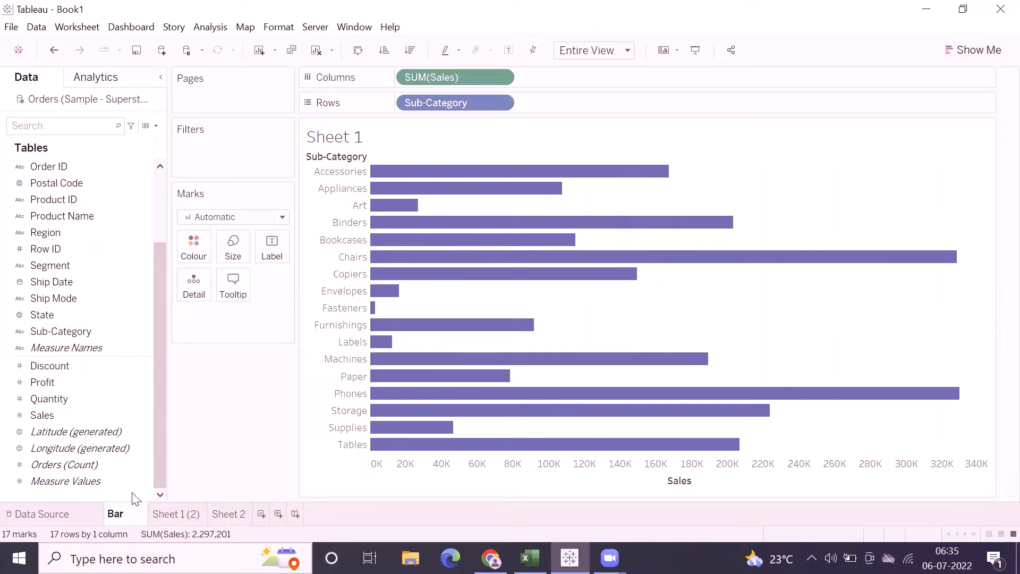
{"action": "key", "text": "Return"}
{"action": "mouse_move", "coordinate": [556, 277]}
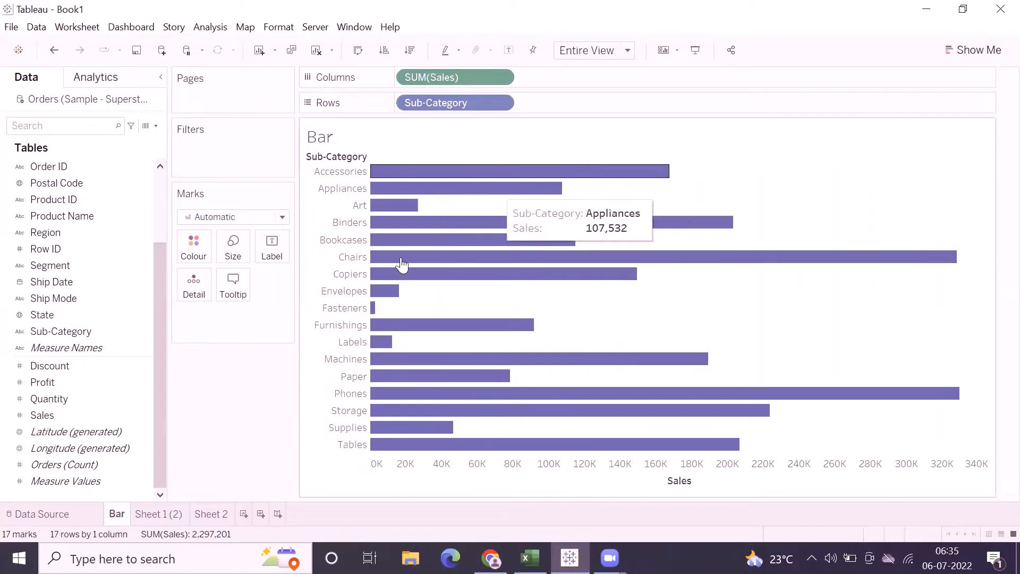
Step: Open the duplicated worksheet, Sheet 1 (2), and look through the available mark types
{"action": "left_click", "coordinate": [172, 516]}
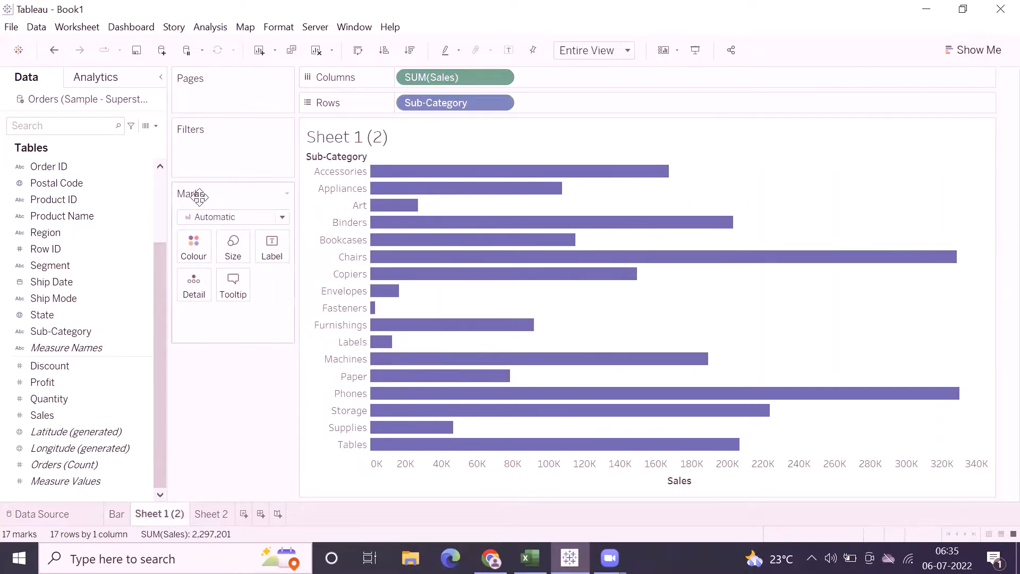
{"action": "left_click", "coordinate": [259, 217]}
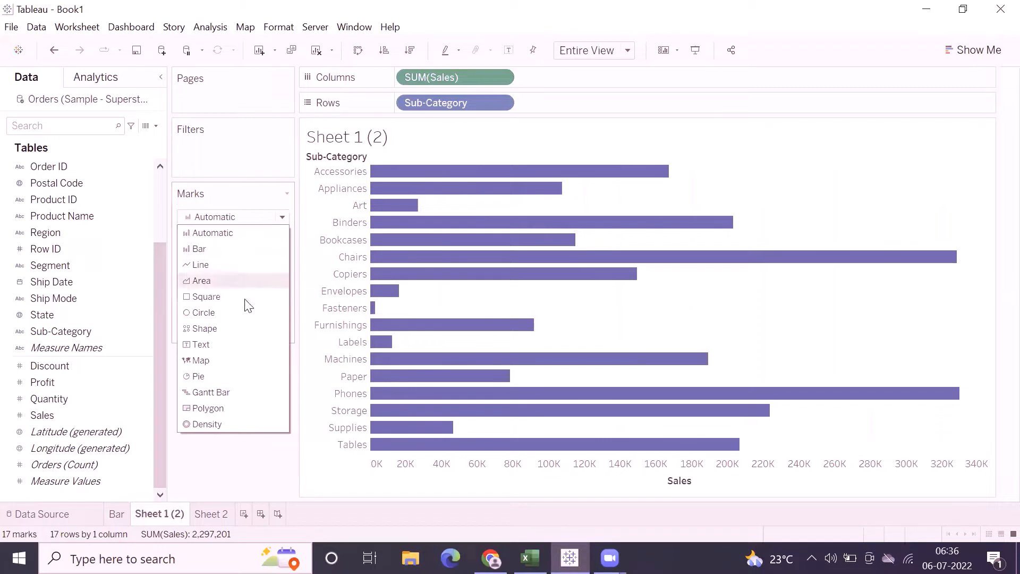
{"action": "left_click", "coordinate": [231, 465]}
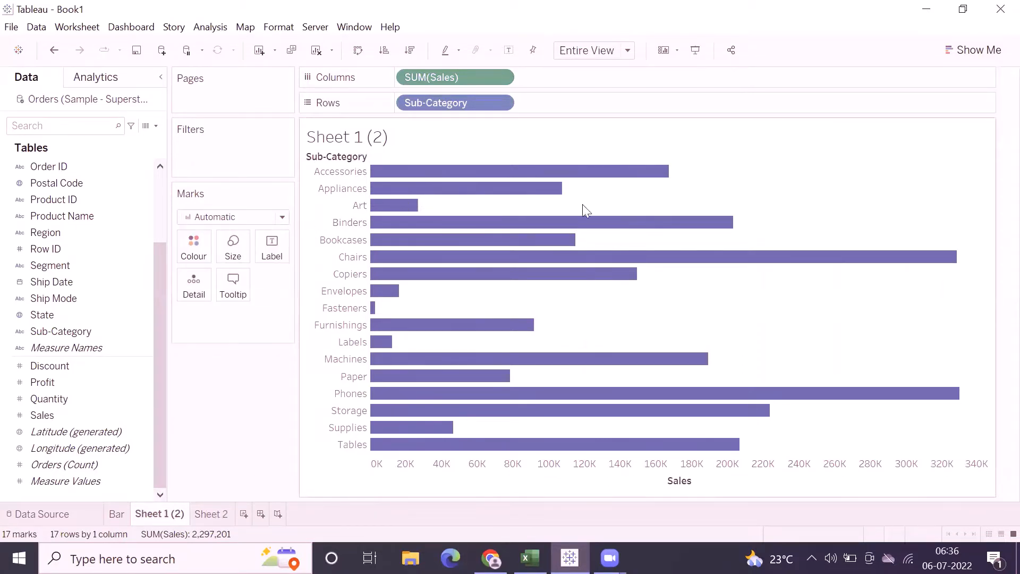
Step: Convert the duplicated bar chart to a text table and set its mark type to Bar
{"action": "left_click", "coordinate": [974, 50]}
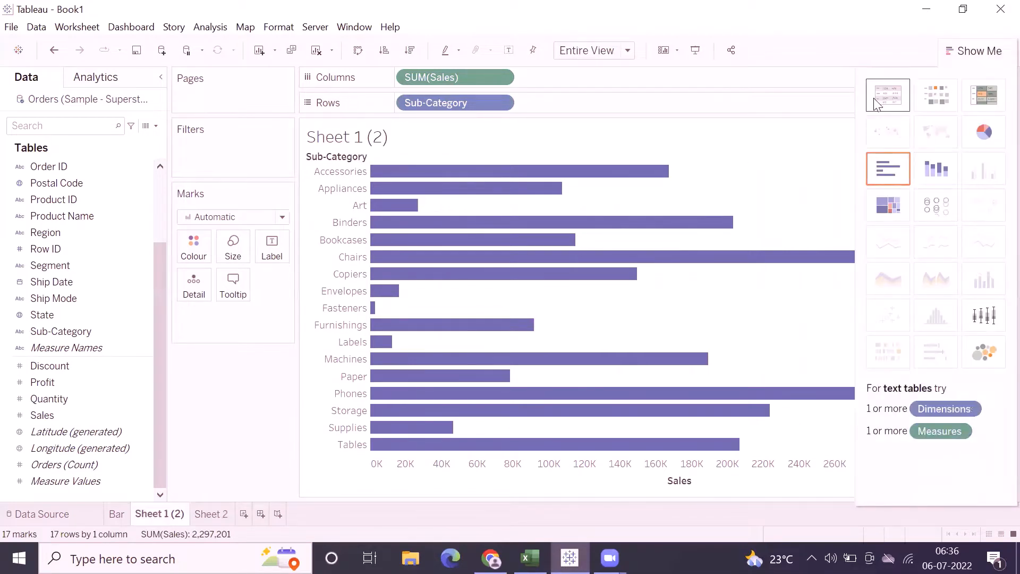
{"action": "left_click", "coordinate": [876, 104]}
{"action": "left_click", "coordinate": [972, 50]}
{"action": "left_click", "coordinate": [251, 218]}
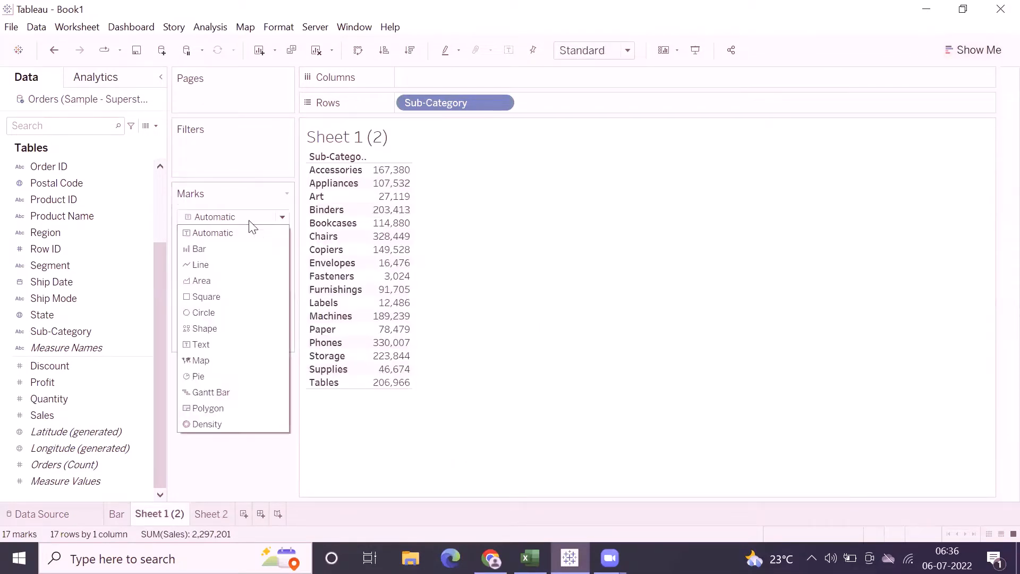
{"action": "left_click", "coordinate": [226, 249]}
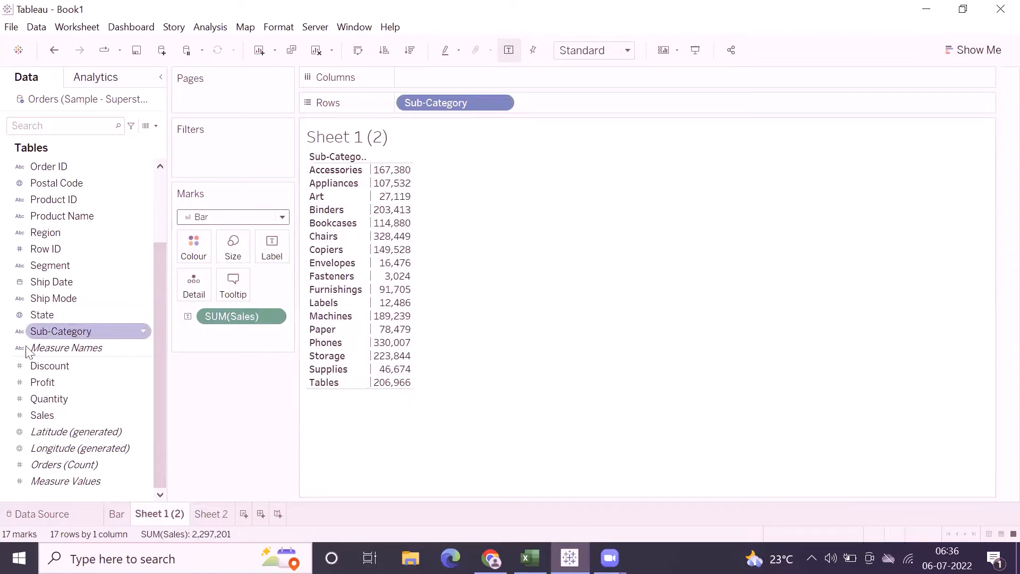
Step: Try the Line mark type on the text table and set the marks back to Automatic
{"action": "left_click", "coordinate": [213, 218]}
{"action": "left_click", "coordinate": [206, 267]}
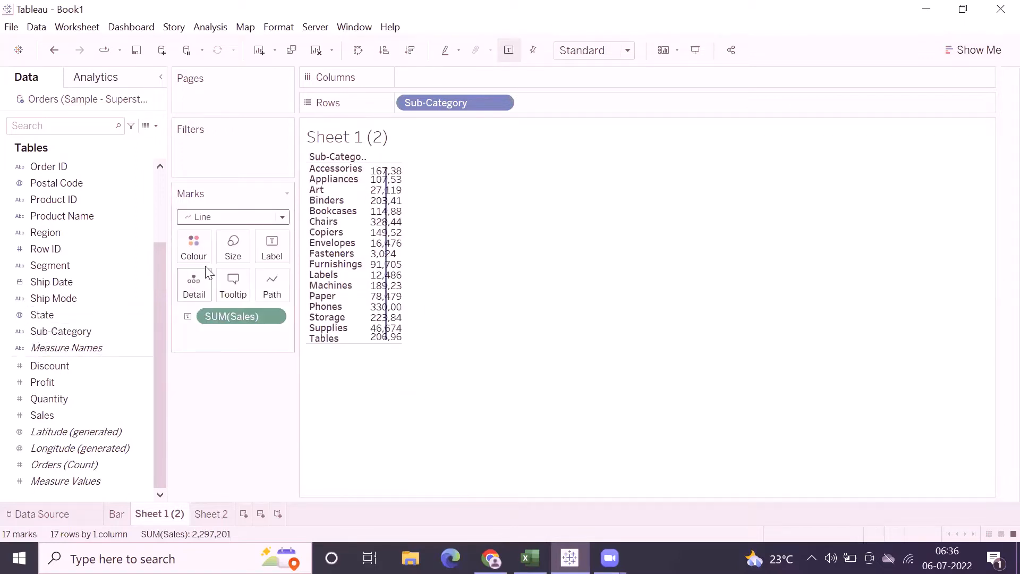
{"action": "mouse_move", "coordinate": [382, 222]}
{"action": "left_click", "coordinate": [202, 217]}
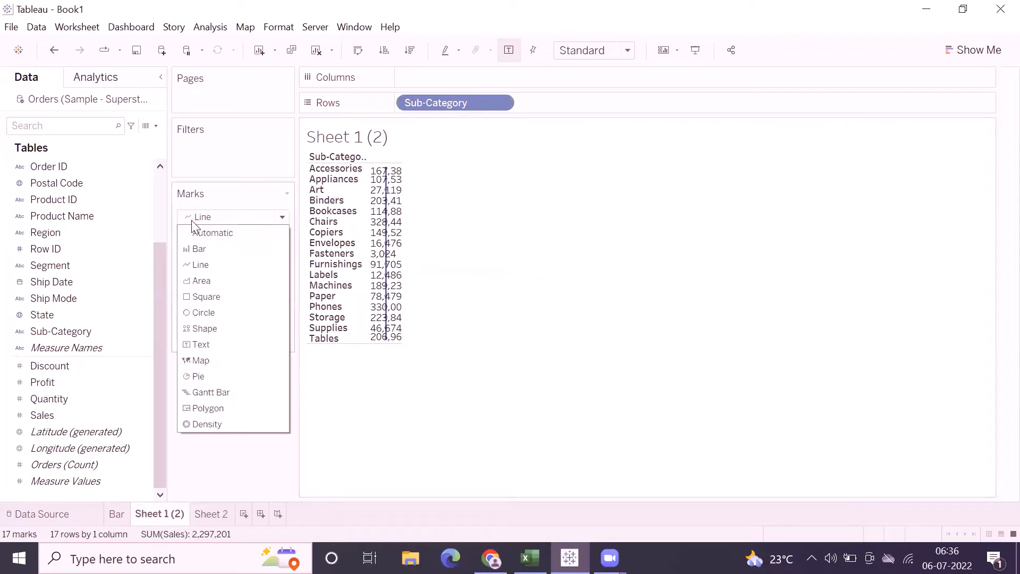
{"action": "left_click", "coordinate": [198, 230]}
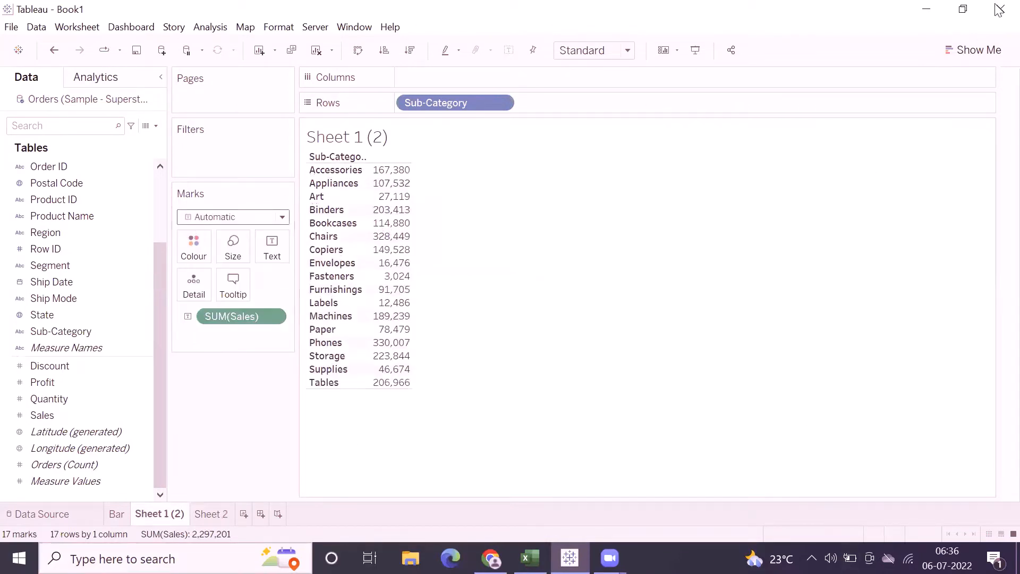
Step: Convert the text table to a horizontal bar chart and set its mark type to Line
{"action": "left_click", "coordinate": [976, 53]}
{"action": "left_click", "coordinate": [889, 169]}
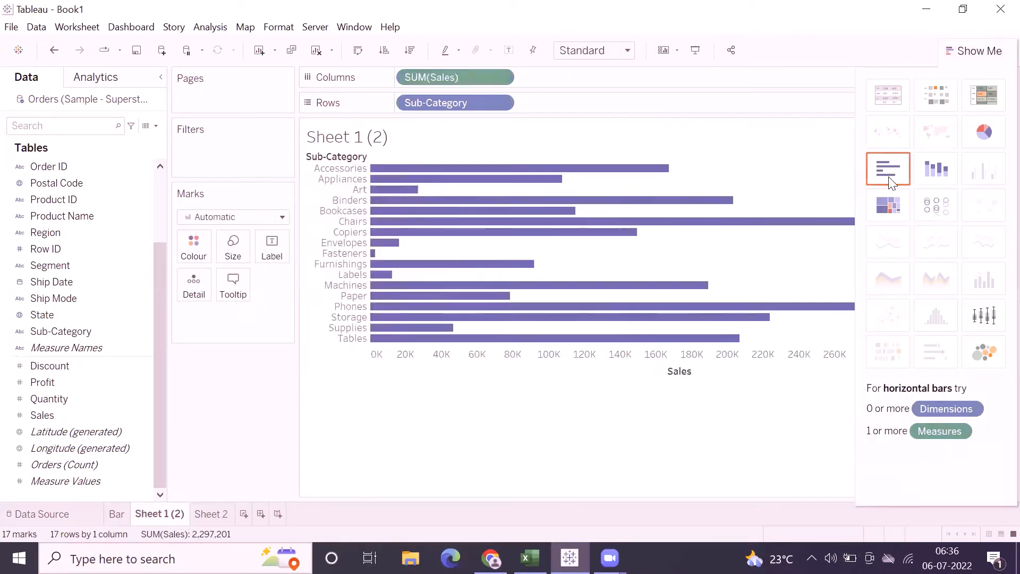
{"action": "left_click", "coordinate": [975, 50]}
{"action": "left_click", "coordinate": [213, 218]}
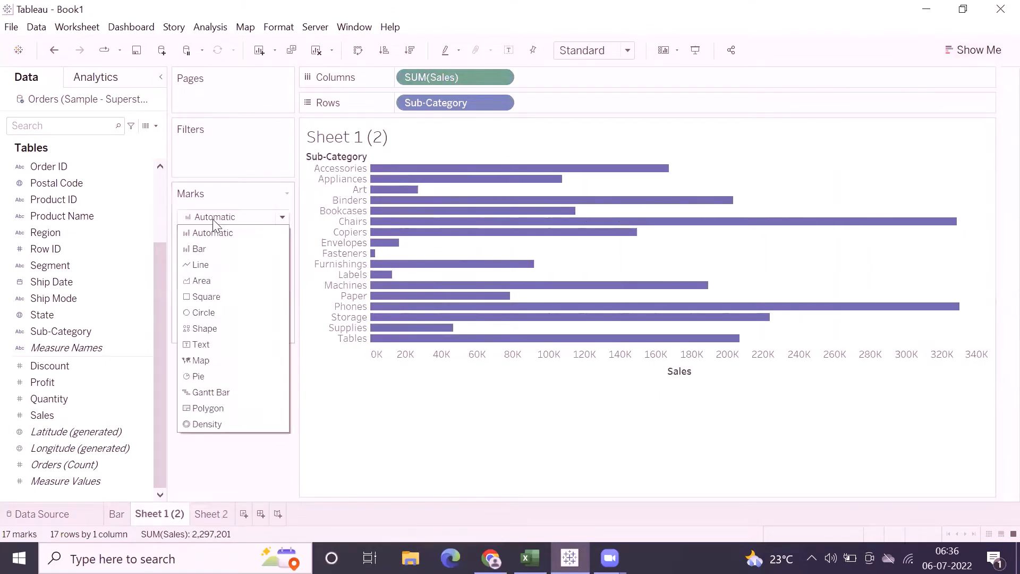
{"action": "left_click", "coordinate": [201, 265]}
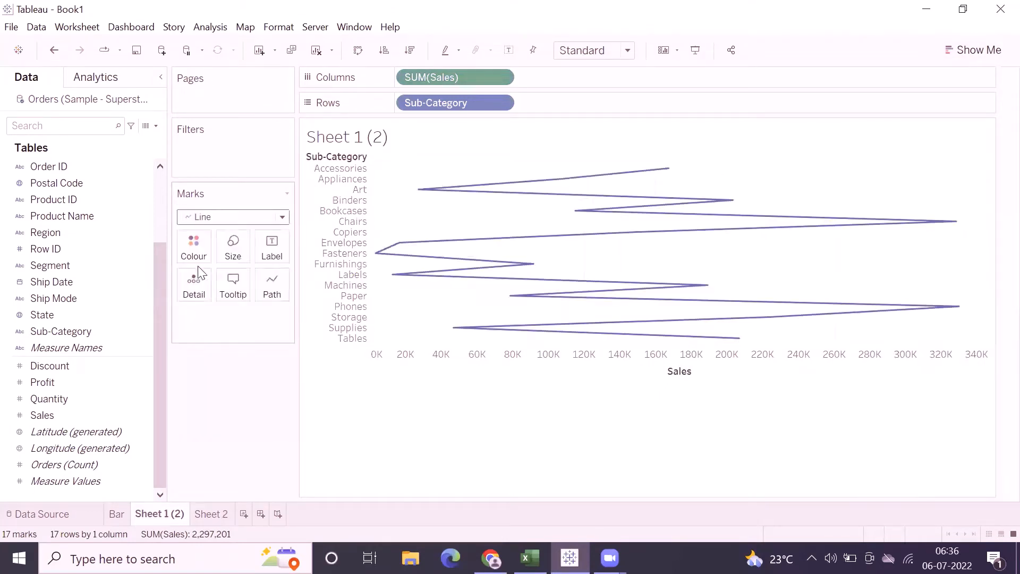
Step: Fit the line chart to Entire View and swap its rows and columns
{"action": "left_click", "coordinate": [593, 50]}
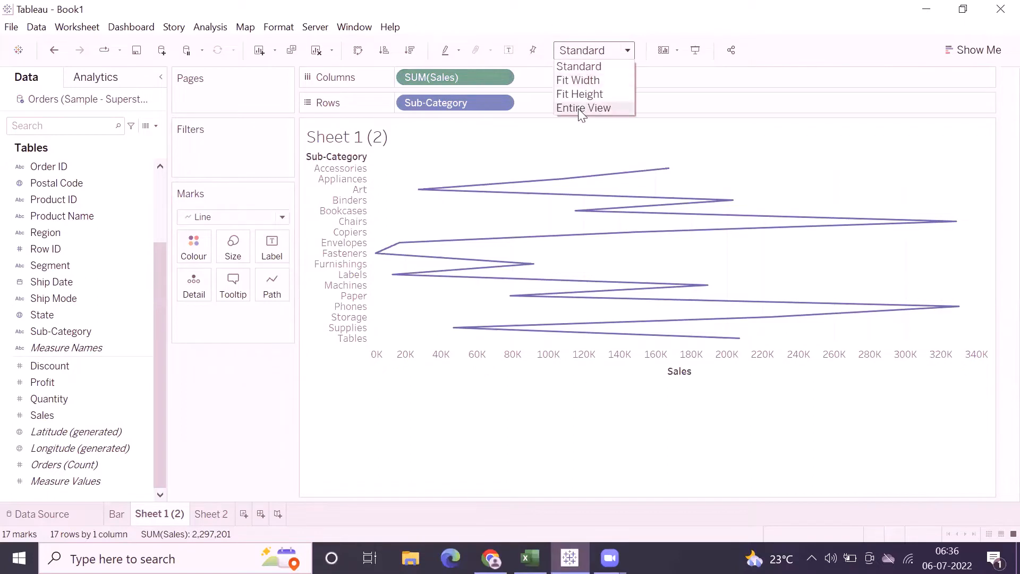
{"action": "left_click", "coordinate": [577, 109]}
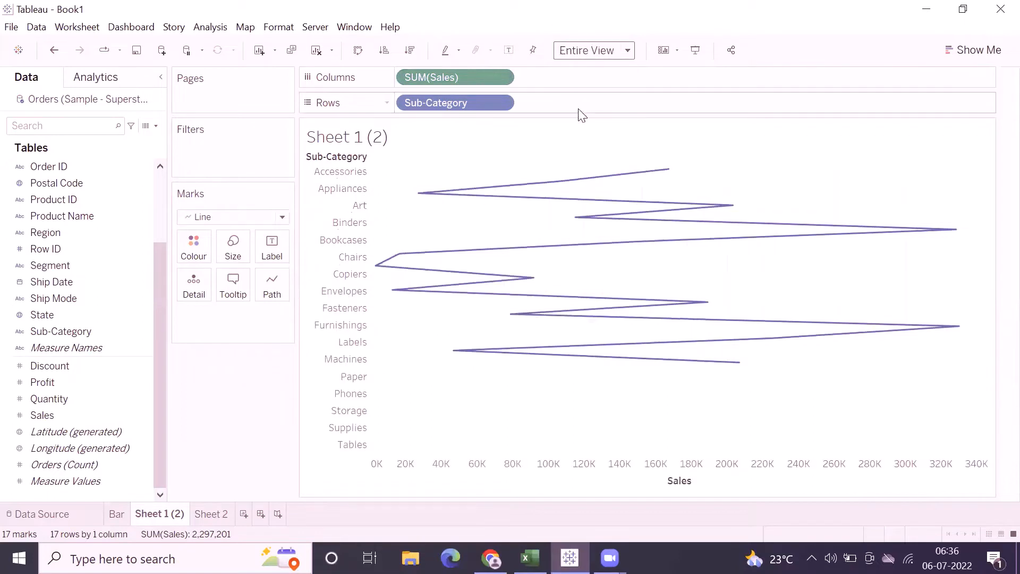
{"action": "left_click", "coordinate": [358, 50]}
Step: Try the Area and Circle mark types on the line chart, ending with the Bar mark type
{"action": "left_click", "coordinate": [195, 219]}
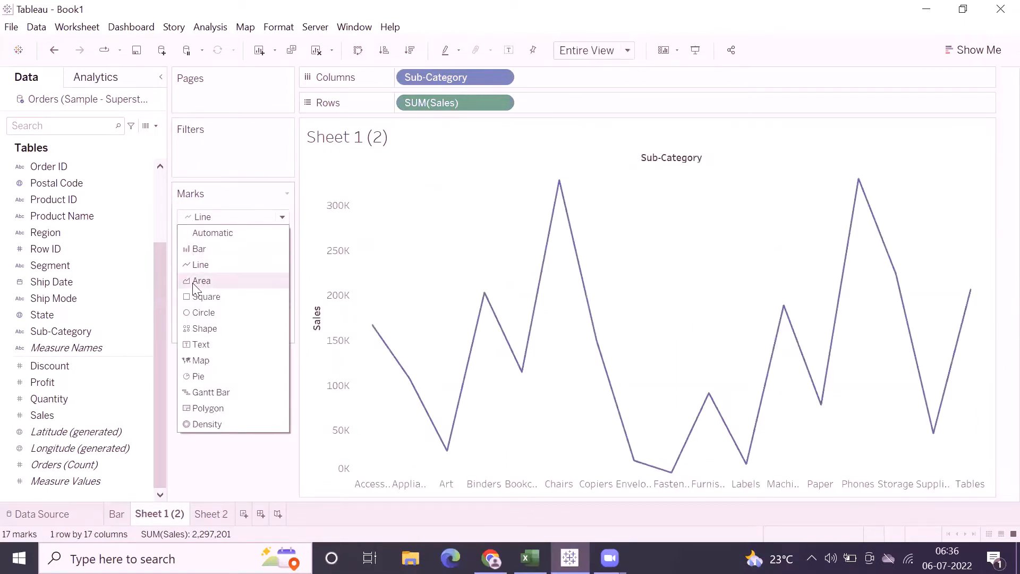
{"action": "left_click", "coordinate": [198, 278]}
{"action": "left_click", "coordinate": [202, 218]}
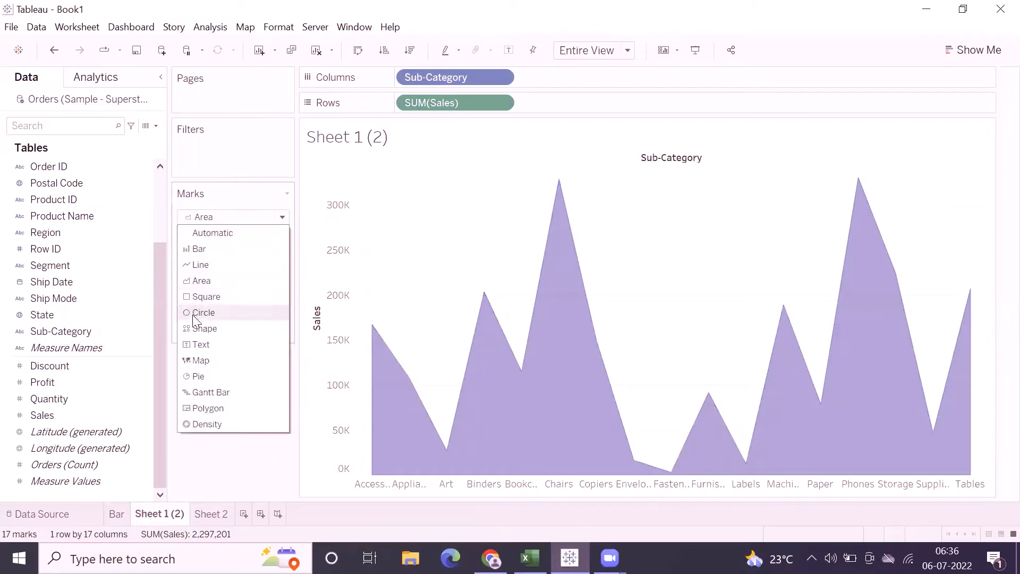
{"action": "left_click", "coordinate": [198, 312]}
{"action": "left_click", "coordinate": [214, 219]}
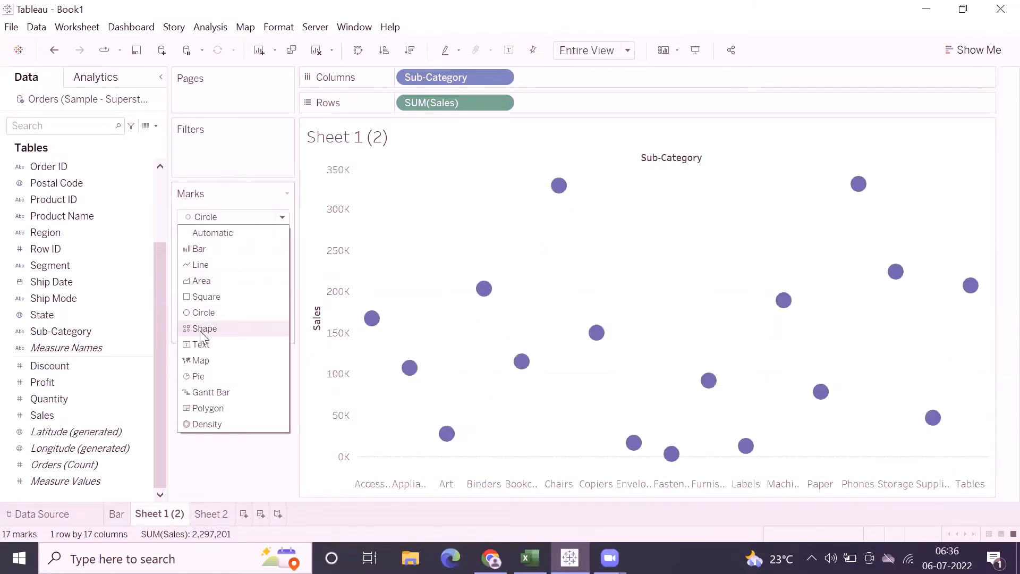
{"action": "left_click", "coordinate": [231, 249]}
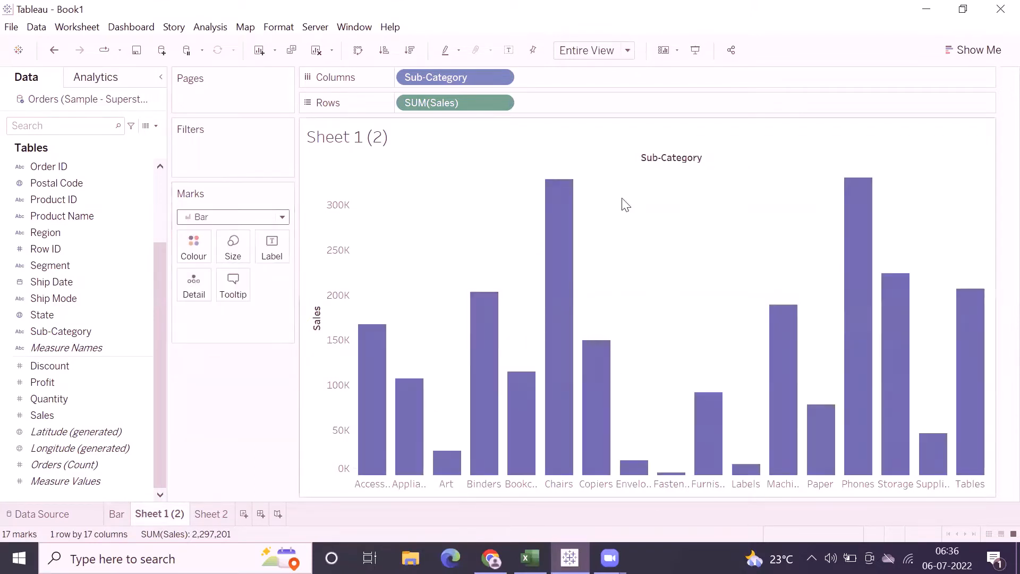
Step: Set the chart's mark type to Line and rename the Sheet 1 (2) worksheet as Line
{"action": "left_click", "coordinate": [973, 50]}
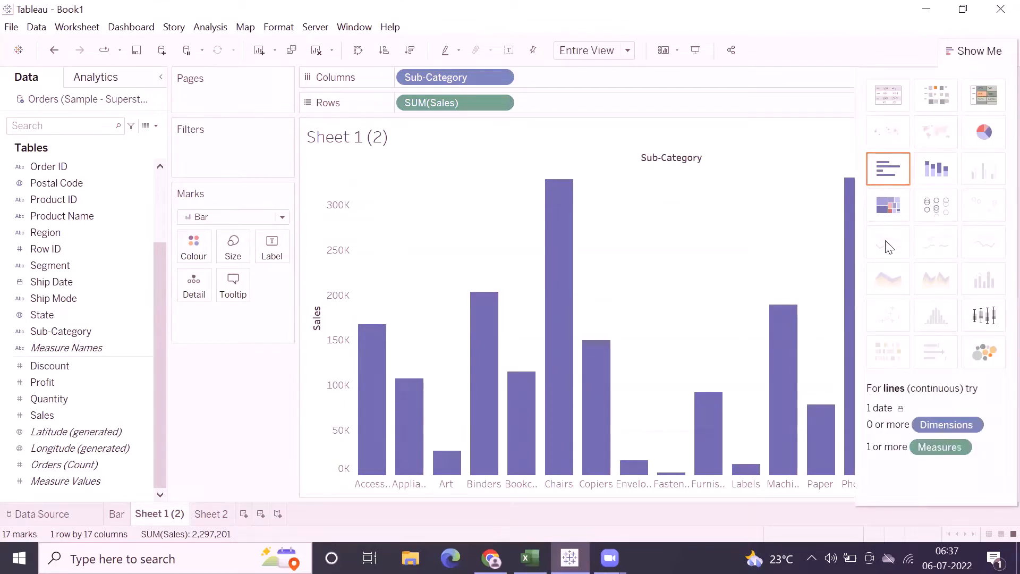
{"action": "left_click", "coordinate": [231, 217]}
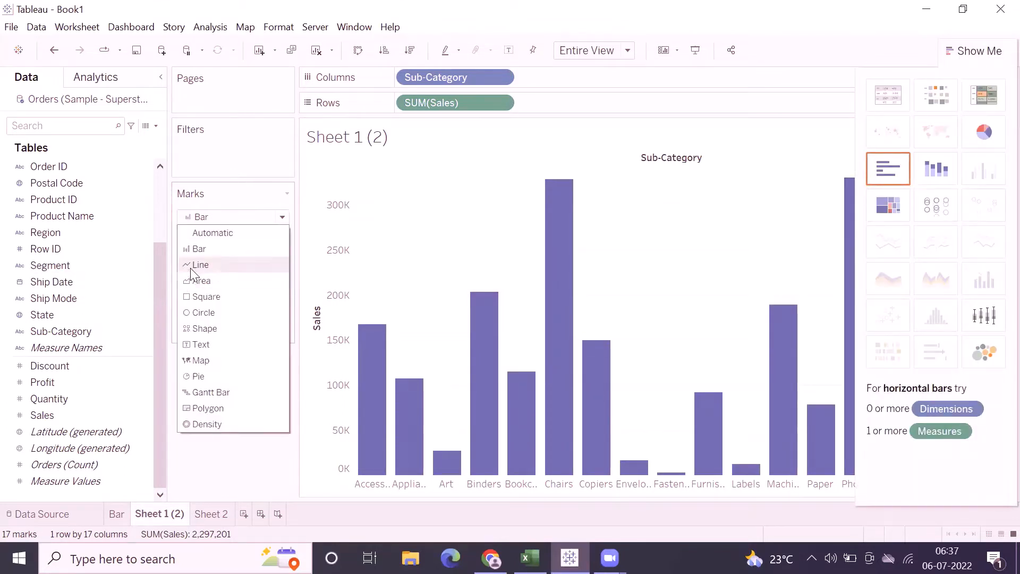
{"action": "left_click", "coordinate": [191, 264]}
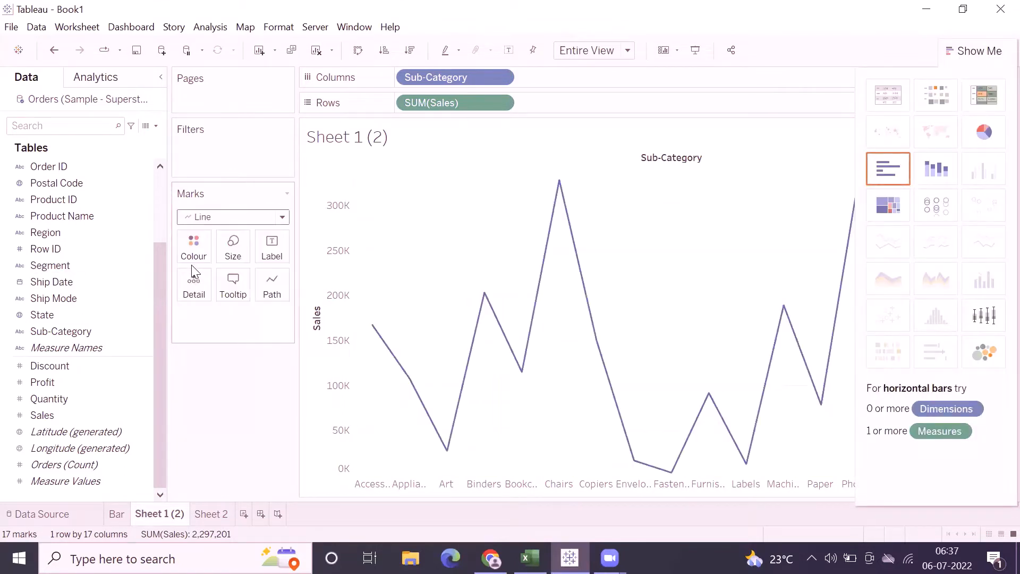
{"action": "left_click", "coordinate": [973, 50]}
{"action": "type", "text": "Line"}
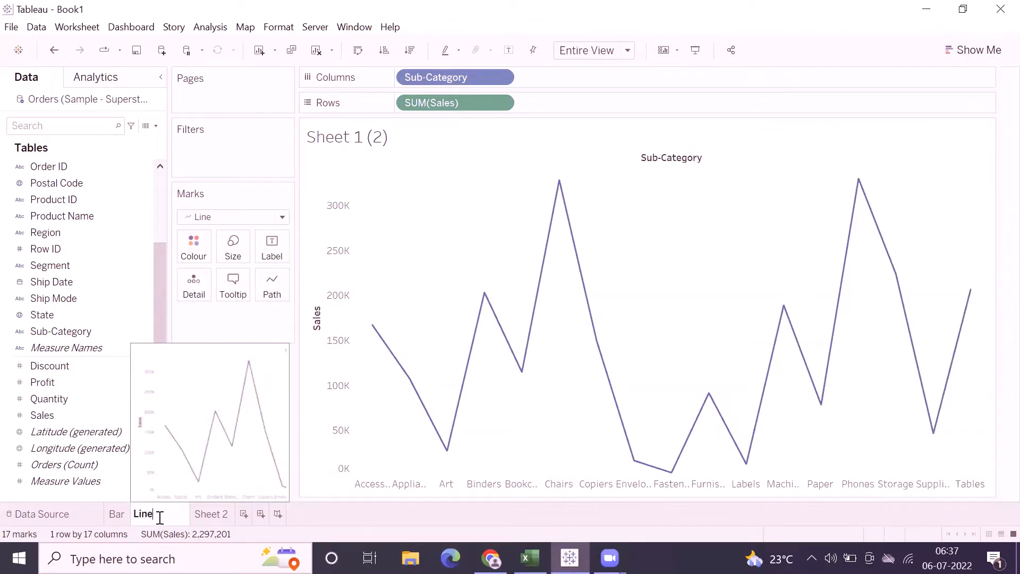
{"action": "left_click", "coordinate": [415, 189]}
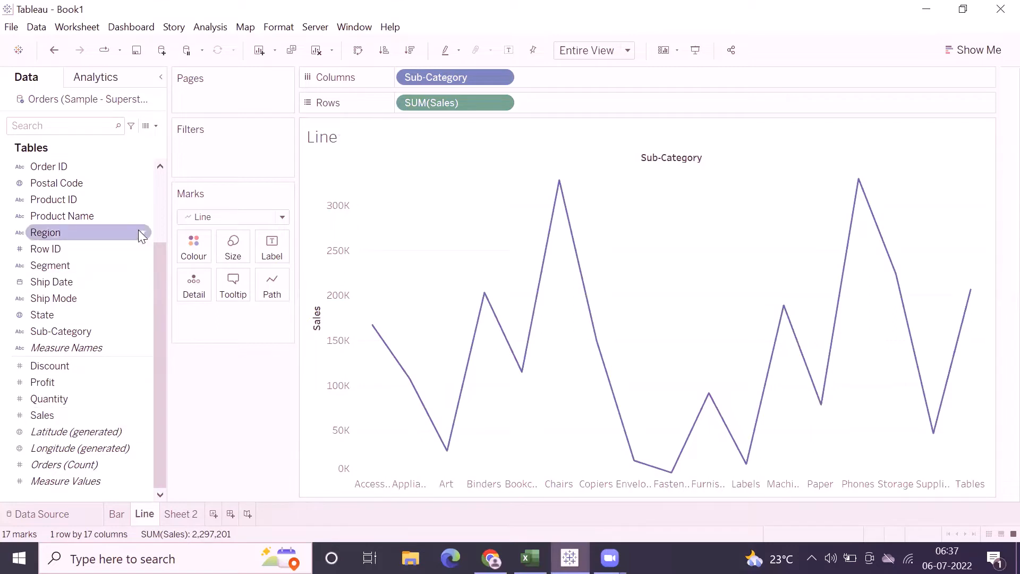
Step: Review the yearly sales chart on Sheet 2 and its suggested chart types, and compare it with the Bar and Line sheets
{"action": "left_click", "coordinate": [181, 513]}
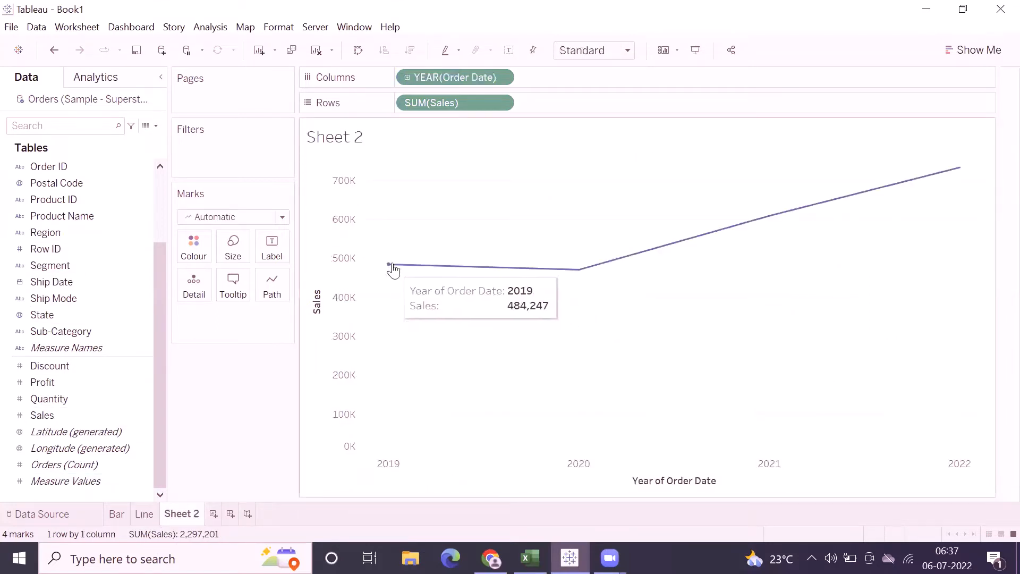
{"action": "left_click", "coordinate": [975, 50]}
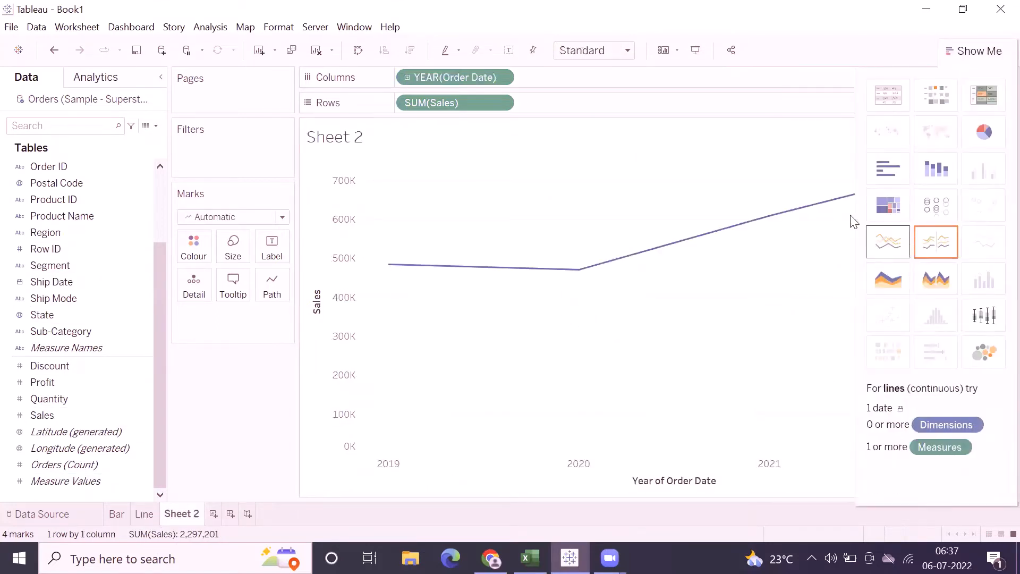
{"action": "left_click", "coordinate": [975, 50]}
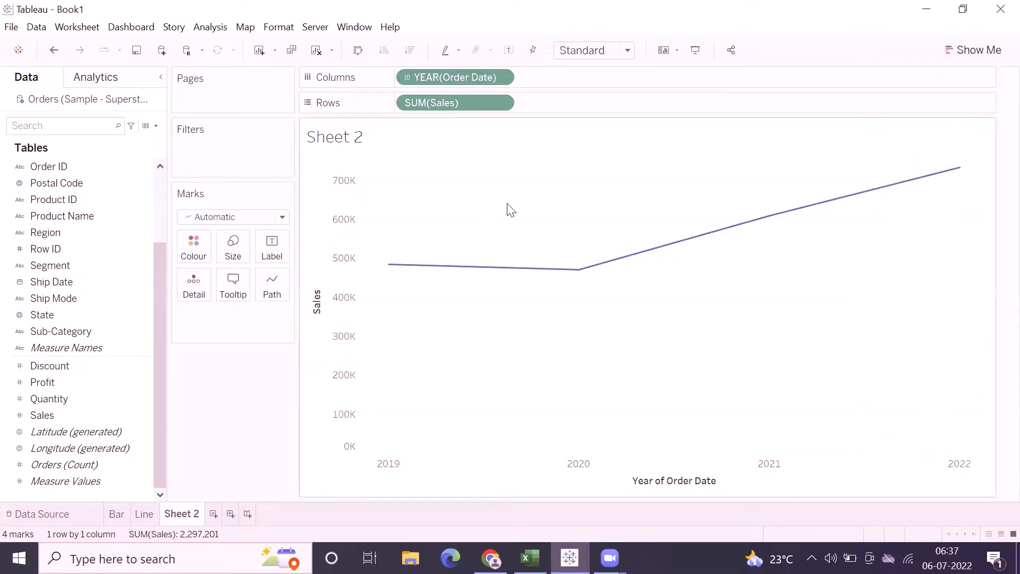
{"action": "left_click", "coordinate": [116, 515]}
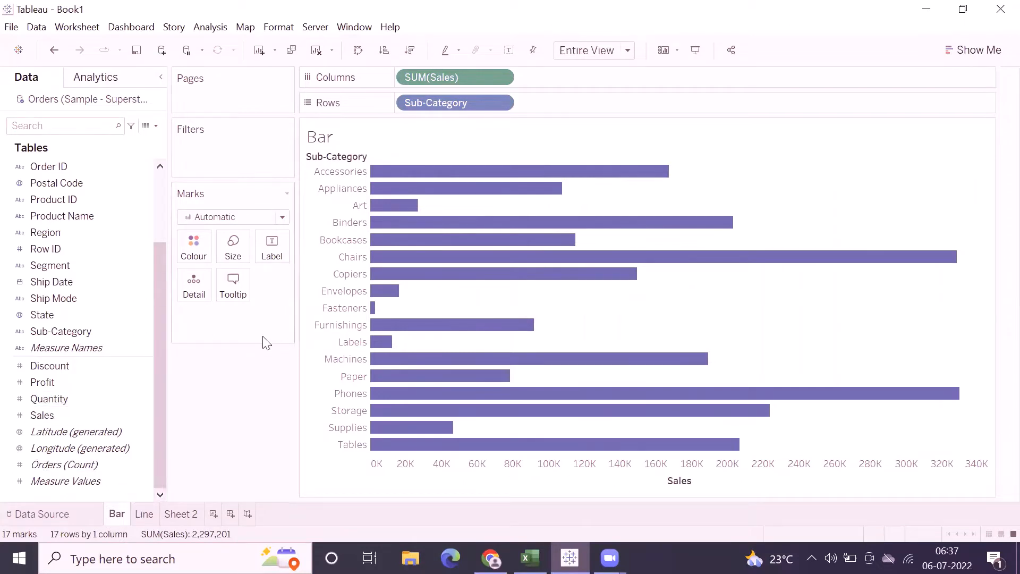
{"action": "left_click", "coordinate": [144, 514]}
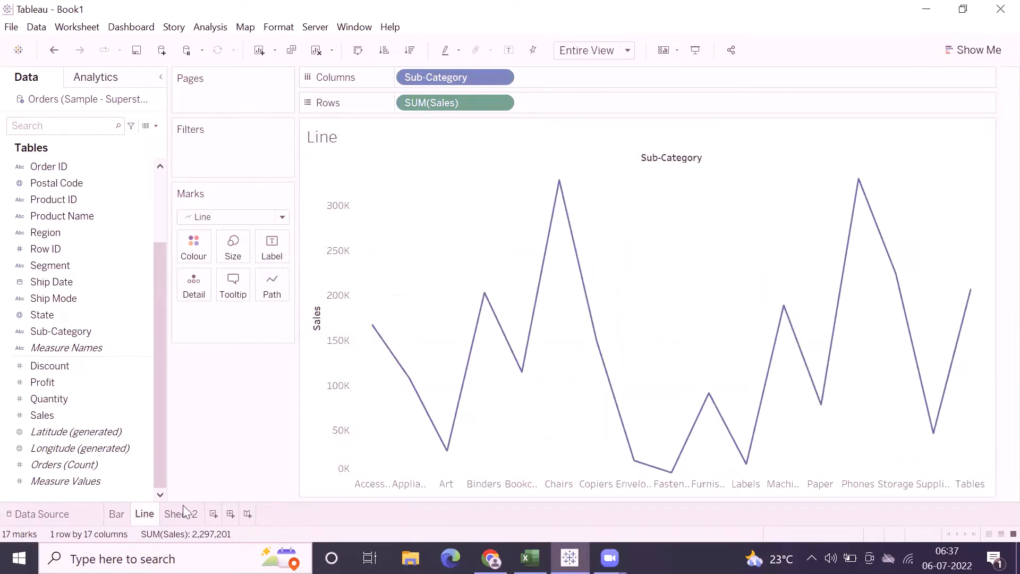
Step: Delete Sheet 2 and add a new blank worksheet in its place
{"action": "left_click", "coordinate": [181, 514]}
{"action": "right_click", "coordinate": [181, 514]}
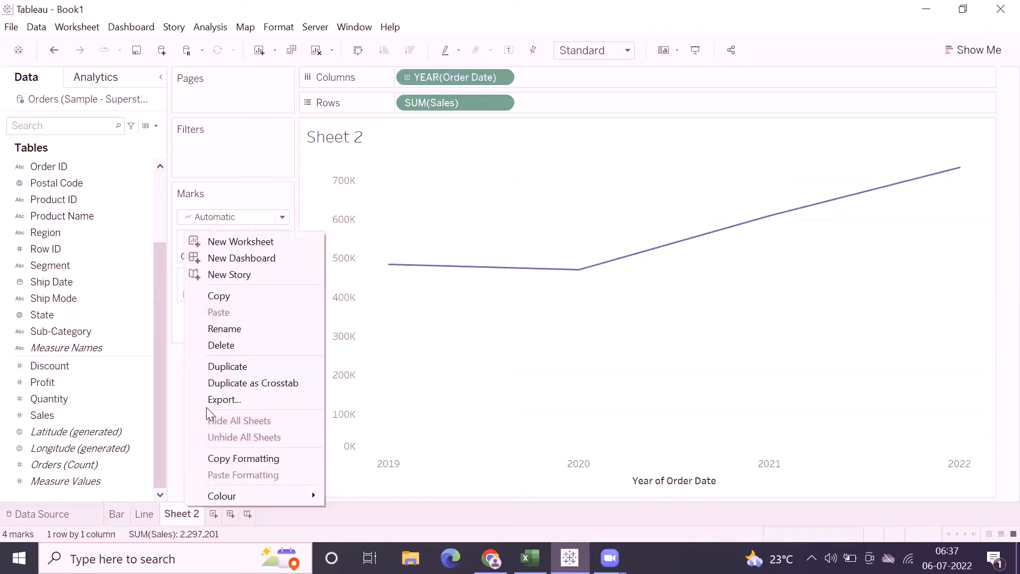
{"action": "left_click", "coordinate": [219, 346]}
{"action": "left_click", "coordinate": [168, 515]}
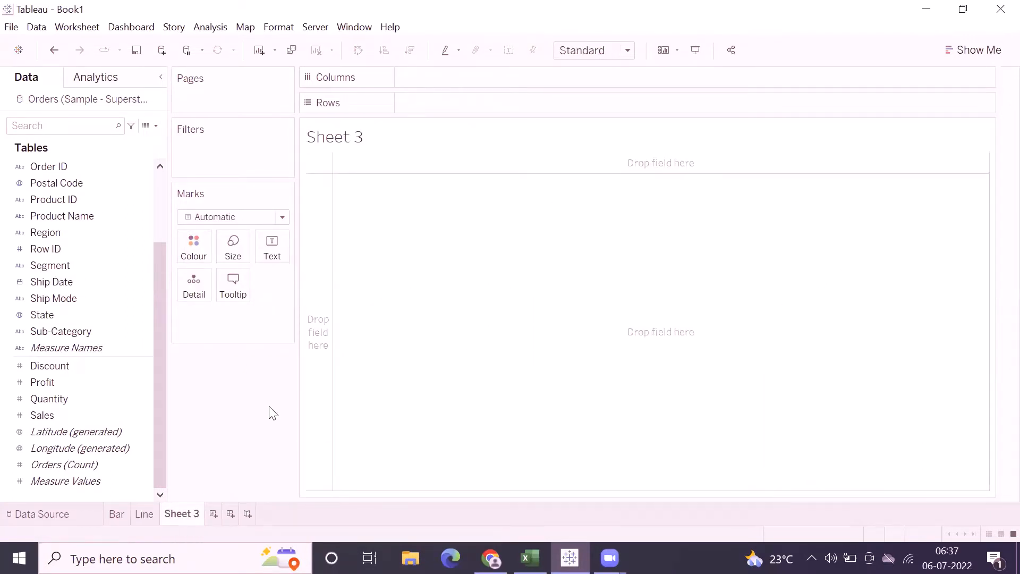
Step: Duplicate the Sales measure in the data source's field list
{"action": "left_click", "coordinate": [73, 416]}
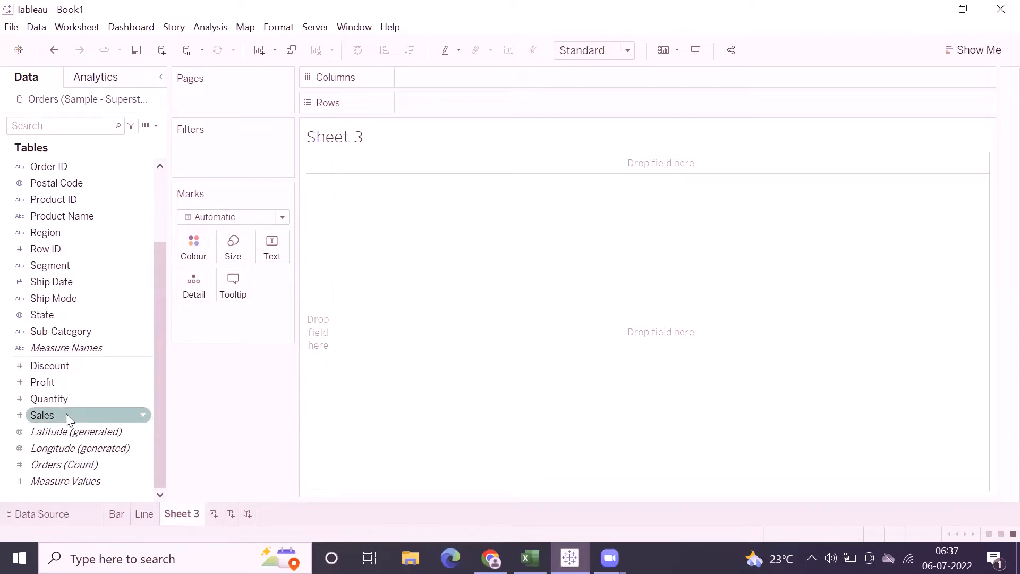
{"action": "left_click", "coordinate": [66, 414]}
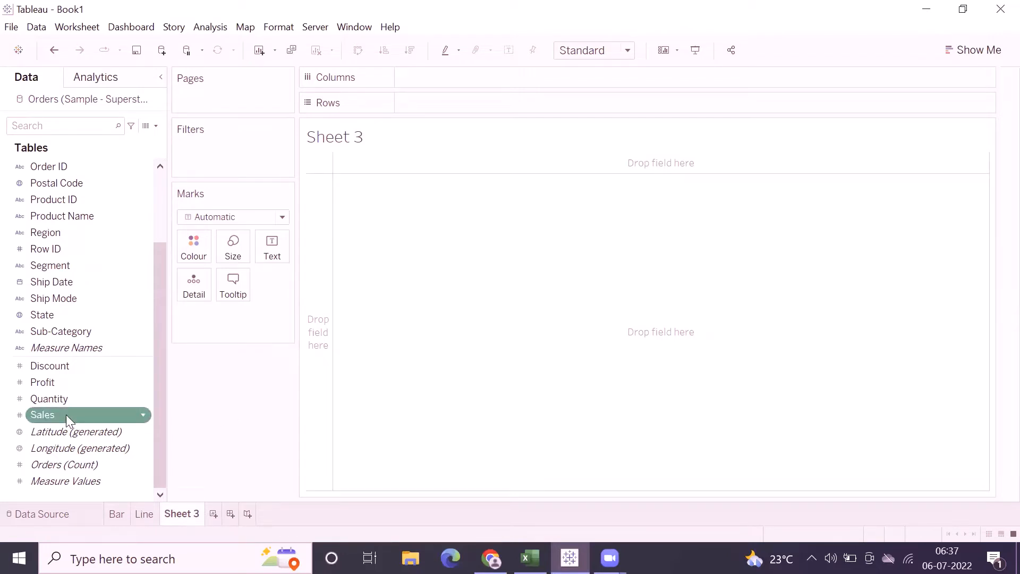
{"action": "right_click", "coordinate": [66, 415]}
{"action": "left_click", "coordinate": [116, 170]}
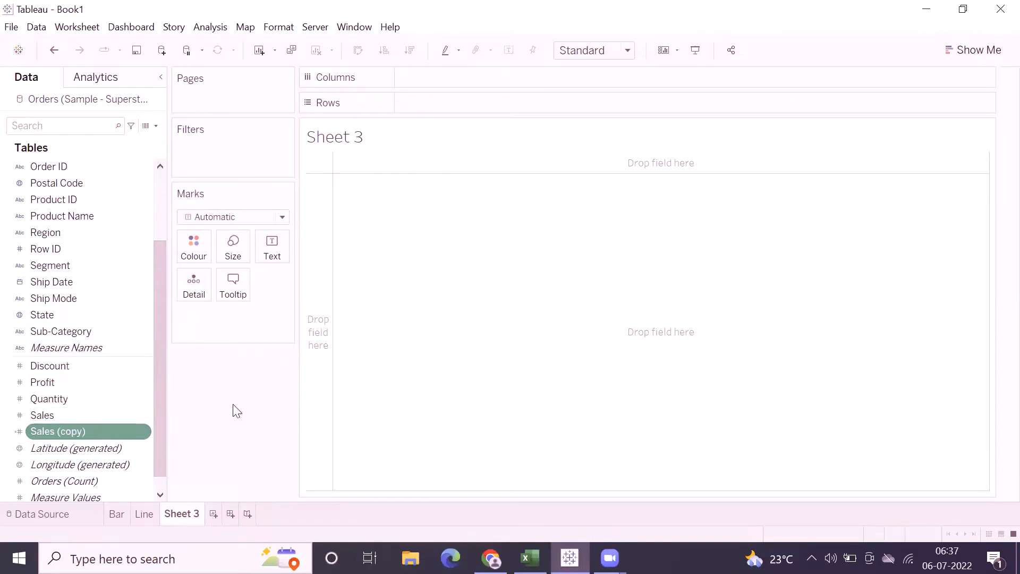
Step: Edit the Sales (copy) calculation to -[Sales] and apply it
{"action": "left_click", "coordinate": [50, 419]}
{"action": "left_click", "coordinate": [50, 433]}
{"action": "right_click", "coordinate": [50, 435]}
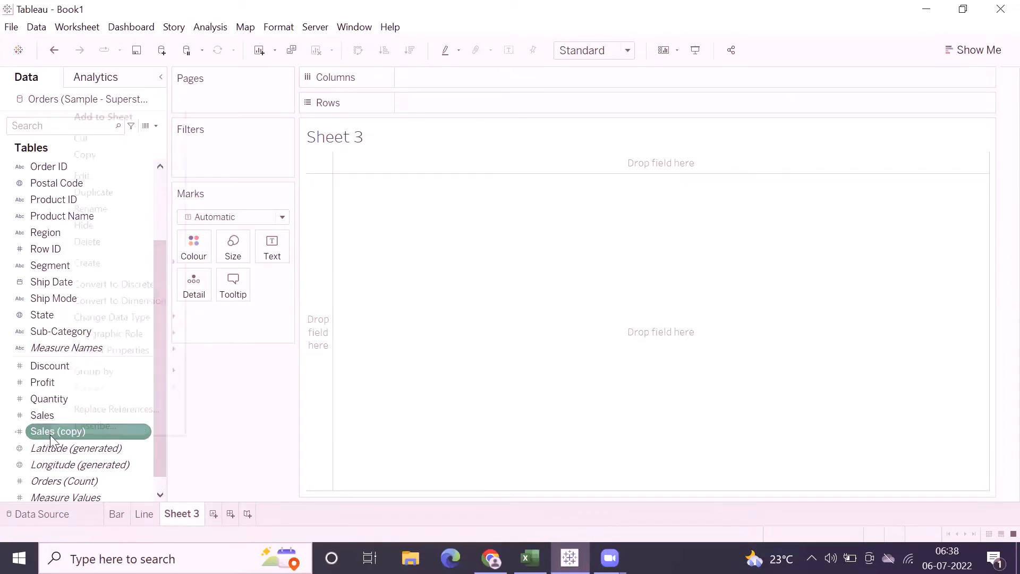
{"action": "left_click", "coordinate": [110, 175]}
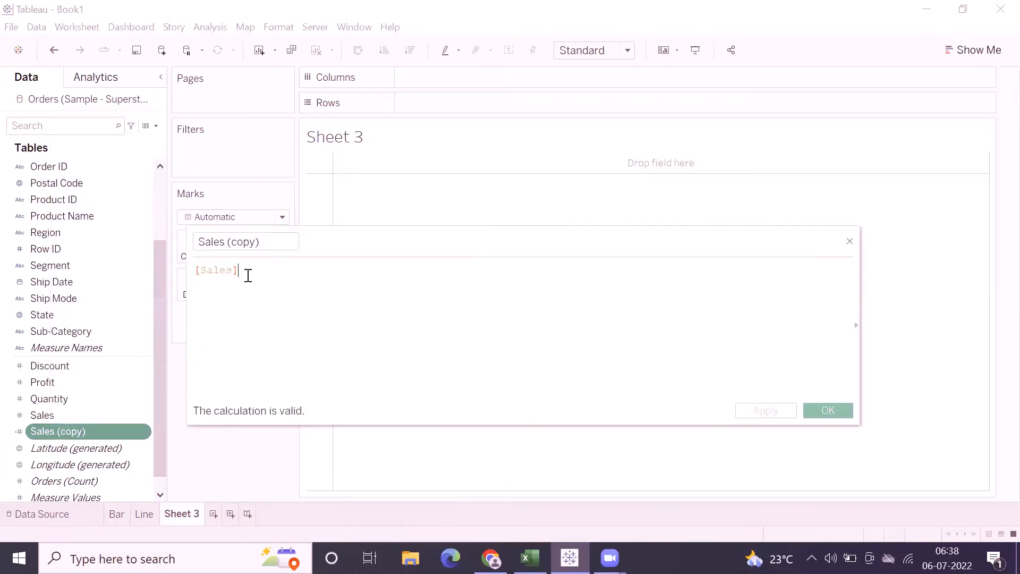
{"action": "left_click", "coordinate": [269, 274]}
{"action": "type", "text": "-"}
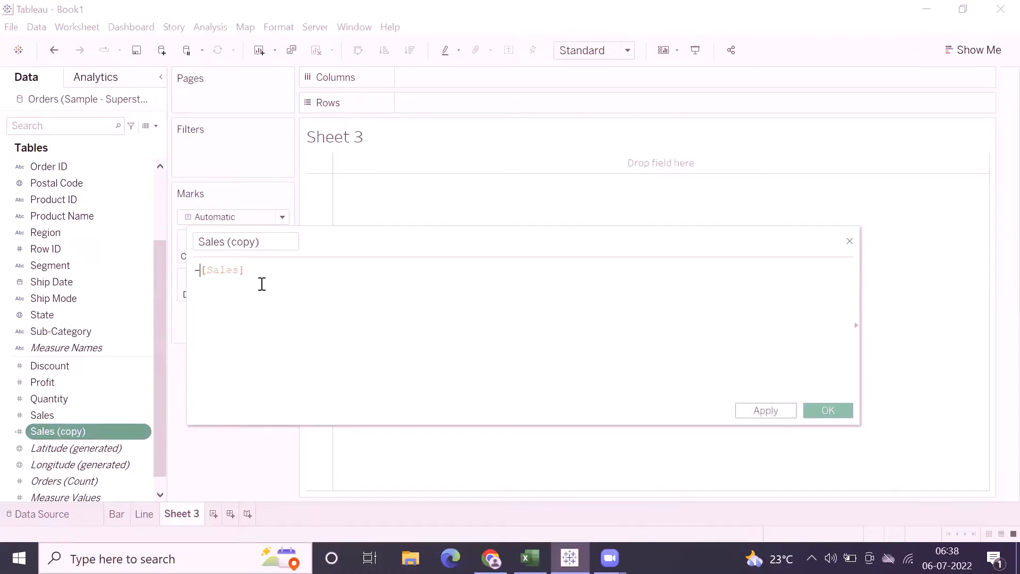
{"action": "left_click", "coordinate": [758, 411]}
{"action": "left_click", "coordinate": [820, 415]}
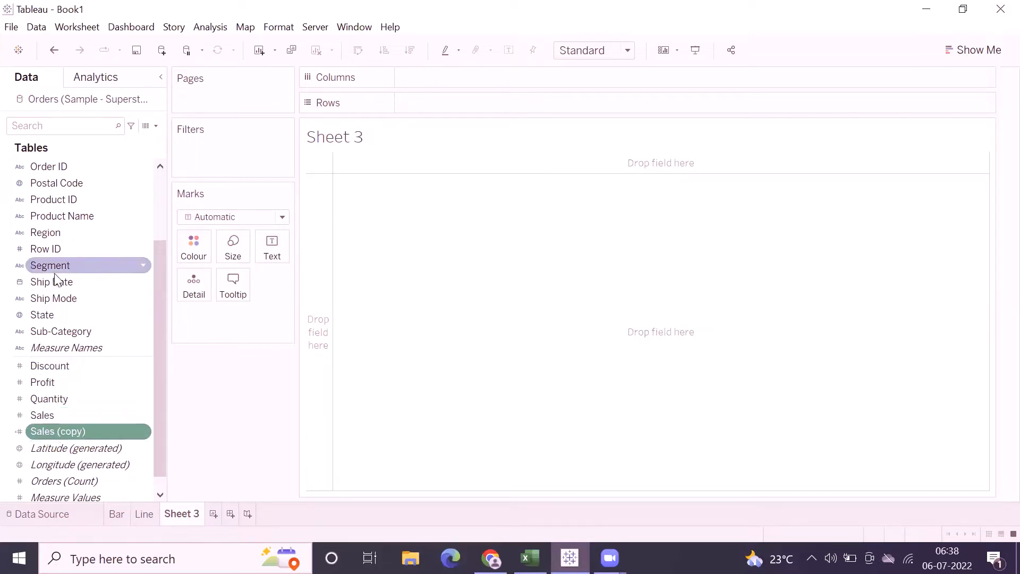
Step: Build a text table of Sales and Sales (copy) by Sub-Category on Sheet 3
{"action": "double_click", "coordinate": [50, 332]}
{"action": "double_click", "coordinate": [41, 417]}
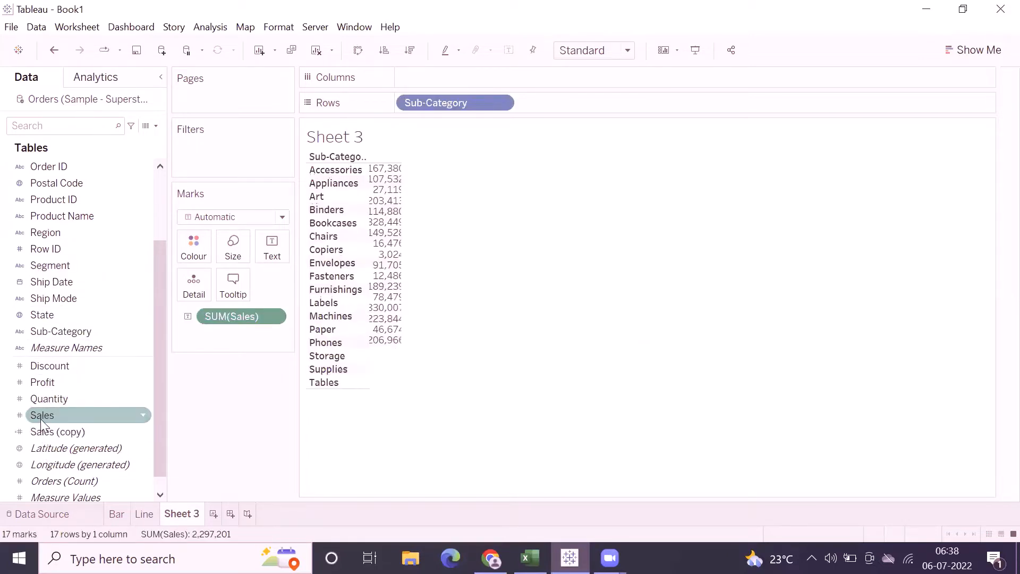
{"action": "double_click", "coordinate": [62, 437]}
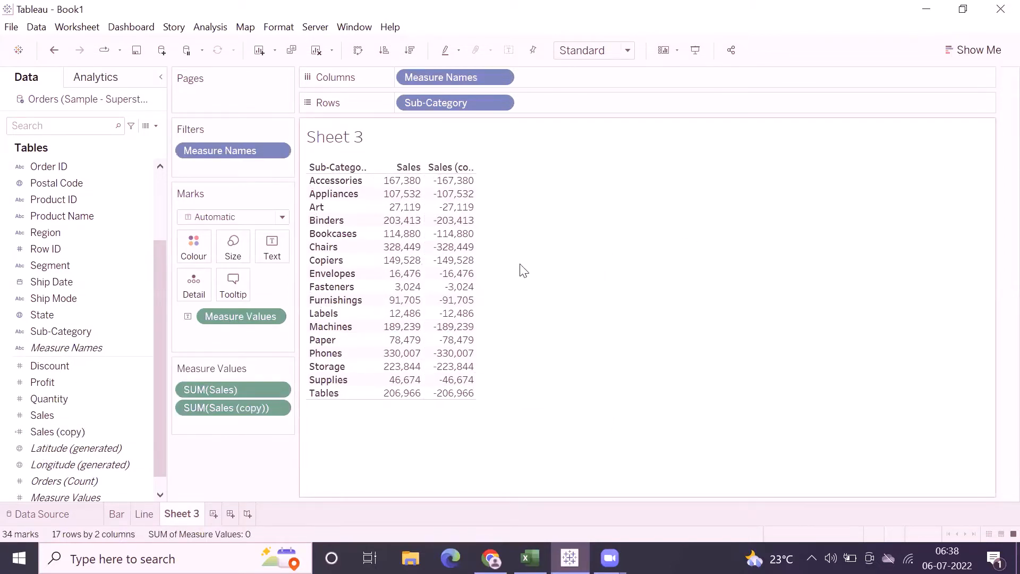
Step: Convert the text table to horizontal bars and fit the chart to Entire View
{"action": "left_click", "coordinate": [973, 50]}
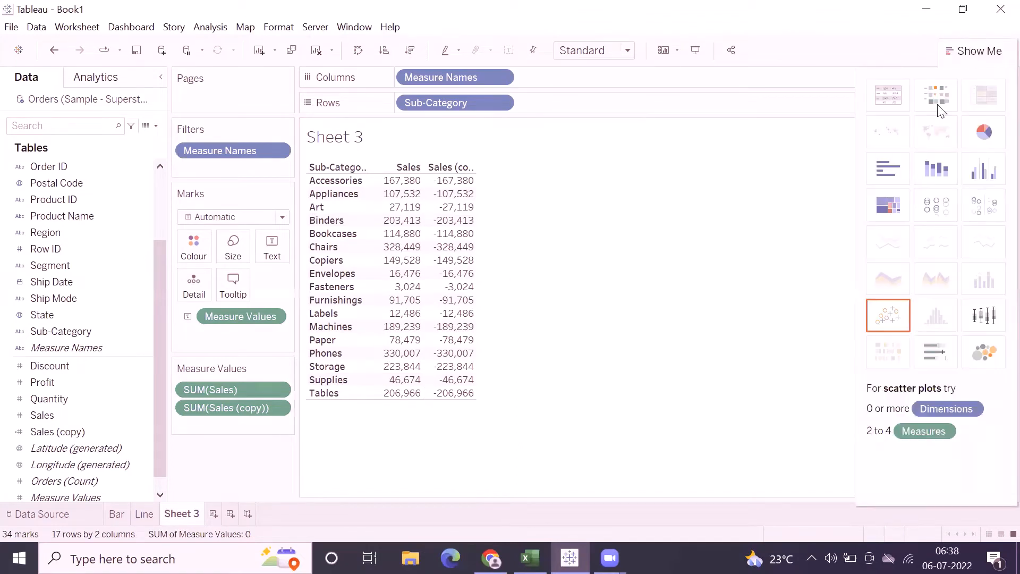
{"action": "left_click", "coordinate": [884, 170]}
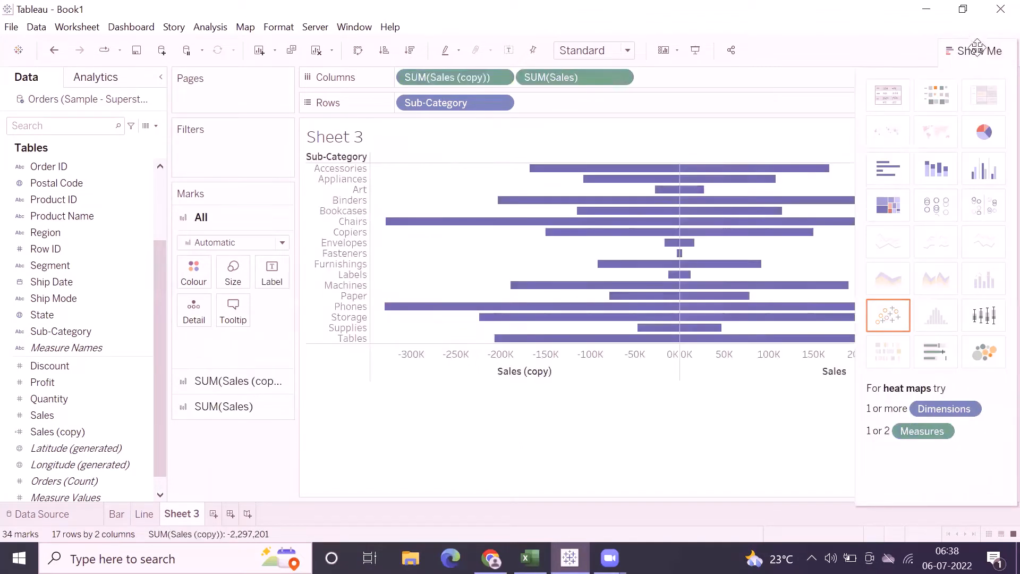
{"action": "left_click", "coordinate": [977, 49]}
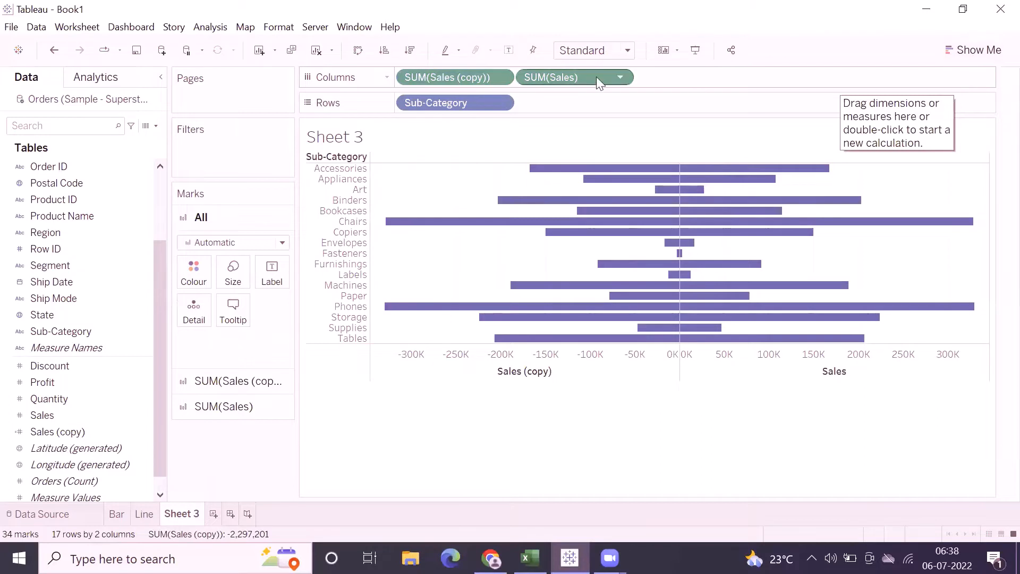
{"action": "left_click", "coordinate": [570, 51]}
{"action": "left_click", "coordinate": [570, 107]}
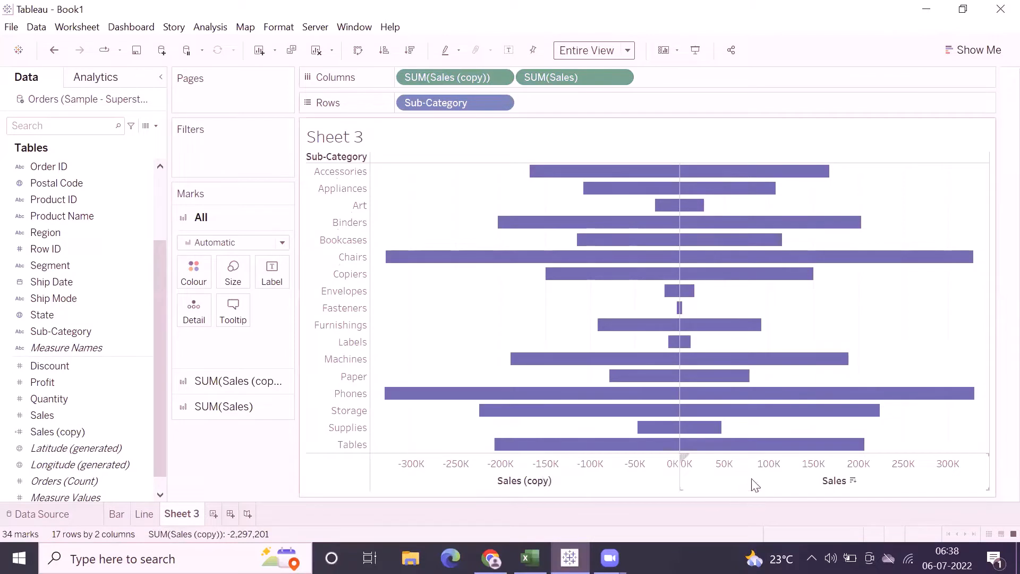
Step: Swap the chart's rows and columns and move SUM(Sales (copy)) after SUM(Sales) in the rows
{"action": "left_click", "coordinate": [356, 51]}
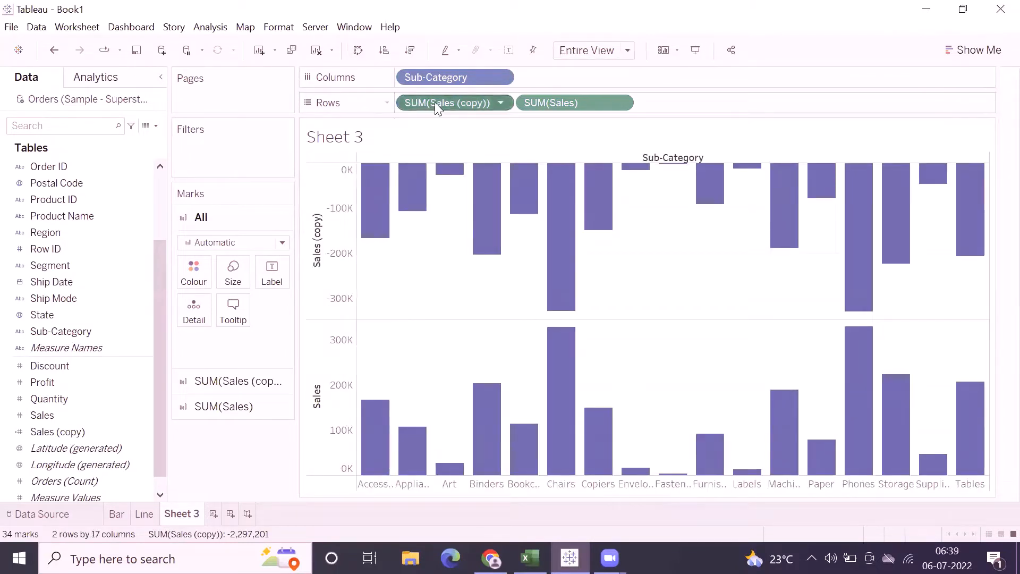
{"action": "left_click_drag", "start_coordinate": [435, 102], "coordinate": [653, 104]}
{"action": "left_click_drag", "start_coordinate": [433, 103], "coordinate": [673, 108]}
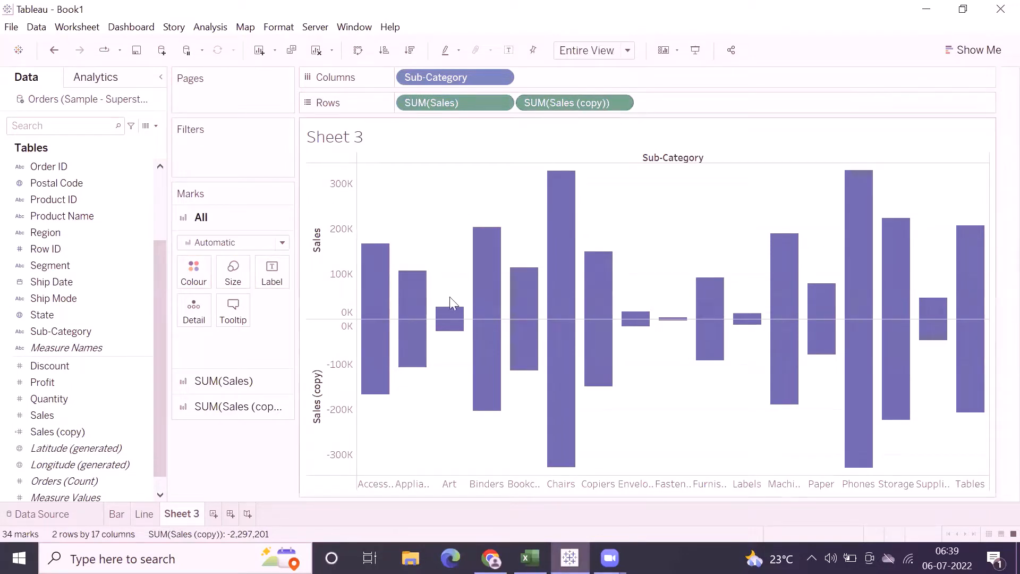
Step: Recolour the SUM(Sales (copy)) bars on Sheet 3 light purple
{"action": "mouse_move", "coordinate": [450, 321]}
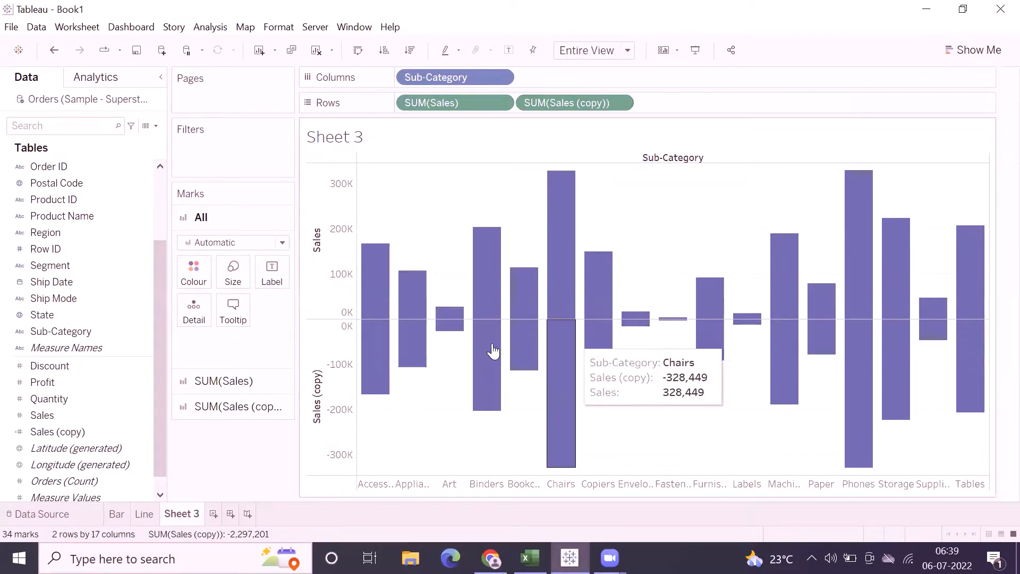
{"action": "mouse_move", "coordinate": [378, 344]}
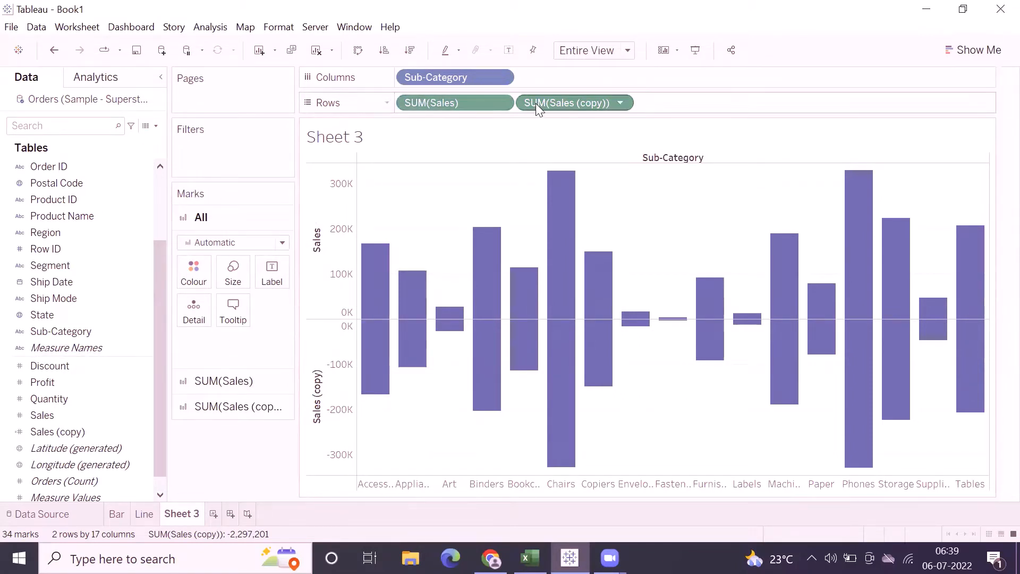
{"action": "left_click", "coordinate": [211, 387]}
{"action": "left_click", "coordinate": [212, 408]}
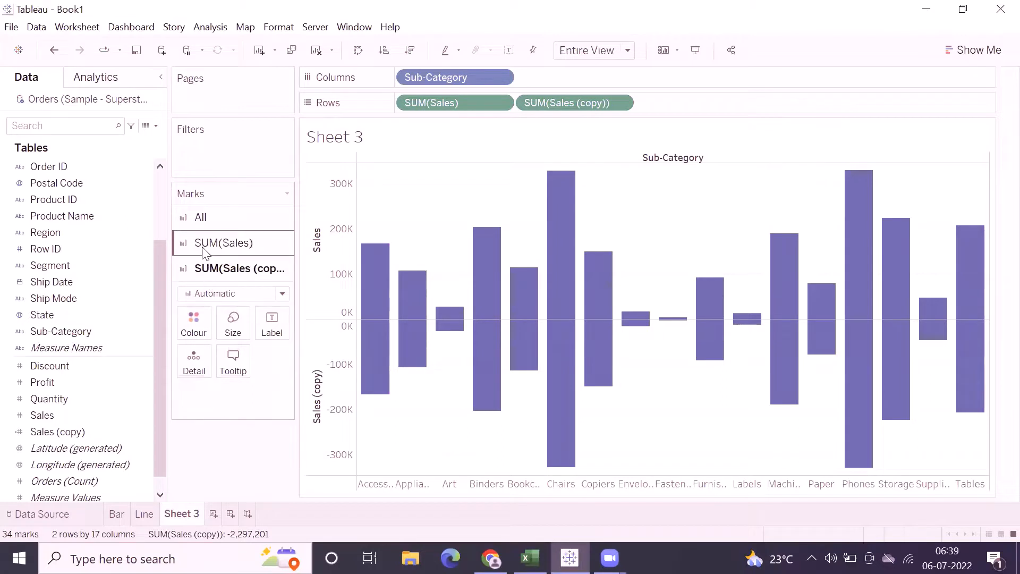
{"action": "left_click", "coordinate": [205, 248]}
{"action": "left_click", "coordinate": [210, 409]}
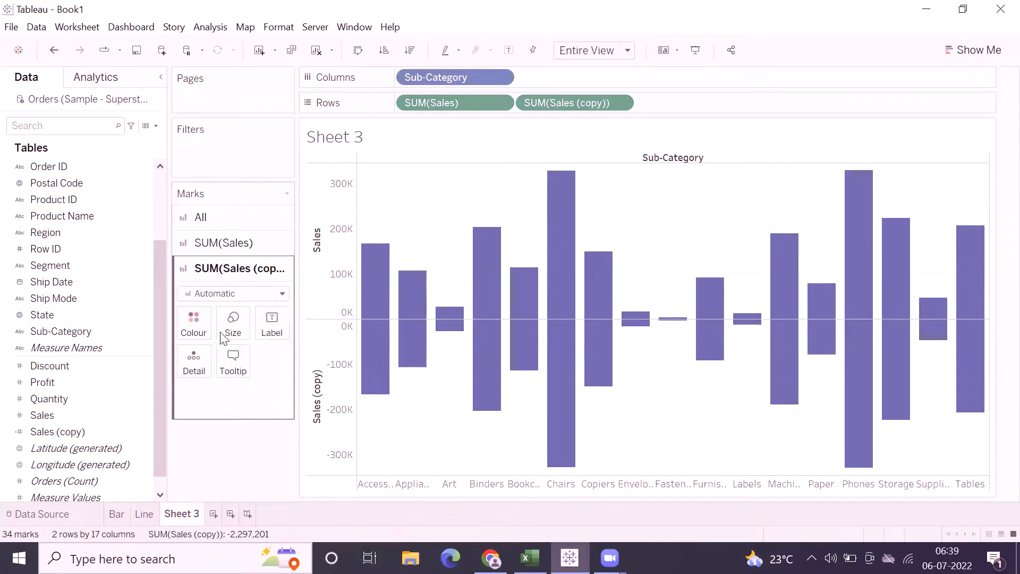
{"action": "left_click", "coordinate": [230, 247]}
{"action": "left_click", "coordinate": [216, 406]}
{"action": "left_click", "coordinate": [209, 332]}
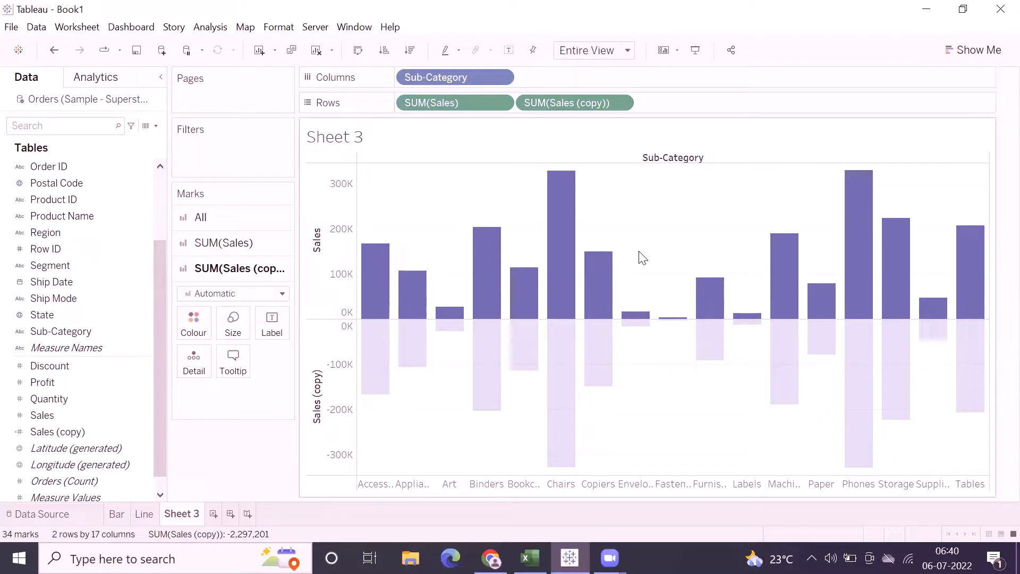
Step: Add a new worksheet and build a text table of Sales and Sales (copy) by Sub-Category
{"action": "right_click", "coordinate": [181, 518]}
{"action": "left_click", "coordinate": [213, 518]}
{"action": "left_click", "coordinate": [212, 518]}
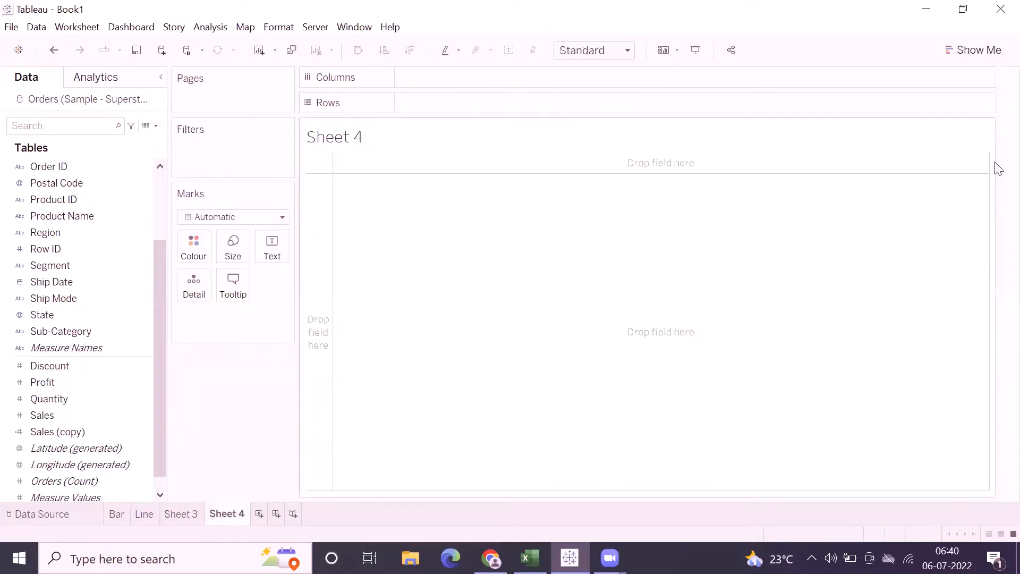
{"action": "left_click", "coordinate": [45, 331]}
{"action": "double_click", "coordinate": [45, 331]}
{"action": "left_click", "coordinate": [48, 413]}
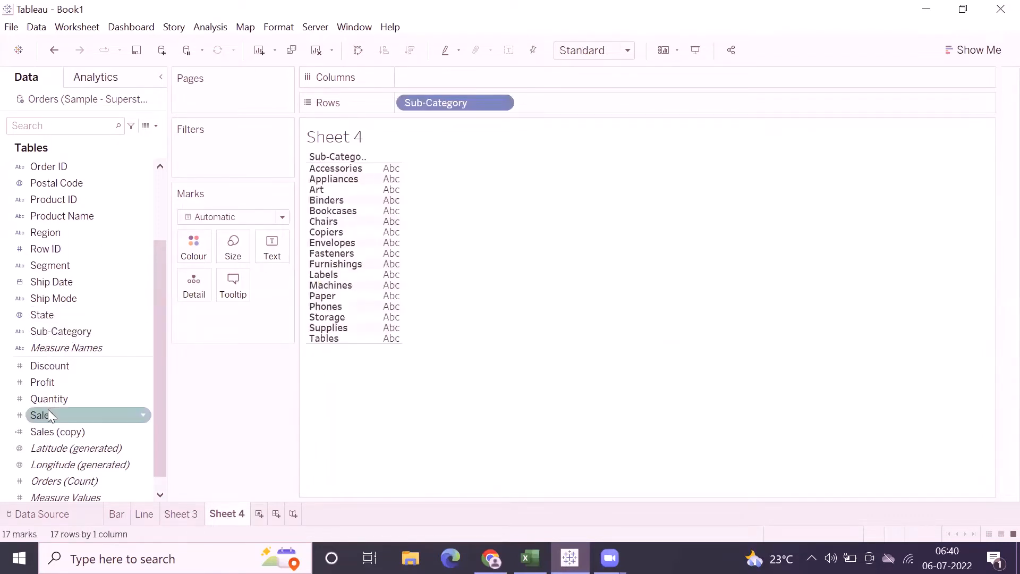
{"action": "double_click", "coordinate": [49, 415]}
{"action": "left_click", "coordinate": [53, 429]}
{"action": "double_click", "coordinate": [53, 429]}
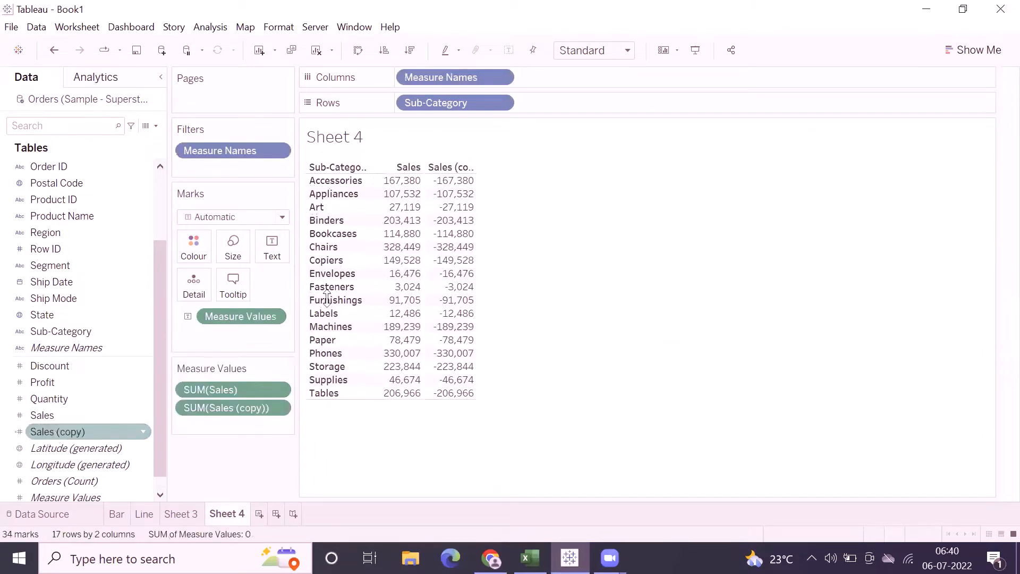
Step: Convert the Sheet 4 table to horizontal bars and fit the chart to Entire View
{"action": "left_click", "coordinate": [945, 59]}
{"action": "left_click", "coordinate": [883, 170]}
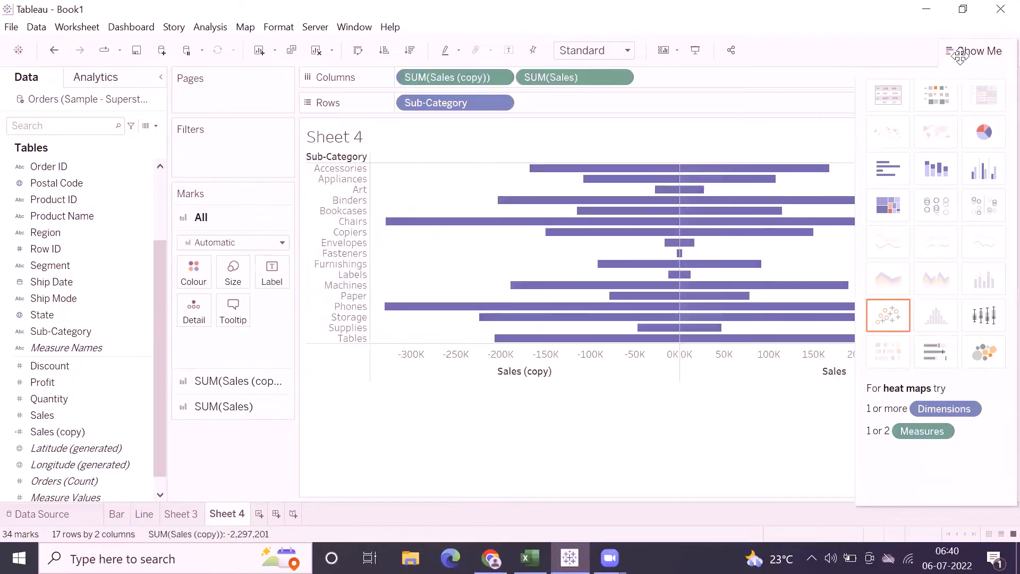
{"action": "left_click", "coordinate": [956, 50]}
{"action": "left_click", "coordinate": [611, 51]}
{"action": "left_click", "coordinate": [588, 109]}
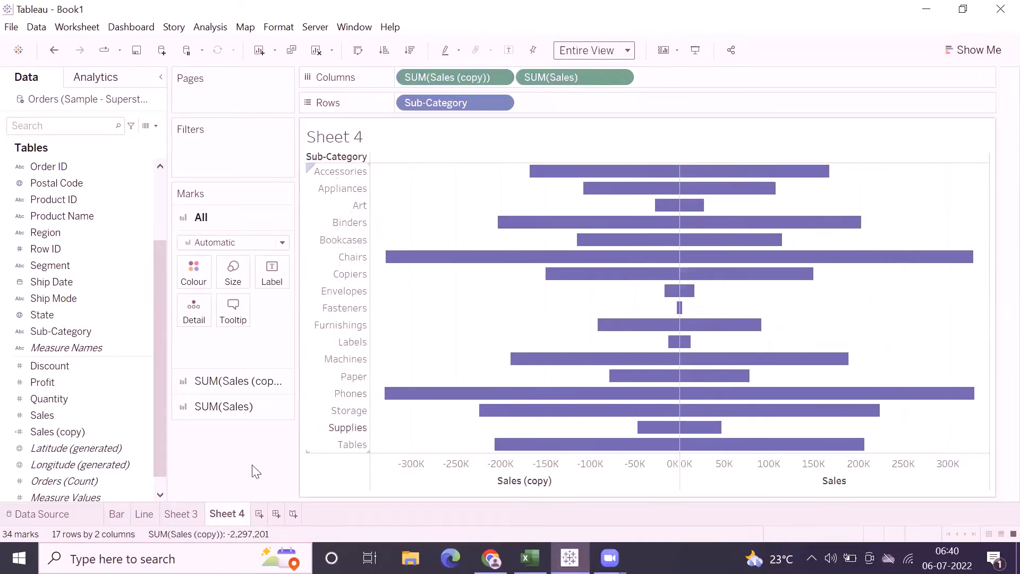
Step: Rename Sheet 4 as Butterfly Chart and duplicate the sheet
{"action": "double_click", "coordinate": [224, 514]}
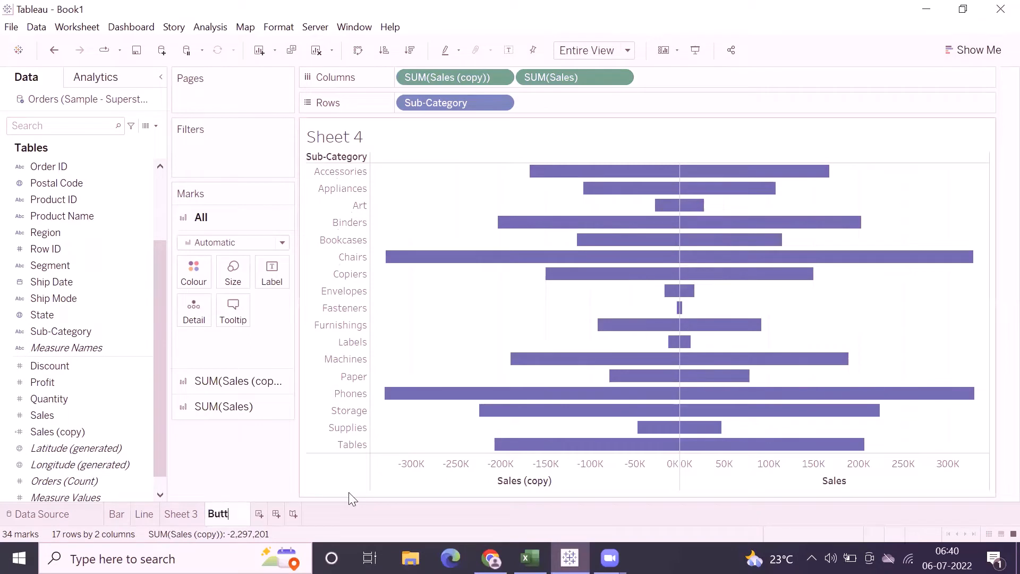
{"action": "type", "text": "Butterfly Chart"}
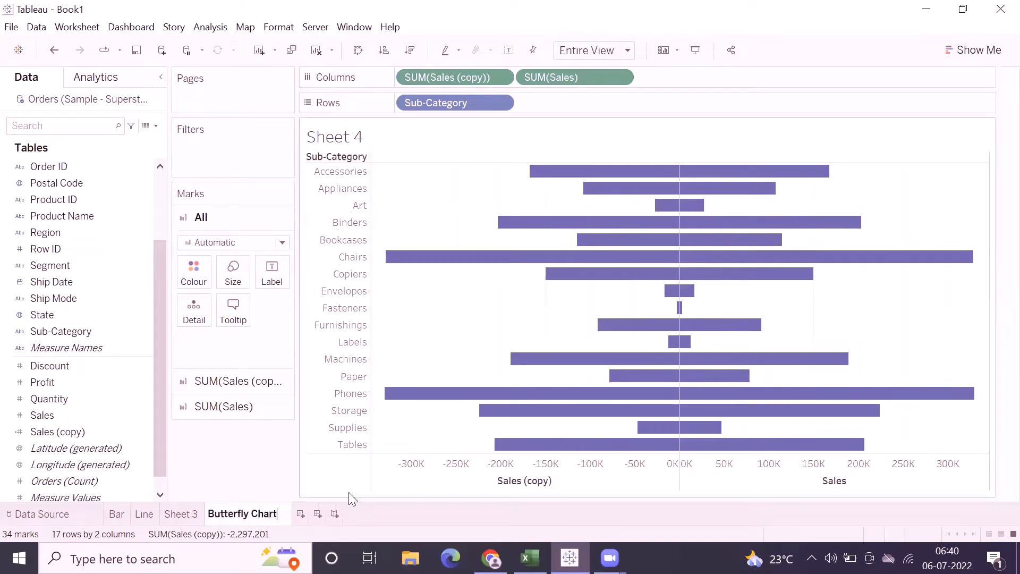
{"action": "left_click", "coordinate": [431, 169]}
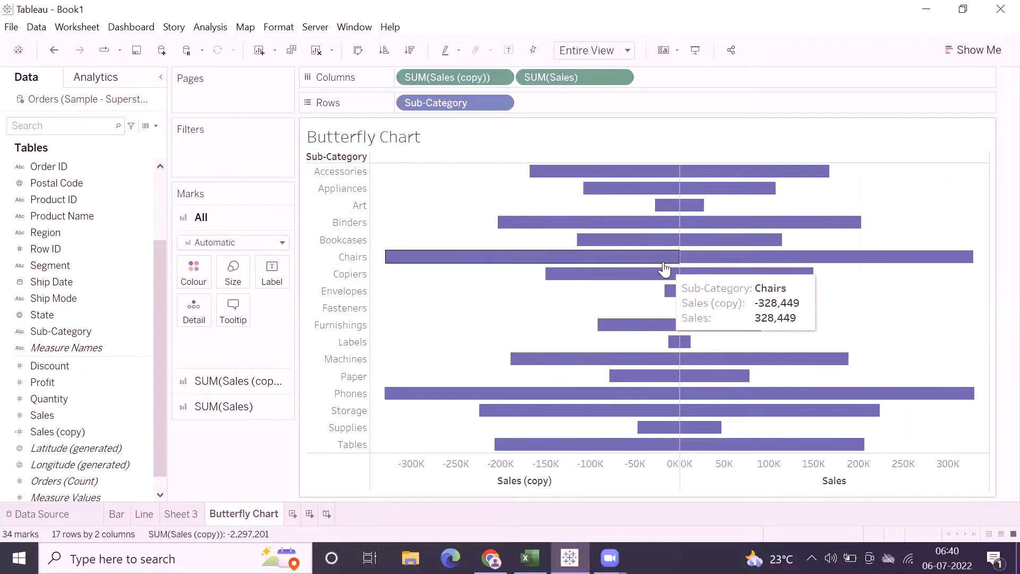
{"action": "right_click", "coordinate": [234, 515]}
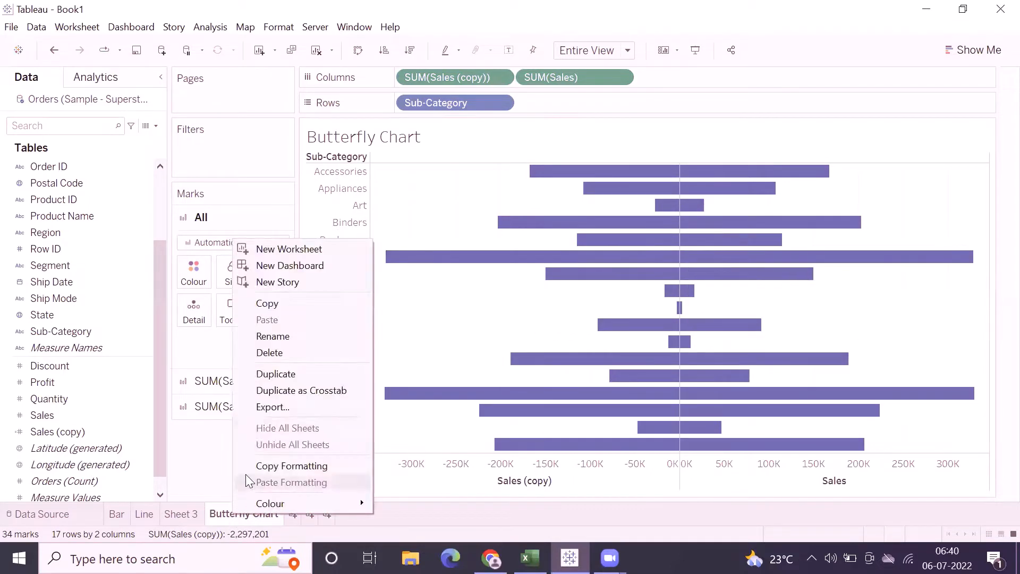
{"action": "left_click", "coordinate": [260, 372]}
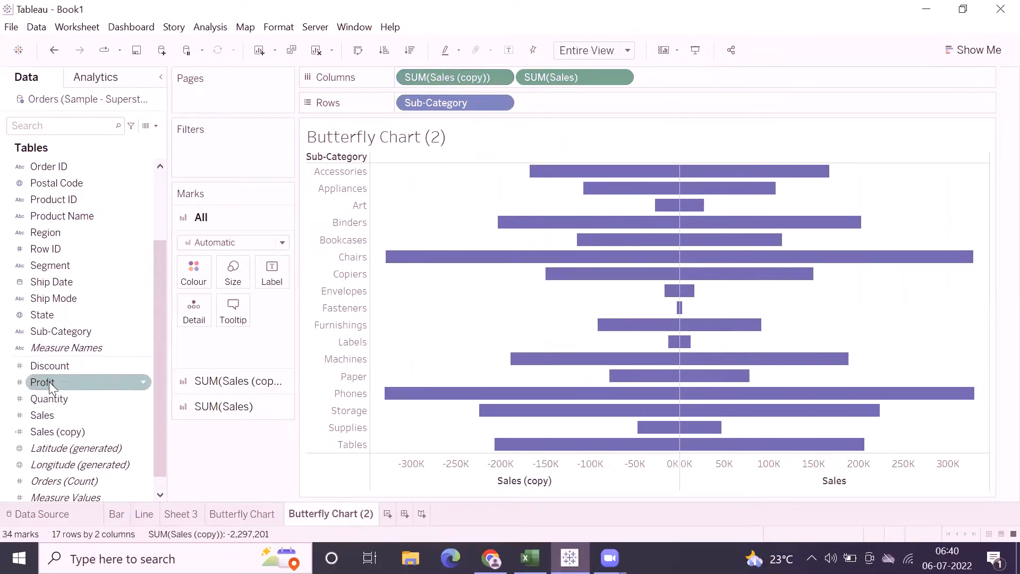
{"action": "left_click_drag", "start_coordinate": [51, 387], "coordinate": [425, 77]}
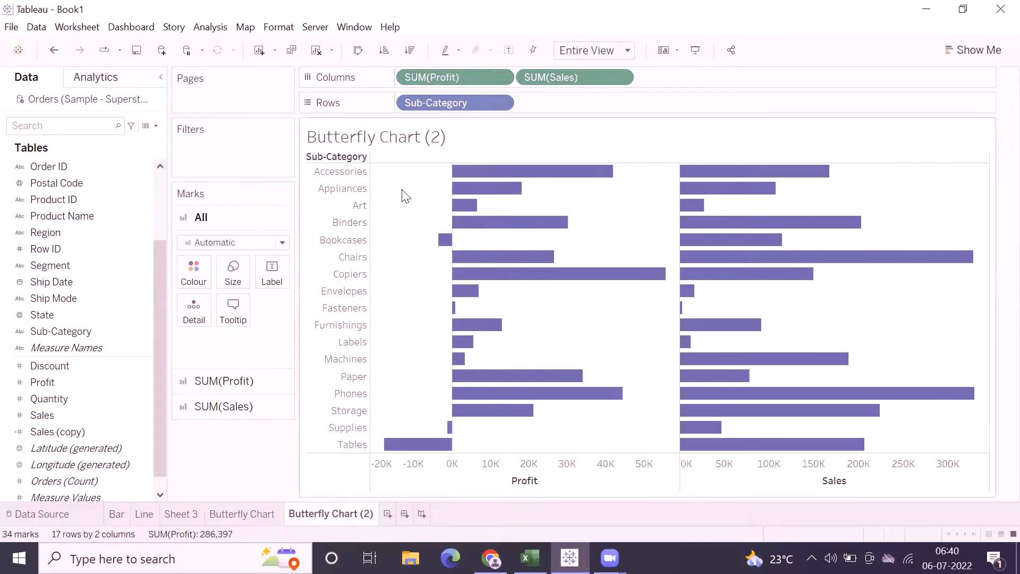
{"action": "mouse_move", "coordinate": [506, 190]}
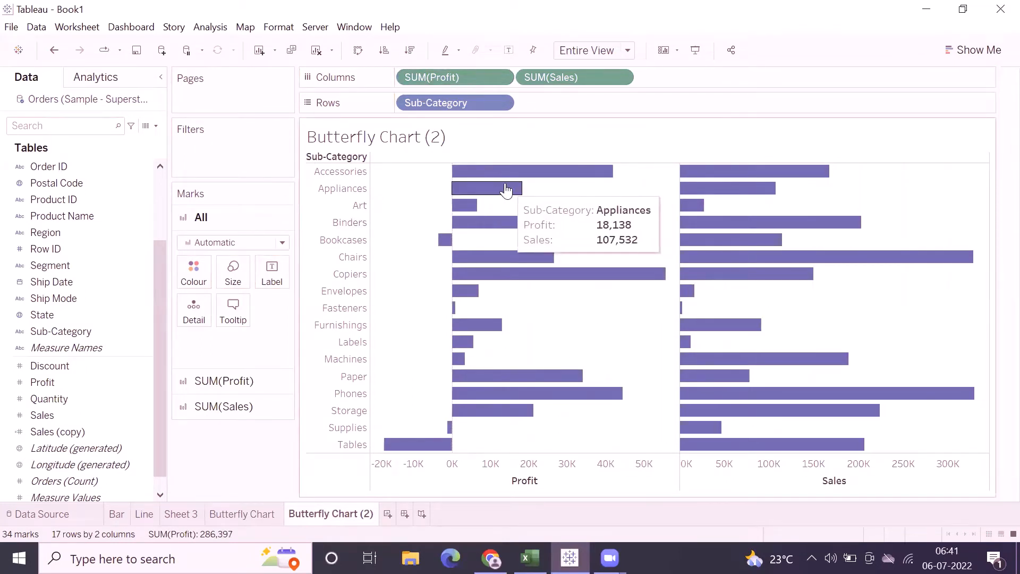
{"action": "mouse_move", "coordinate": [708, 261]}
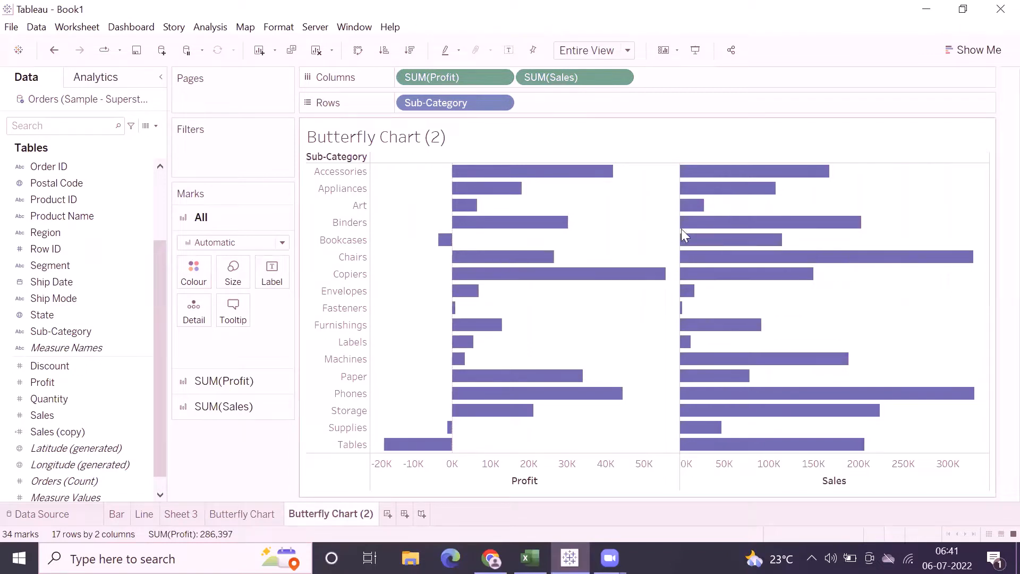
{"action": "mouse_move", "coordinate": [694, 227]}
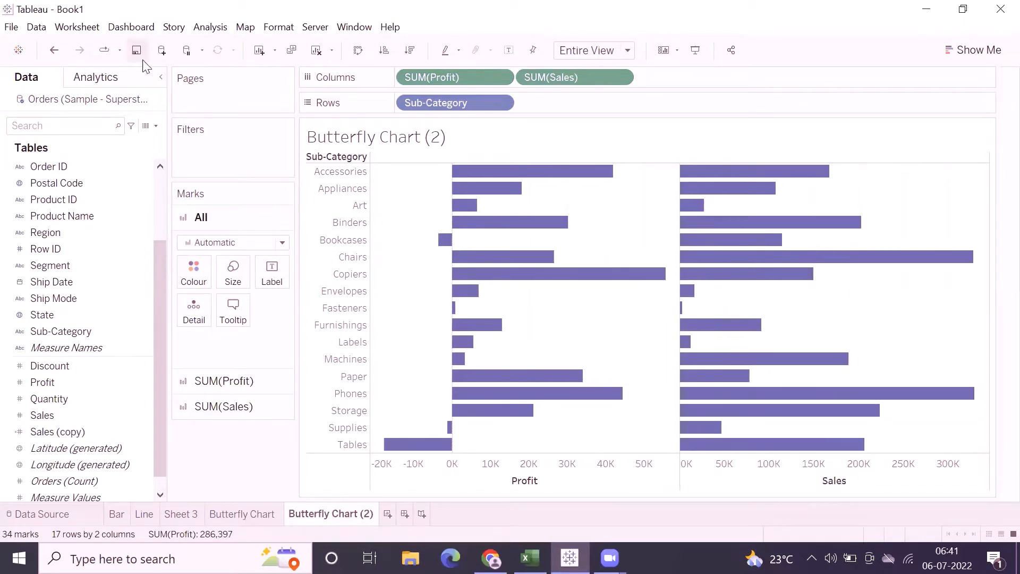
{"action": "left_click", "coordinate": [55, 51]}
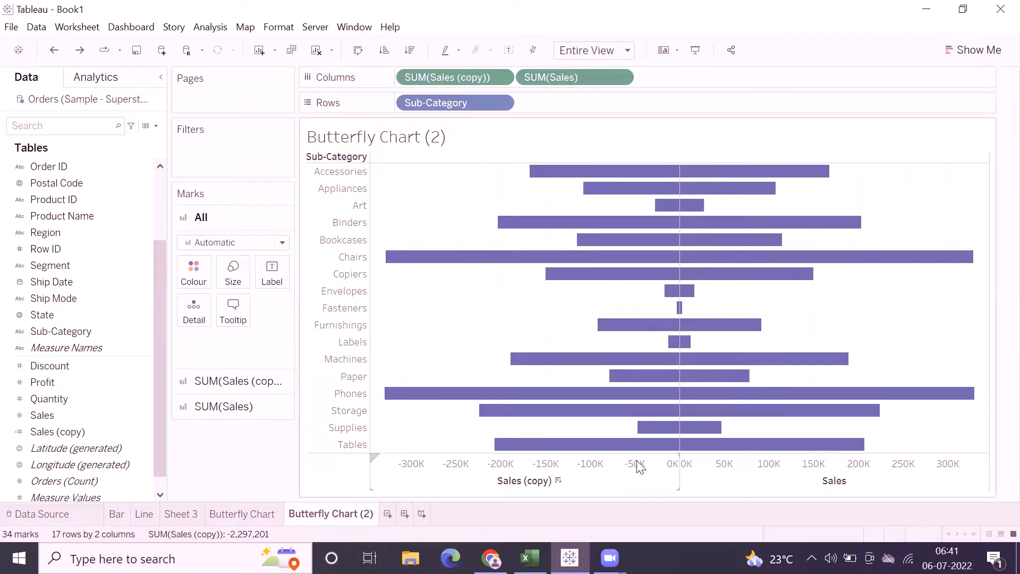
Step: Duplicate the Profit field and replace SUM(Sales (copy)) in the columns with Profit (copy)
{"action": "mouse_move", "coordinate": [630, 326]}
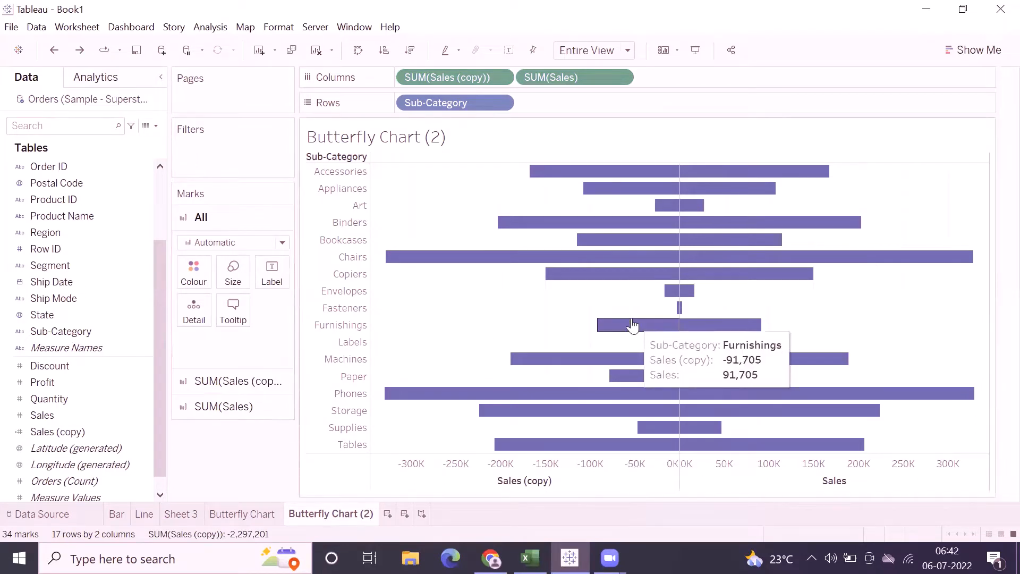
{"action": "right_click", "coordinate": [99, 382]}
{"action": "left_click", "coordinate": [155, 148]}
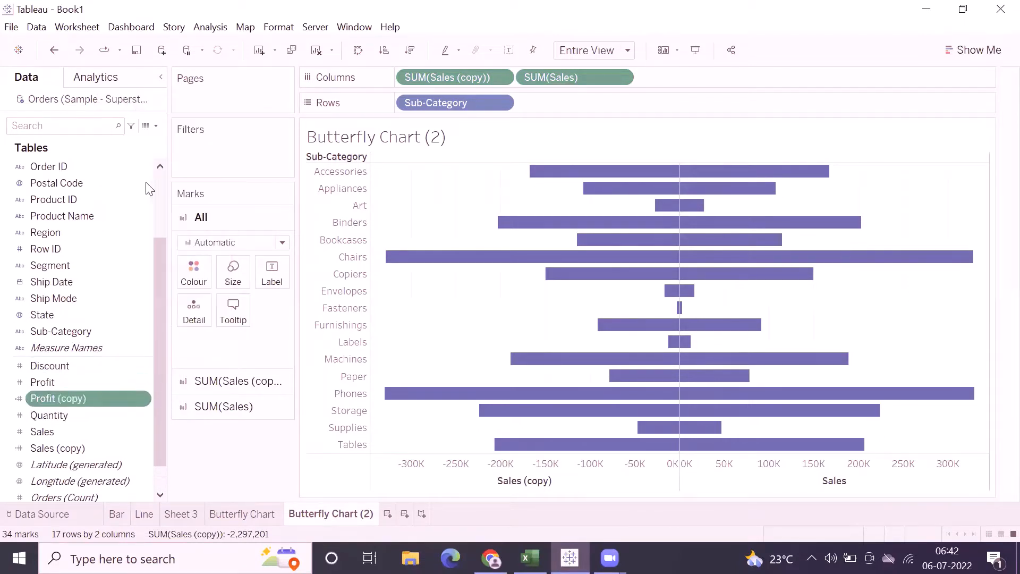
{"action": "left_click_drag", "start_coordinate": [80, 403], "coordinate": [465, 81]}
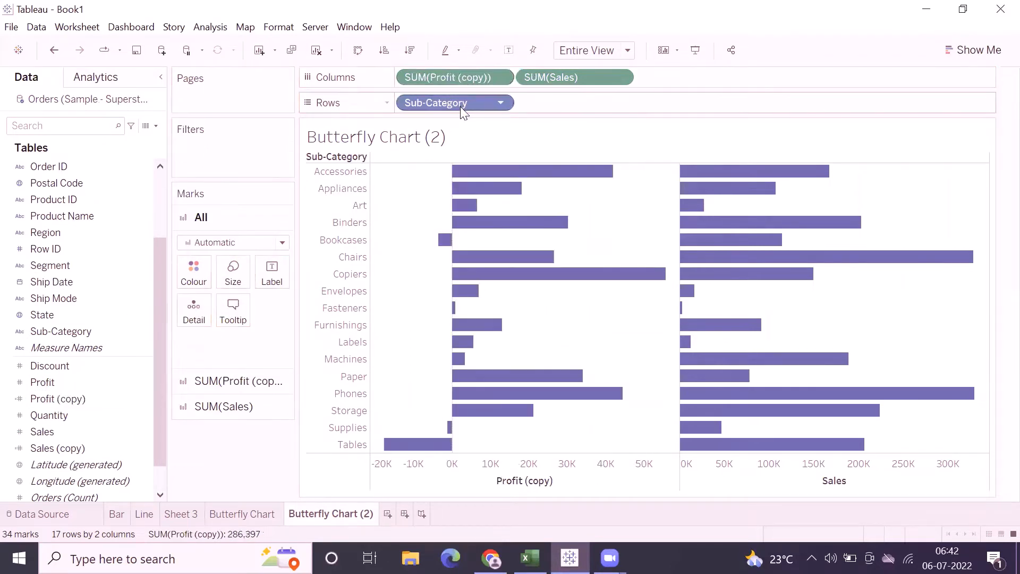
{"action": "left_click_drag", "start_coordinate": [34, 397], "coordinate": [63, 467]}
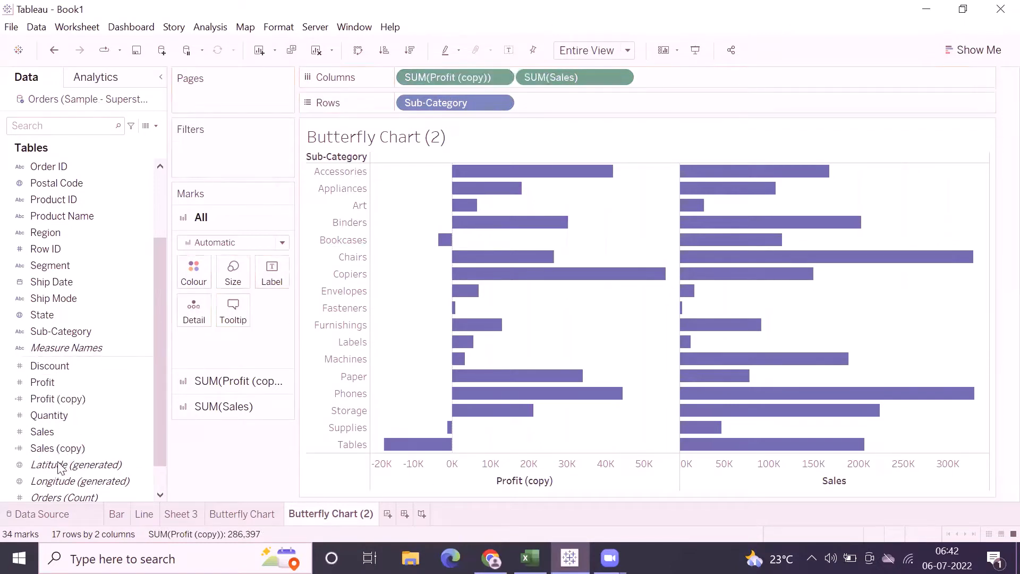
{"action": "mouse_move", "coordinate": [440, 447]}
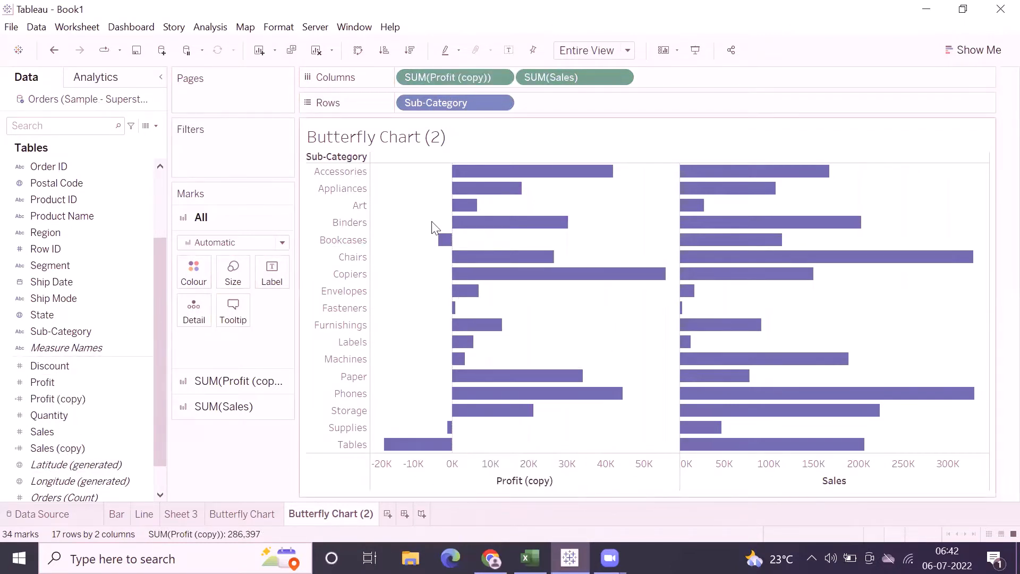
{"action": "mouse_move", "coordinate": [441, 243]}
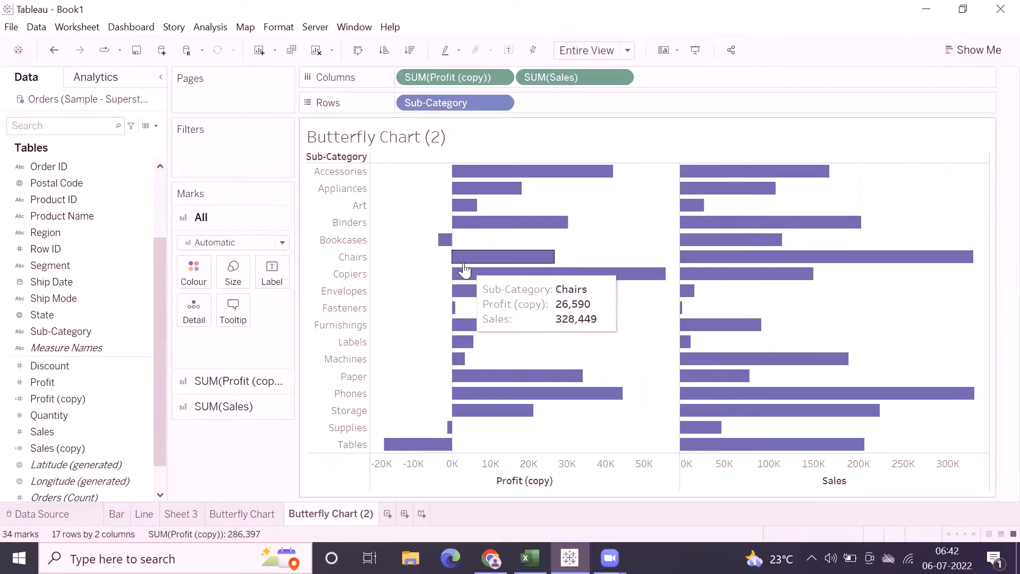
Step: Edit the Profit (copy) calculation to -[Profit] and apply it
{"action": "right_click", "coordinate": [76, 402]}
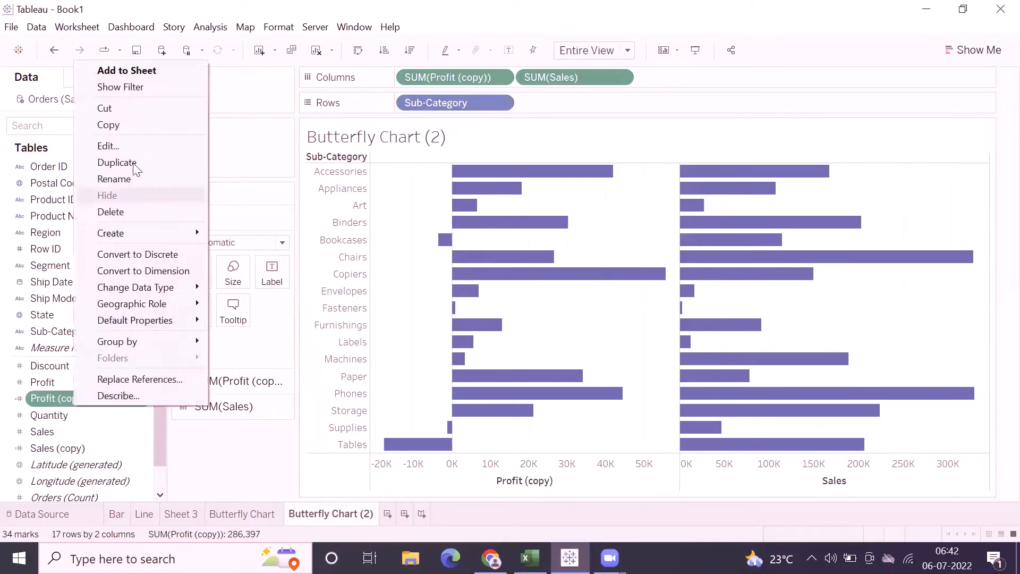
{"action": "left_click", "coordinate": [133, 146]}
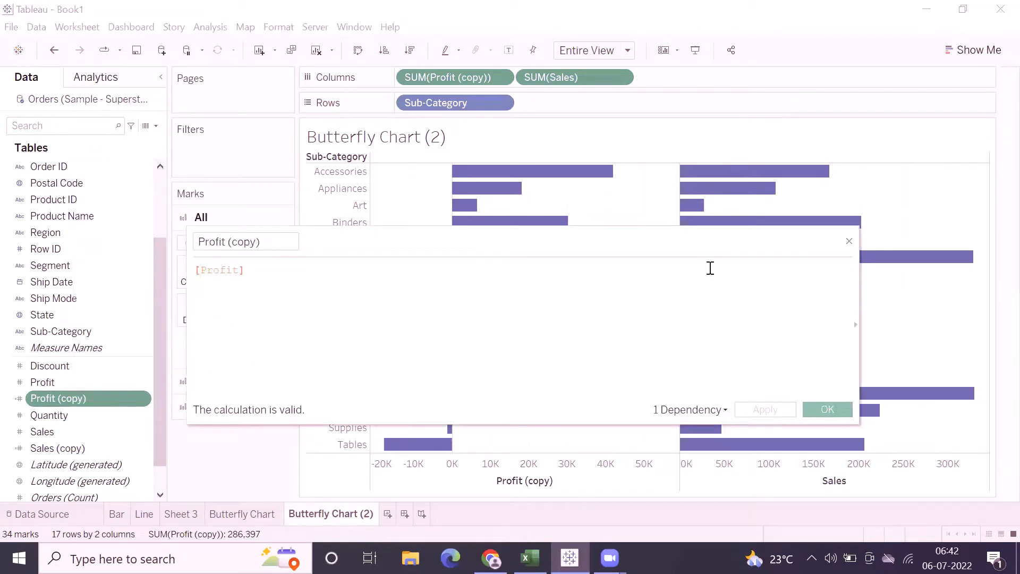
{"action": "type", "text": "-"}
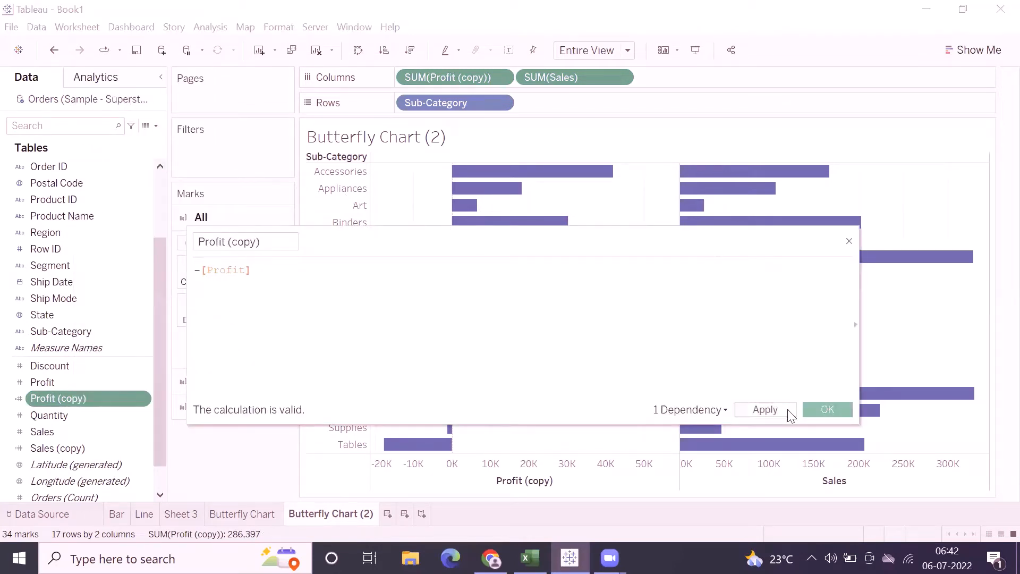
{"action": "left_click", "coordinate": [765, 410]}
{"action": "left_click", "coordinate": [821, 409]}
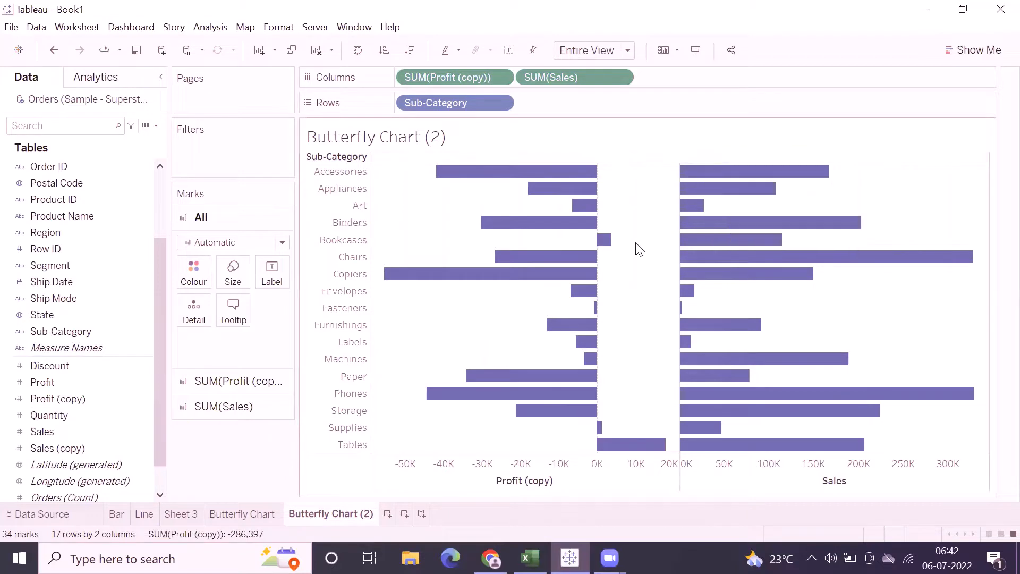
Step: Exclude the Bookcases, Supplies and Tables sub-categories from the Butterfly Chart (2) sheet
{"action": "mouse_move", "coordinate": [605, 243]}
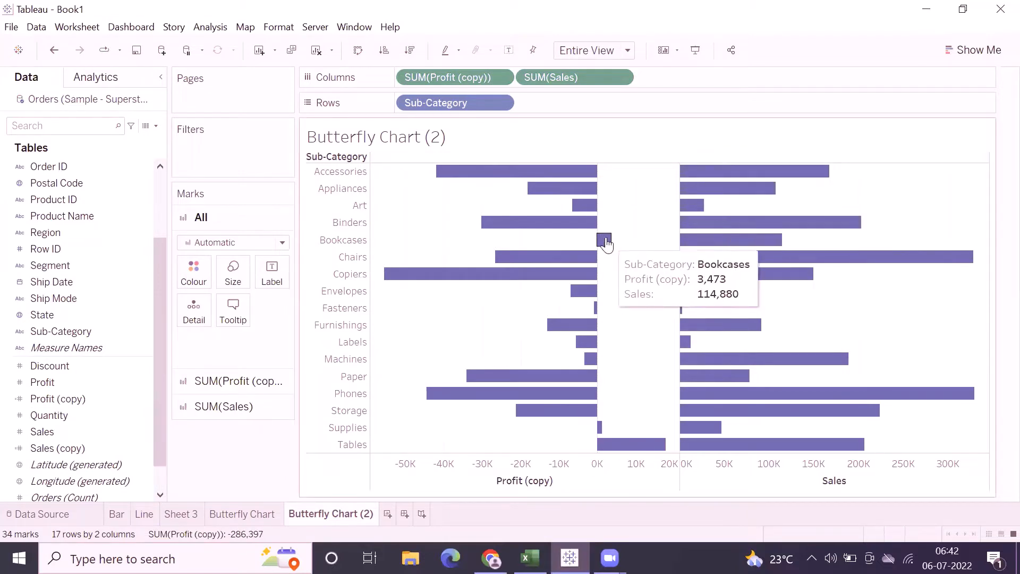
{"action": "left_click", "coordinate": [605, 243]}
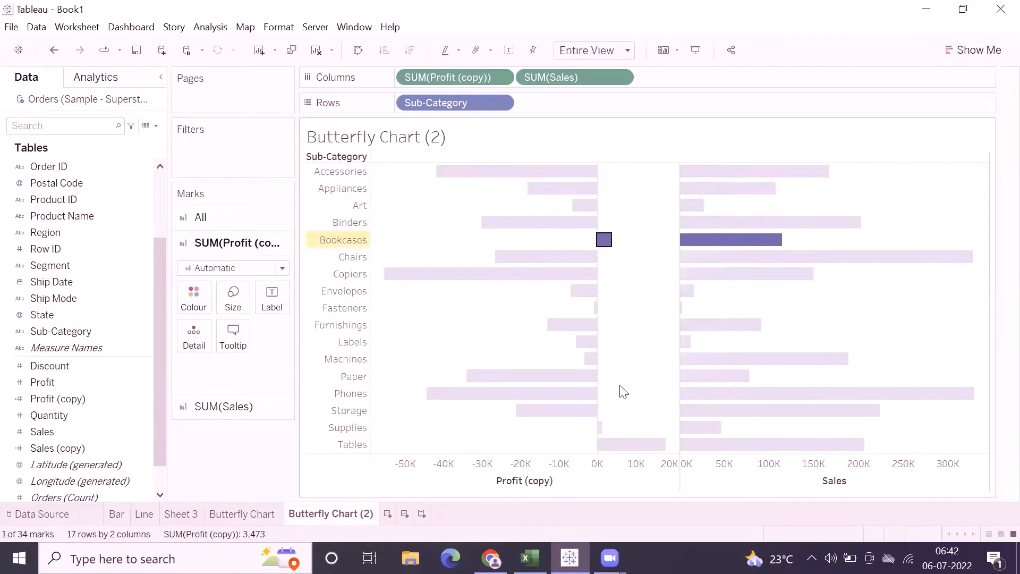
{"action": "left_click", "coordinate": [599, 427], "text": "ctrl"}
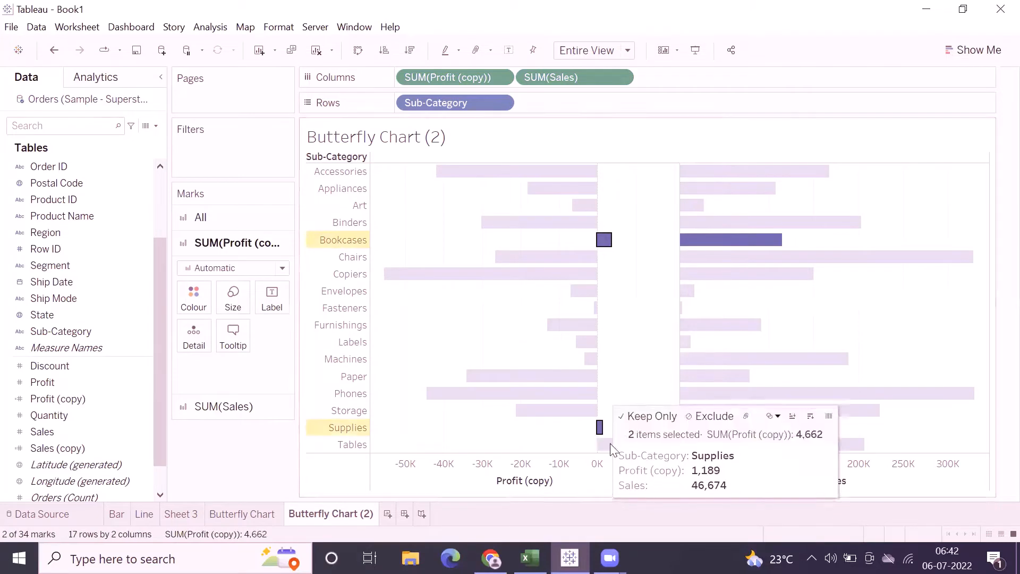
{"action": "right_click", "coordinate": [599, 432]}
{"action": "left_click", "coordinate": [632, 398]}
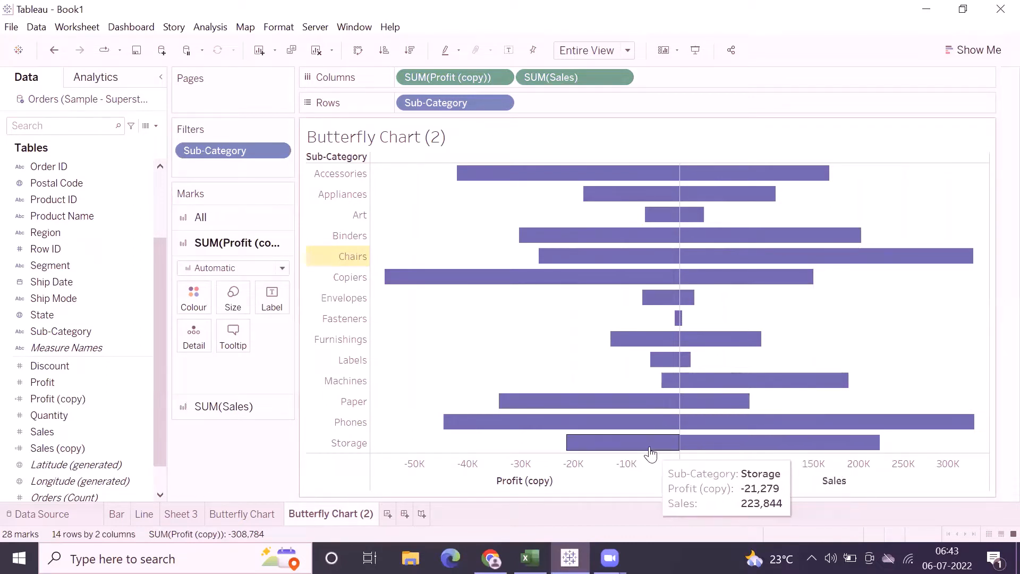
Step: Remove the Profit (copy) line from the SUM(Profit (copy)) marks tooltip, leaving the Sub-Category line
{"action": "left_click", "coordinate": [229, 337]}
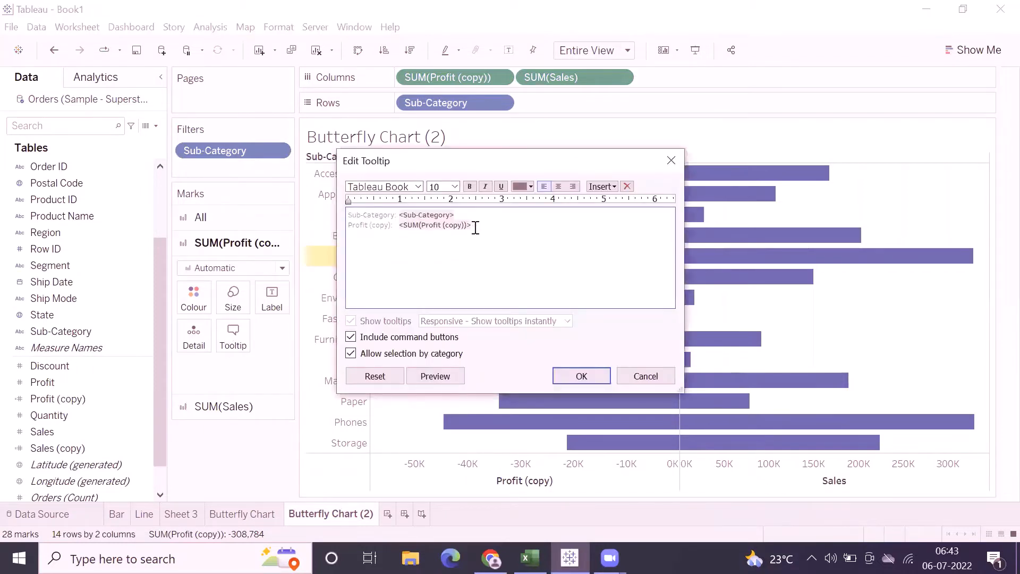
{"action": "left_click_drag", "start_coordinate": [470, 225], "coordinate": [332, 227]}
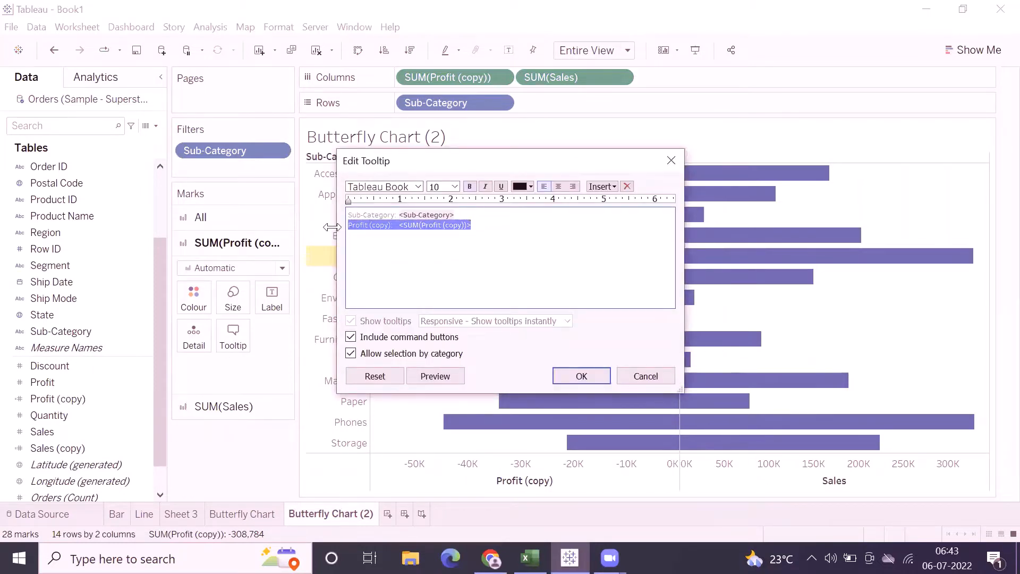
{"action": "key", "text": "Delete"}
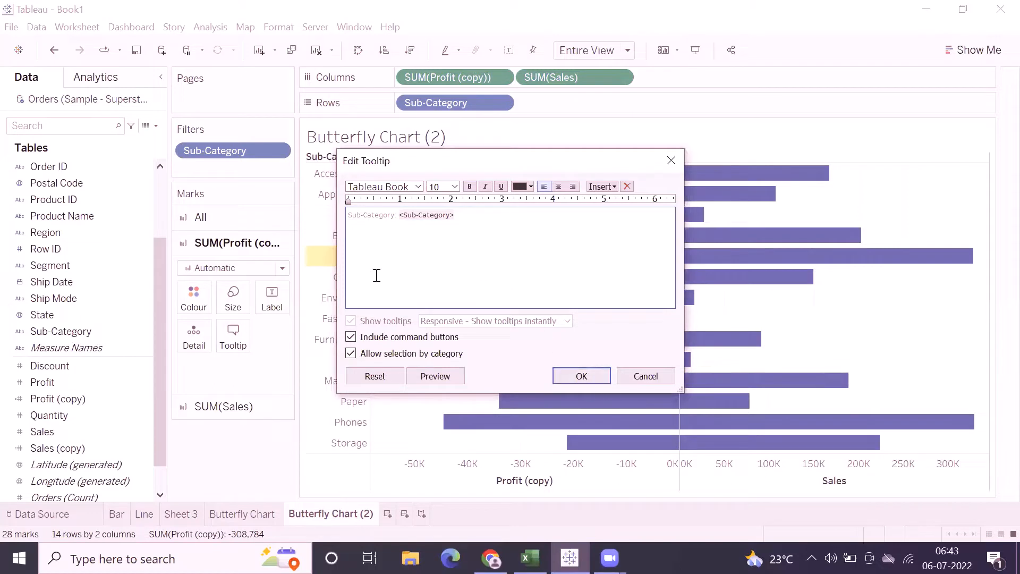
{"action": "left_click_drag", "start_coordinate": [465, 219], "coordinate": [315, 214]}
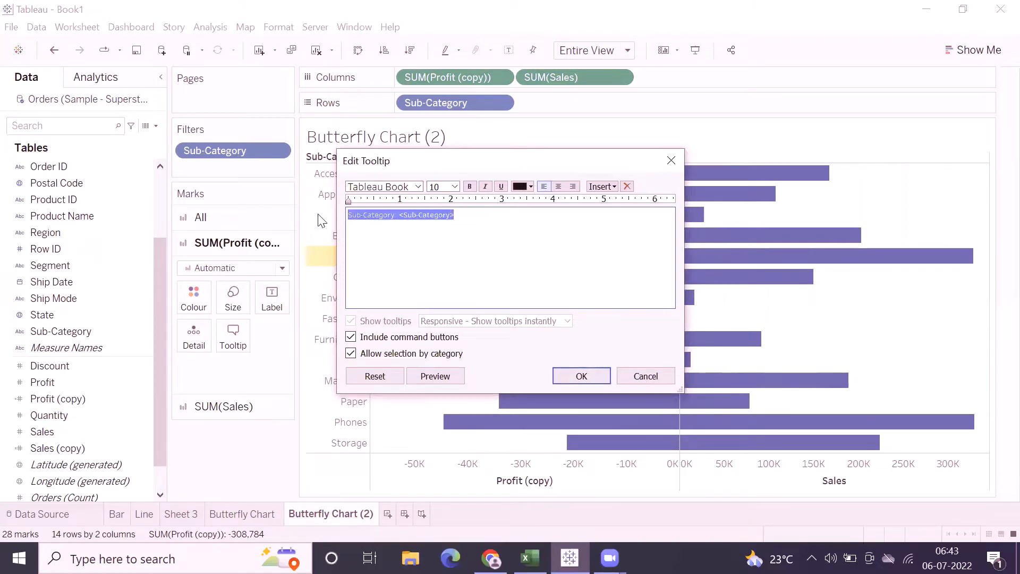
{"action": "left_click", "coordinate": [474, 265]}
{"action": "left_click", "coordinate": [566, 374]}
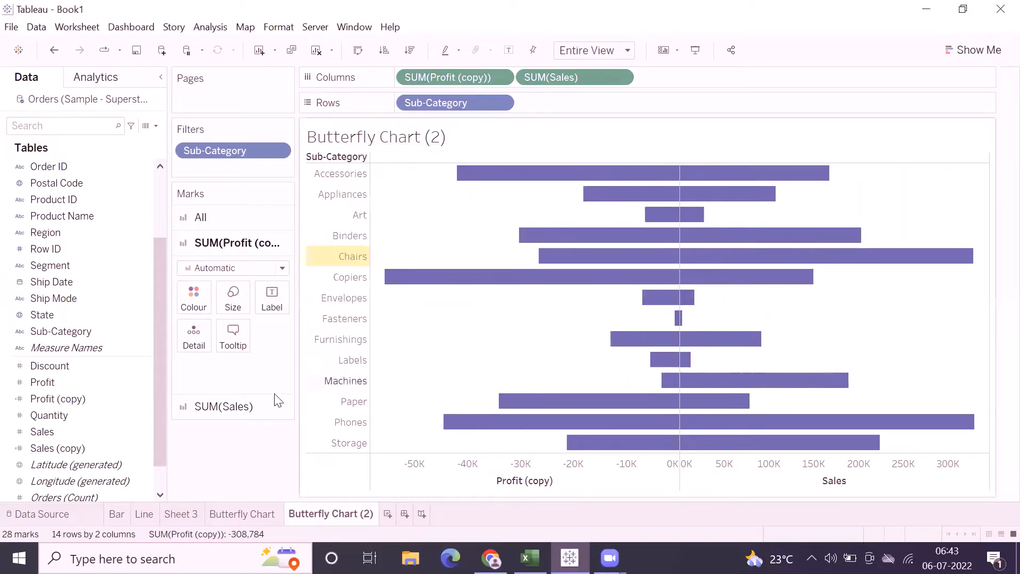
{"action": "left_click", "coordinate": [210, 406]}
{"action": "left_click", "coordinate": [233, 362]}
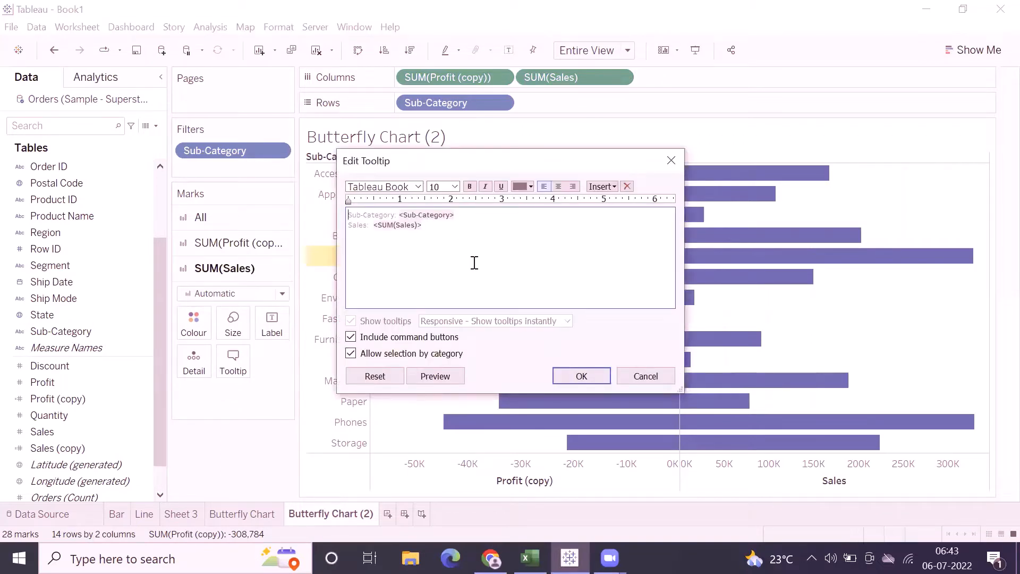
{"action": "left_click", "coordinate": [645, 376]}
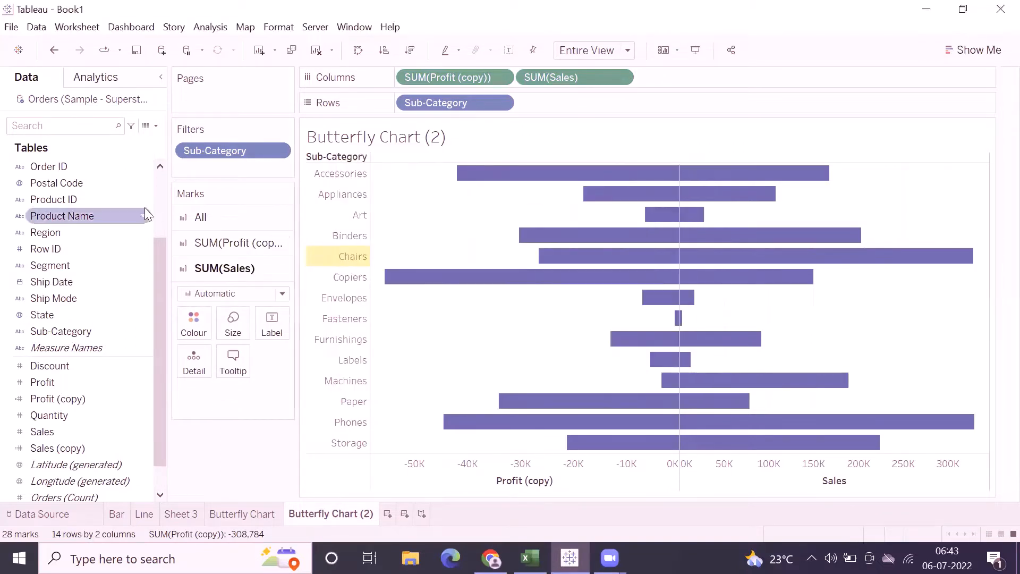
Step: Clear all default text from the tooltip shared by all marks
{"action": "left_click", "coordinate": [208, 217]}
{"action": "left_click", "coordinate": [236, 319]}
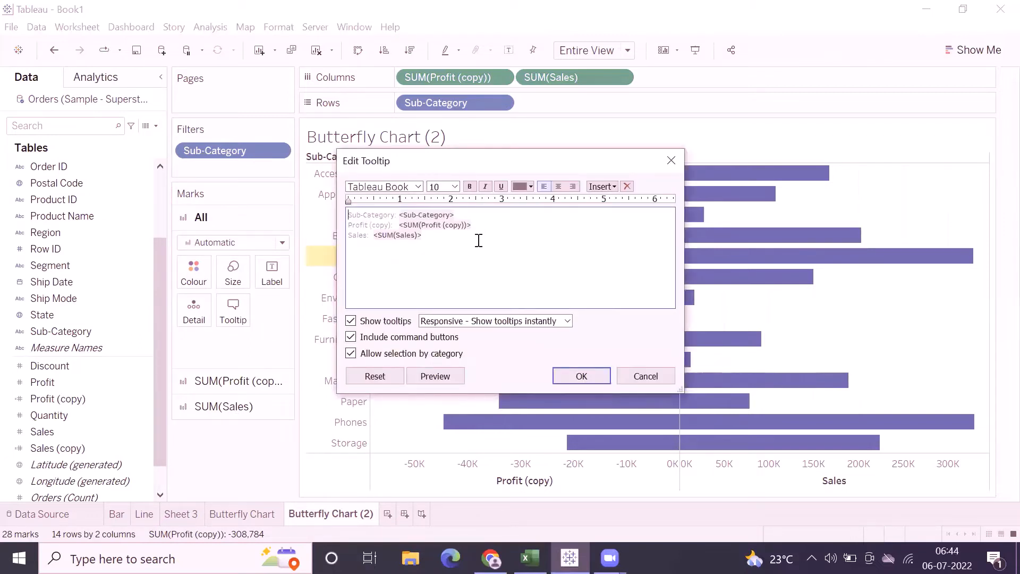
{"action": "left_click_drag", "start_coordinate": [478, 241], "coordinate": [292, 186]}
{"action": "key", "text": "Delete"}
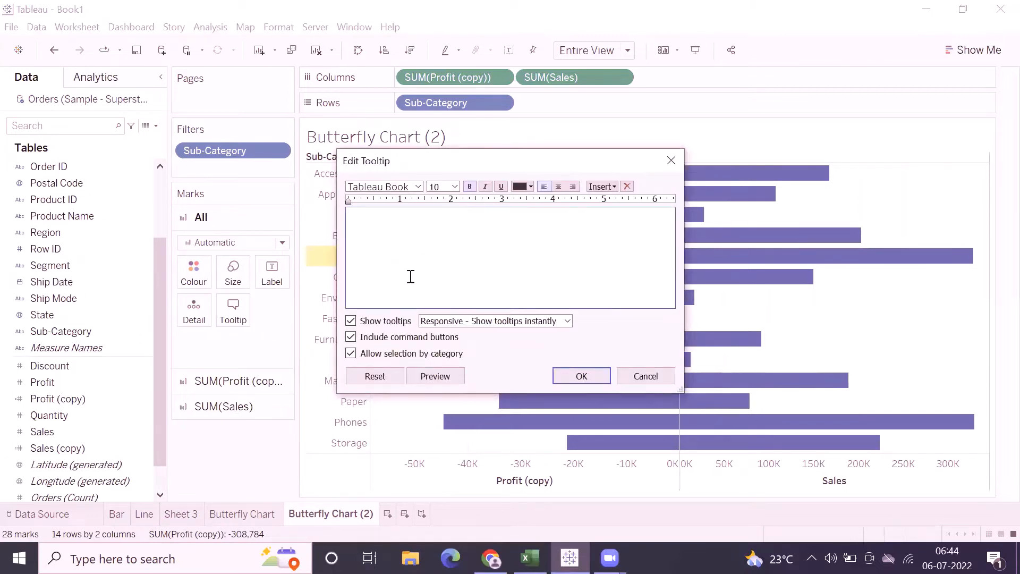
{"action": "left_click", "coordinate": [571, 378]}
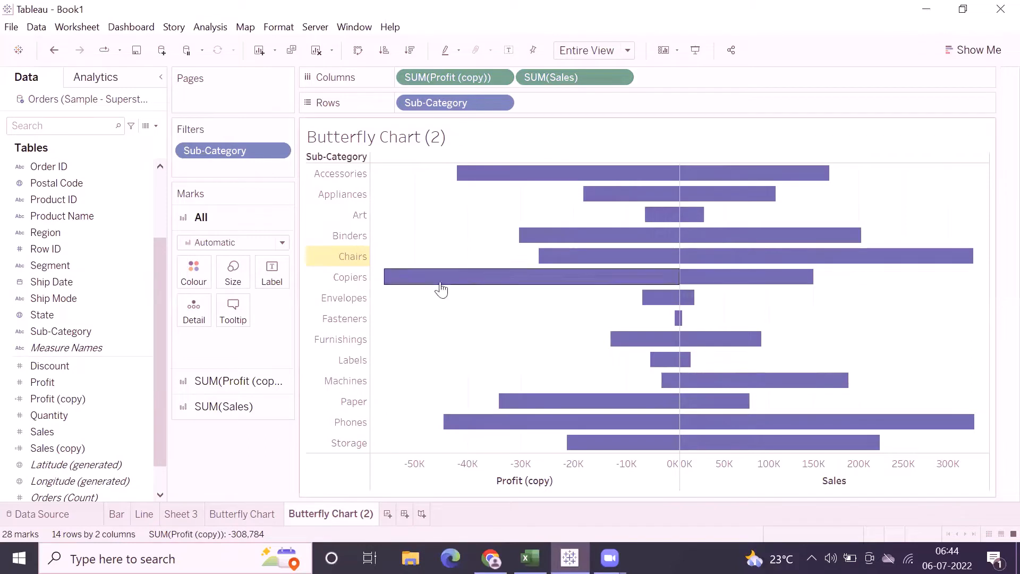
Step: Add Sales to the SUM(Sales) marks tooltip and insert the Sub-Category and SUM(Sales) fields as its text
{"action": "left_click", "coordinate": [212, 407]}
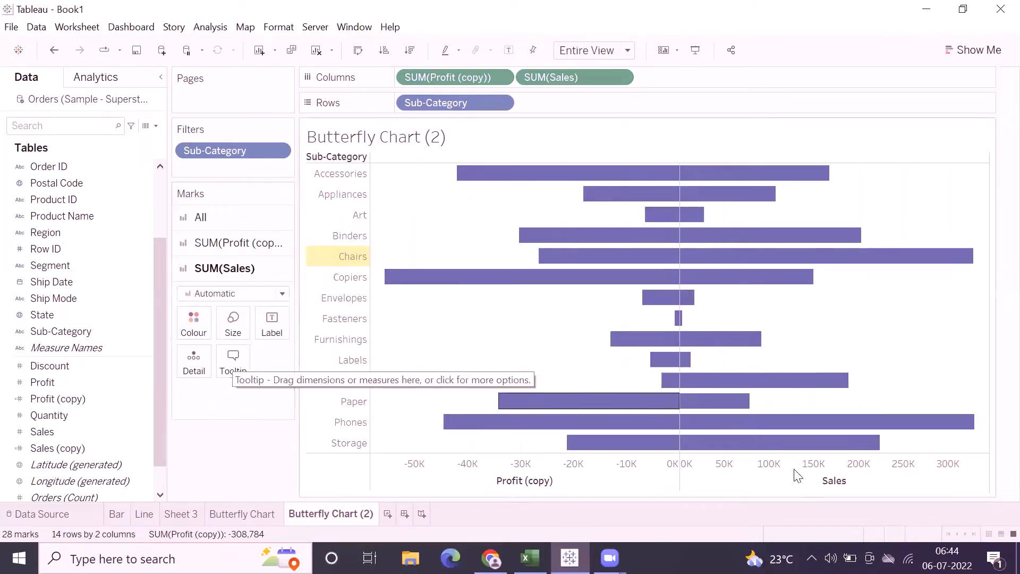
{"action": "left_click", "coordinate": [232, 222]}
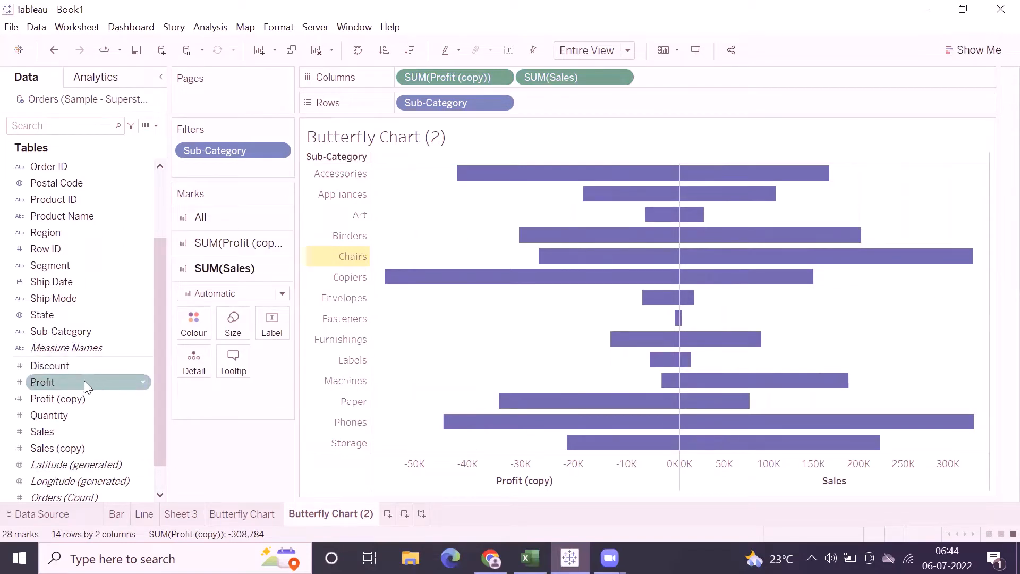
{"action": "left_click_drag", "start_coordinate": [229, 375], "coordinate": [233, 366]}
{"action": "left_click", "coordinate": [239, 363]}
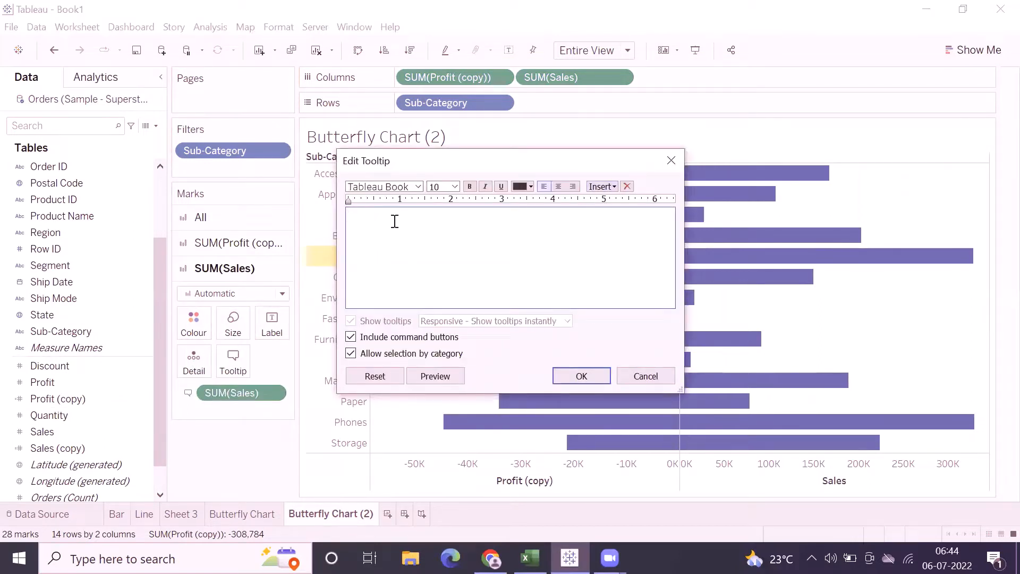
{"action": "left_click", "coordinate": [605, 189]}
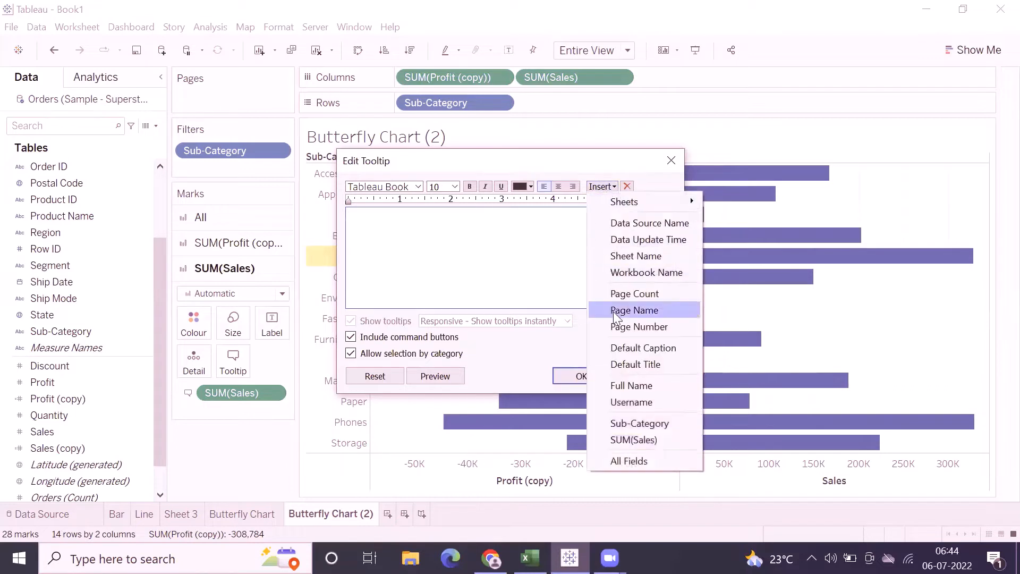
{"action": "left_click", "coordinate": [618, 418]}
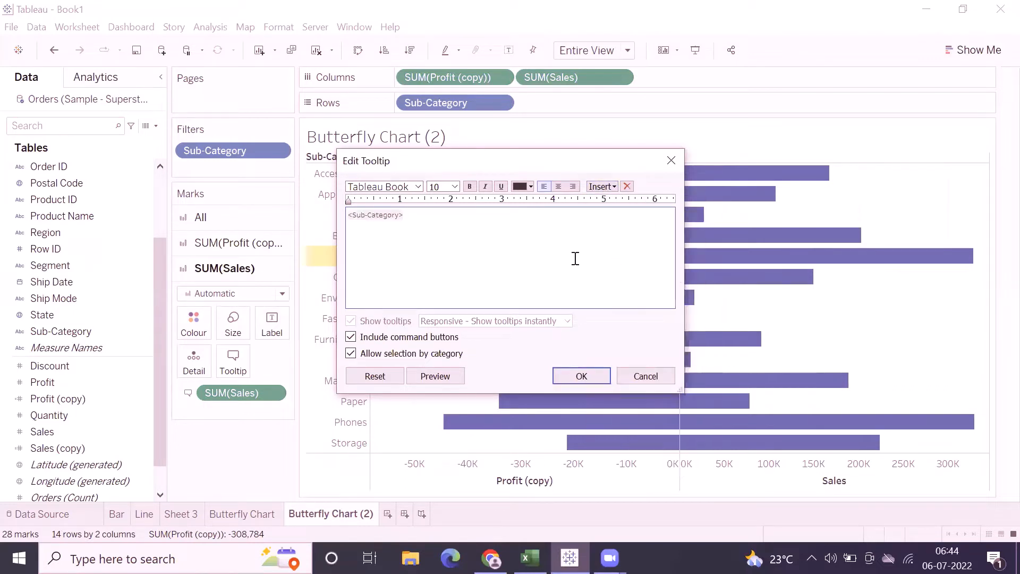
{"action": "left_click", "coordinate": [591, 190]}
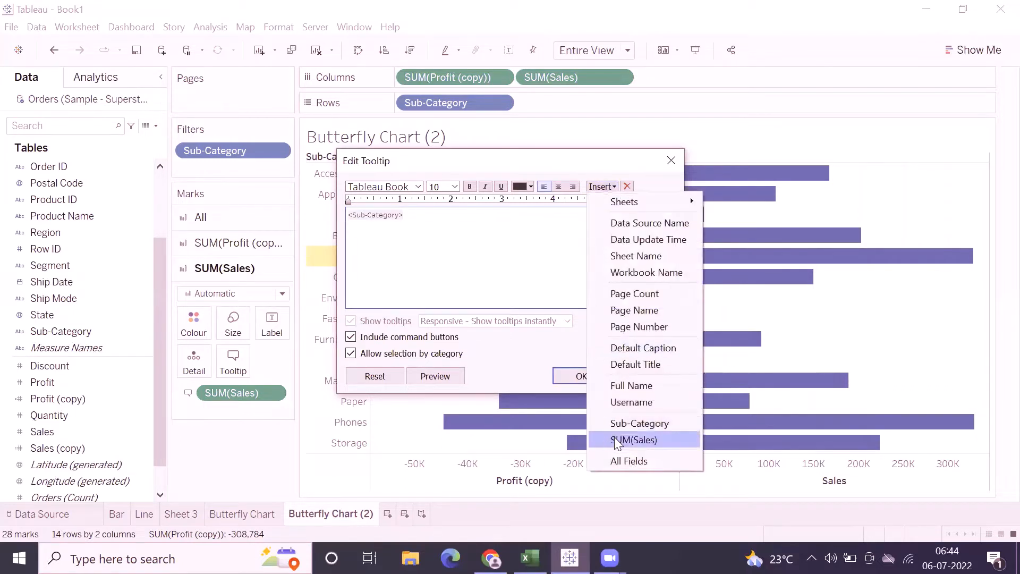
{"action": "left_click", "coordinate": [589, 439]}
{"action": "left_click", "coordinate": [585, 377]}
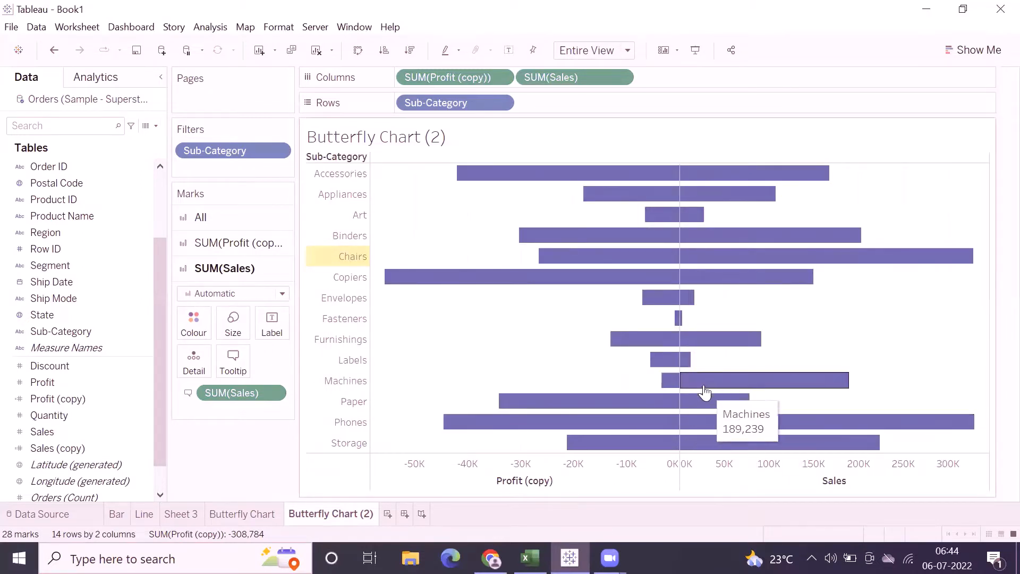
Step: Format all text in the SUM(Sales) marks tooltip as bold and black
{"action": "left_click", "coordinate": [232, 364]}
{"action": "key", "text": "ctrl+a"}
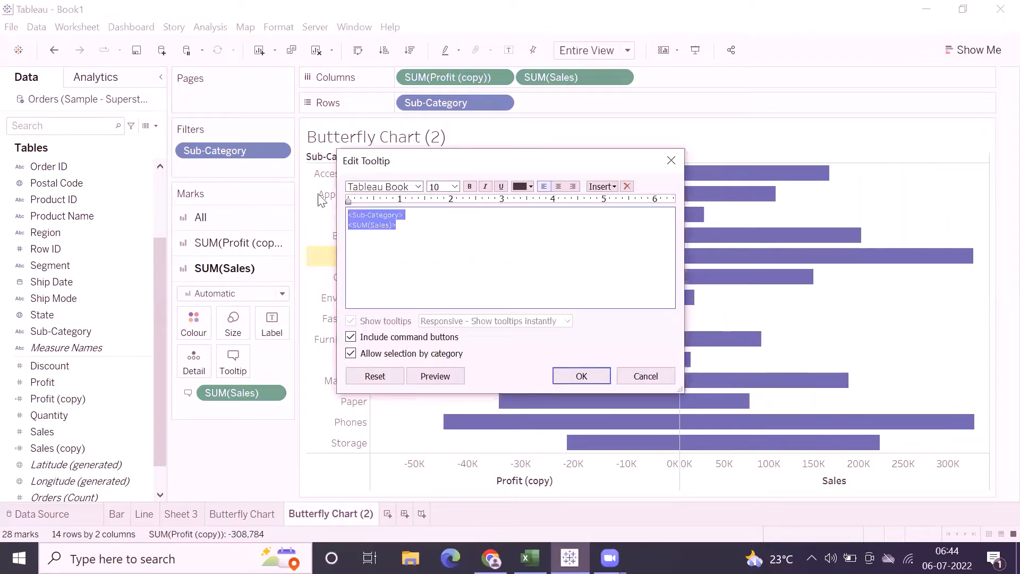
{"action": "left_click", "coordinate": [470, 186]}
{"action": "left_click", "coordinate": [528, 187]}
{"action": "left_click", "coordinate": [521, 199]}
{"action": "left_click", "coordinate": [501, 230]}
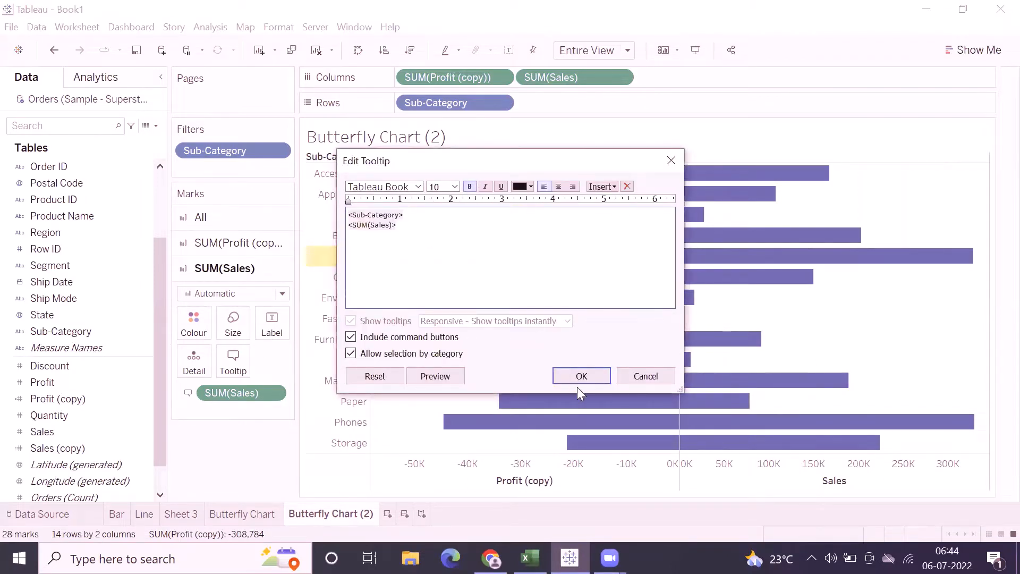
{"action": "left_click", "coordinate": [579, 377]}
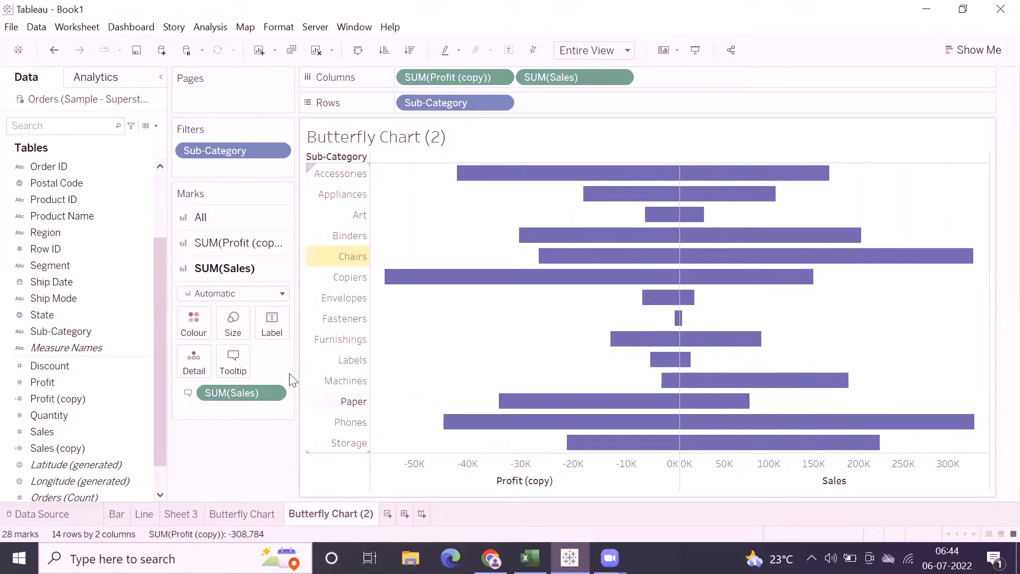
Step: Add the Sub-Category and Profit fields to the tooltip of the SUM(Profit (copy)) marks
{"action": "left_click", "coordinate": [203, 245]}
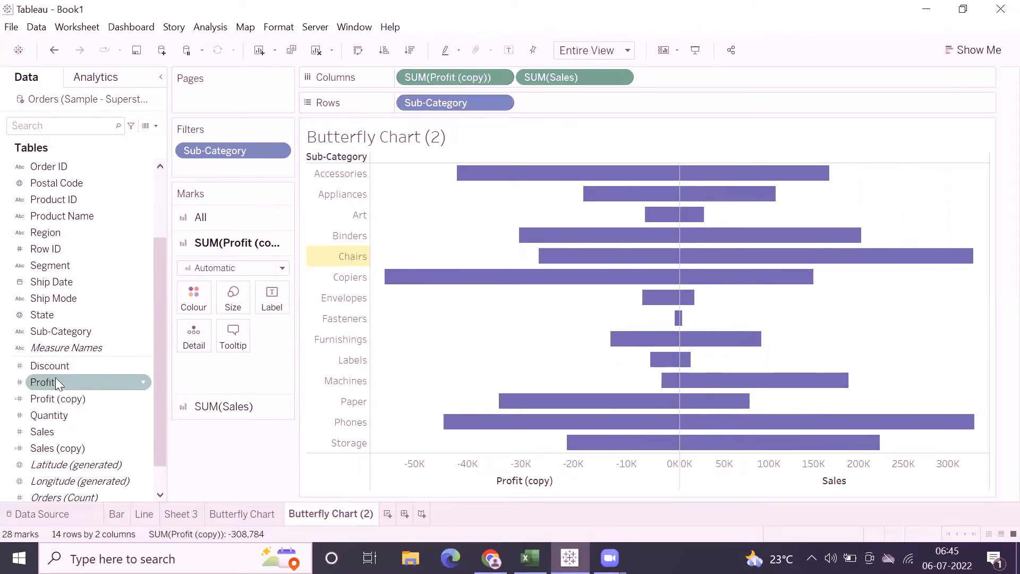
{"action": "left_click_drag", "start_coordinate": [60, 330], "coordinate": [234, 340]}
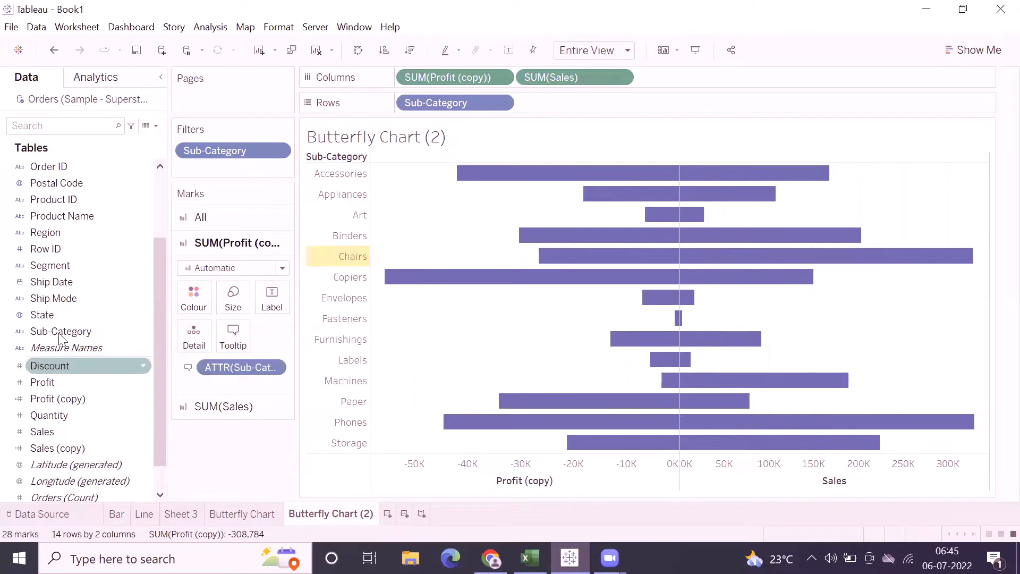
{"action": "left_click_drag", "start_coordinate": [42, 382], "coordinate": [229, 342]}
{"action": "left_click", "coordinate": [271, 297]}
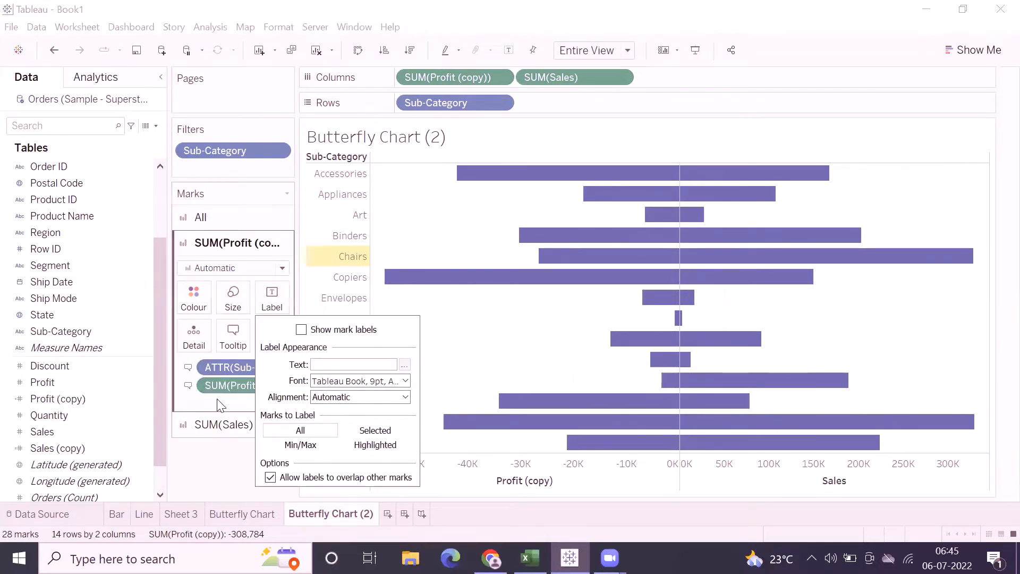
Step: Insert the ATTR(Sub-Category) and SUM(Profit) fields into the SUM(Profit (copy)) marks tooltip text
{"action": "left_click", "coordinate": [233, 335]}
{"action": "left_click", "coordinate": [601, 187]}
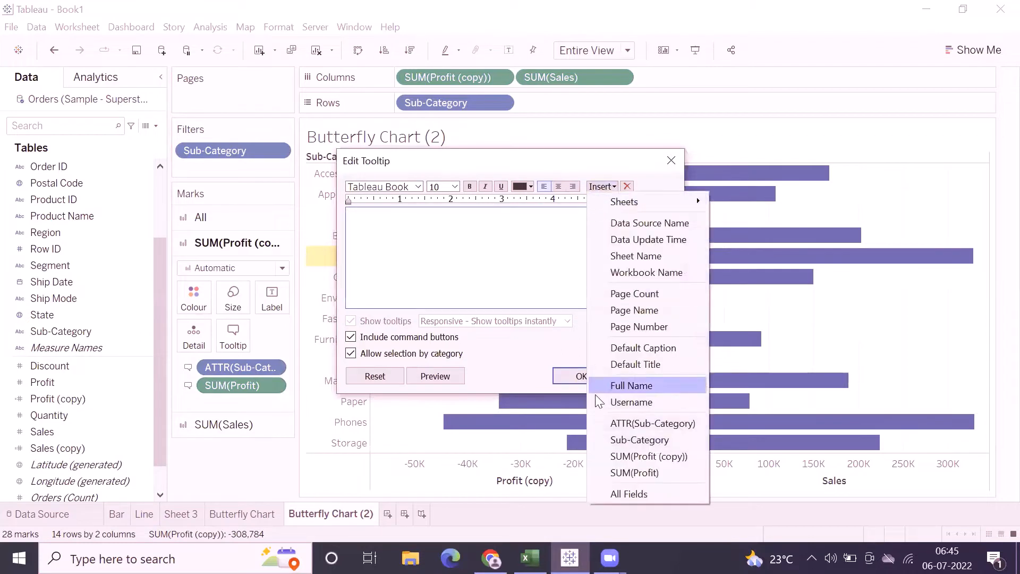
{"action": "left_click", "coordinate": [620, 424]}
{"action": "left_click", "coordinate": [602, 186]}
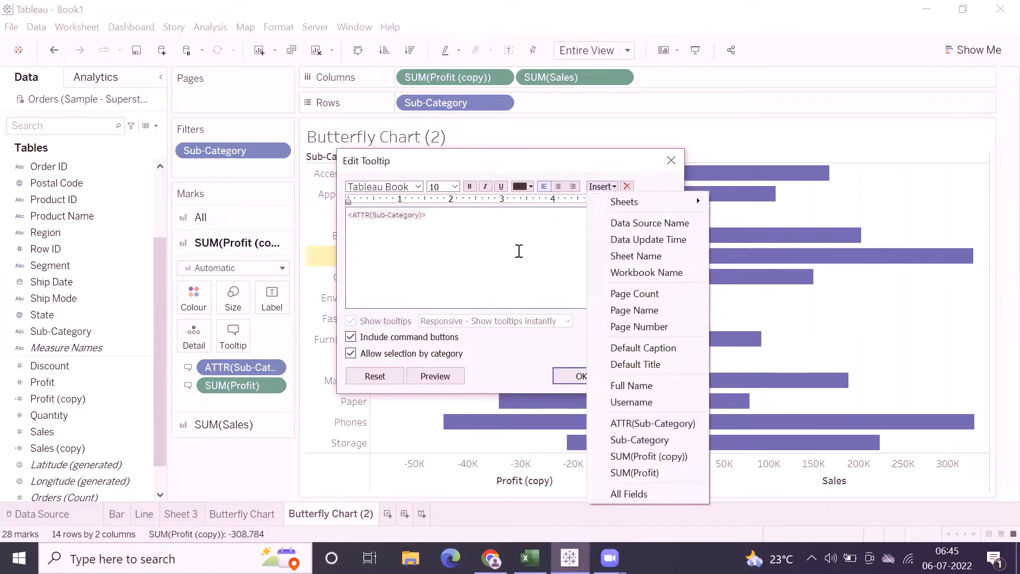
{"action": "left_click", "coordinate": [471, 212]}
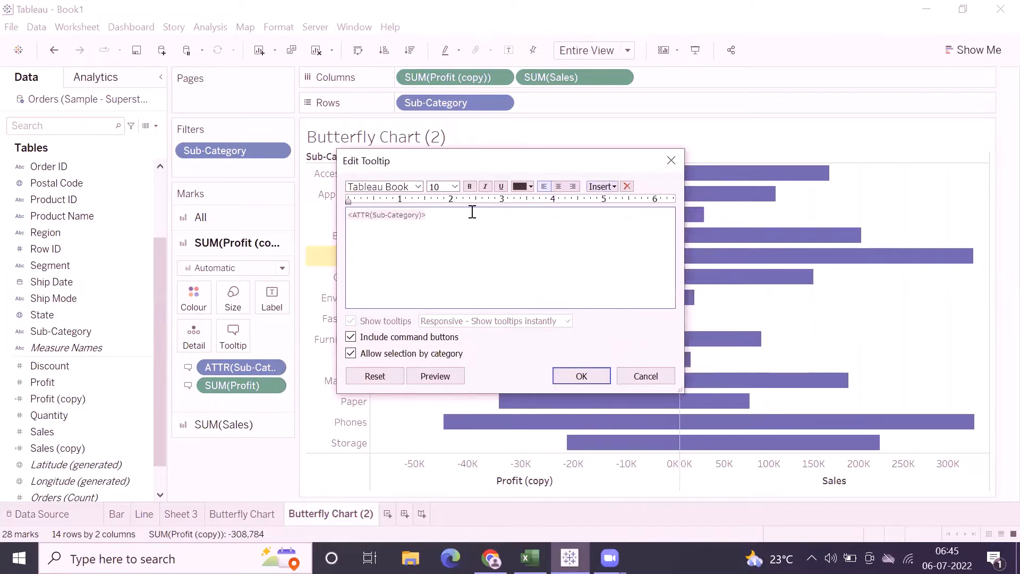
{"action": "left_click", "coordinate": [599, 187]}
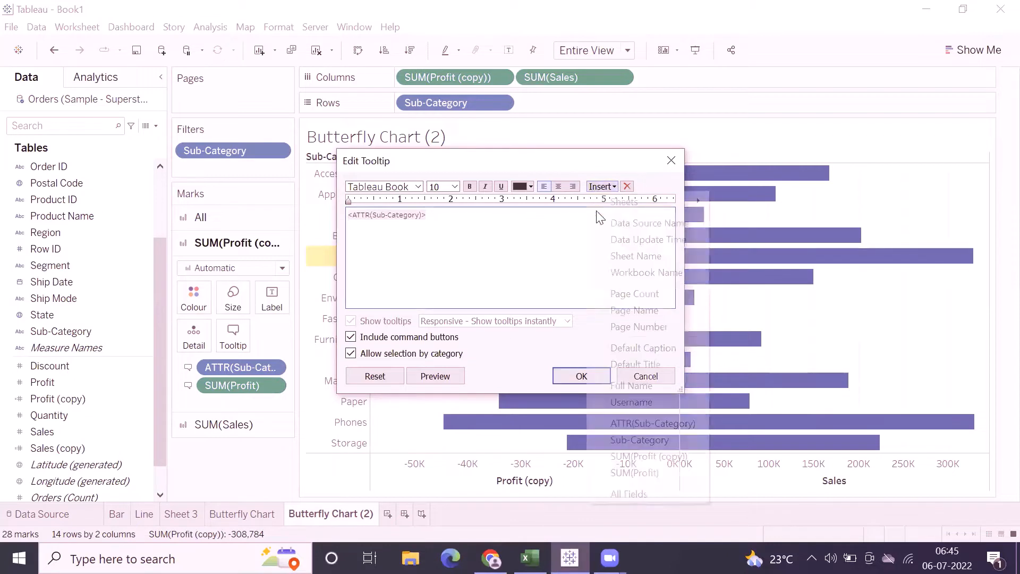
{"action": "left_click", "coordinate": [628, 473]}
Step: Format the SUM(Profit (copy)) marks tooltip text as bold black at size 10
{"action": "left_click_drag", "start_coordinate": [486, 226], "coordinate": [335, 207]}
{"action": "left_click", "coordinate": [455, 186]}
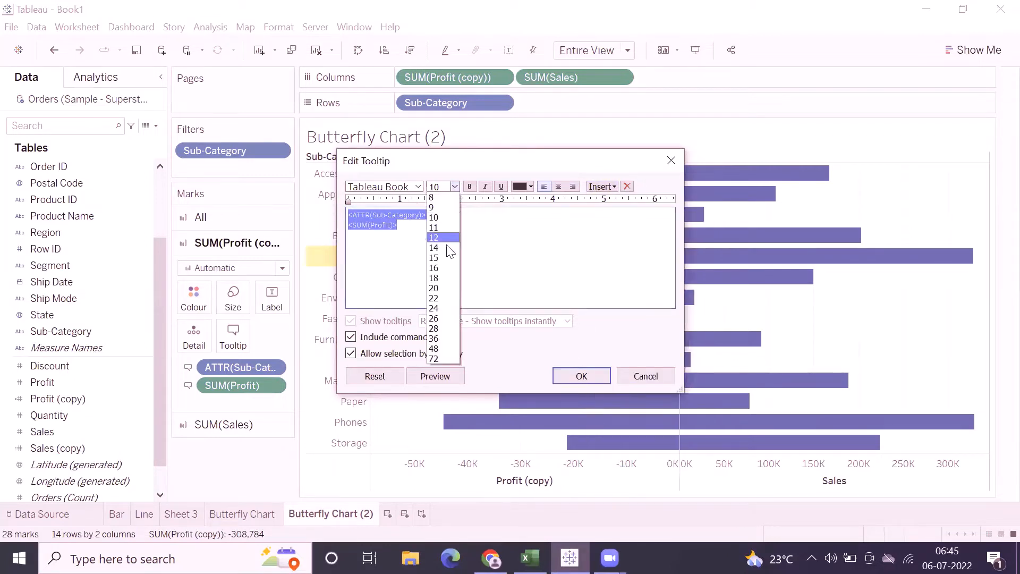
{"action": "left_click", "coordinate": [450, 216]}
{"action": "left_click", "coordinate": [469, 188]}
{"action": "left_click", "coordinate": [525, 188]}
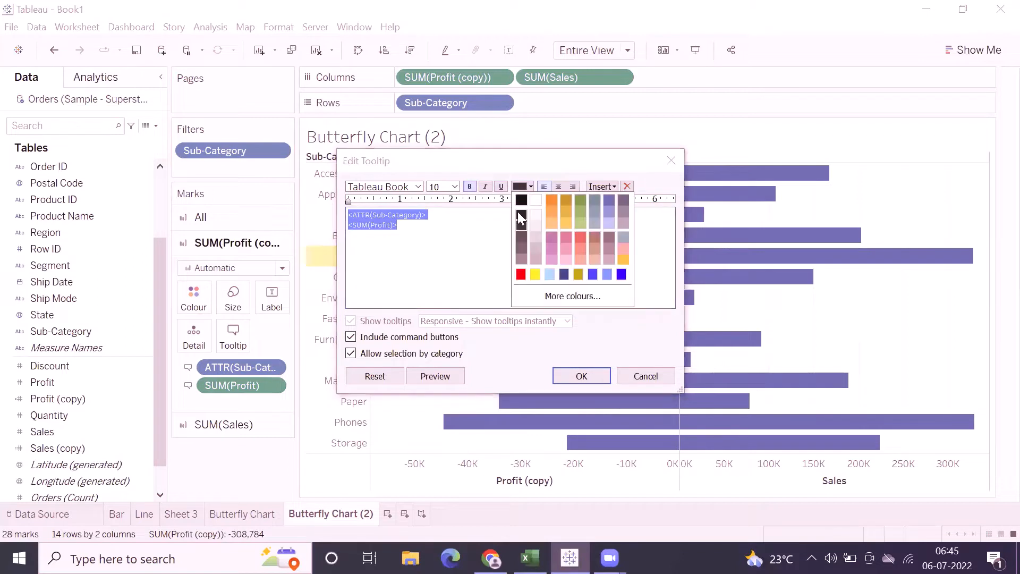
{"action": "left_click", "coordinate": [520, 201]}
{"action": "left_click", "coordinate": [558, 374]}
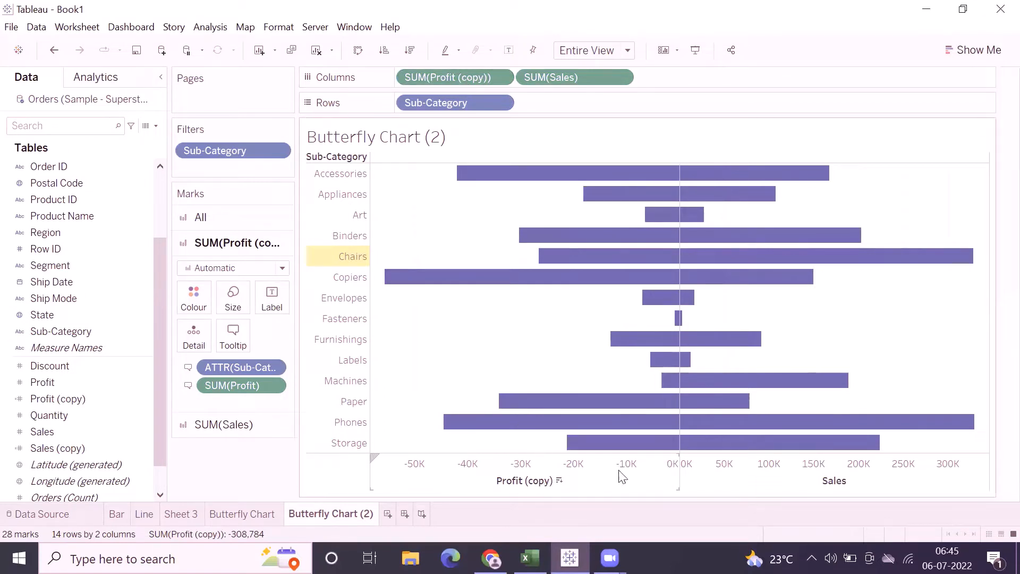
Step: Hide the Profit (copy) and Sales axis headers of the butterfly chart
{"action": "right_click", "coordinate": [615, 483]}
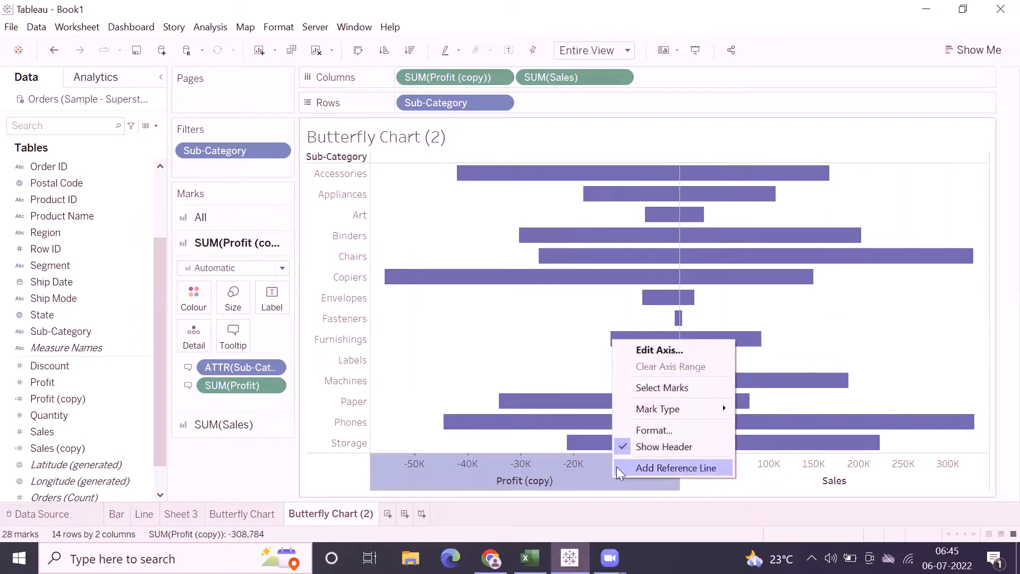
{"action": "left_click", "coordinate": [647, 448]}
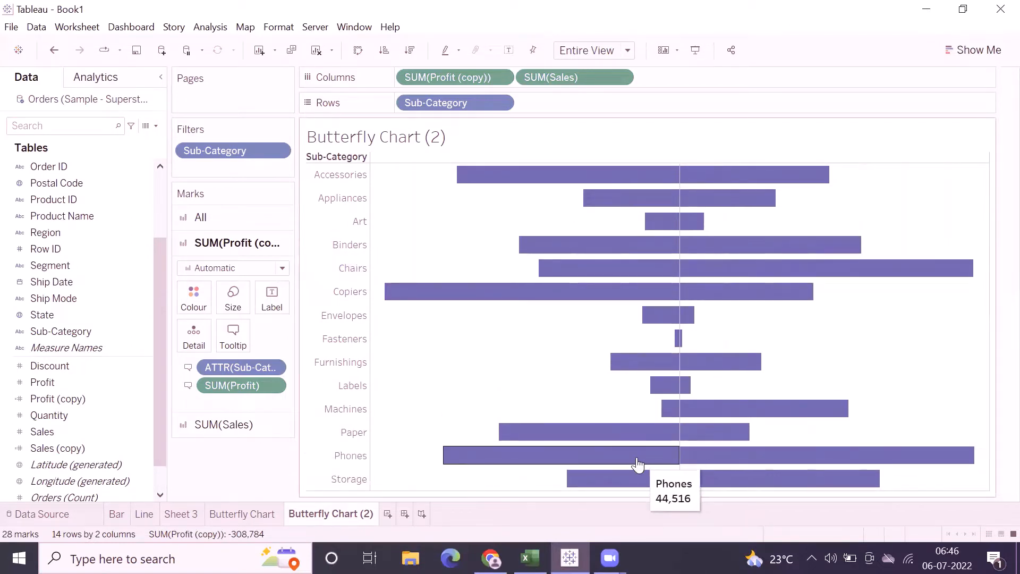
Step: Label the SUM(Profit (copy)) bars with Profit and the SUM(Sales) bars with Sales
{"action": "left_click_drag", "start_coordinate": [60, 382], "coordinate": [267, 308]}
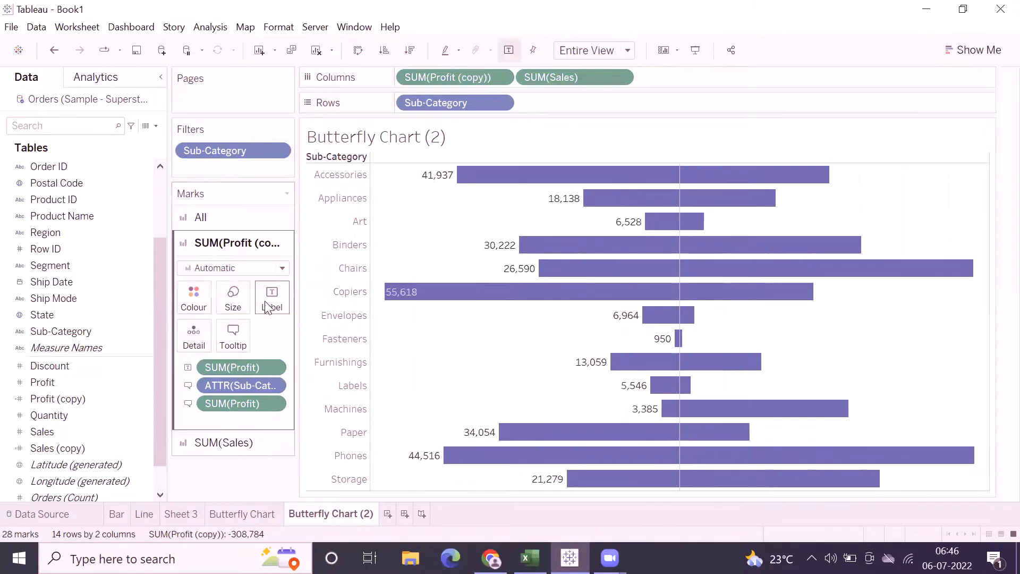
{"action": "left_click", "coordinate": [197, 446]}
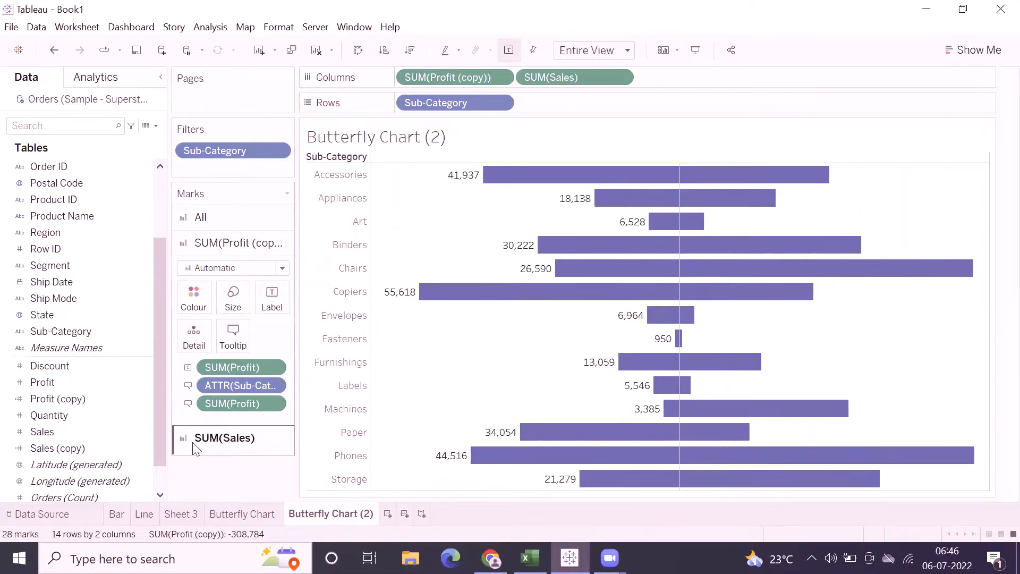
{"action": "left_click_drag", "start_coordinate": [43, 431], "coordinate": [270, 325]}
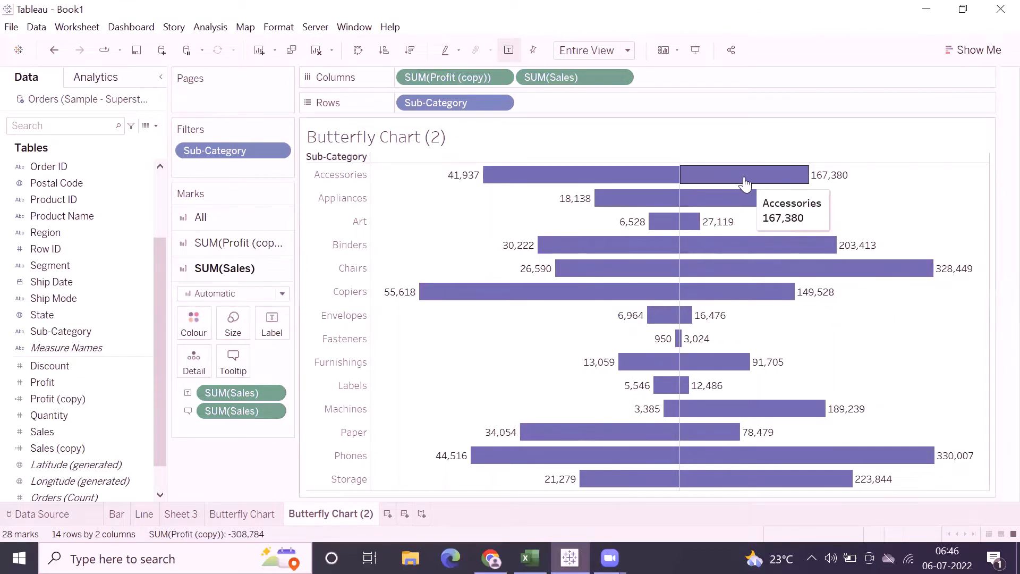
Step: Show the Sub-Category filter card, bring Bookcases back into the chart, and exclude it again
{"action": "left_click", "coordinate": [278, 151]}
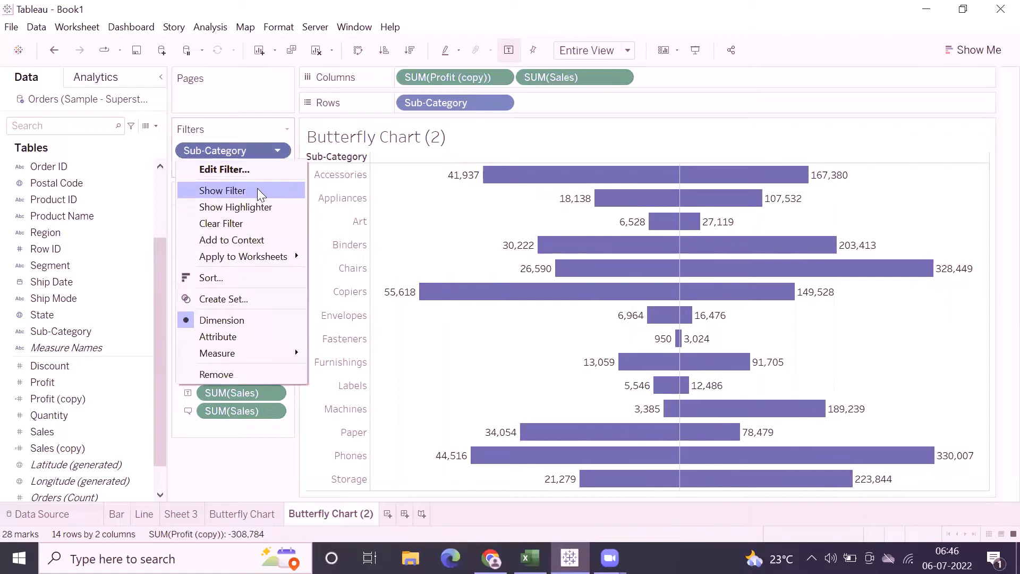
{"action": "left_click", "coordinate": [257, 190]}
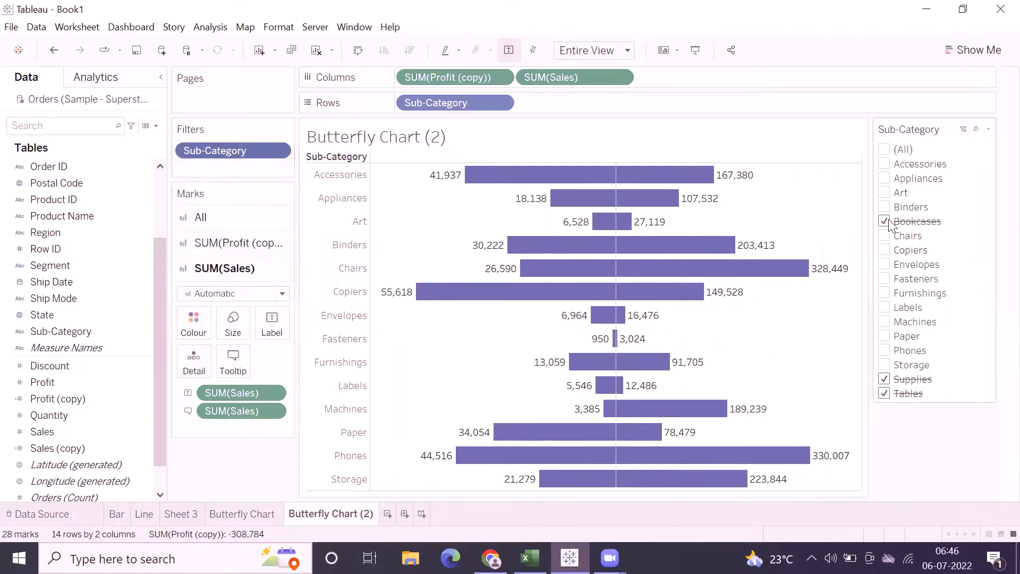
{"action": "left_click", "coordinate": [884, 222]}
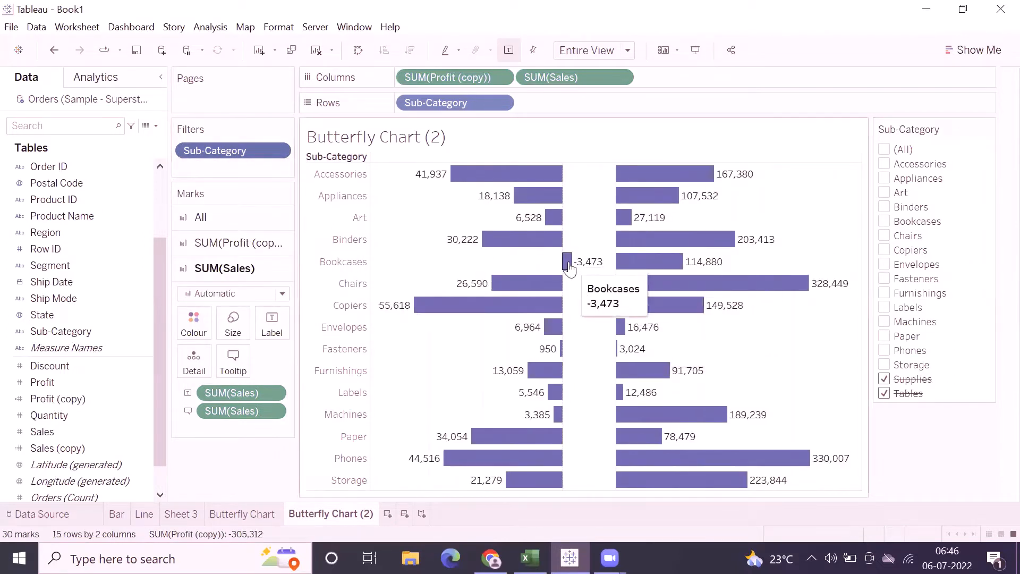
{"action": "left_click", "coordinate": [885, 223]}
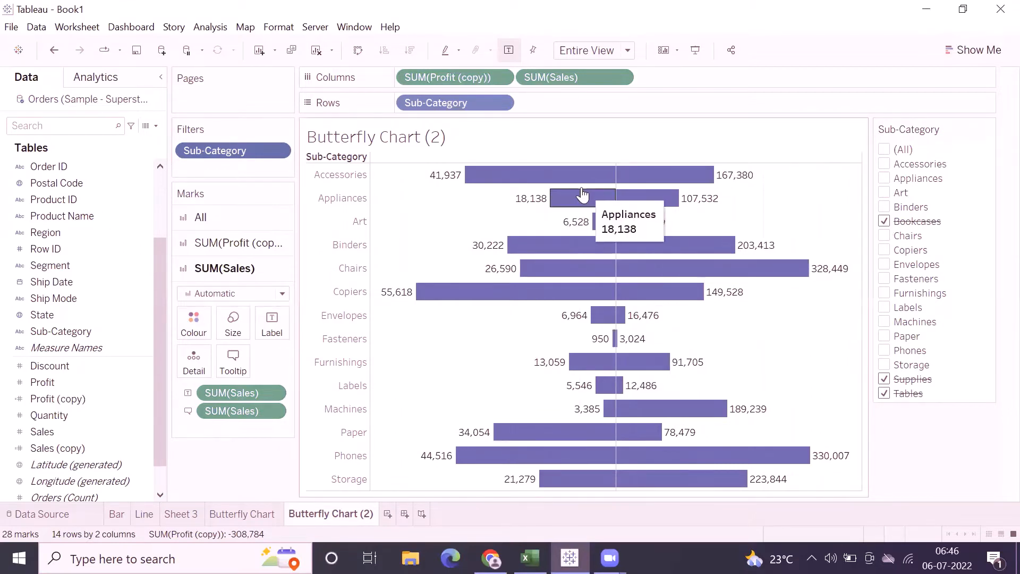
Step: Colour the SUM(Sales) bars green and the SUM(Profit (copy)) bars orange-gold
{"action": "left_click", "coordinate": [194, 325]}
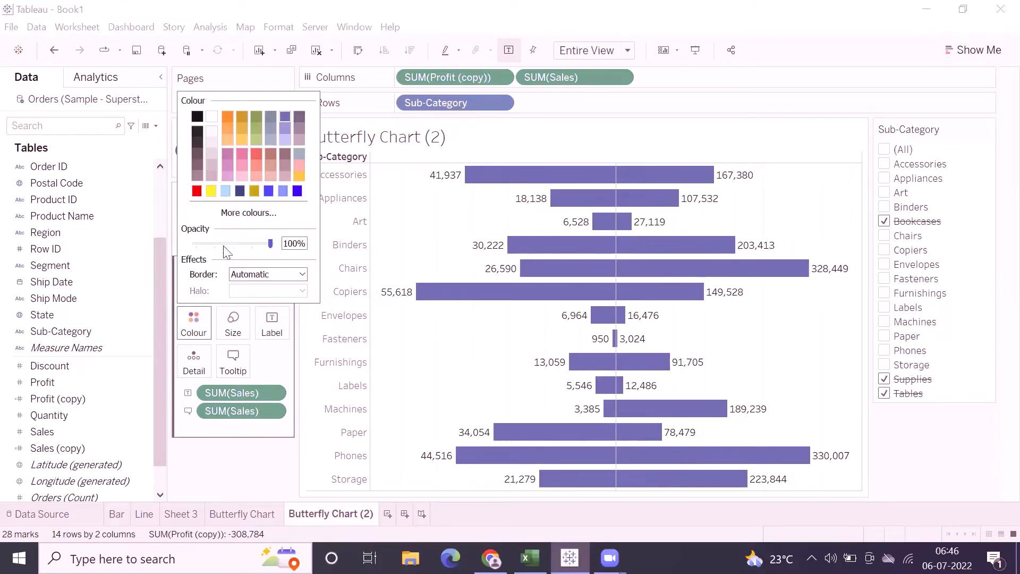
{"action": "left_click", "coordinate": [257, 117]}
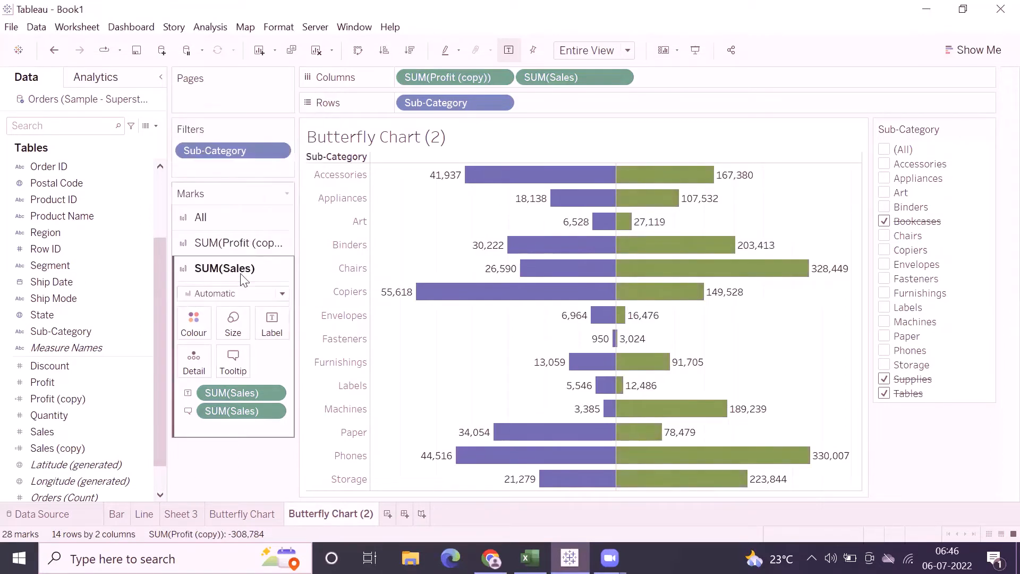
{"action": "left_click", "coordinate": [237, 242]}
{"action": "left_click", "coordinate": [194, 297]}
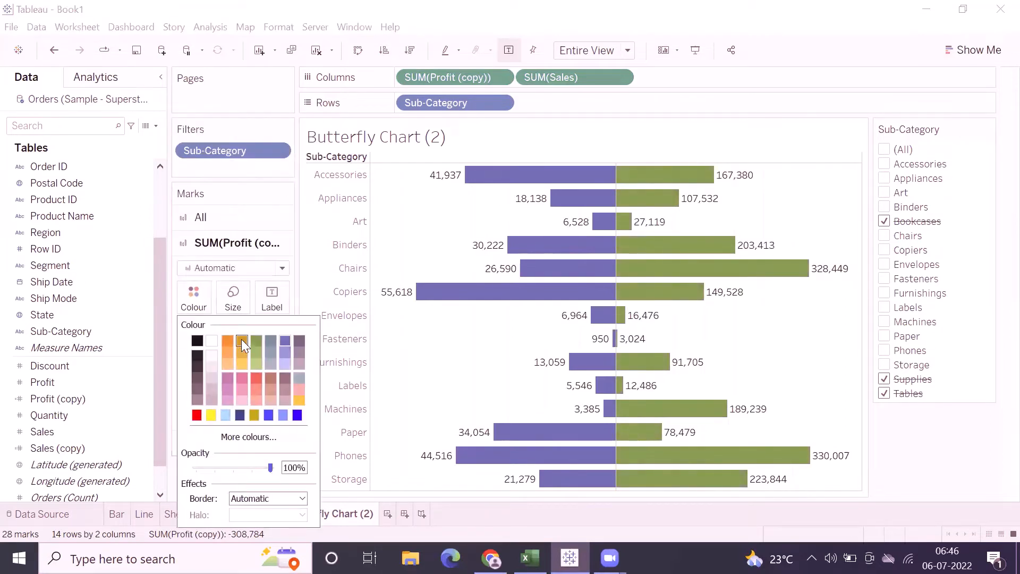
{"action": "left_click", "coordinate": [241, 340]}
{"action": "left_click", "coordinate": [762, 331]}
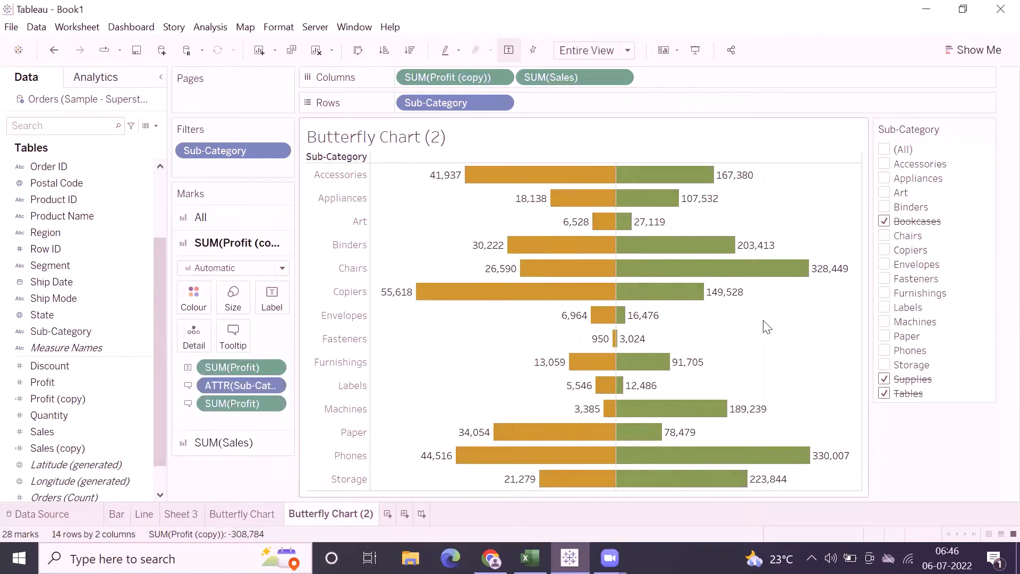
Step: Rename the Butterfly Chart (2) worksheet as Sales vs Profit
{"action": "double_click", "coordinate": [339, 513]}
{"action": "type", "text": "Sales vs Profit"}
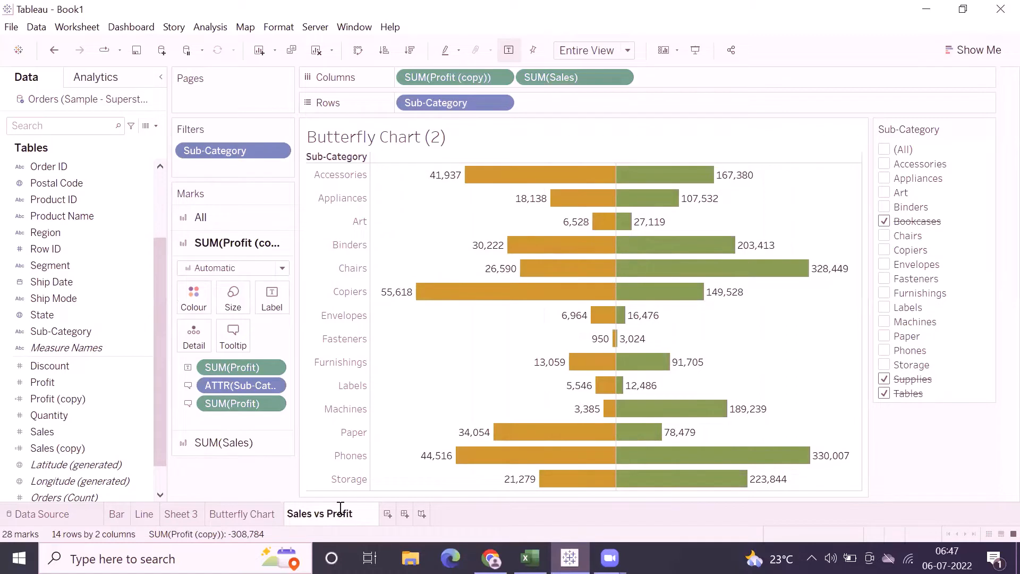
{"action": "left_click", "coordinate": [432, 365]}
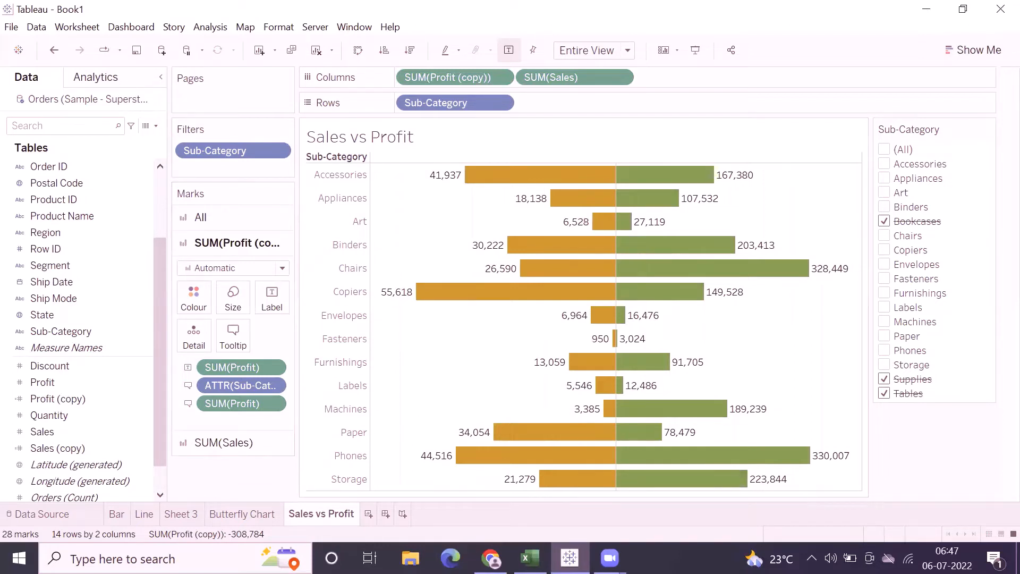
Step: Review the tooltip text of the SUM(Sales) marks and the fields that can be inserted, without changing it
{"action": "left_click", "coordinate": [219, 443]}
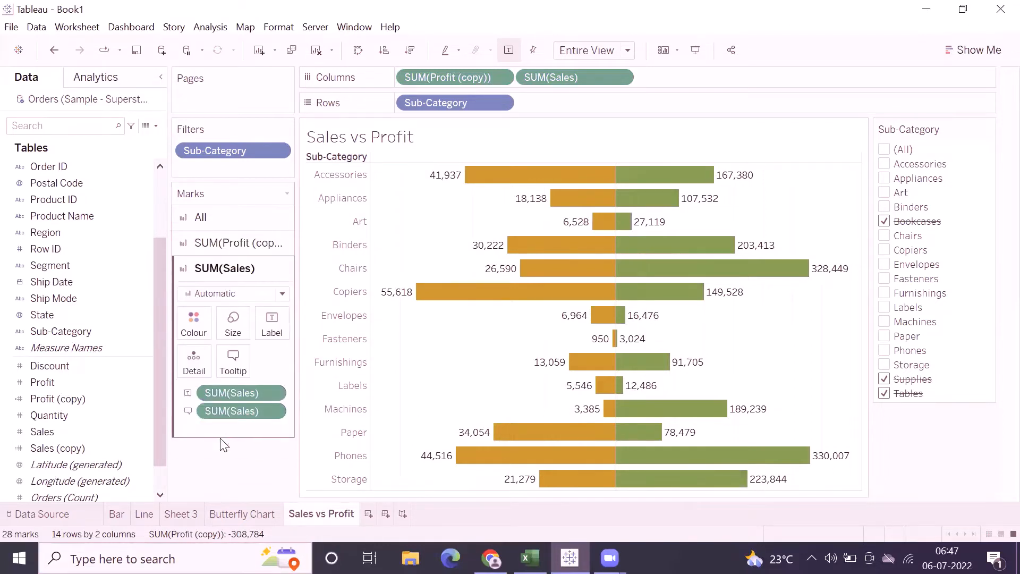
{"action": "left_click", "coordinate": [235, 361]}
{"action": "key", "text": "ctrl+a"}
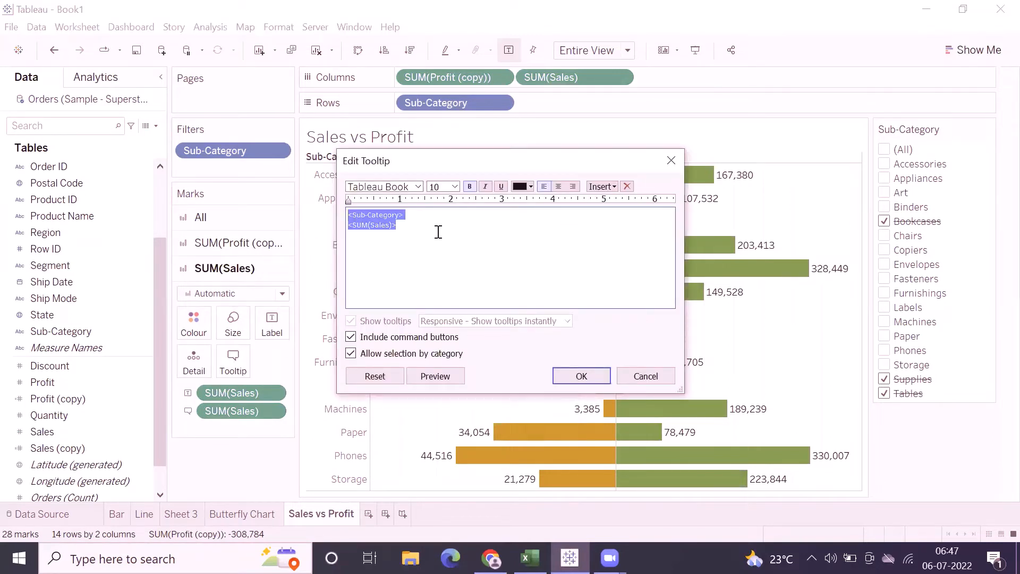
{"action": "left_click", "coordinate": [601, 187]}
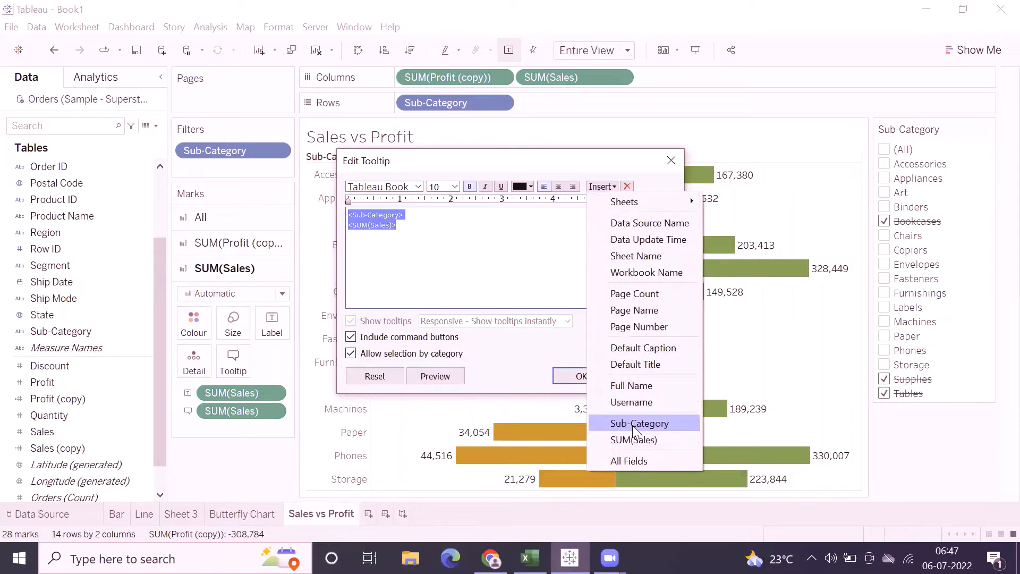
{"action": "left_click", "coordinate": [496, 266]}
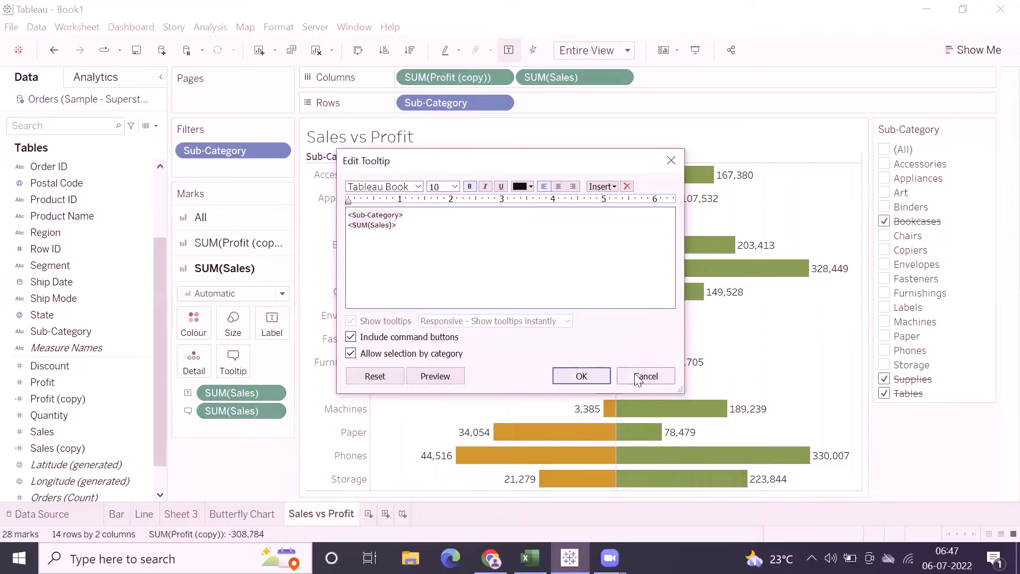
{"action": "left_click", "coordinate": [638, 378]}
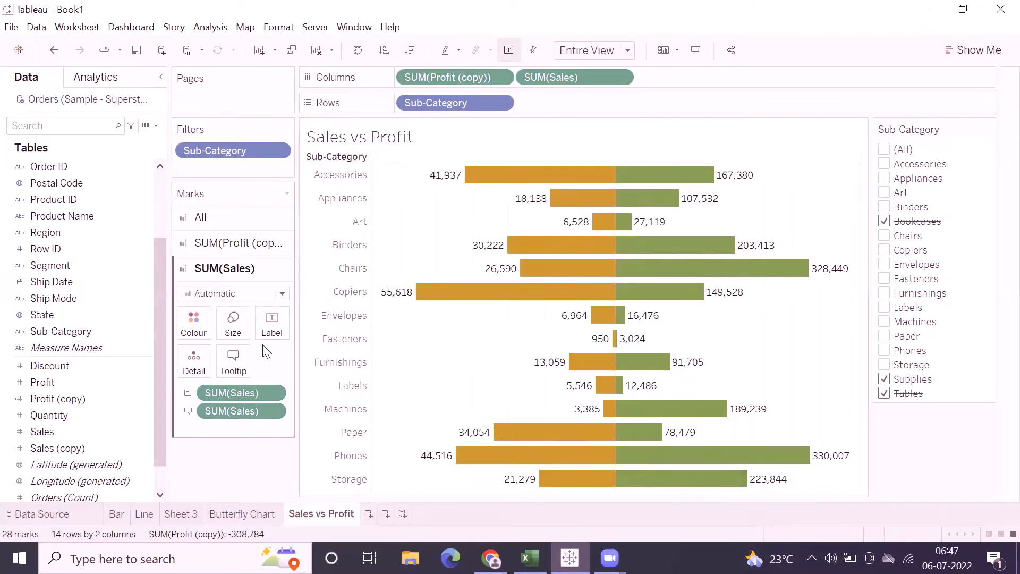
Step: Exclude the Binders sub-category from the chart using its Sales bar
{"action": "mouse_move", "coordinate": [520, 293]}
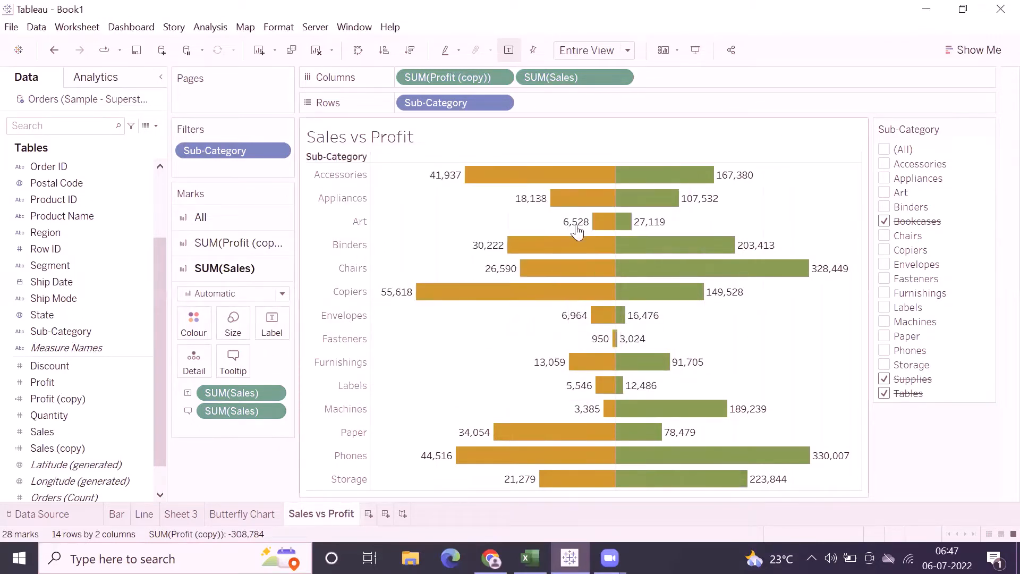
{"action": "mouse_move", "coordinate": [597, 211]}
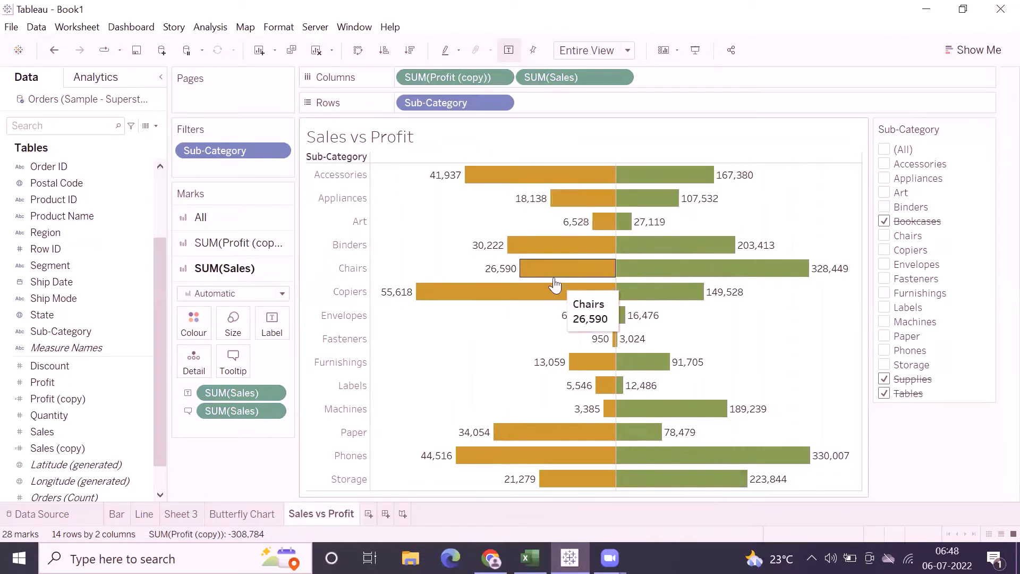
{"action": "right_click", "coordinate": [667, 246]}
{"action": "left_click", "coordinate": [720, 480]}
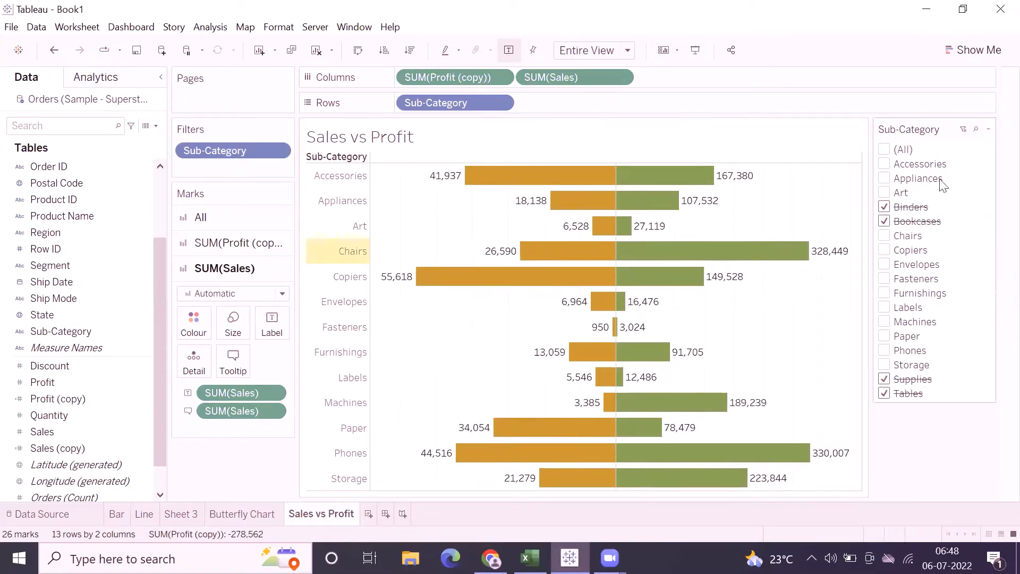
Step: Switch the Sub-Category filter to include values, clear its ticked sub-categories, and select all of them
{"action": "left_click", "coordinate": [988, 130]}
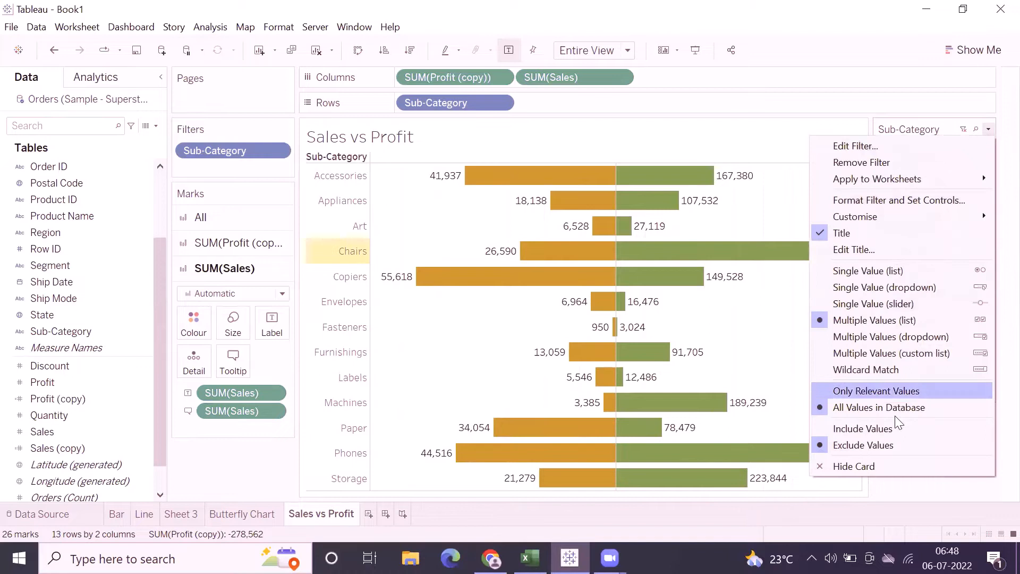
{"action": "left_click", "coordinate": [855, 428]}
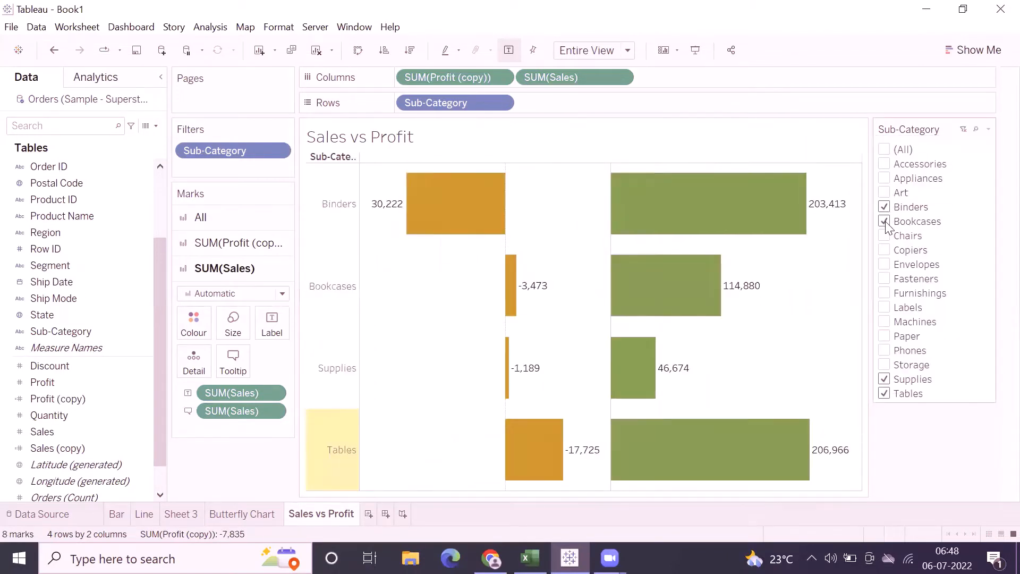
{"action": "left_click", "coordinate": [884, 221]}
{"action": "left_click", "coordinate": [884, 206]}
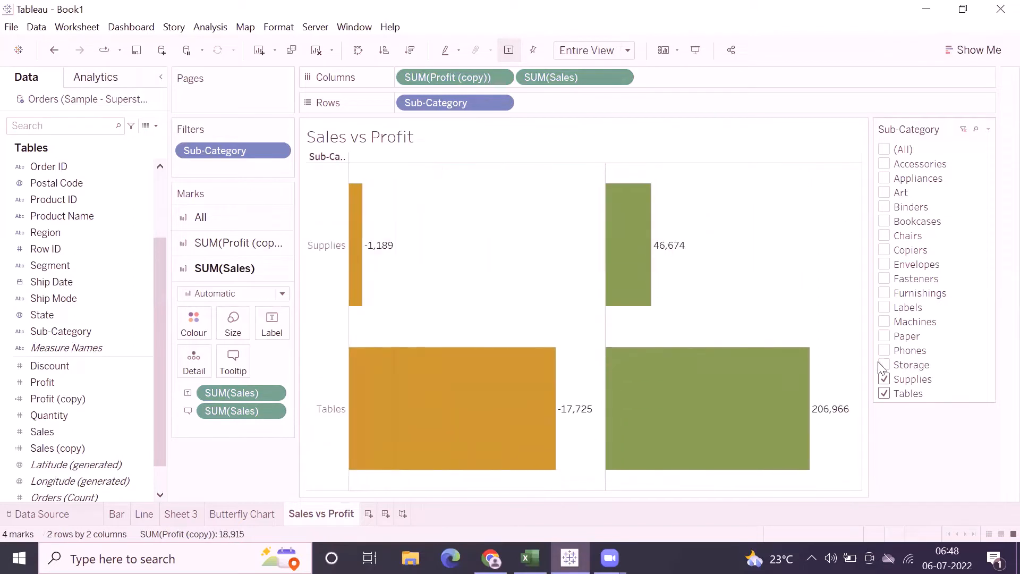
{"action": "left_click", "coordinate": [884, 379]}
{"action": "left_click", "coordinate": [884, 393]}
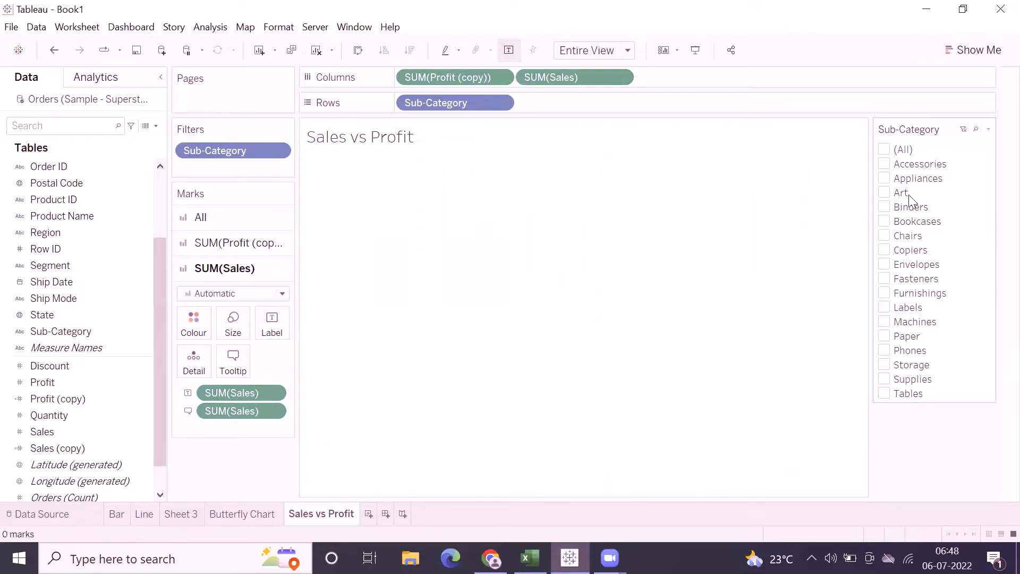
{"action": "left_click", "coordinate": [885, 150]}
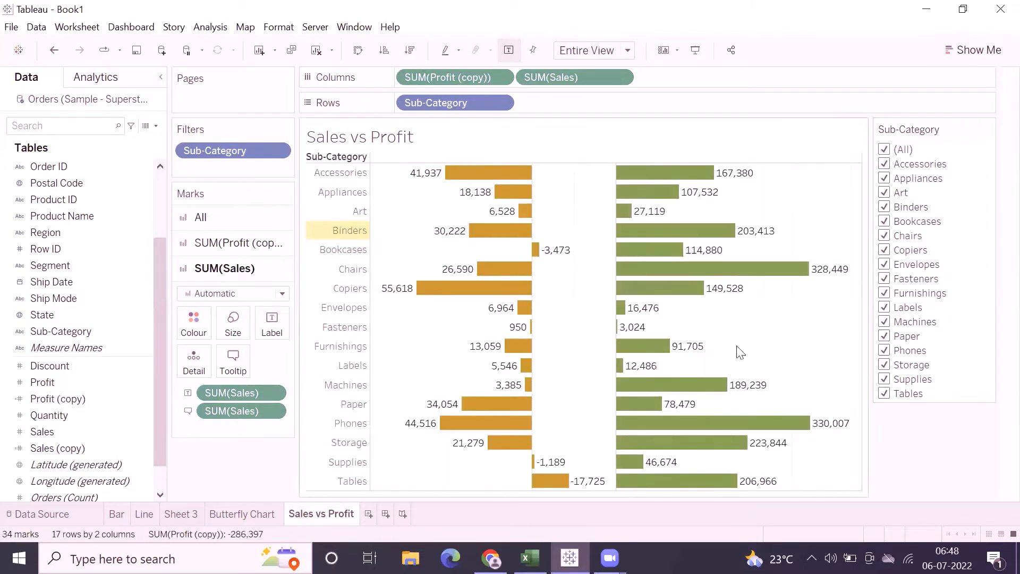
Step: Exclude the negative-profit sub-categories Tables, Supplies and Bookcases together from the chart
{"action": "left_click", "coordinate": [551, 483]}
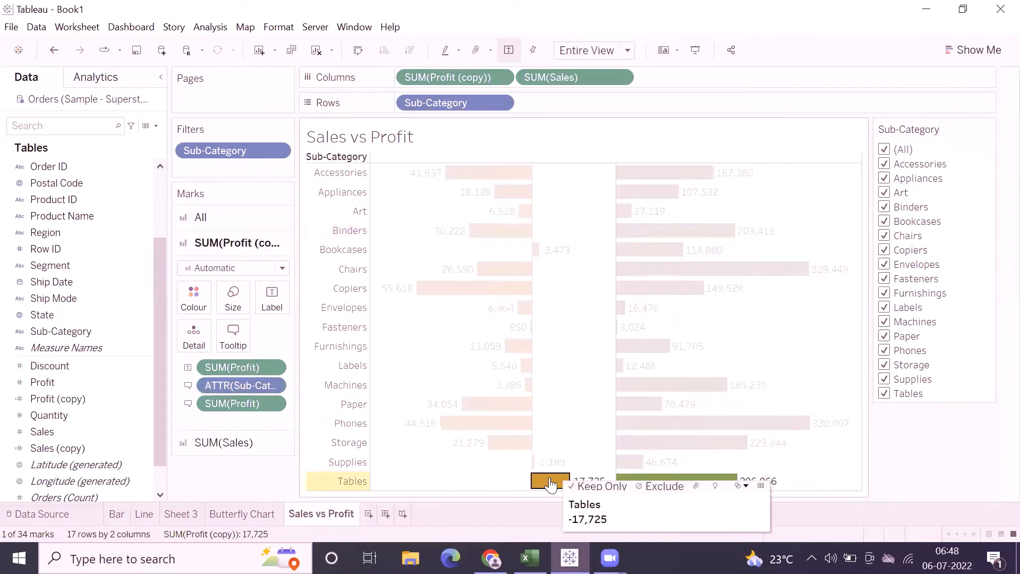
{"action": "left_click", "coordinate": [534, 462], "text": "ctrl"}
{"action": "left_click", "coordinate": [536, 249], "text": "ctrl"}
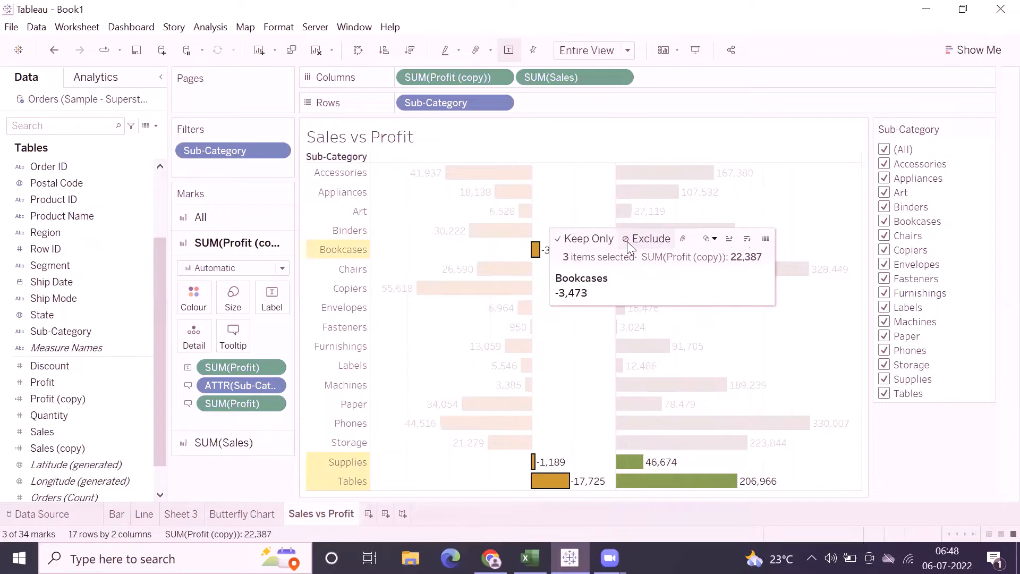
{"action": "left_click", "coordinate": [647, 238]}
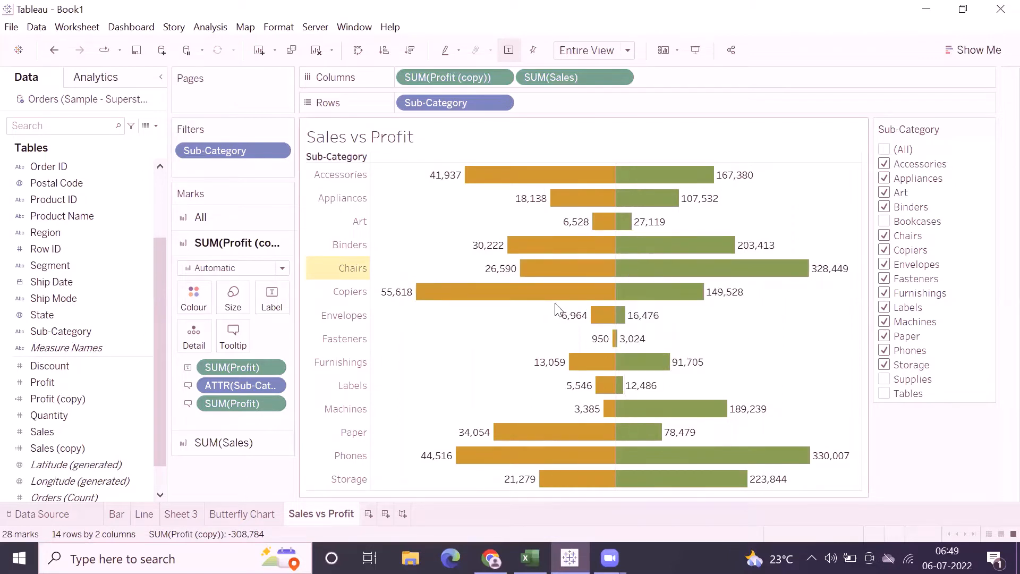
Step: Duplicate the Butterfly Chart worksheet and sort its sub-categories in descending order by Sales (copy)
{"action": "left_click", "coordinate": [237, 512]}
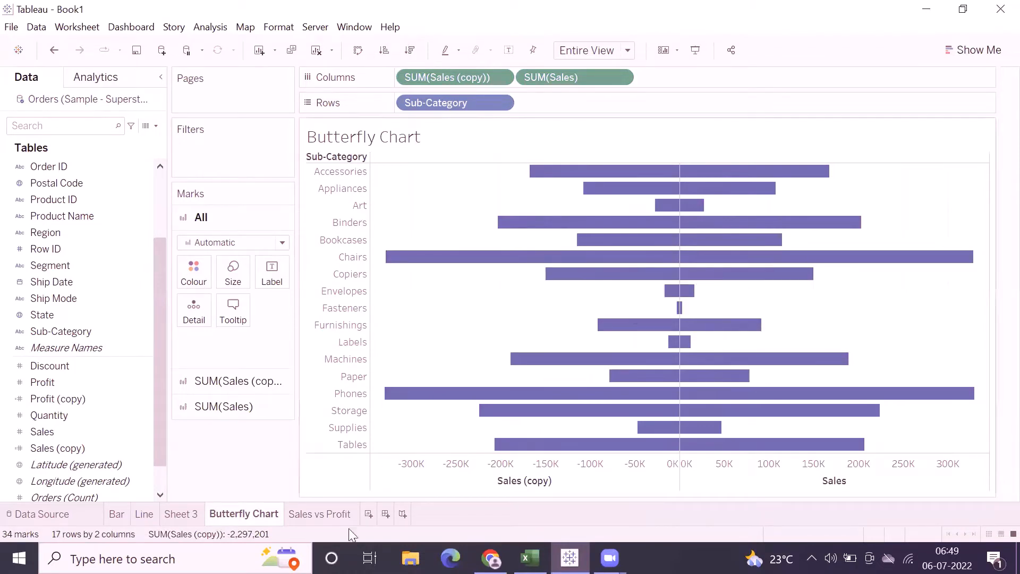
{"action": "right_click", "coordinate": [222, 519]}
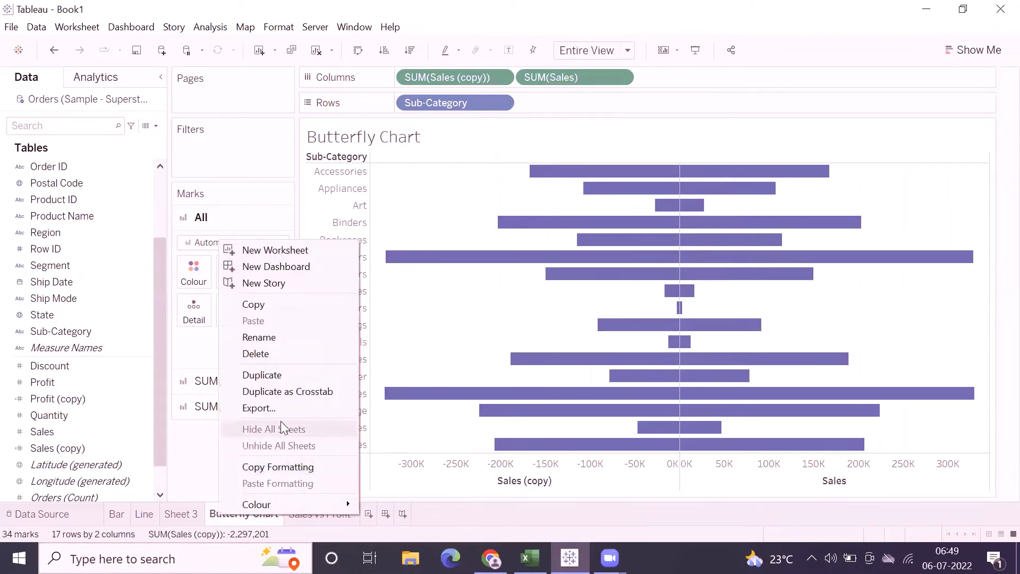
{"action": "left_click", "coordinate": [279, 372]}
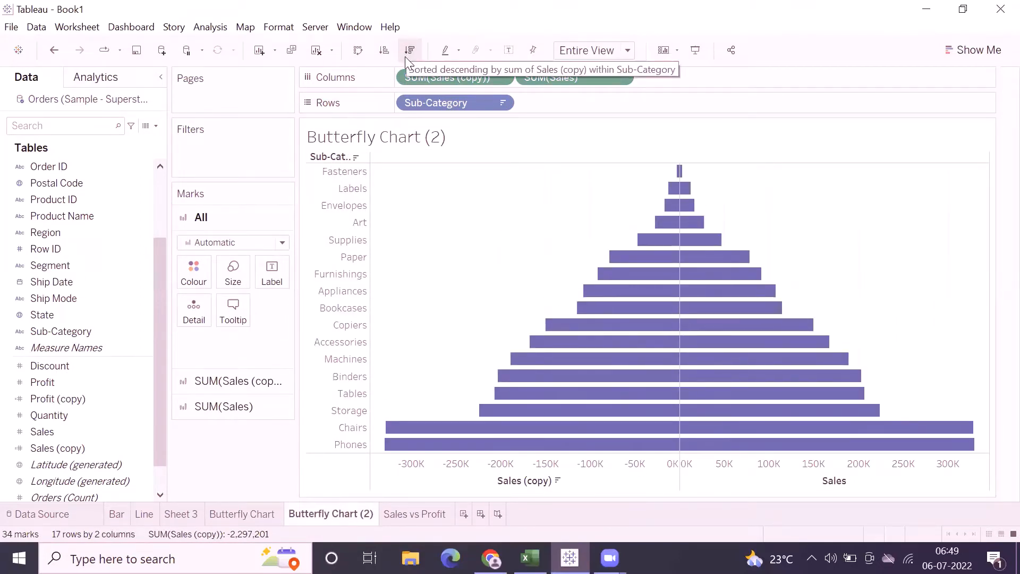
Step: Increase the bar size for all marks to the maximum so the bars touch
{"action": "left_click", "coordinate": [233, 270]}
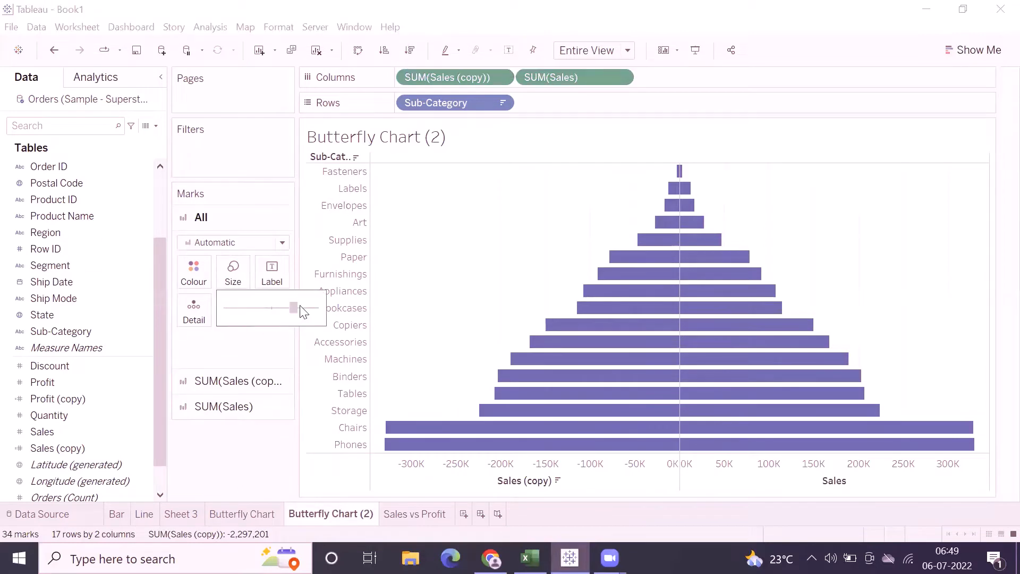
{"action": "left_click_drag", "start_coordinate": [300, 308], "coordinate": [314, 310]}
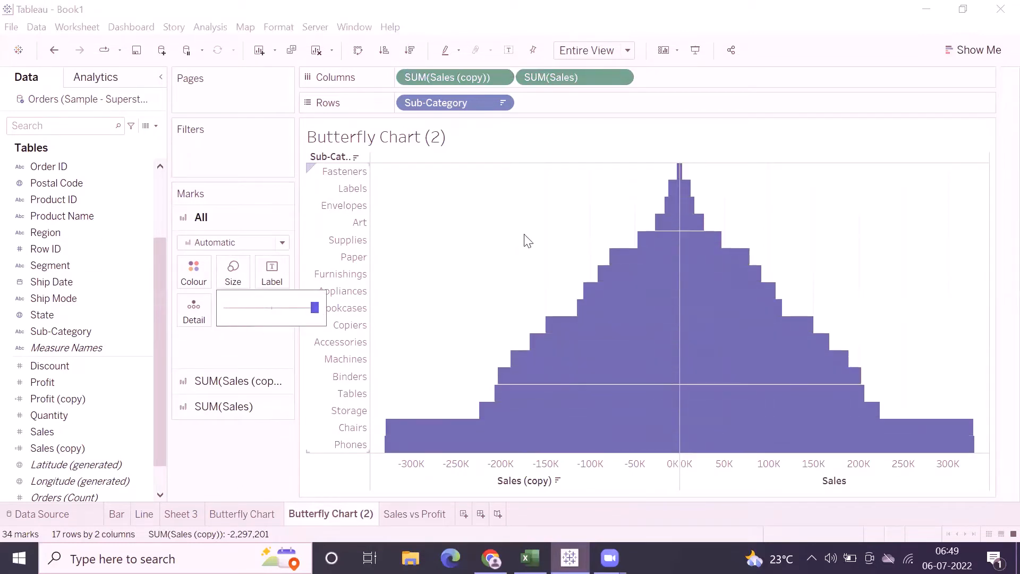
{"action": "left_click", "coordinate": [542, 237]}
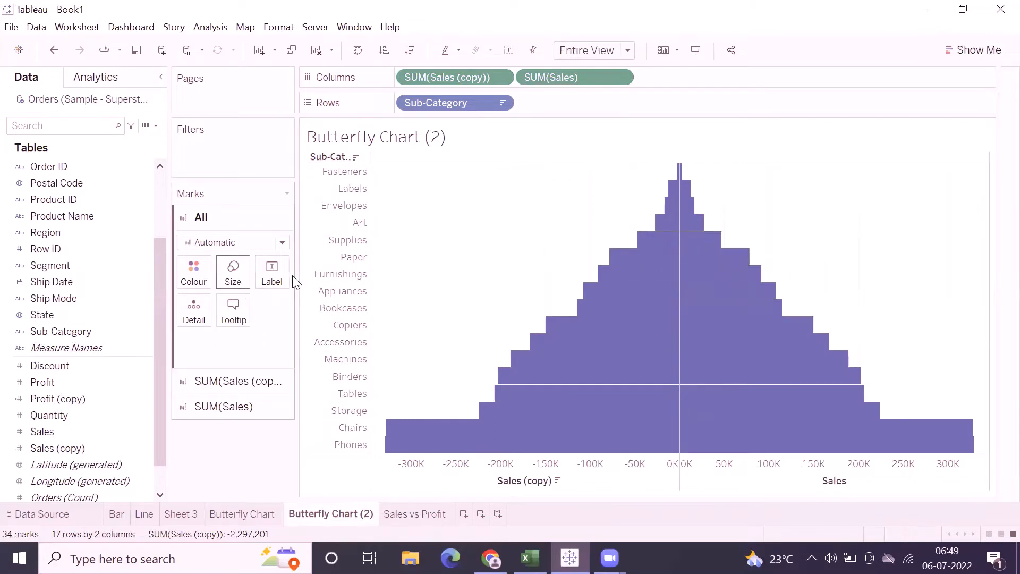
Step: Try the Line mark type for all marks, and change it to Area
{"action": "left_click", "coordinate": [213, 245]}
{"action": "left_click", "coordinate": [208, 293]}
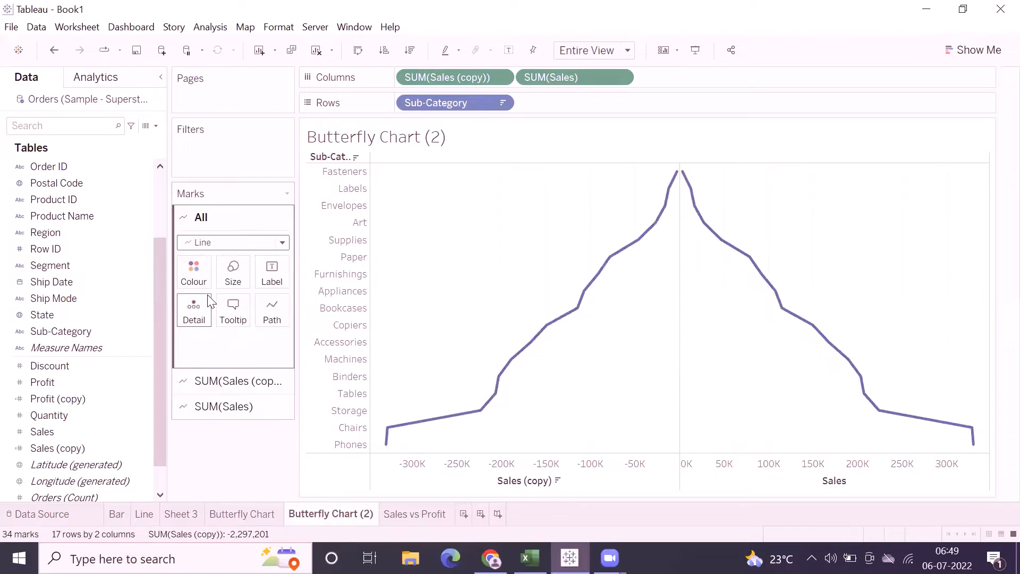
{"action": "left_click", "coordinate": [215, 244]}
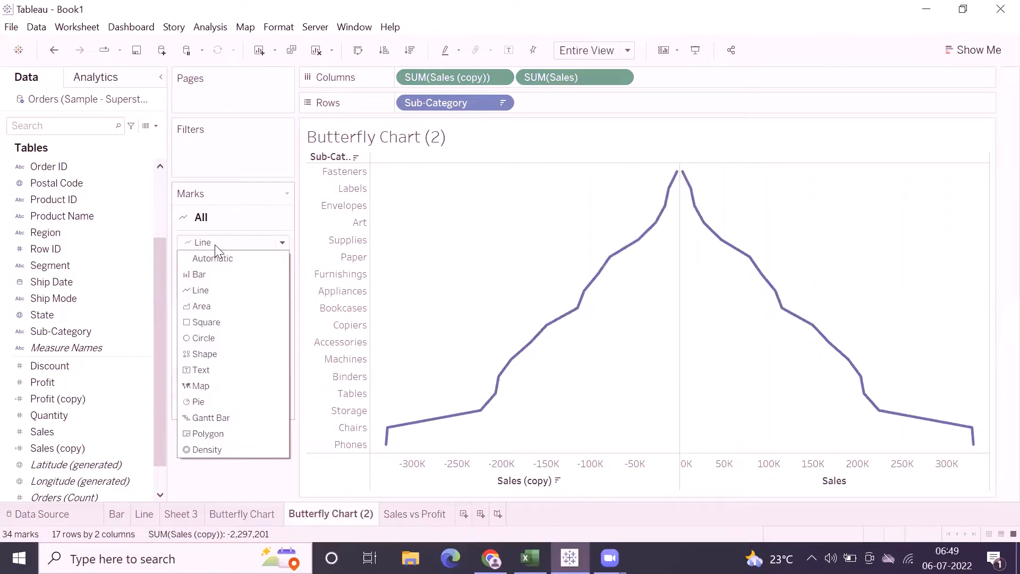
{"action": "left_click", "coordinate": [213, 302]}
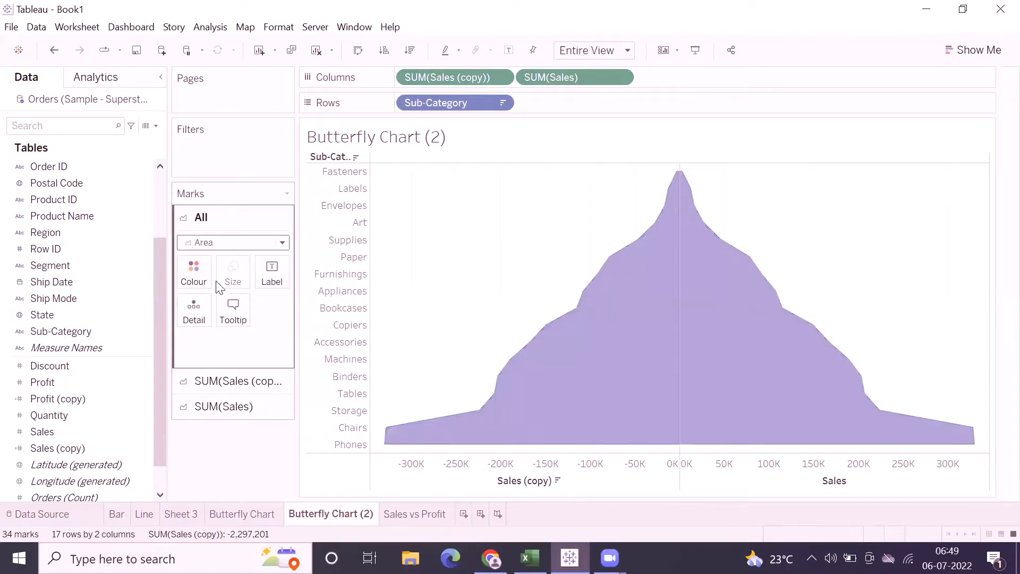
Step: Set the mark type for all marks back to Bar, and open the Sales vs Profit worksheet
{"action": "left_click", "coordinate": [223, 244]}
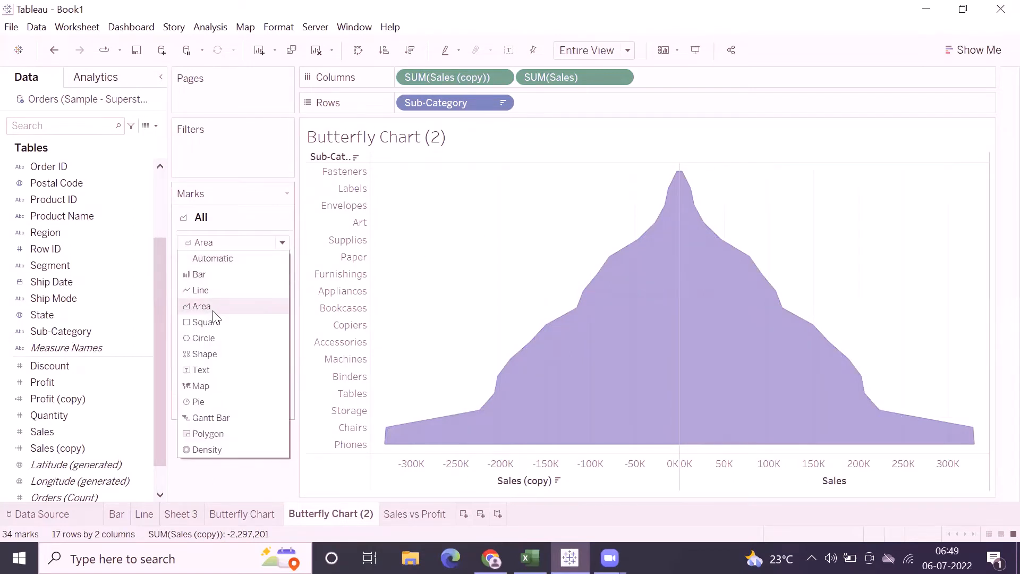
{"action": "left_click", "coordinate": [213, 275]}
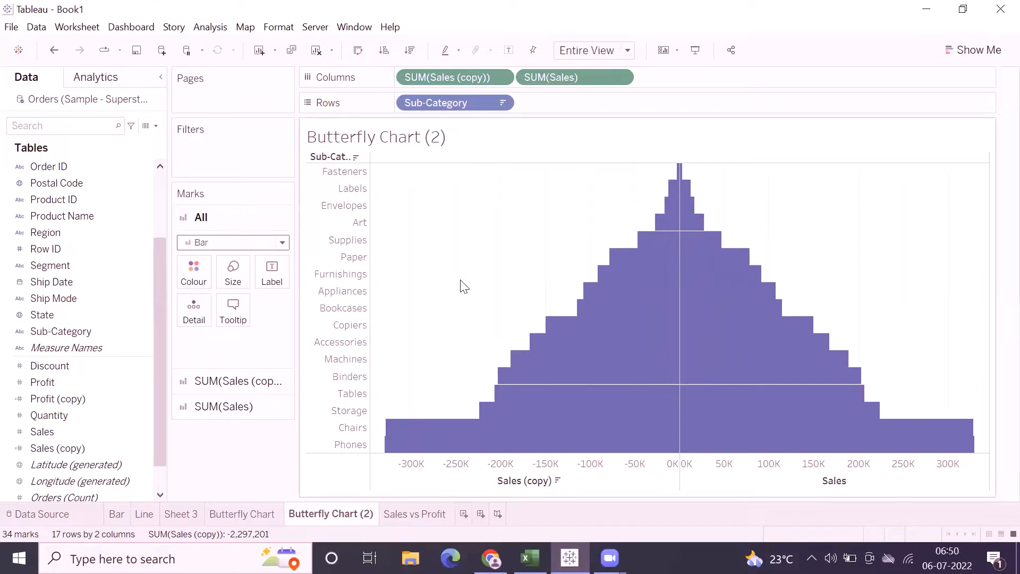
{"action": "left_click", "coordinate": [428, 514]}
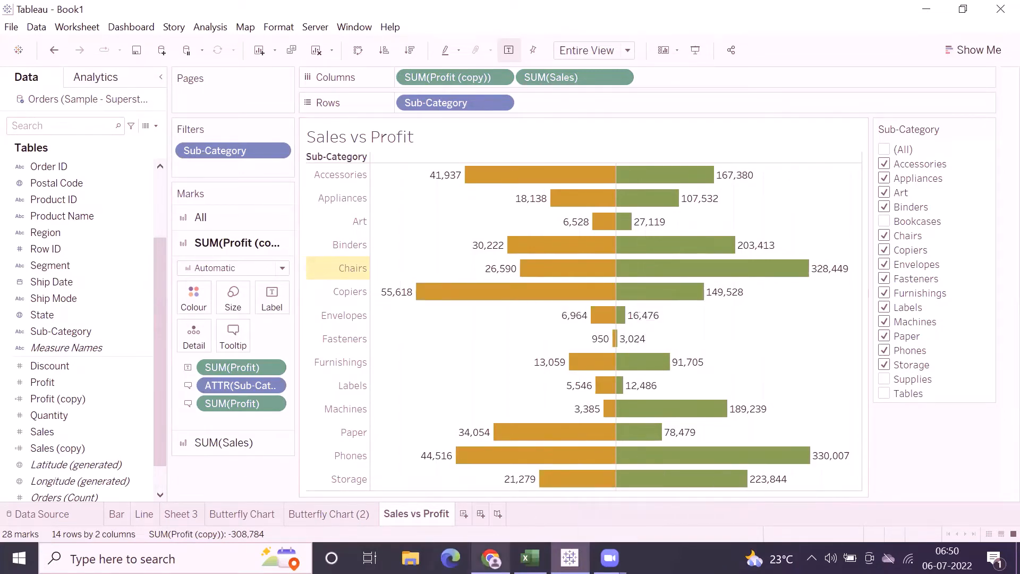
Step: Switch to Chrome, search for espncricinfo and open the ESPNcricinfo website
{"action": "left_click", "coordinate": [491, 557]}
{"action": "left_click", "coordinate": [433, 41]}
{"action": "type", "text": "goo"}
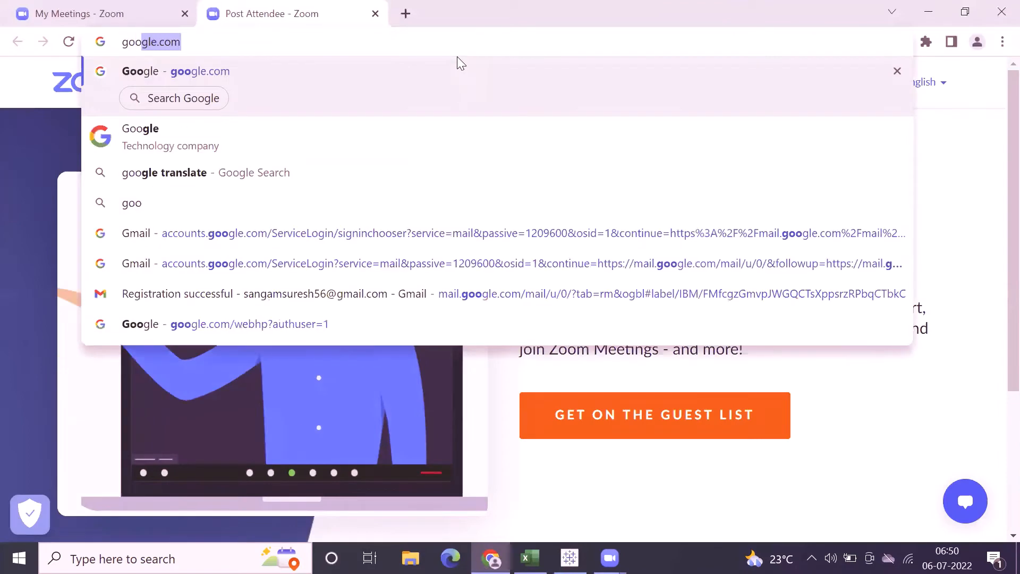
{"action": "key", "text": "BackSpace"}
{"action": "key", "text": "BackSpace"}
{"action": "key", "text": "BackSpace"}
{"action": "key", "text": "BackSpace"}
{"action": "type", "text": "espn"}
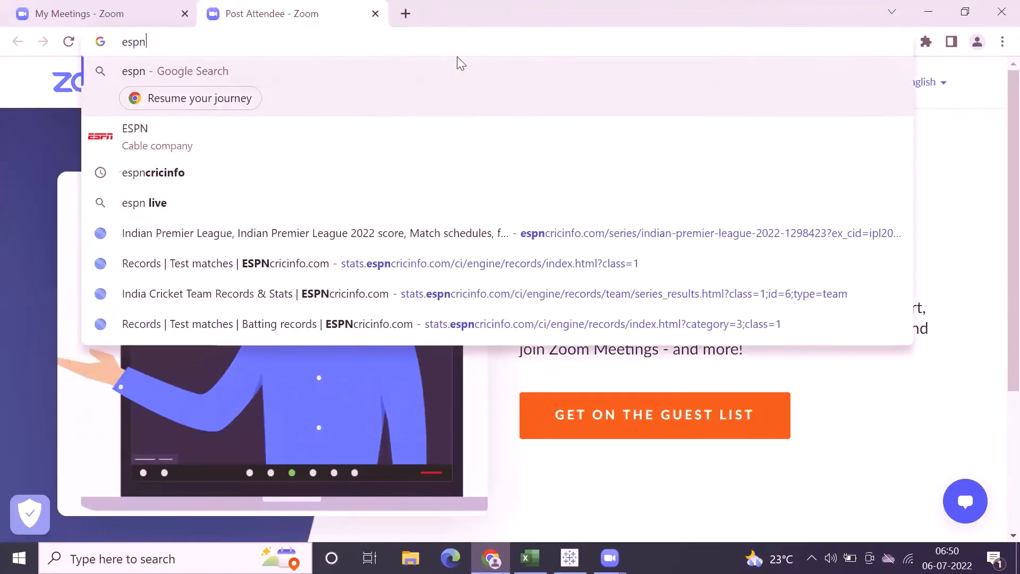
{"action": "left_click", "coordinate": [266, 178]}
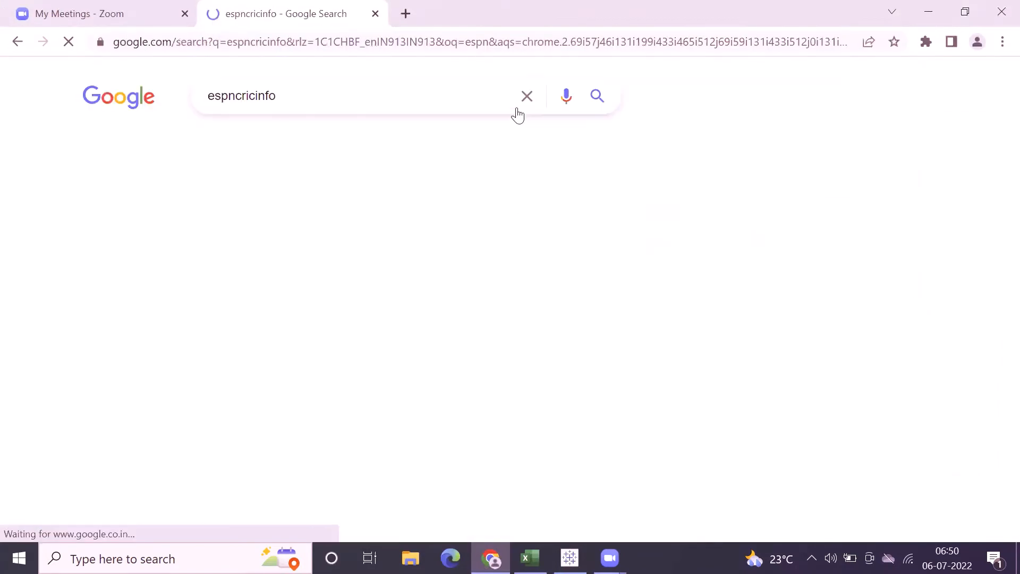
{"action": "left_click", "coordinate": [148, 234]}
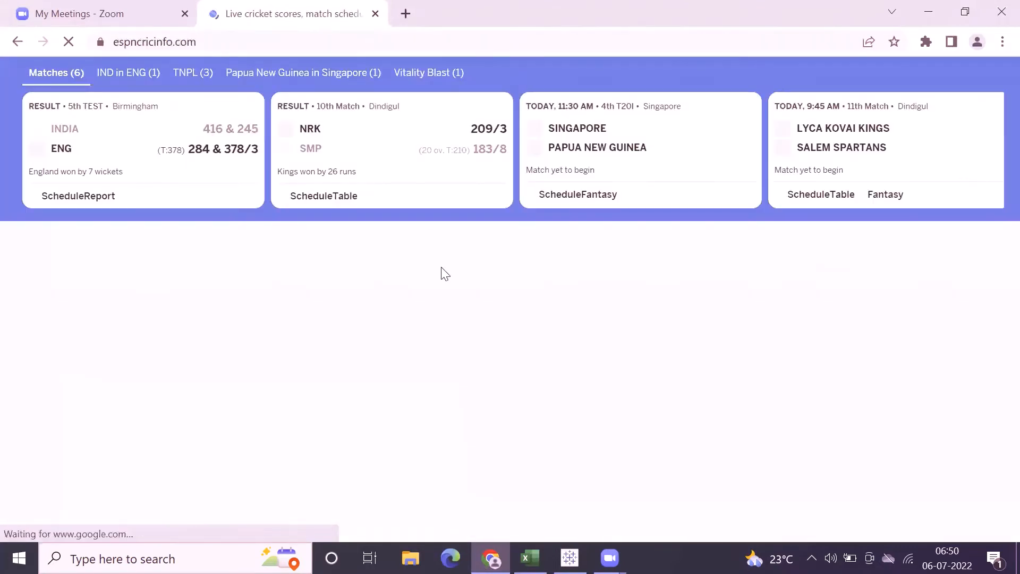
Step: Open the full scorecard of the England vs India 5th Test and look through the innings tables
{"action": "scroll", "coordinate": [441, 296], "scroll_direction": "down", "scroll_amount": 1}
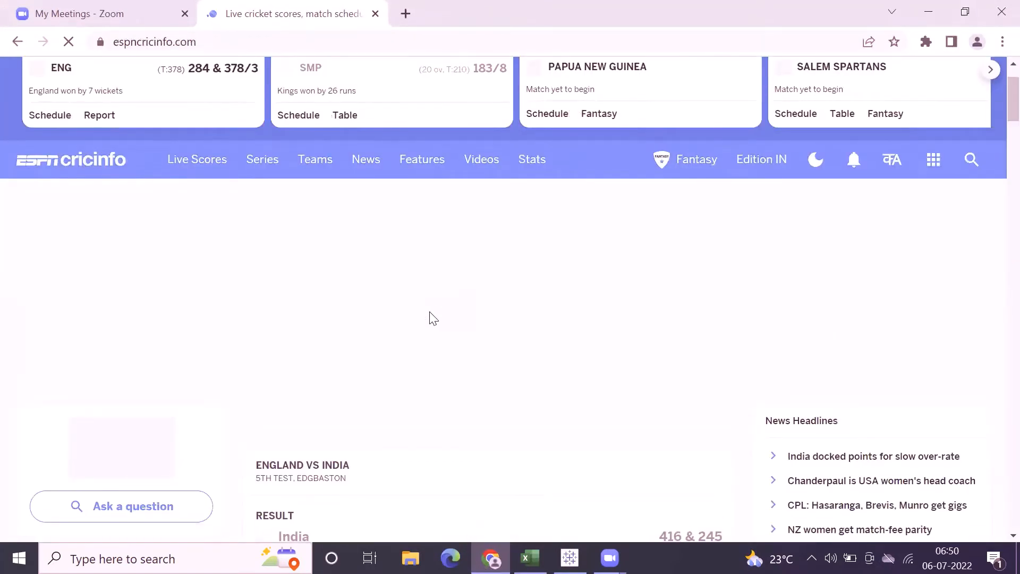
{"action": "scroll", "coordinate": [431, 317], "scroll_direction": "down", "scroll_amount": 2}
{"action": "left_click", "coordinate": [308, 392]}
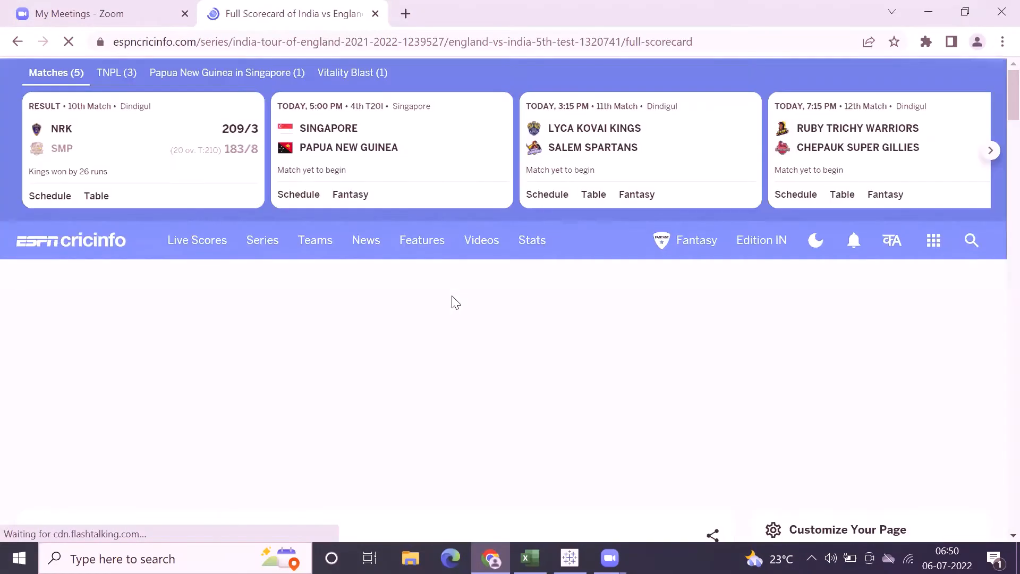
{"action": "scroll", "coordinate": [451, 314], "scroll_direction": "down", "scroll_amount": 2}
{"action": "scroll", "coordinate": [451, 316], "scroll_direction": "down", "scroll_amount": 20}
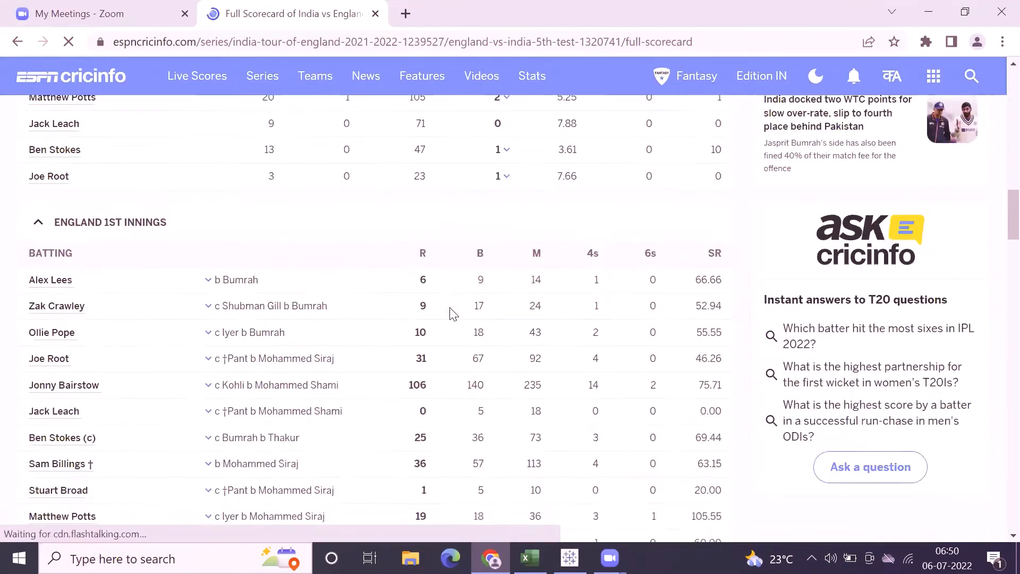
{"action": "scroll", "coordinate": [451, 317], "scroll_direction": "up", "scroll_amount": 15}
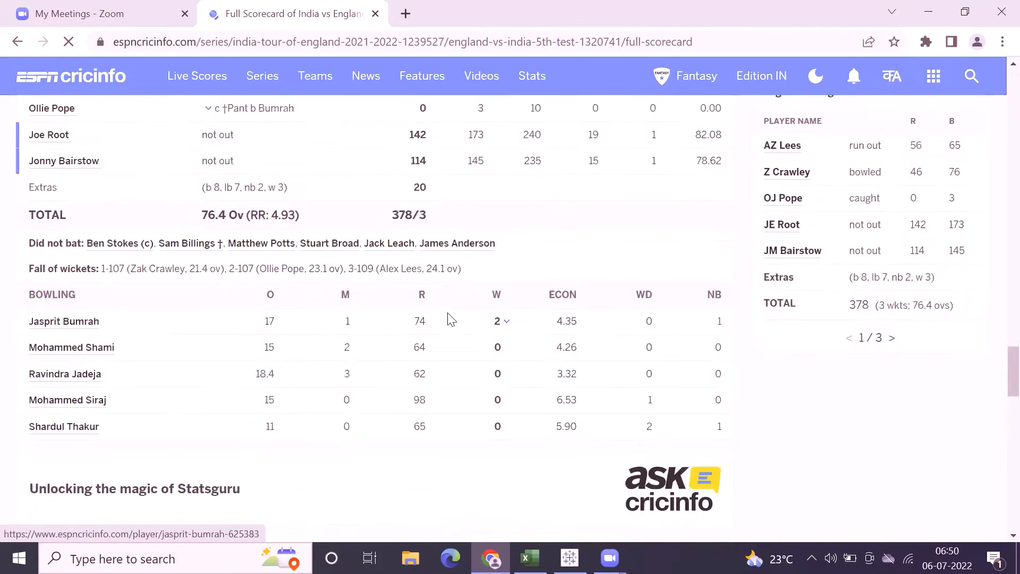
{"action": "scroll", "coordinate": [451, 319], "scroll_direction": "up", "scroll_amount": 12}
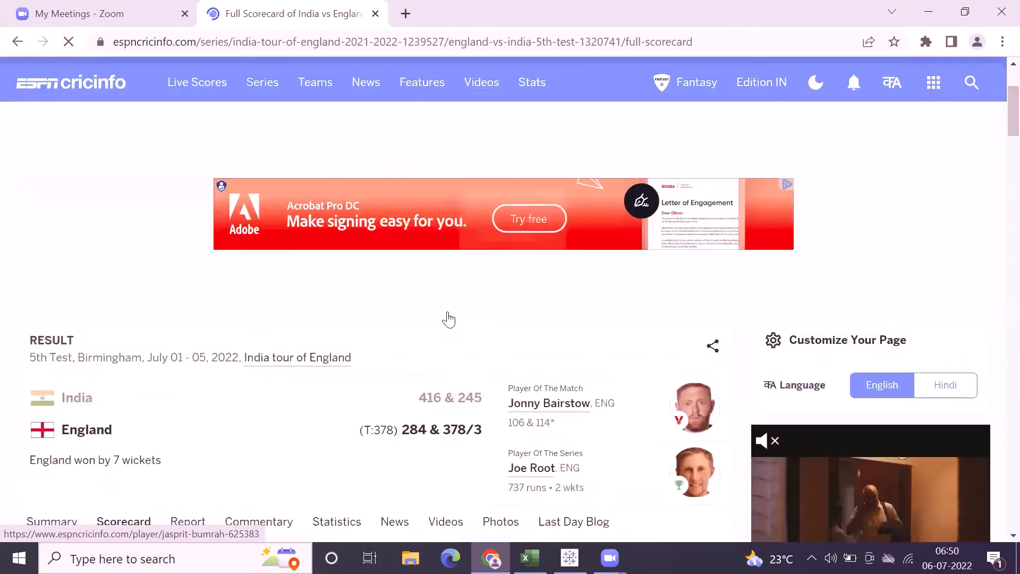
Step: Open the match statistics and examine the first-innings partnership bars for India and England
{"action": "left_click", "coordinate": [322, 319]}
{"action": "scroll", "coordinate": [338, 375], "scroll_direction": "down", "scroll_amount": 8}
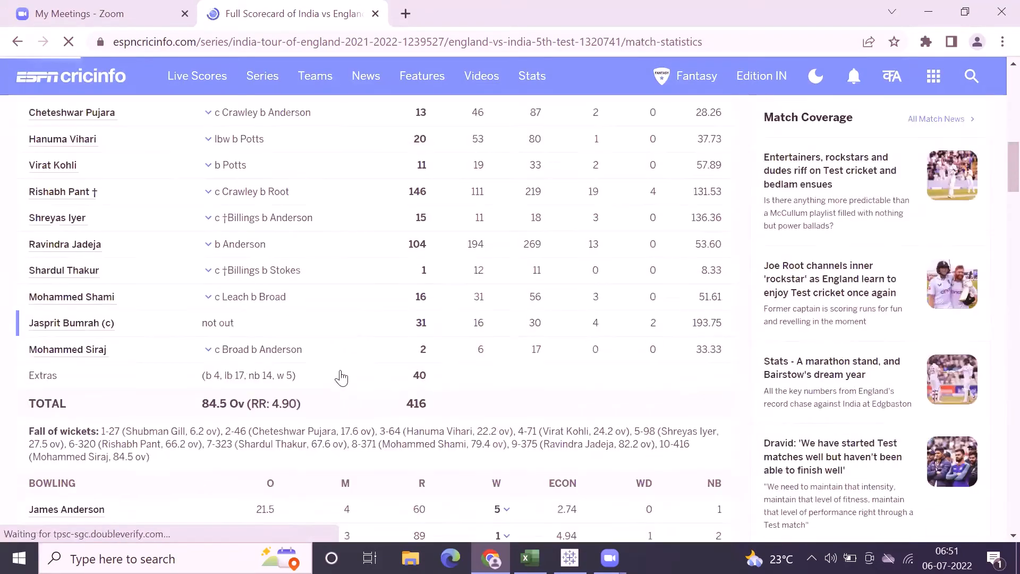
{"action": "scroll", "coordinate": [340, 376], "scroll_direction": "down", "scroll_amount": 15}
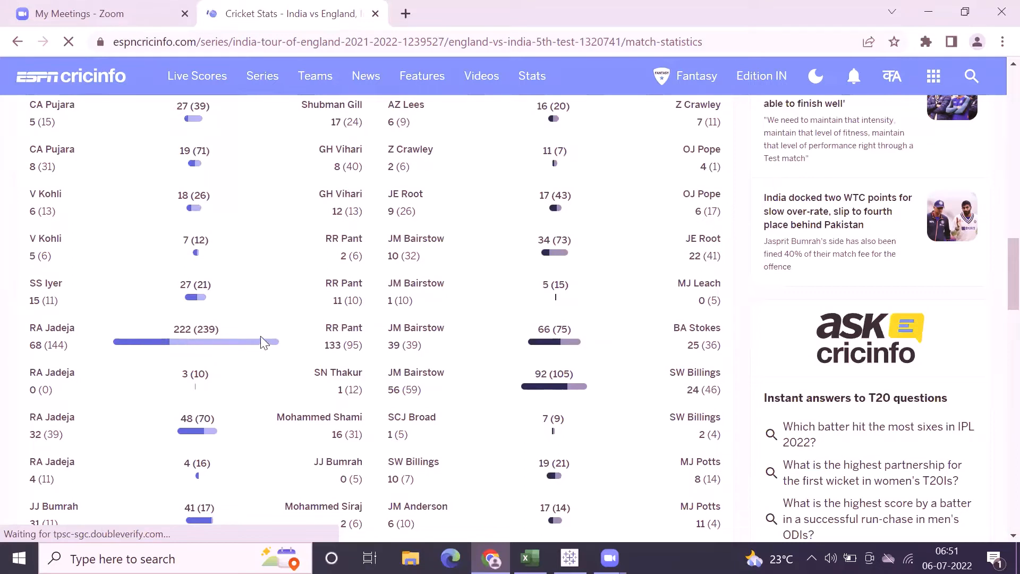
{"action": "left_click_drag", "start_coordinate": [324, 344], "coordinate": [338, 344]}
{"action": "left_click", "coordinate": [291, 358]}
{"action": "scroll", "coordinate": [270, 348], "scroll_direction": "down", "scroll_amount": 1}
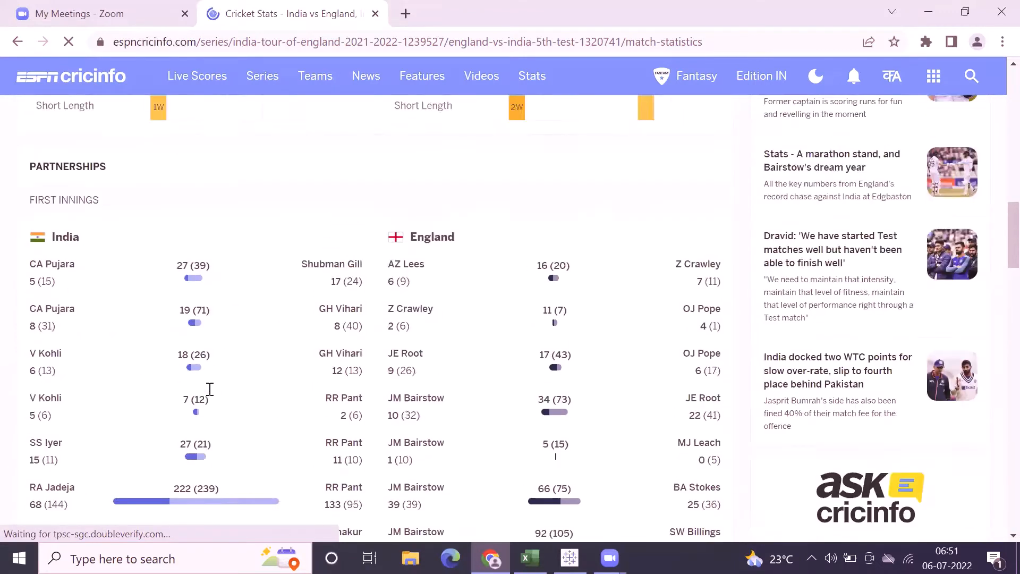
Step: Switch to Tableau and reduce the bar size for all marks in the Sales vs Profit chart to thin bars
{"action": "left_click", "coordinate": [570, 558]}
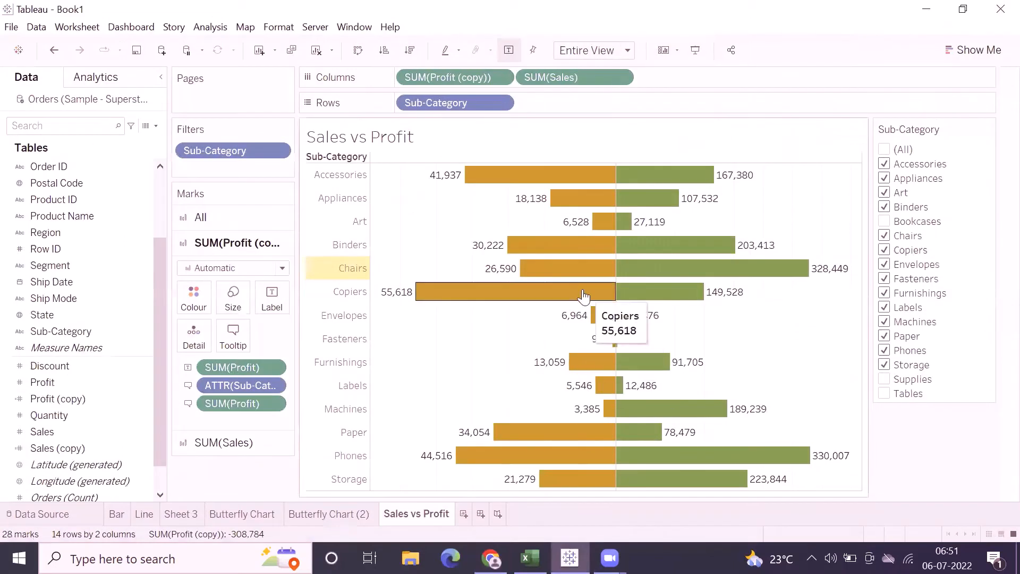
{"action": "left_click", "coordinate": [232, 224]}
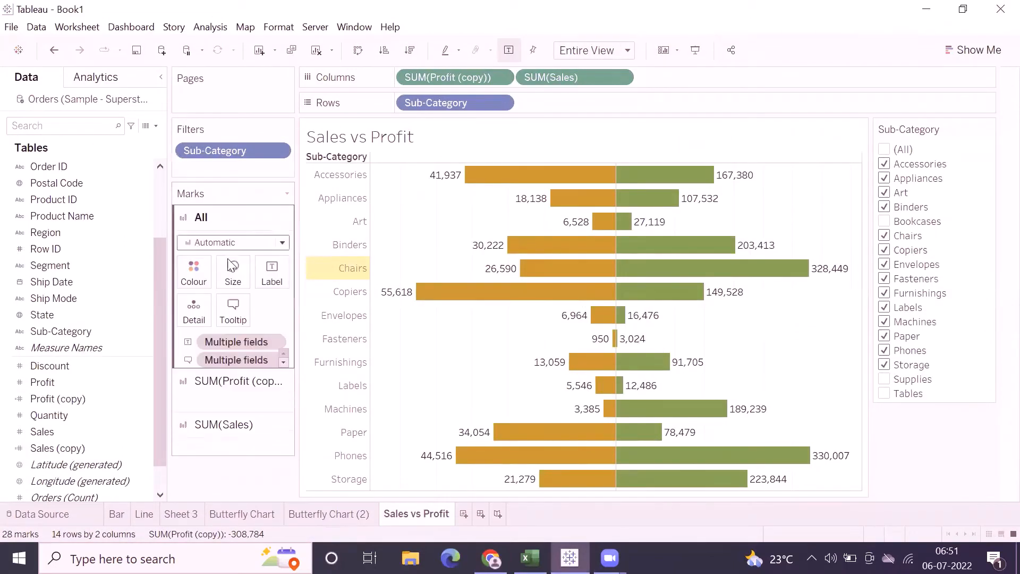
{"action": "left_click", "coordinate": [232, 274]}
{"action": "left_click_drag", "start_coordinate": [279, 313], "coordinate": [247, 316]}
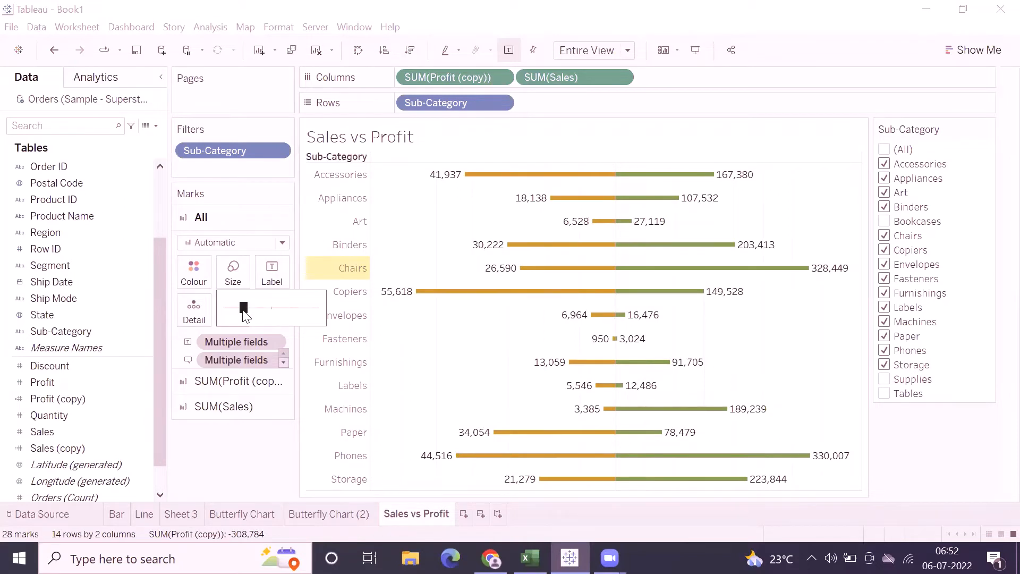
{"action": "left_click_drag", "start_coordinate": [246, 315], "coordinate": [252, 314]}
Step: Switch to Chrome and examine the second-innings partnership bars for both teams
{"action": "left_click", "coordinate": [491, 558]}
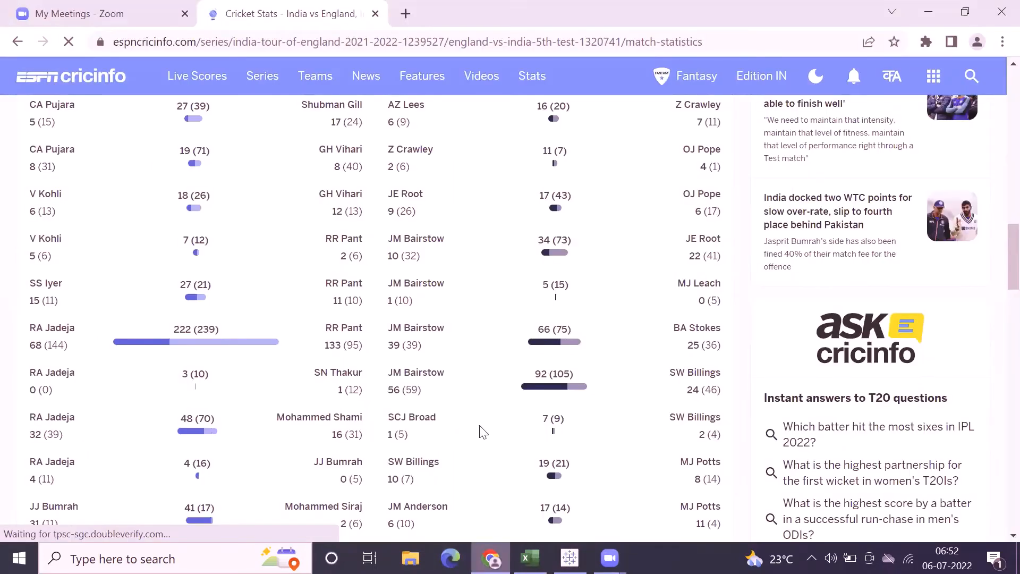
{"action": "scroll", "coordinate": [143, 363], "scroll_direction": "down", "scroll_amount": 4}
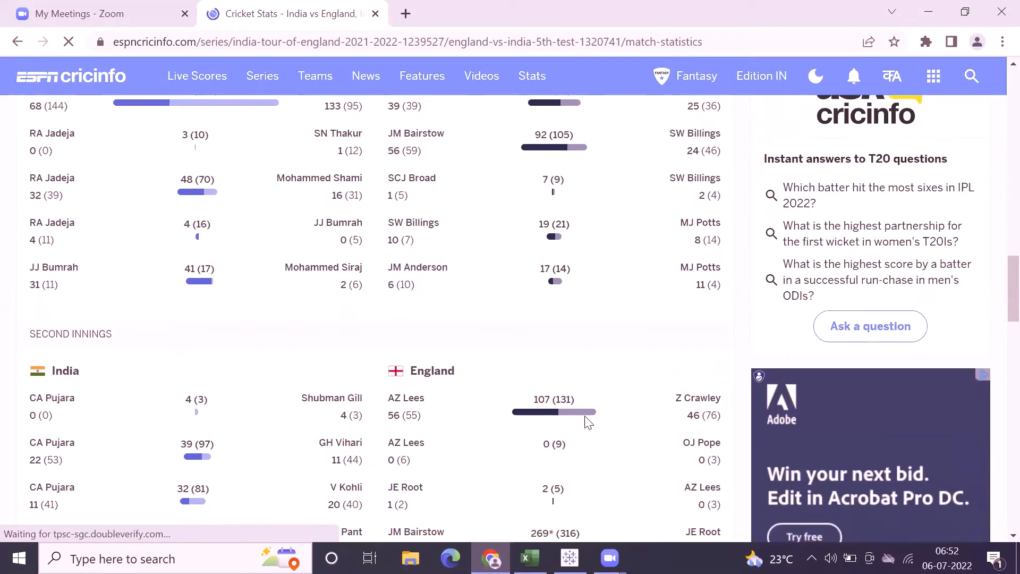
{"action": "scroll", "coordinate": [563, 428], "scroll_direction": "down", "scroll_amount": 1}
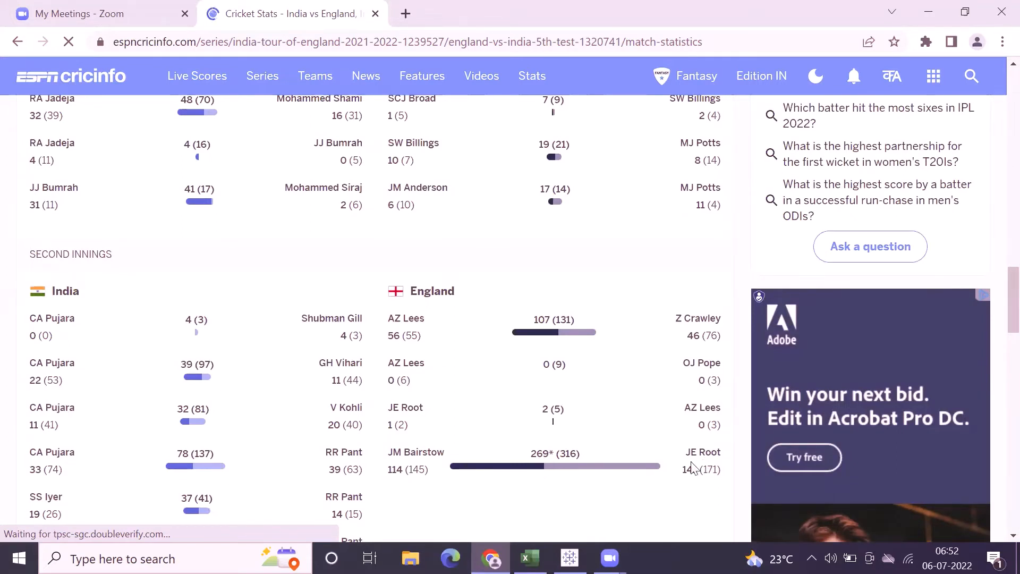
Step: Switch to Tableau, highlight the Phones row to inspect its profit and sales bars, and clear the selection
{"action": "left_click", "coordinate": [569, 558]}
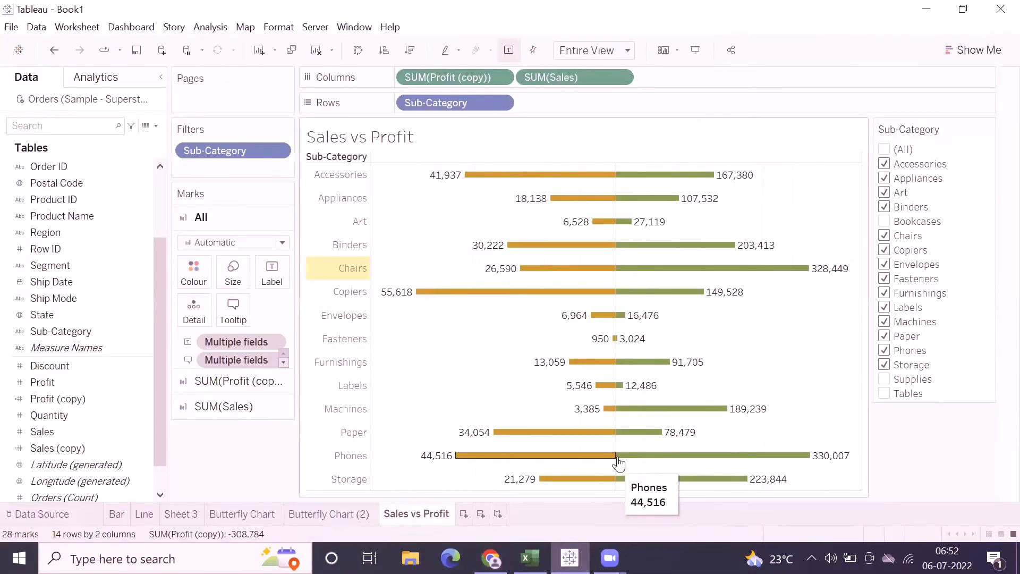
{"action": "left_click", "coordinate": [355, 460]}
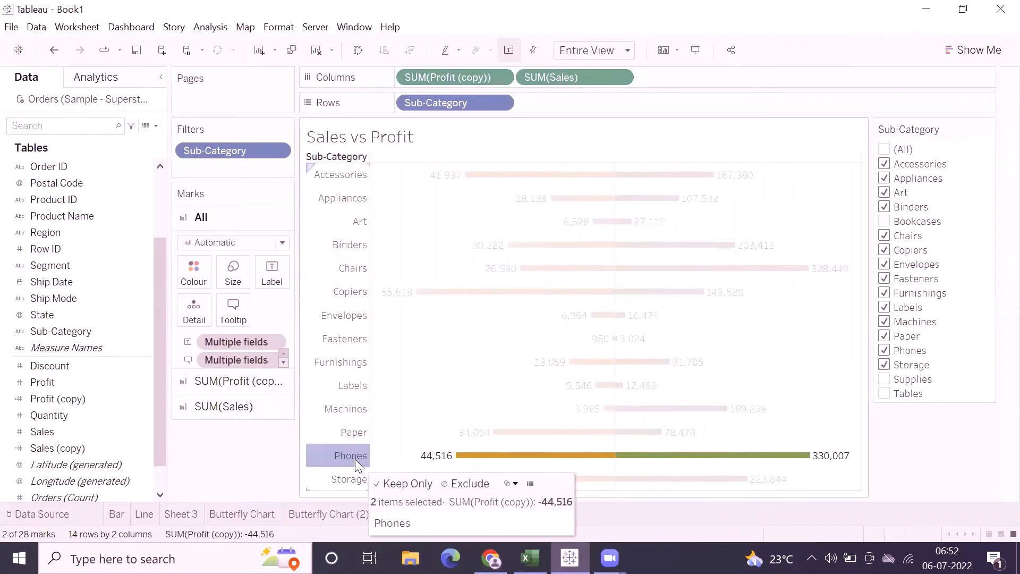
{"action": "mouse_move", "coordinate": [687, 460]}
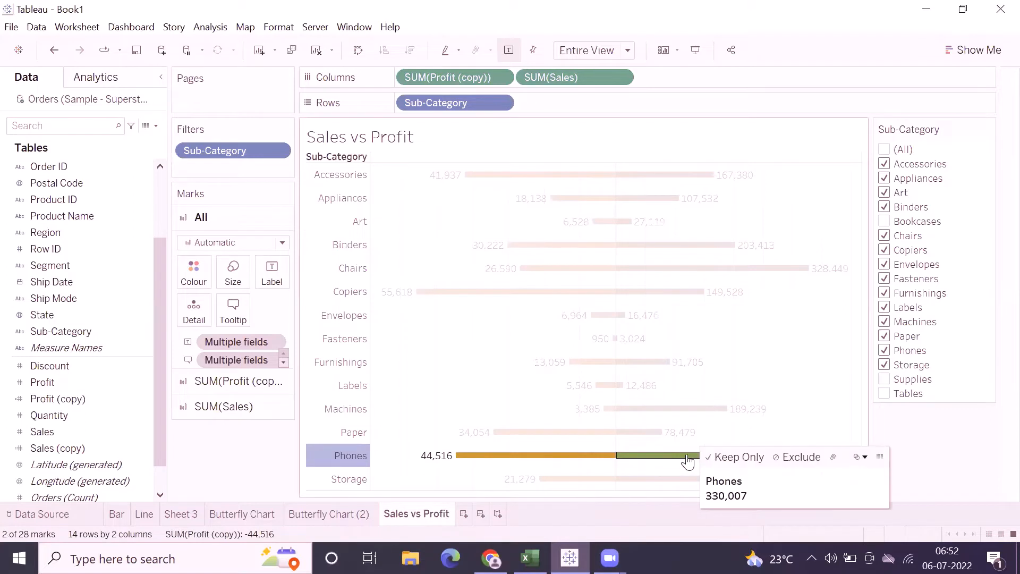
{"action": "mouse_move", "coordinate": [579, 463]}
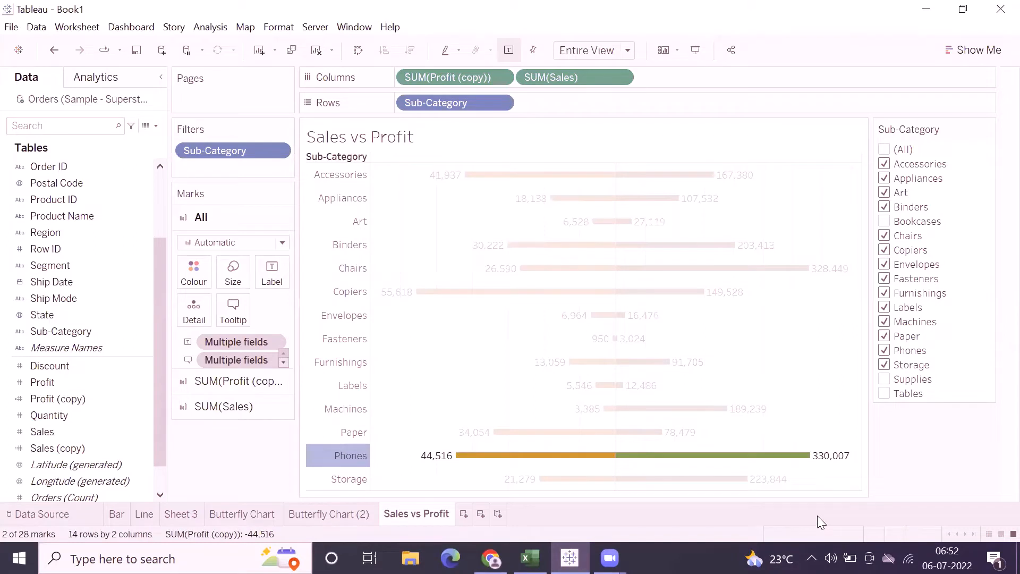
{"action": "left_click", "coordinate": [791, 369]}
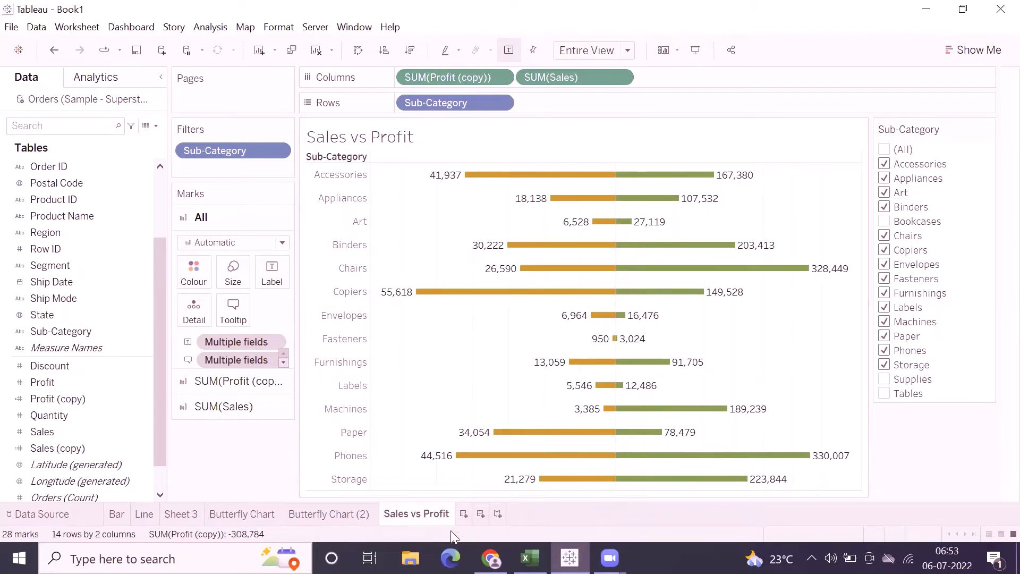
Step: Create a new worksheet and replace its title text with "WaterFall Chart"
{"action": "left_click", "coordinate": [463, 514]}
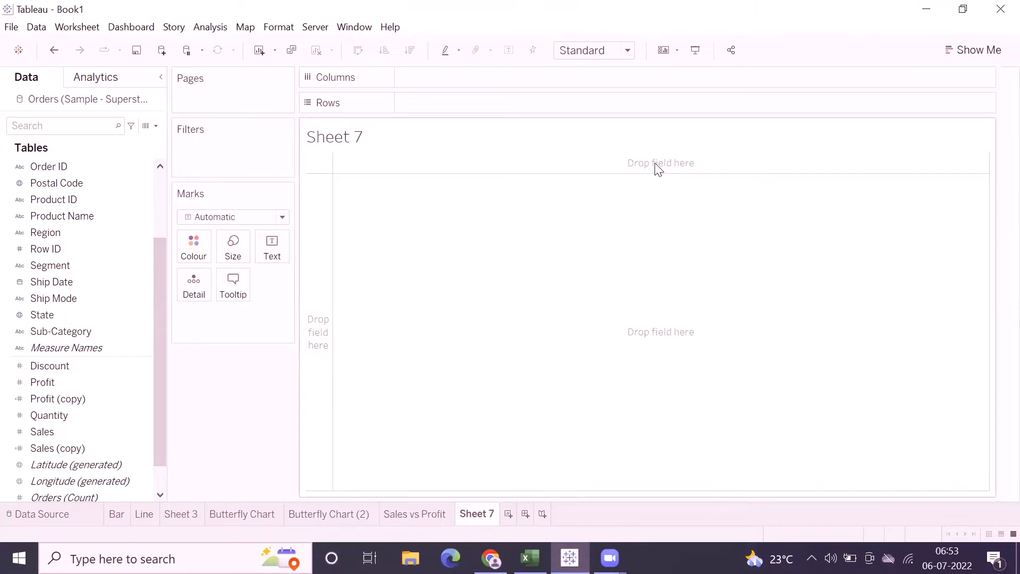
{"action": "double_click", "coordinate": [369, 144]}
{"action": "left_click_drag", "start_coordinate": [444, 238], "coordinate": [330, 220]}
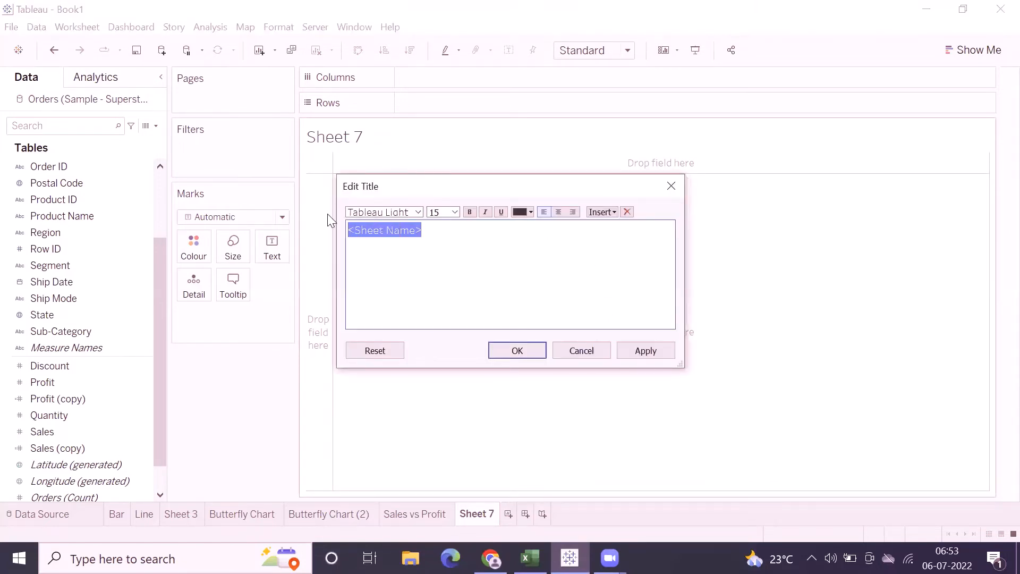
{"action": "type", "text": "WaterFall"}
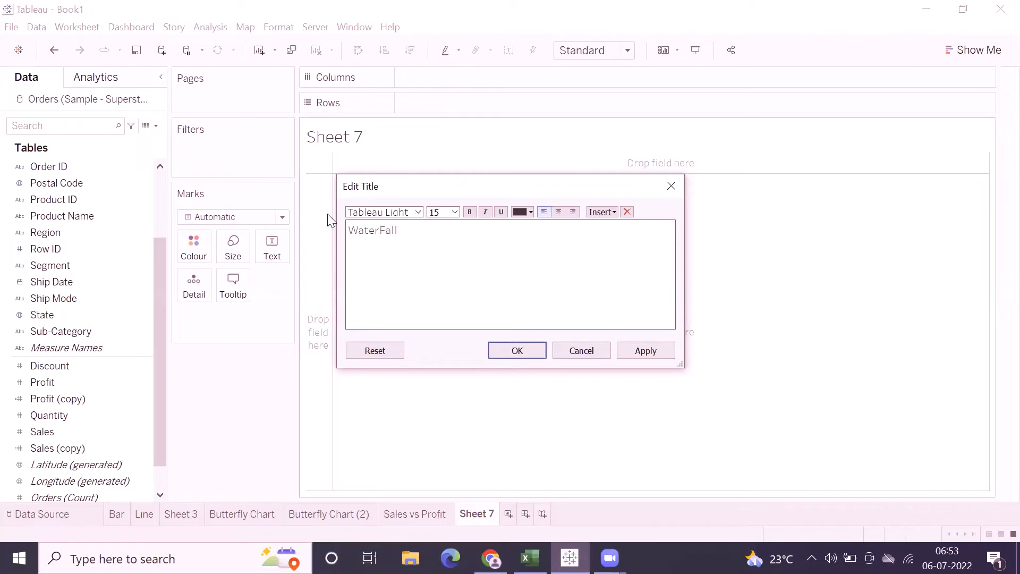
{"action": "type", "text": " Chart"}
Step: Format the whole worksheet title as bold black text and apply the title edit
{"action": "key", "text": "ctrl+a"}
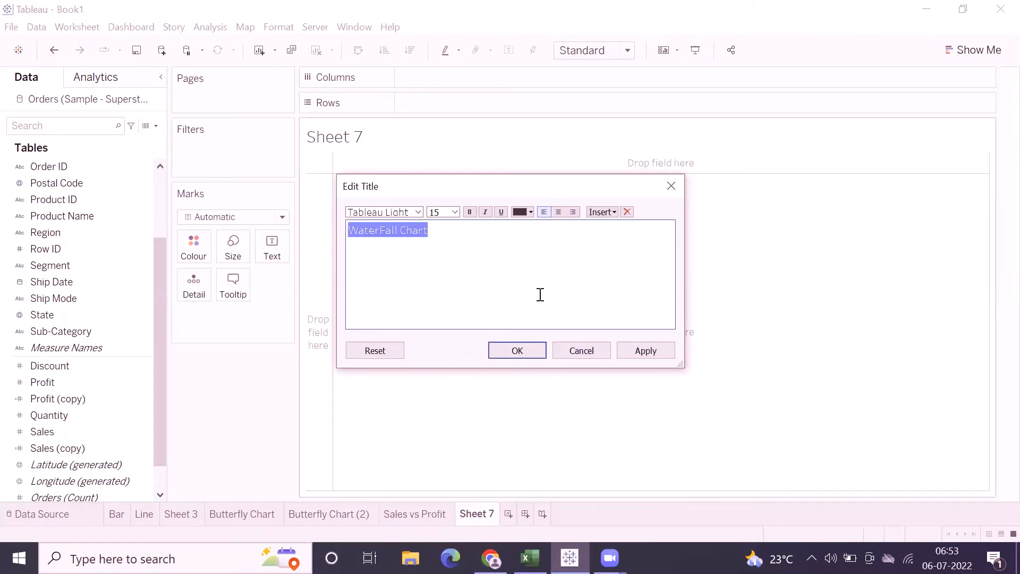
{"action": "left_click", "coordinate": [471, 214]}
{"action": "left_click", "coordinate": [522, 212]}
{"action": "left_click", "coordinate": [520, 227]}
{"action": "left_click", "coordinate": [515, 352]}
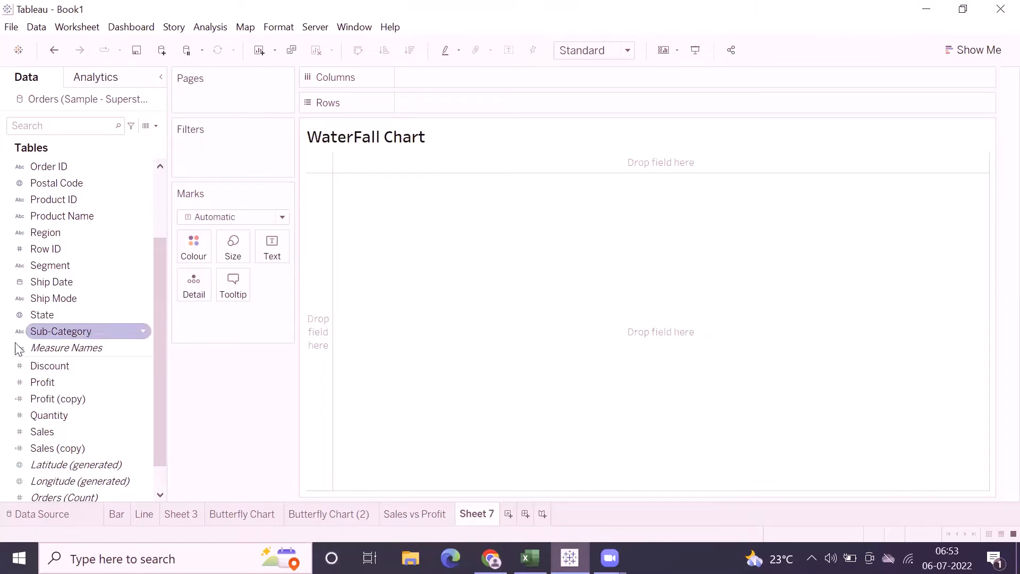
Step: Build a horizontal bar chart of Sales by Sub-Category and fit it to Entire View
{"action": "double_click", "coordinate": [40, 332]}
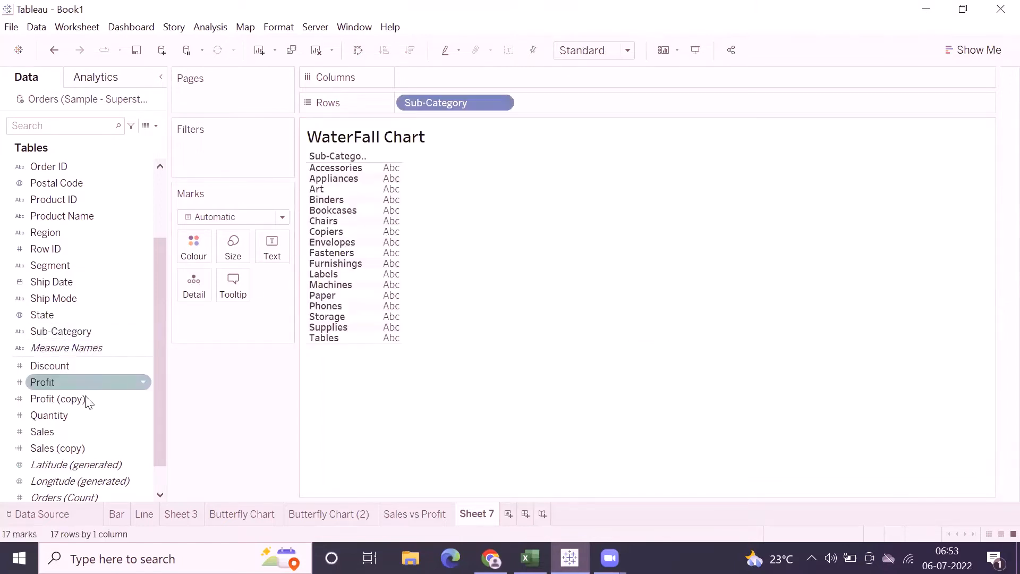
{"action": "double_click", "coordinate": [48, 431]}
{"action": "left_click", "coordinate": [972, 50]}
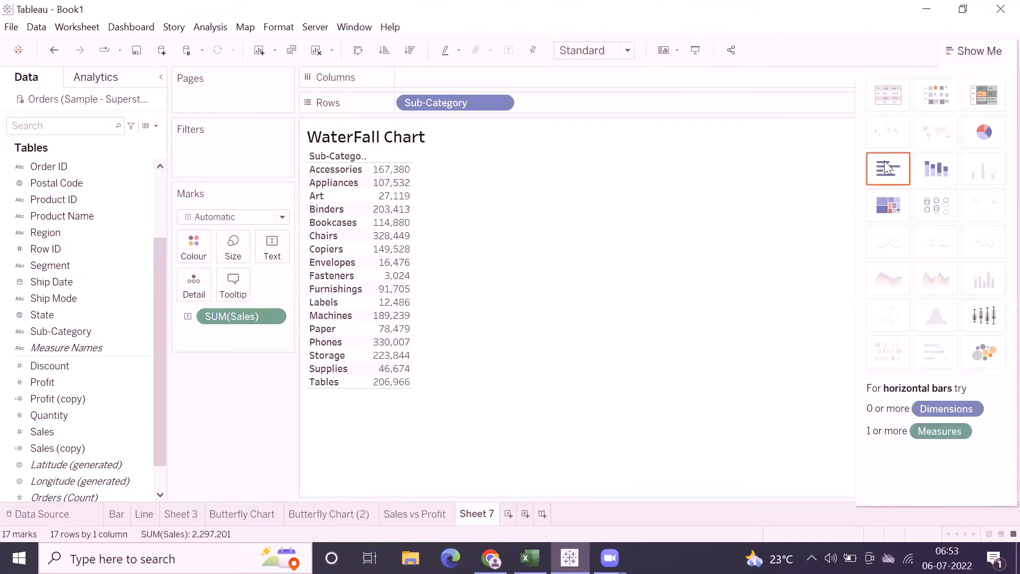
{"action": "left_click", "coordinate": [885, 167]}
{"action": "left_click", "coordinate": [972, 50]}
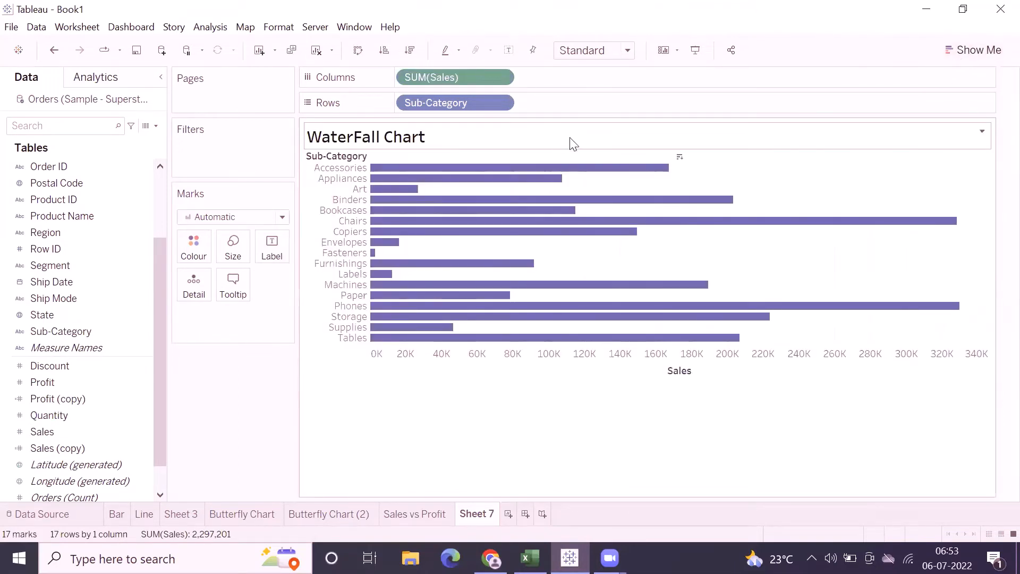
{"action": "left_click", "coordinate": [583, 52]}
{"action": "left_click", "coordinate": [580, 104]}
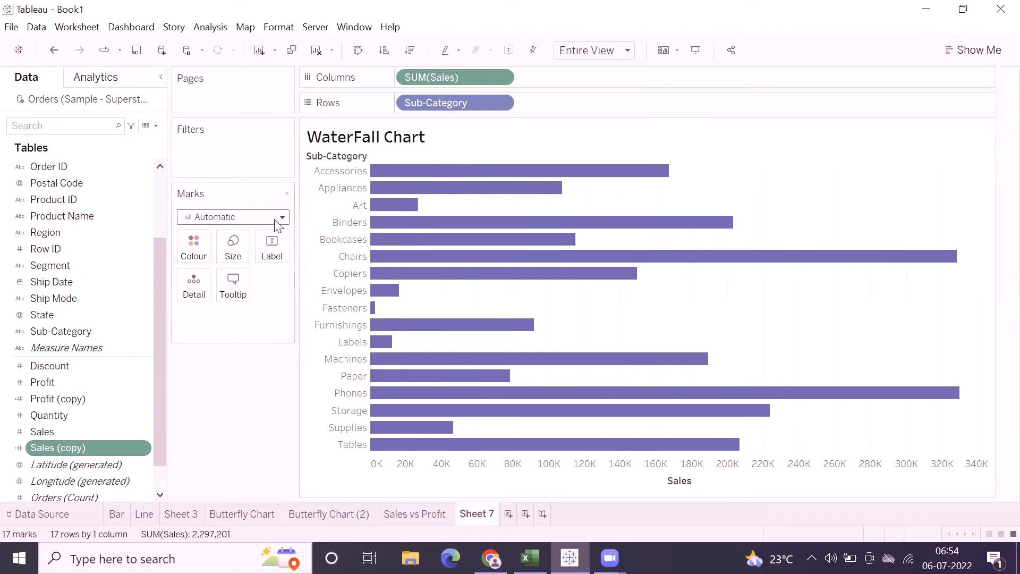
Step: Inspect the formula of the Sales (copy) calculated field and close its editor without changes
{"action": "mouse_move", "coordinate": [444, 175]}
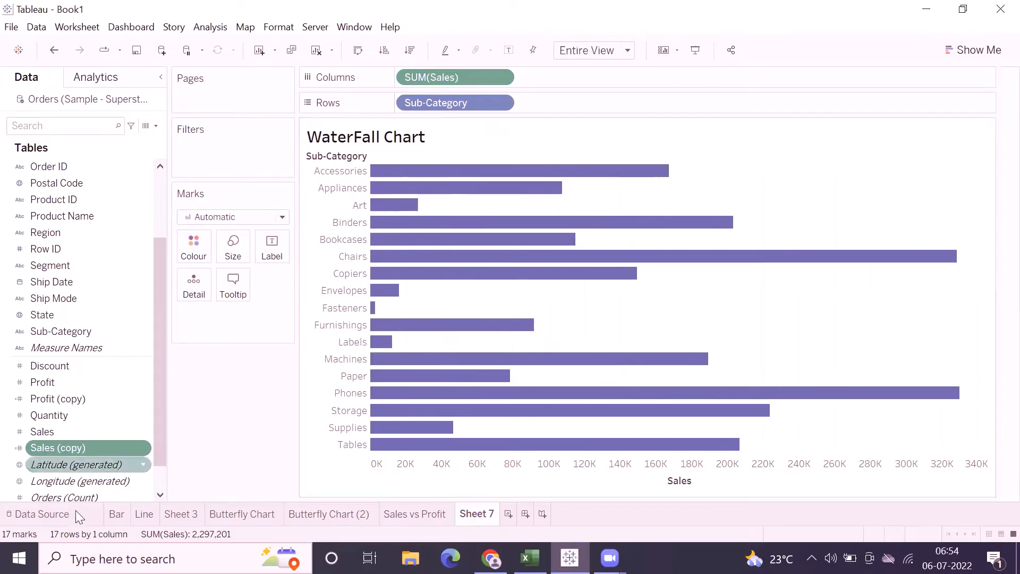
{"action": "right_click", "coordinate": [84, 449]}
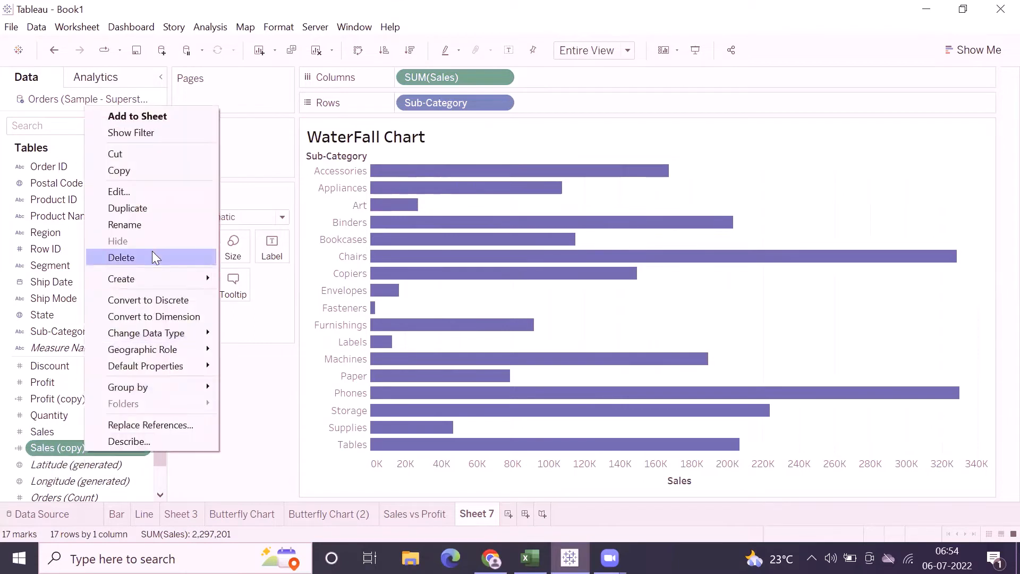
{"action": "left_click", "coordinate": [140, 192]}
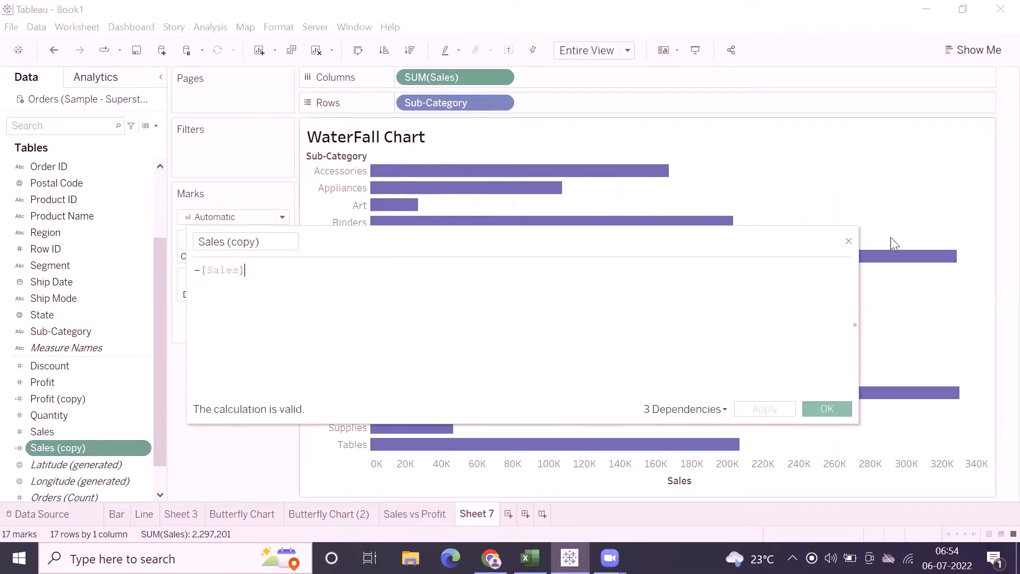
{"action": "left_click", "coordinate": [848, 241]}
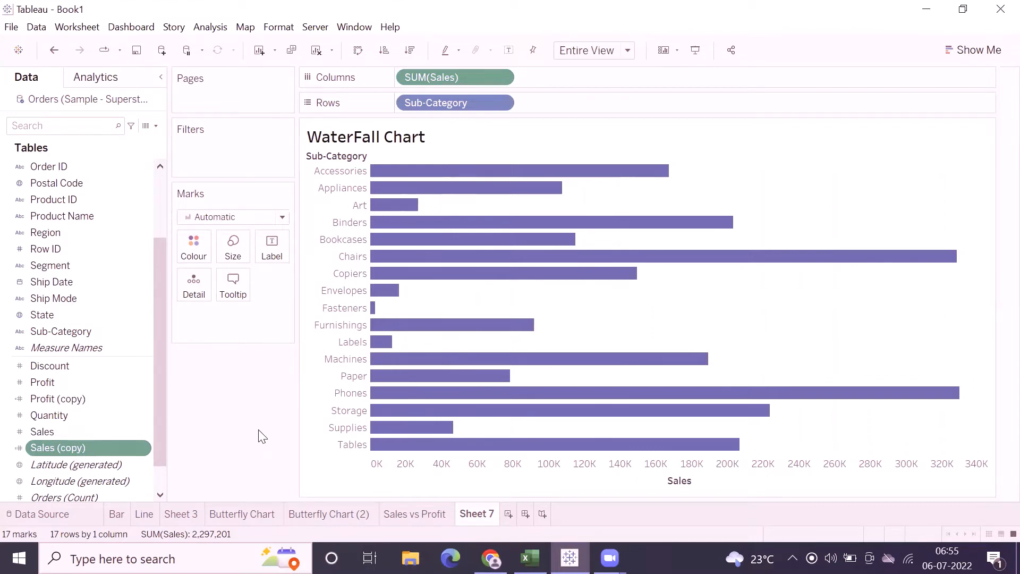
Step: Review the Sales vs Profit, Butterfly Chart and Sheet 3 worksheets, and return to the WaterFall Chart sheet
{"action": "left_click", "coordinate": [419, 515]}
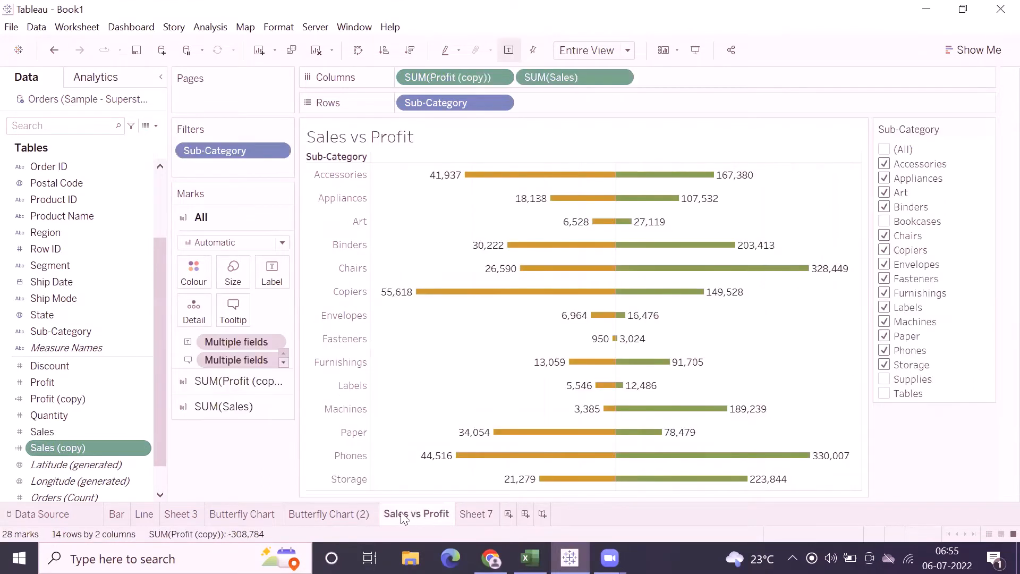
{"action": "left_click", "coordinate": [306, 513]}
{"action": "left_click", "coordinate": [253, 514]}
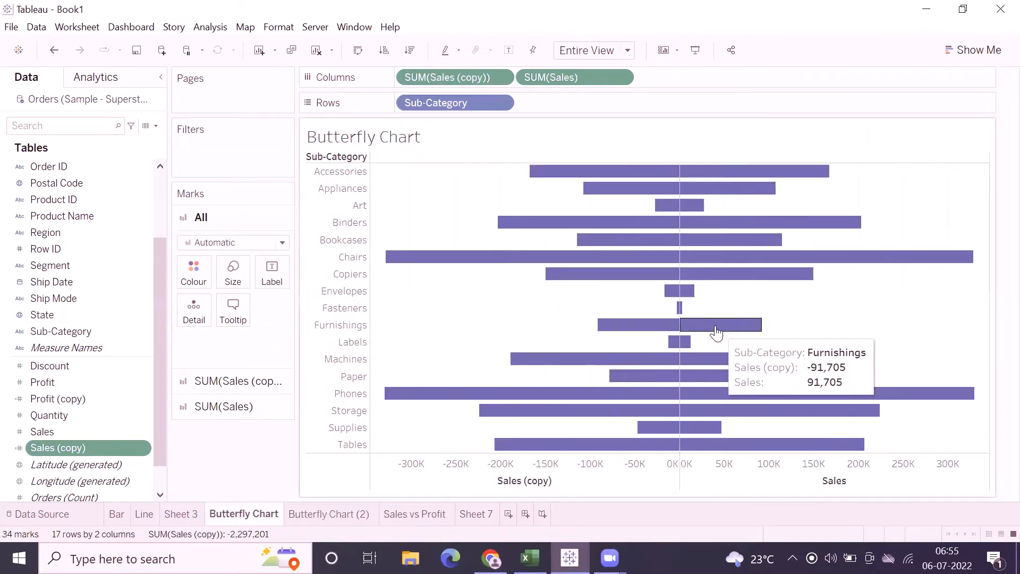
{"action": "left_click", "coordinate": [178, 513]}
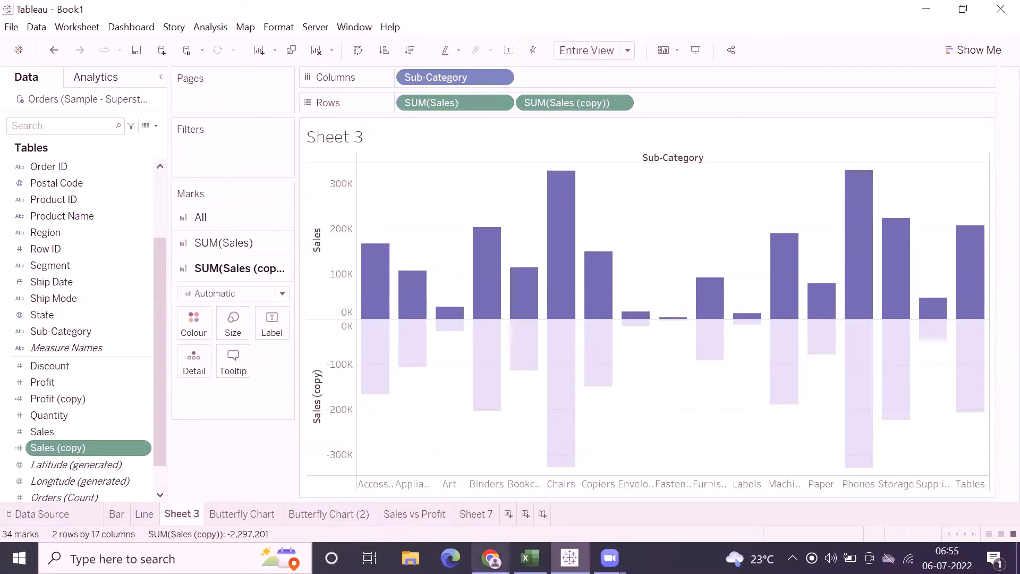
{"action": "left_click", "coordinate": [475, 516]}
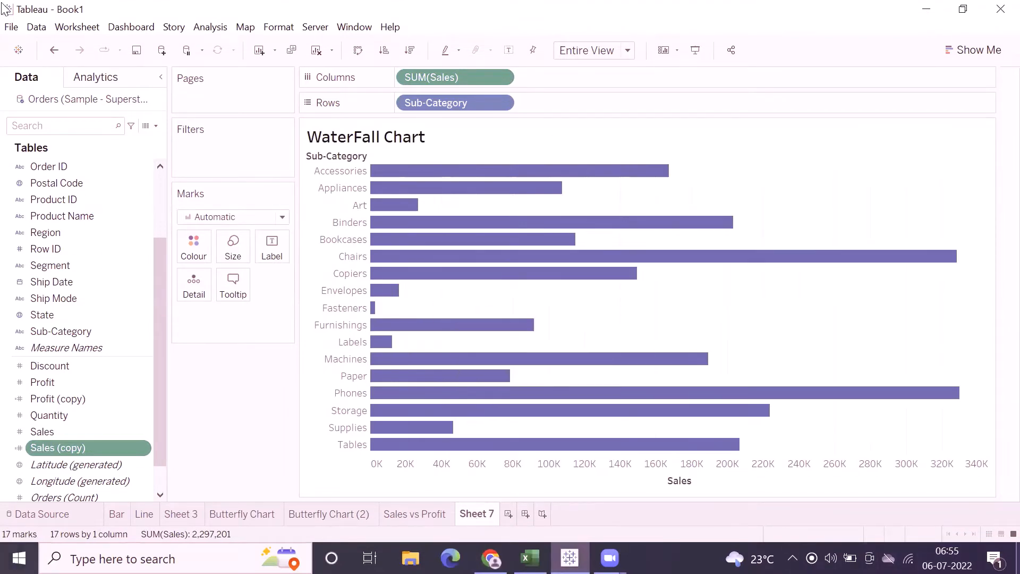
Step: Apply a Running Total quick table calculation to the SUM(Sales) measure on Columns
{"action": "left_click", "coordinate": [367, 139]}
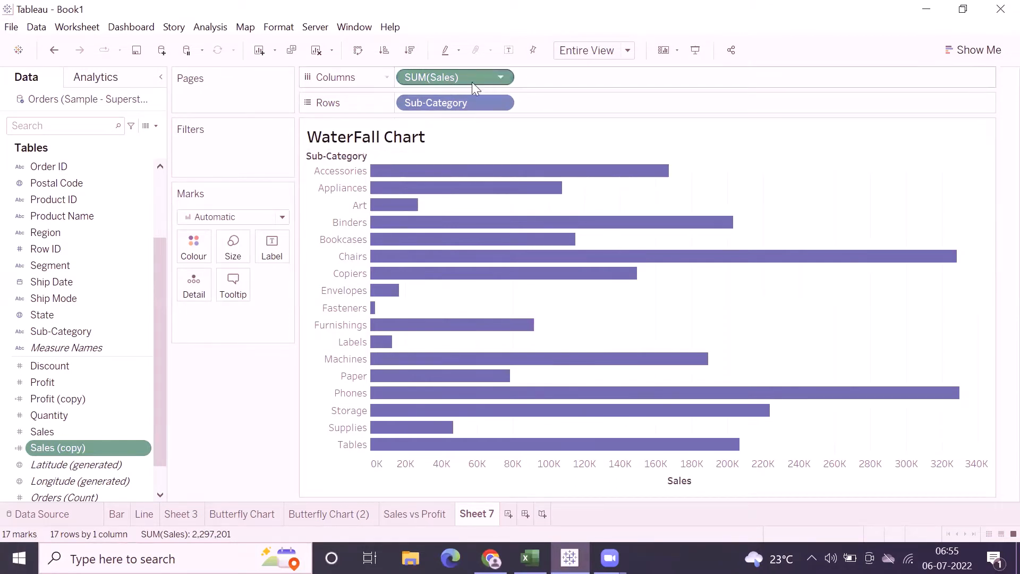
{"action": "left_click", "coordinate": [500, 79]}
{"action": "mouse_move", "coordinate": [505, 244]}
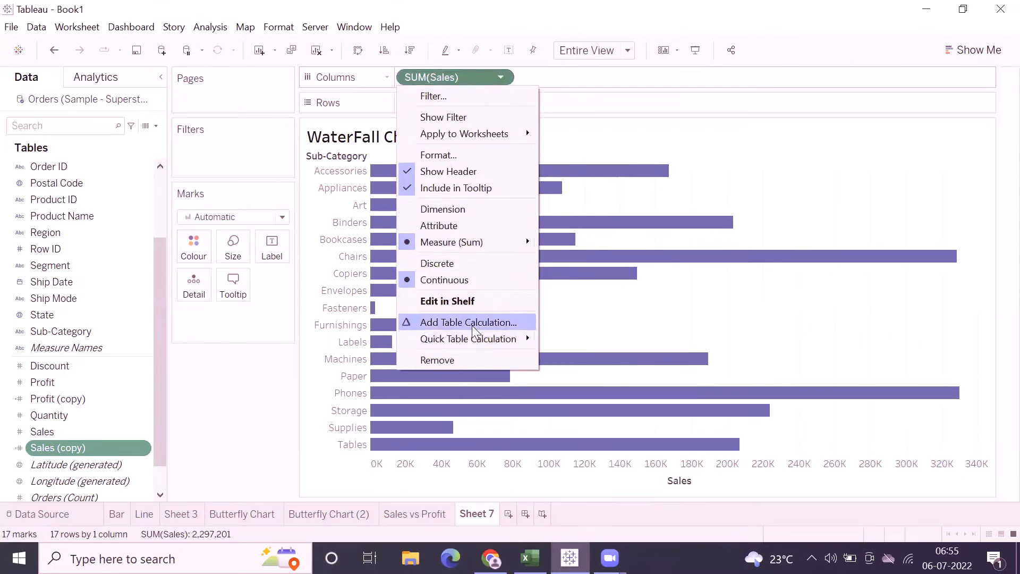
{"action": "mouse_move", "coordinate": [469, 335]}
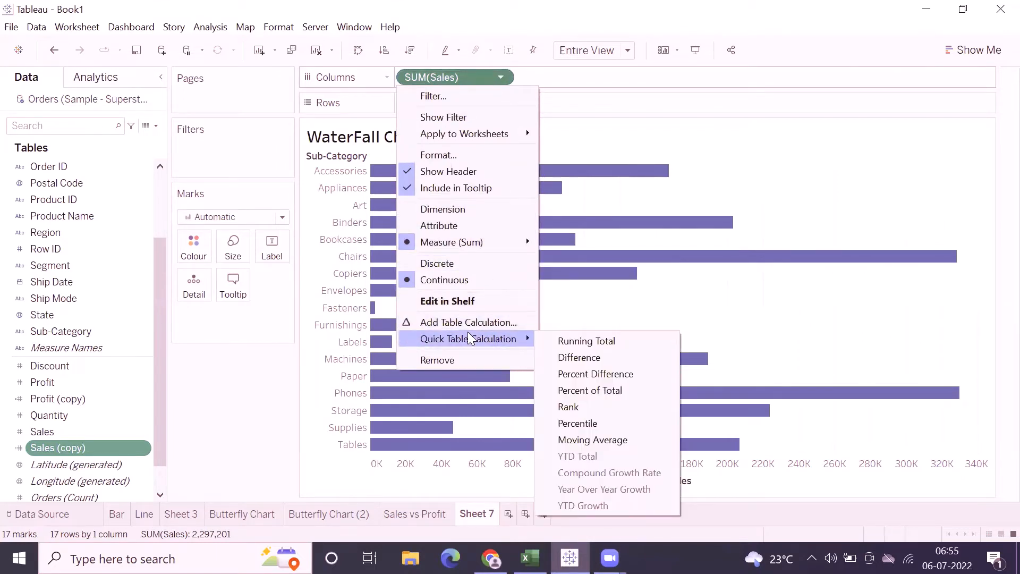
{"action": "left_click", "coordinate": [586, 341]}
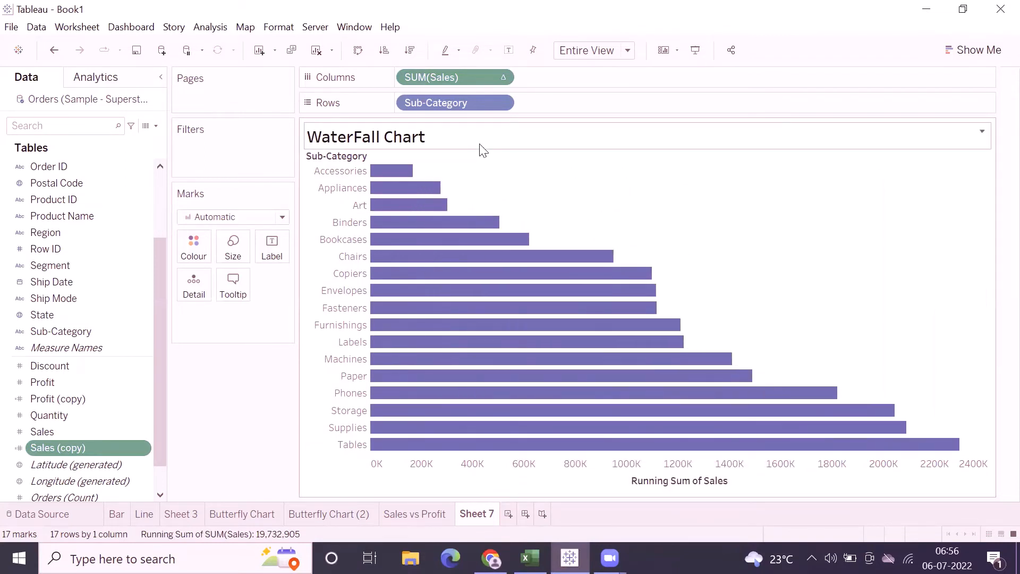
Step: Check the quick table calculation selected for SUM(Sales) and inspect the running sum on the first bars
{"action": "left_click", "coordinate": [500, 78]}
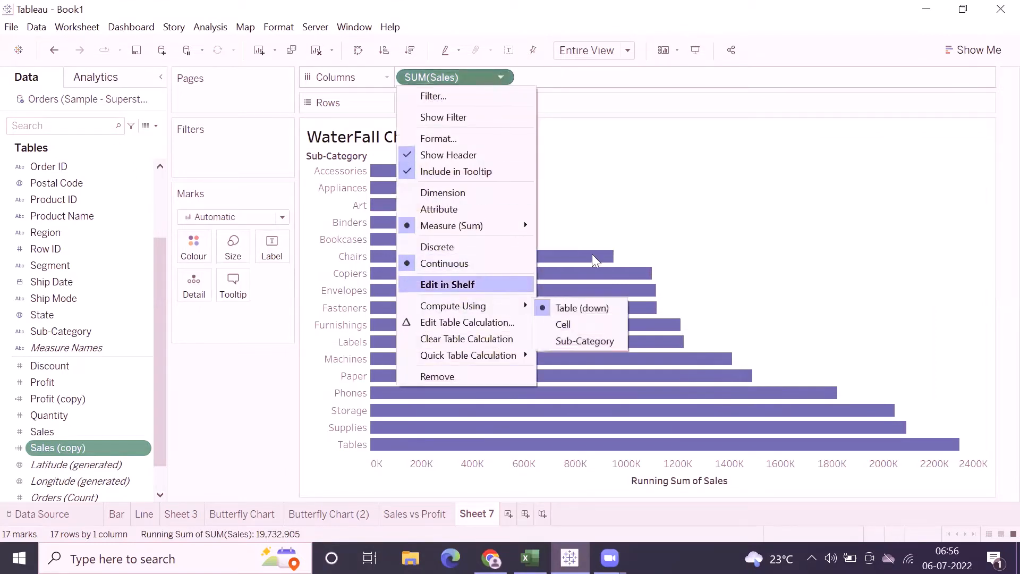
{"action": "left_click", "coordinate": [770, 184]}
{"action": "left_click", "coordinate": [500, 77]}
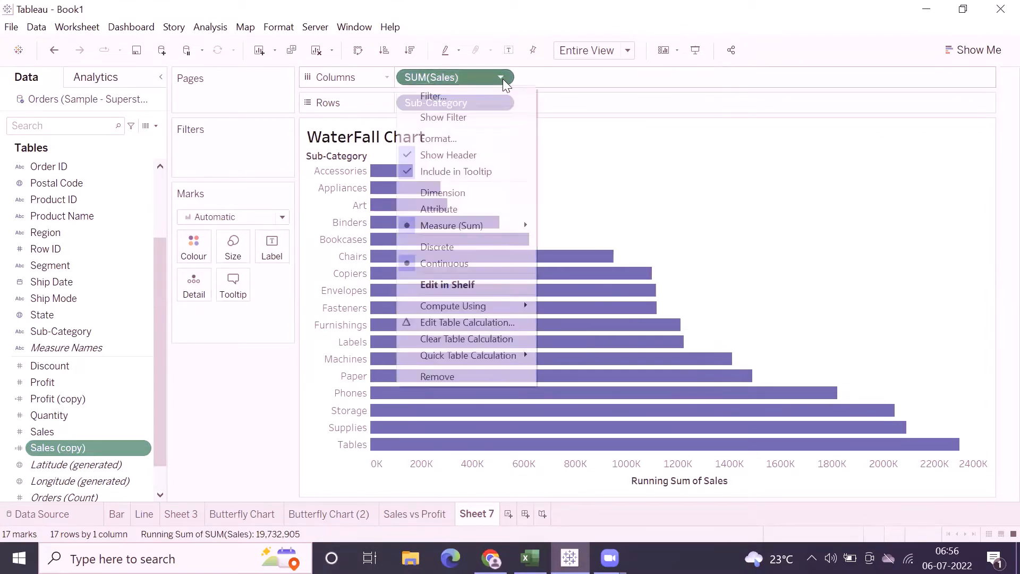
{"action": "mouse_move", "coordinate": [486, 357]}
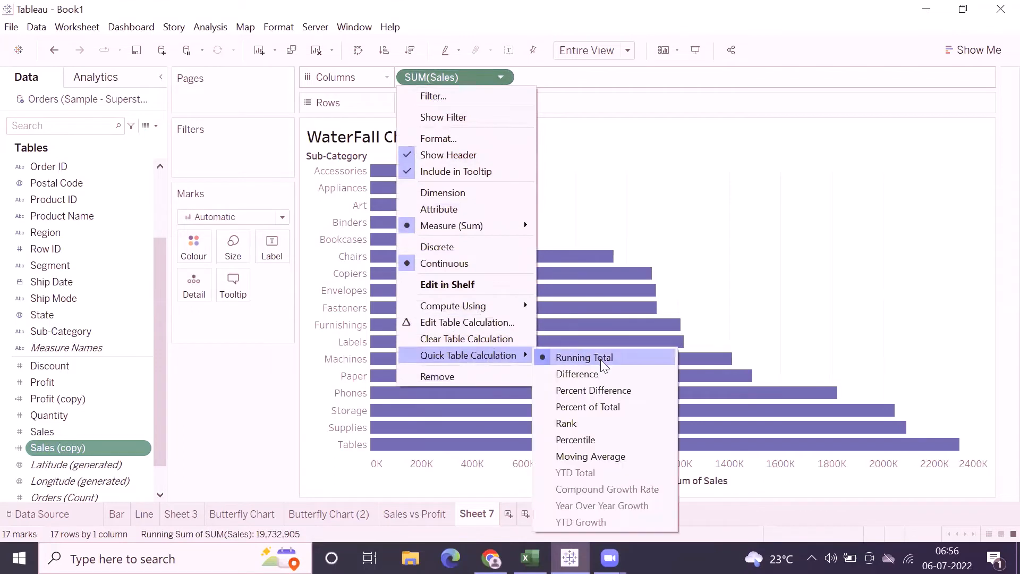
{"action": "left_click", "coordinate": [644, 223]}
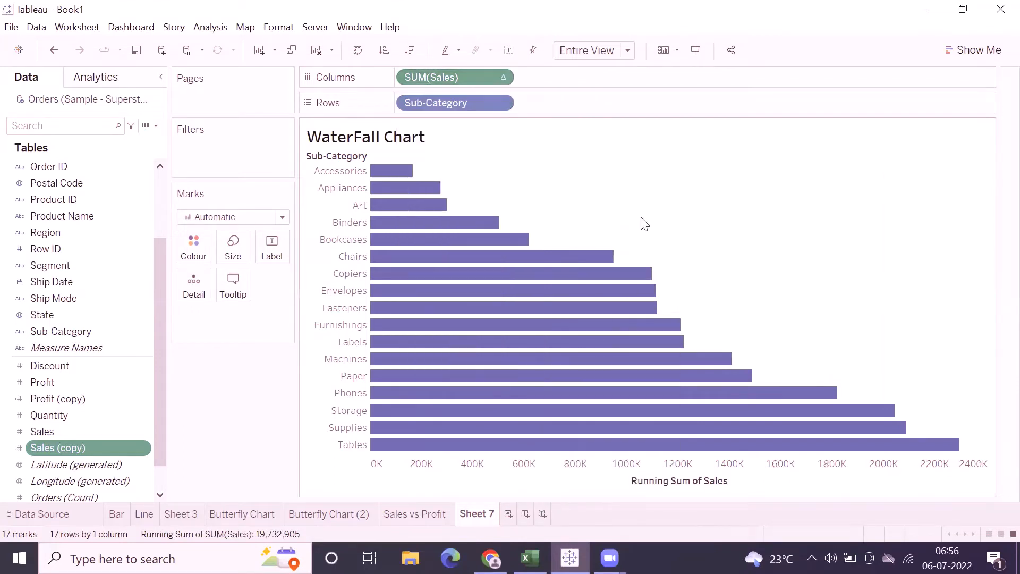
{"action": "mouse_move", "coordinate": [392, 175]}
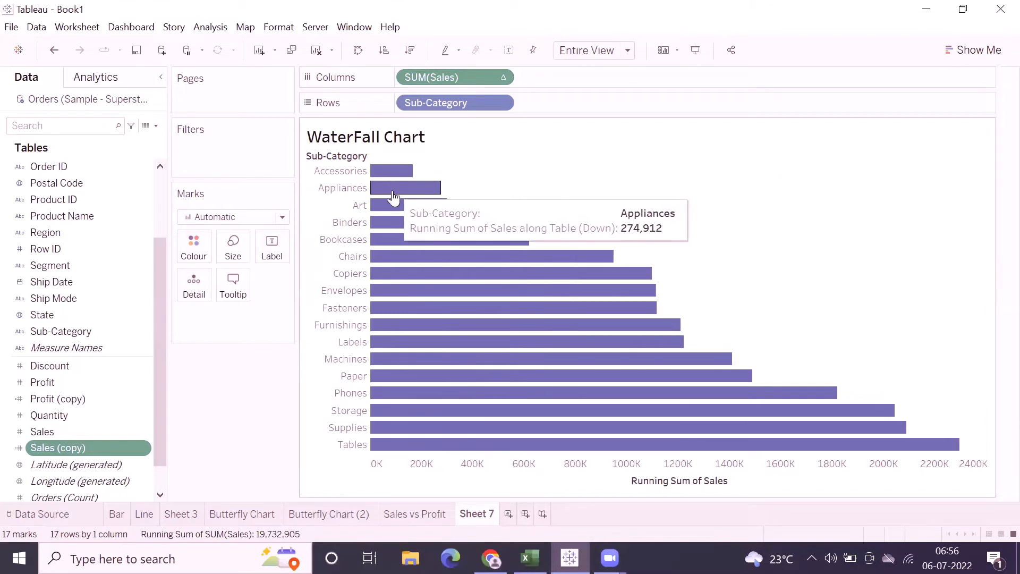
Step: Try sizing the running-sum bars by Sales, and undo that assignment
{"action": "mouse_move", "coordinate": [395, 212]}
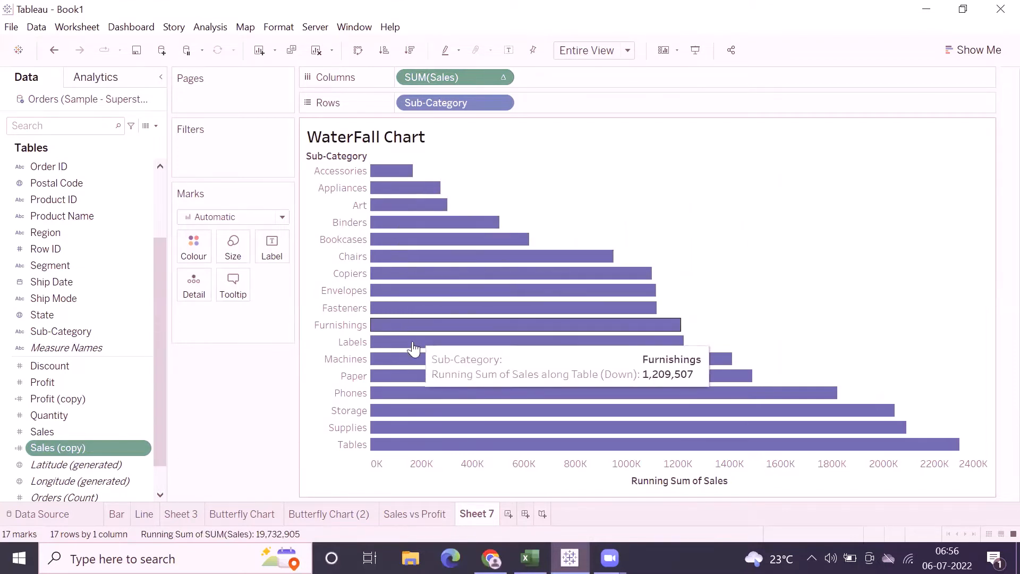
{"action": "mouse_move", "coordinate": [419, 377]}
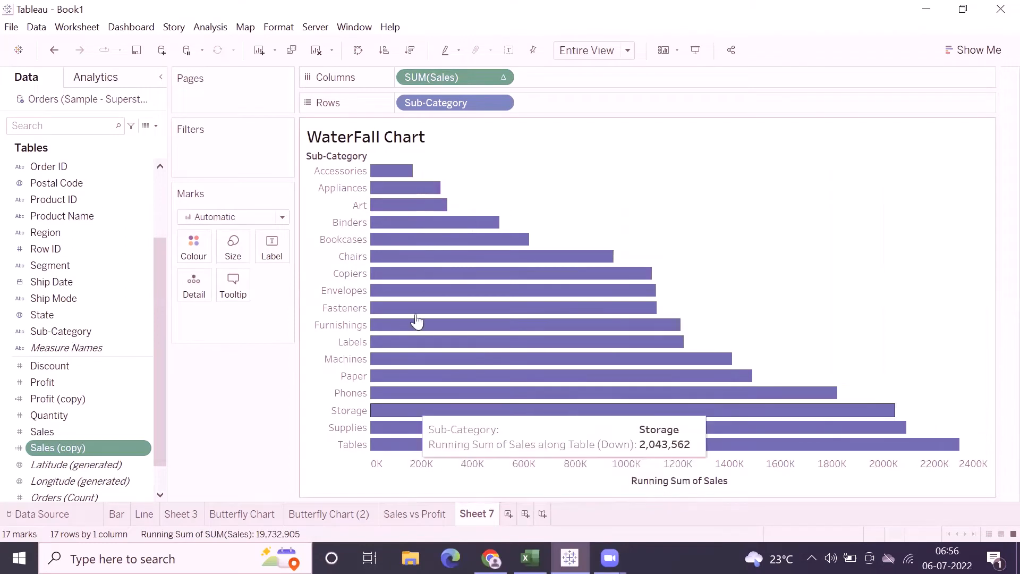
{"action": "mouse_move", "coordinate": [410, 242]}
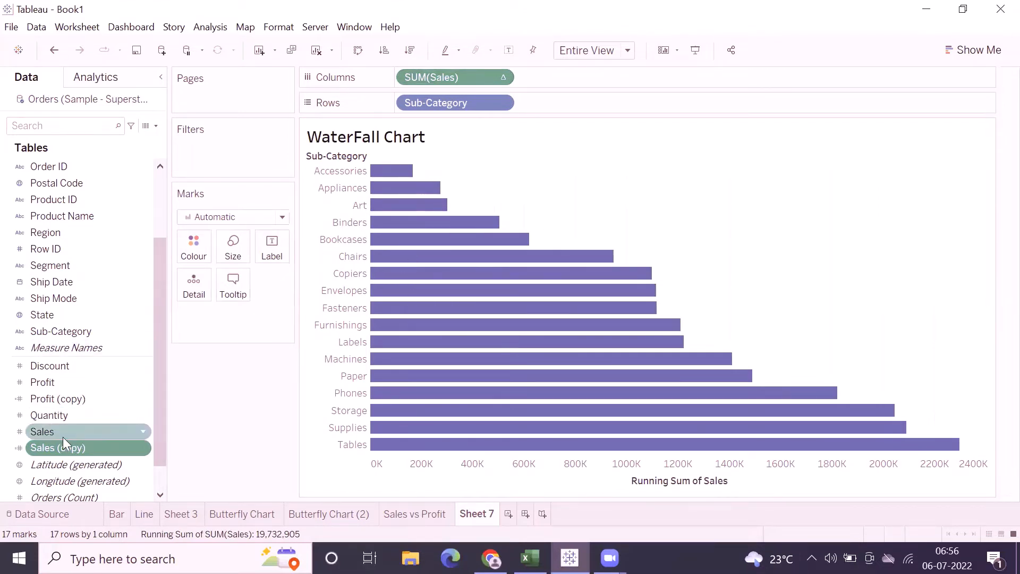
{"action": "left_click_drag", "start_coordinate": [62, 436], "coordinate": [229, 257]}
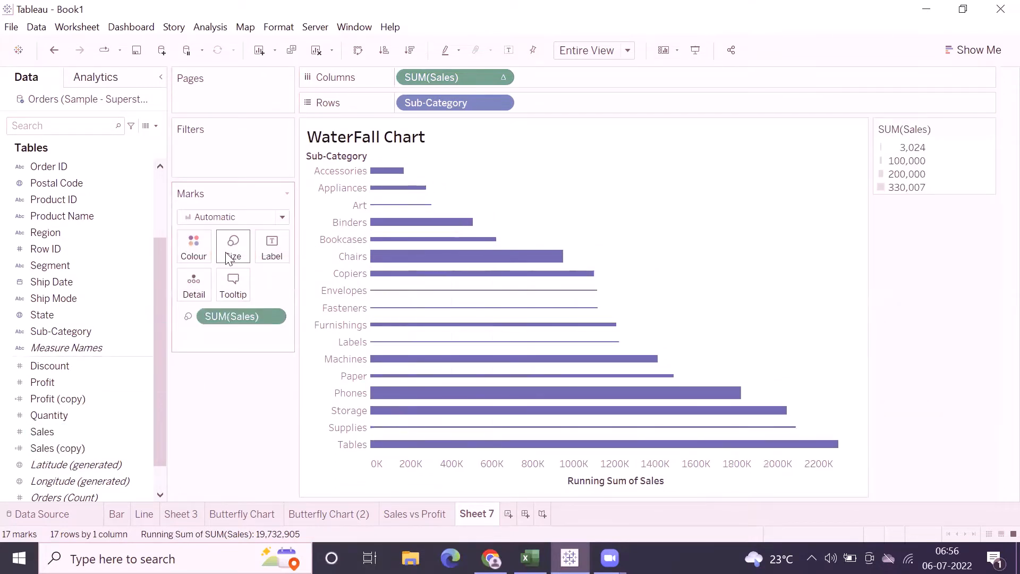
{"action": "key", "text": "ctrl+z"}
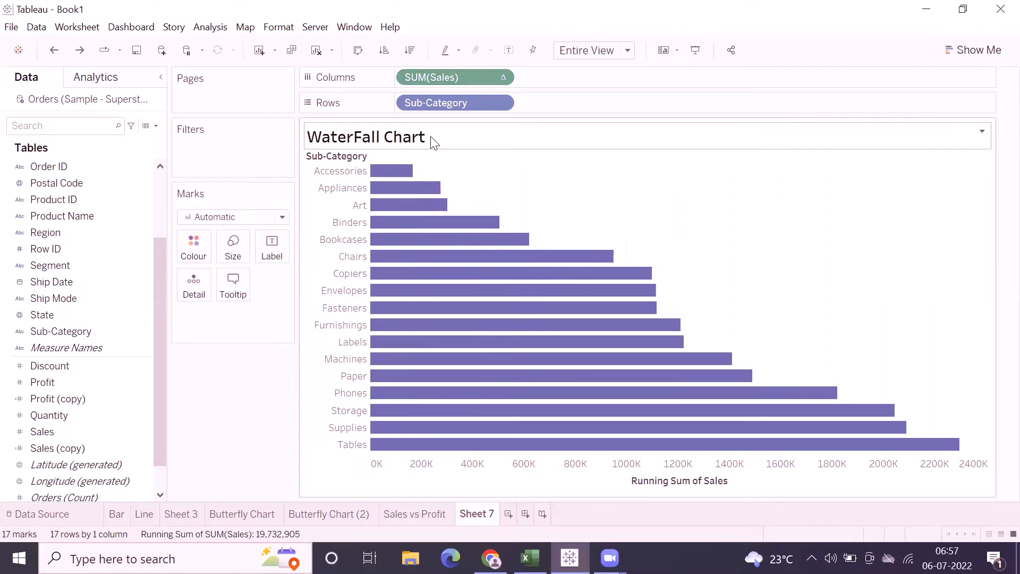
Step: Show the worksheet caption and replace its text with "1. Create a Bar Chart" and "2. Apply Running Sum to Sum(Sales)" on separate lines
{"action": "left_click", "coordinate": [93, 29]}
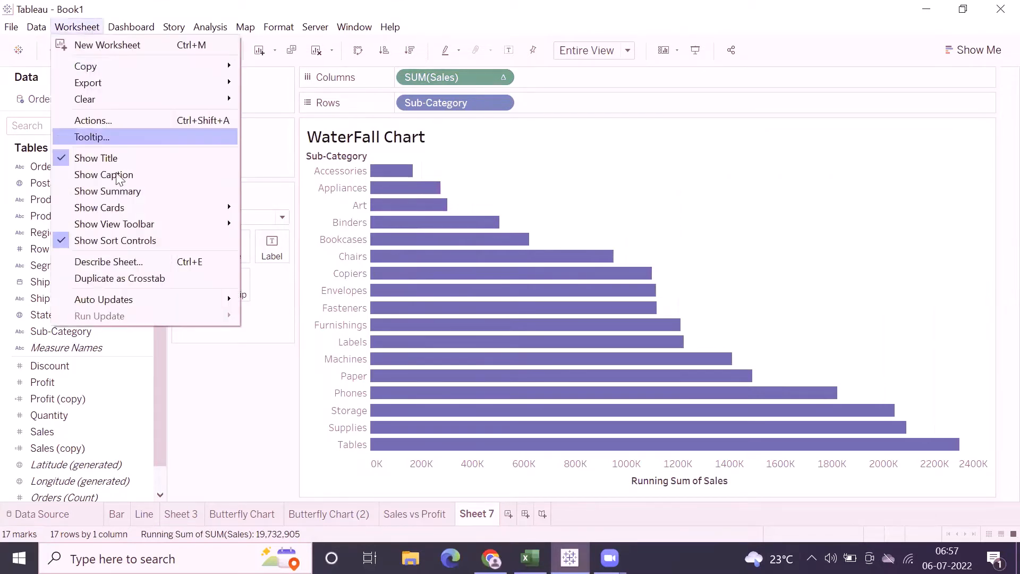
{"action": "left_click", "coordinate": [111, 171]}
{"action": "double_click", "coordinate": [486, 475]}
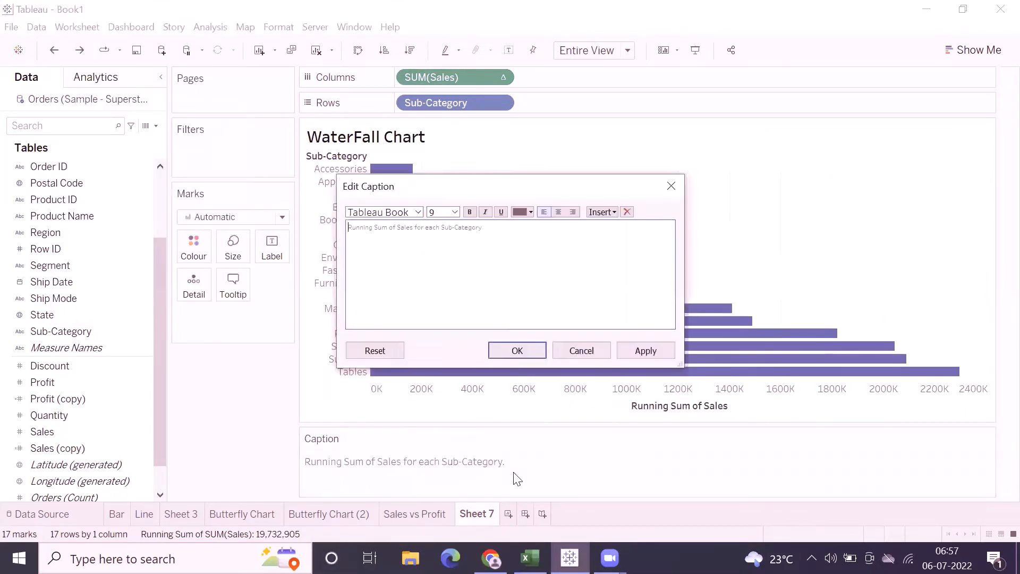
{"action": "left_click_drag", "start_coordinate": [484, 228], "coordinate": [318, 233]}
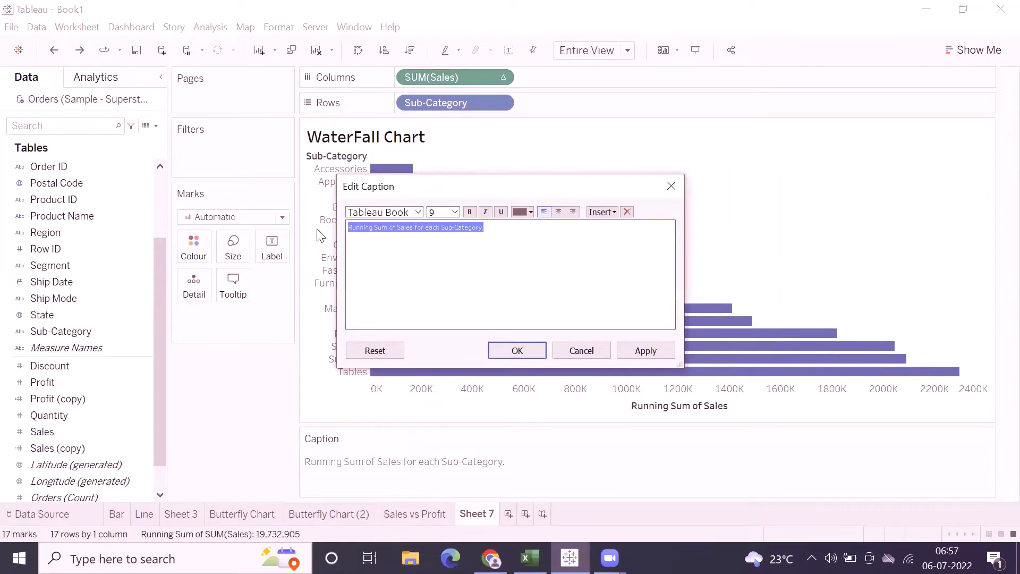
{"action": "key", "text": "BackSpace"}
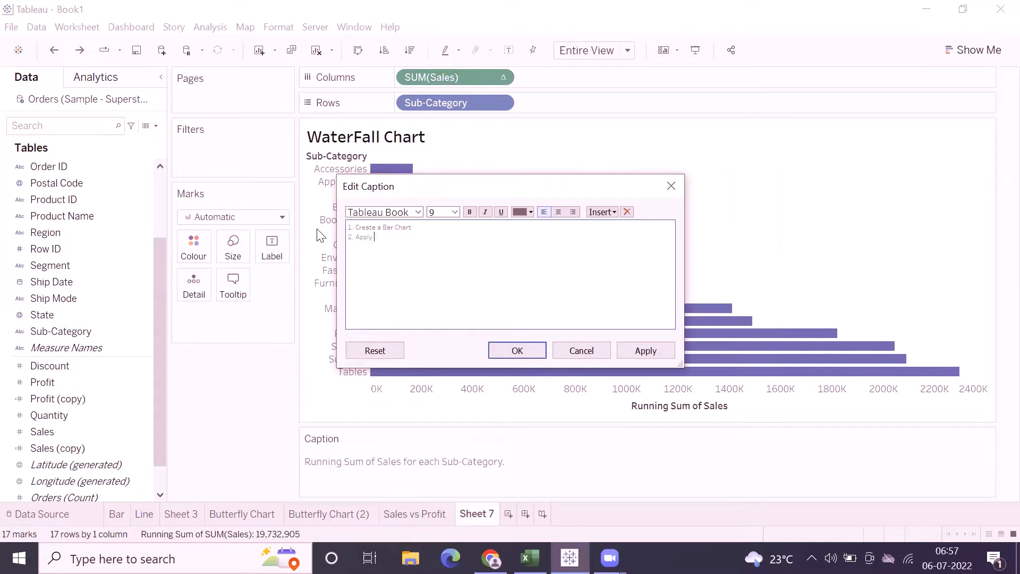
{"action": "type", "text": "ing Sum to Sum(Sales"}
Step: Set the font size of both caption lines to 11
{"action": "left_click_drag", "start_coordinate": [476, 234], "coordinate": [369, 214]}
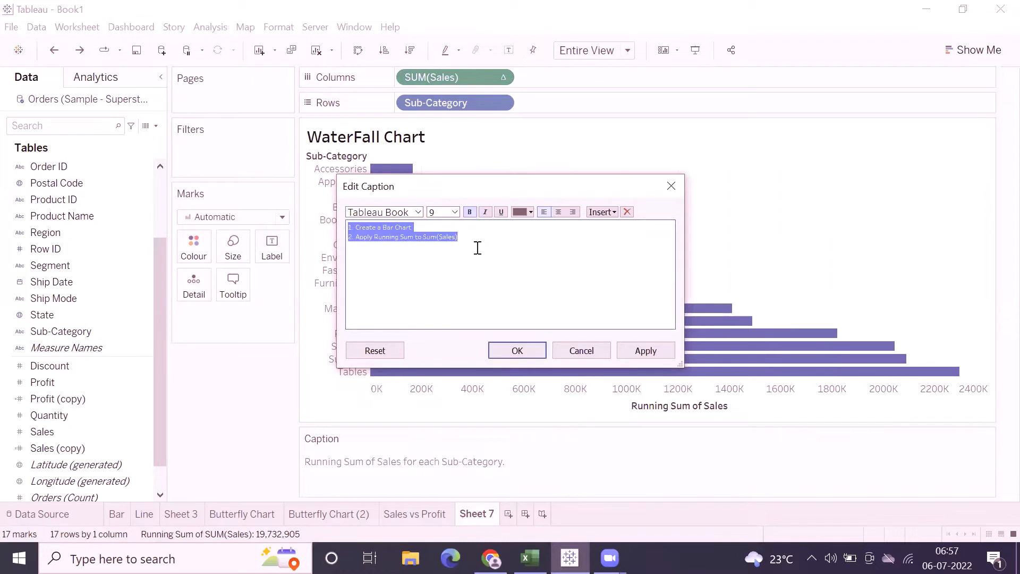
{"action": "left_click", "coordinate": [469, 235]}
{"action": "left_click_drag", "start_coordinate": [486, 252], "coordinate": [312, 221]}
{"action": "left_click", "coordinate": [455, 212]}
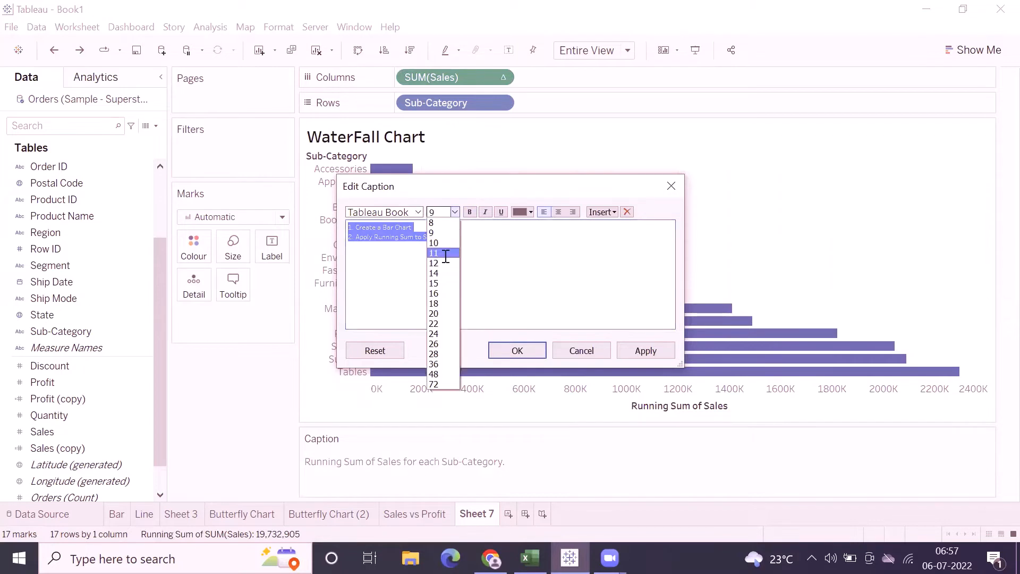
{"action": "left_click", "coordinate": [435, 253]}
Step: Add the caption line "3. Select Gantt Bar from Marks card" and colour the whole caption text black
{"action": "left_click", "coordinate": [499, 237]}
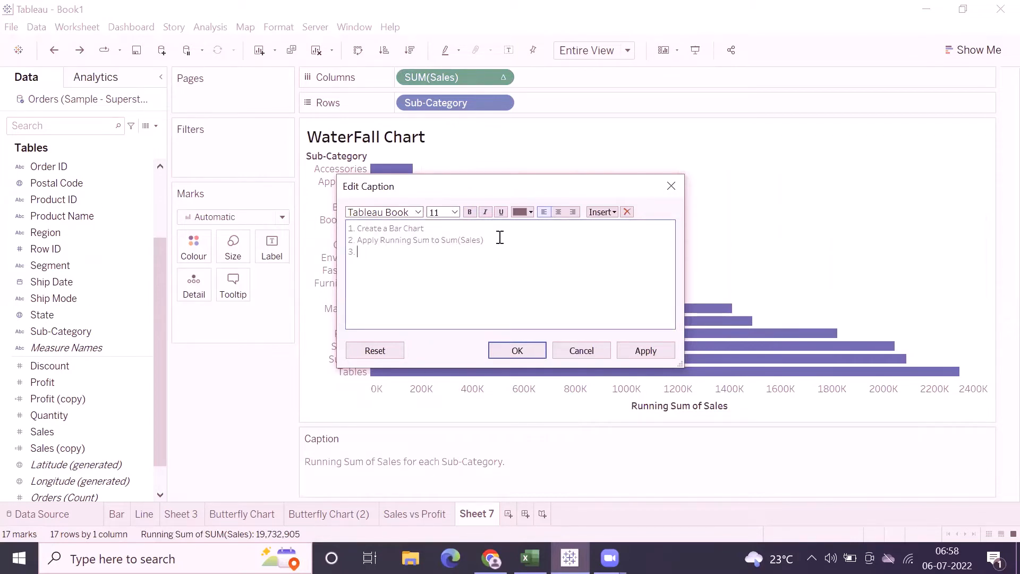
{"action": "type", "text": "3. Select Gantt Bar from Marks card"}
{"action": "key", "text": "ctrl+a"}
{"action": "left_click", "coordinate": [520, 212]}
{"action": "left_click", "coordinate": [521, 226]}
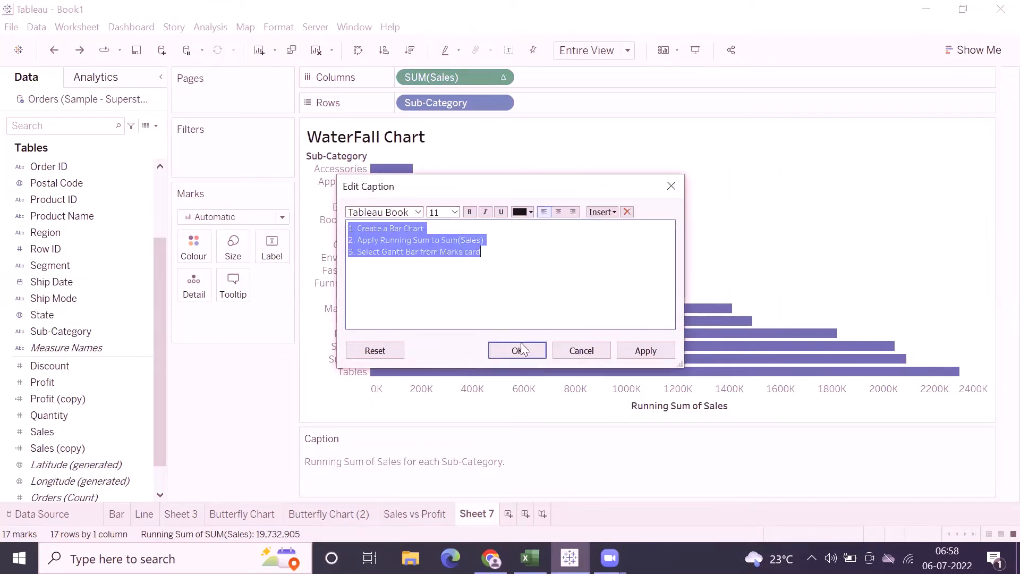
{"action": "left_click", "coordinate": [517, 350]}
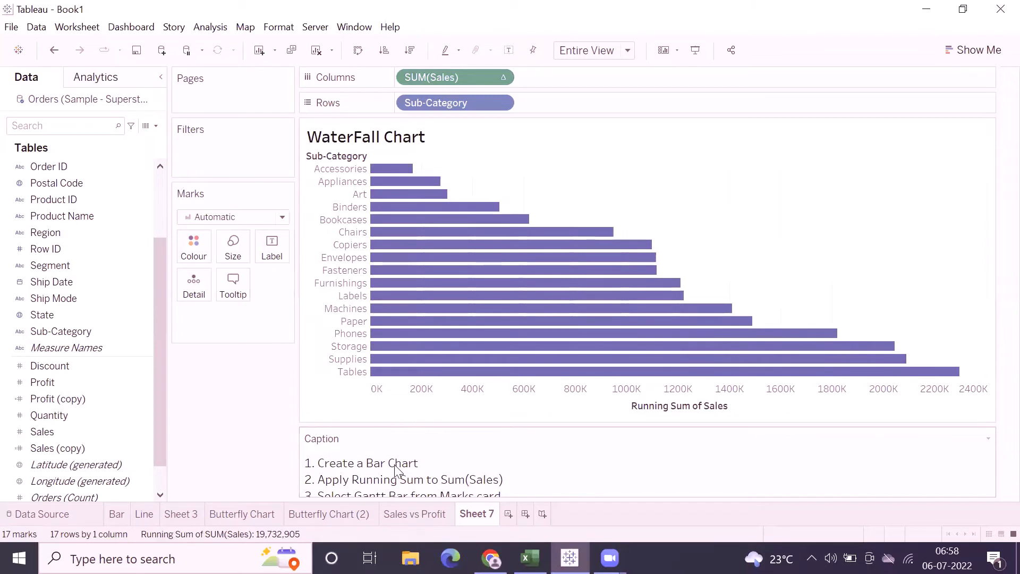
Step: Reduce the font size of the whole caption to 9
{"action": "double_click", "coordinate": [410, 478]}
{"action": "key", "text": "ctrl+a"}
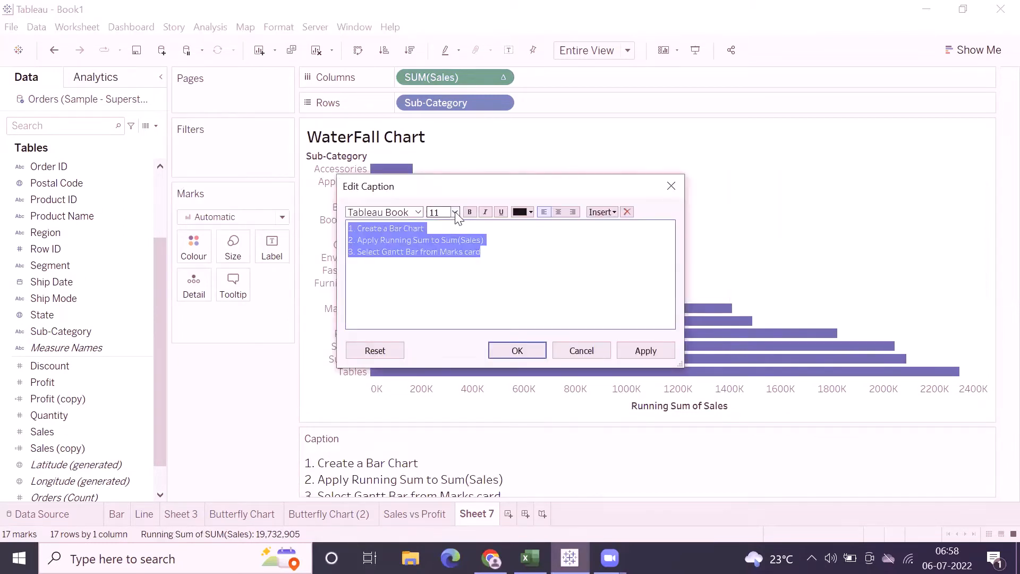
{"action": "left_click", "coordinate": [455, 211]}
{"action": "left_click", "coordinate": [433, 314]}
{"action": "left_click", "coordinate": [517, 350]}
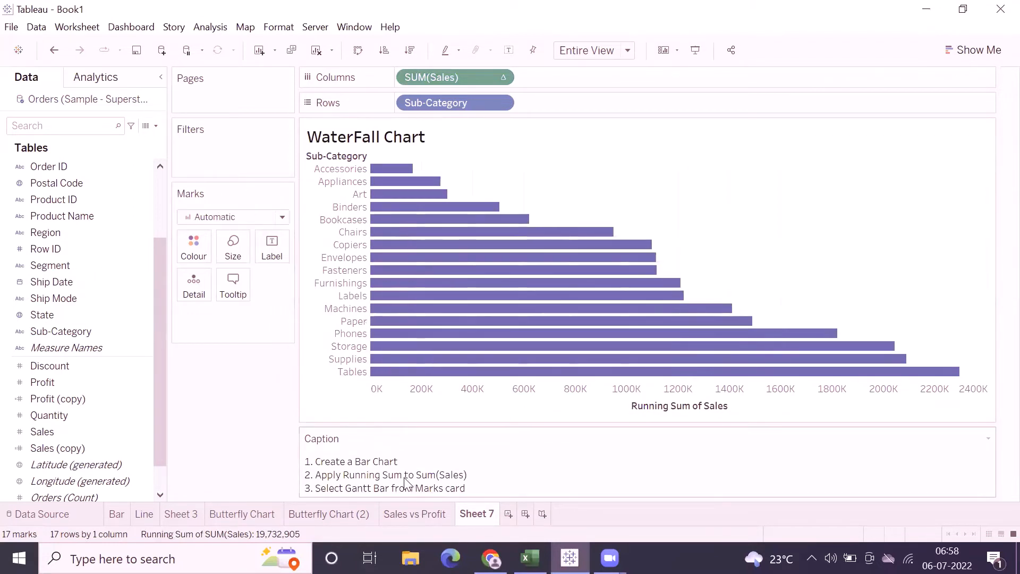
Step: Try the Circle mark type on the running sum chart
{"action": "left_click", "coordinate": [215, 217]}
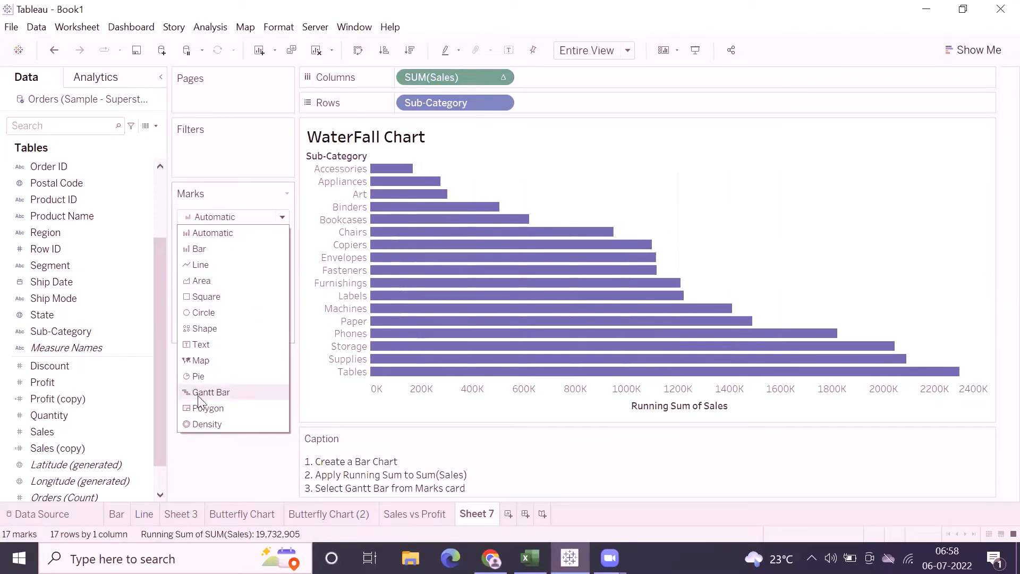
{"action": "left_click", "coordinate": [499, 169]}
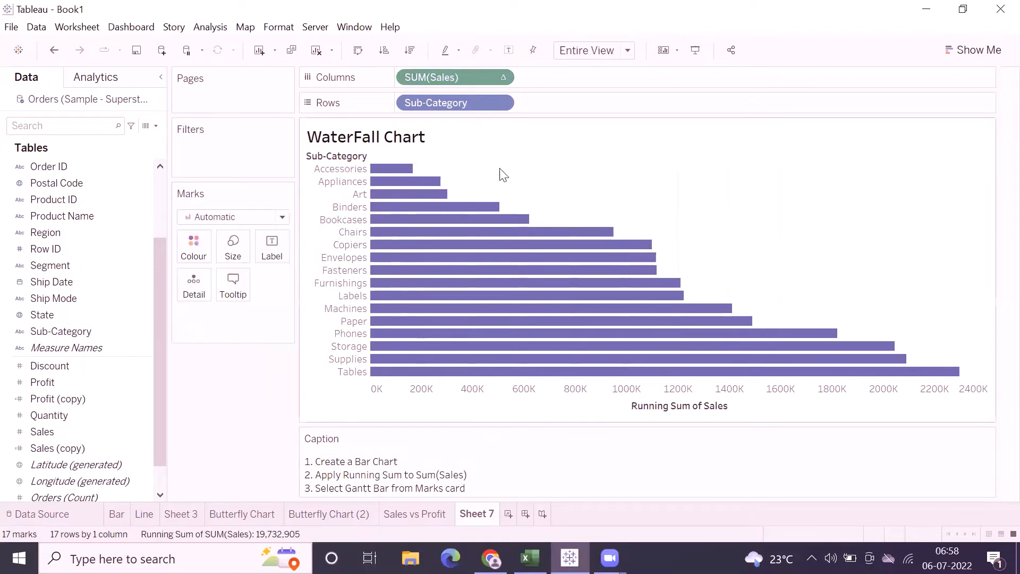
{"action": "mouse_move", "coordinate": [440, 181]}
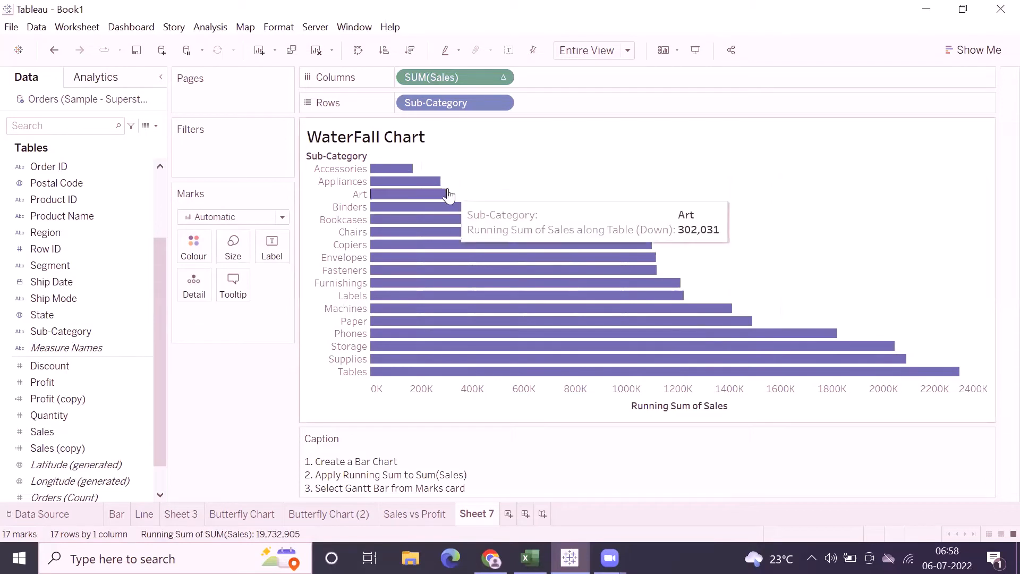
{"action": "left_click", "coordinate": [250, 217]}
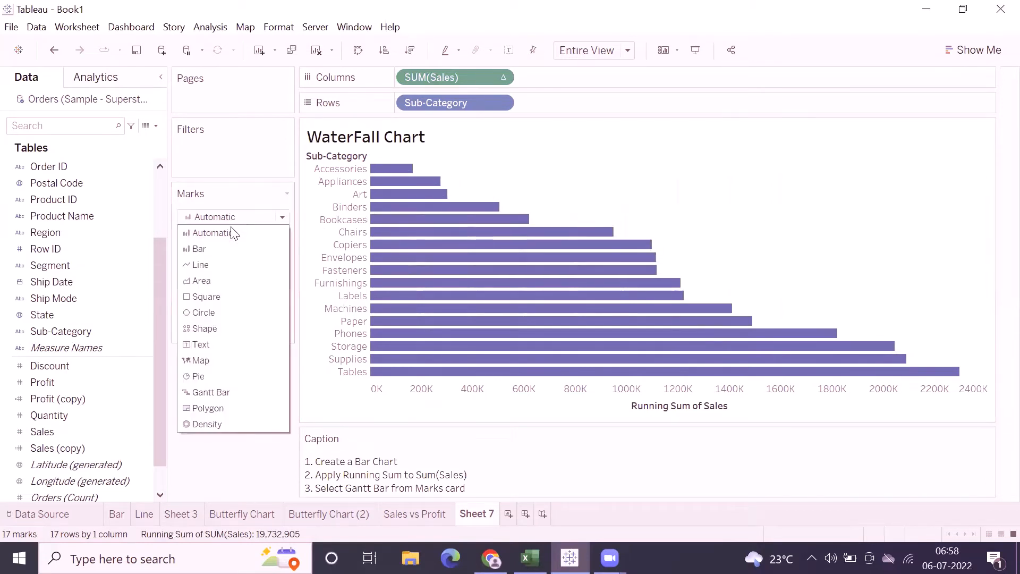
{"action": "left_click", "coordinate": [212, 312]}
{"action": "mouse_move", "coordinate": [409, 176]}
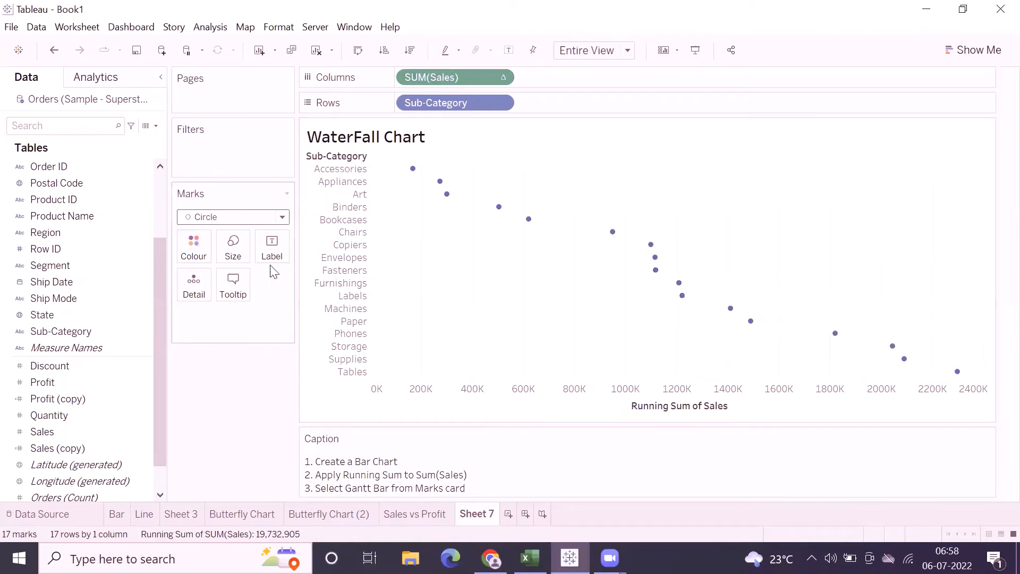
Step: Change the chart's mark type to Gantt Bar
{"action": "left_click", "coordinate": [234, 217]}
{"action": "left_click", "coordinate": [212, 394]}
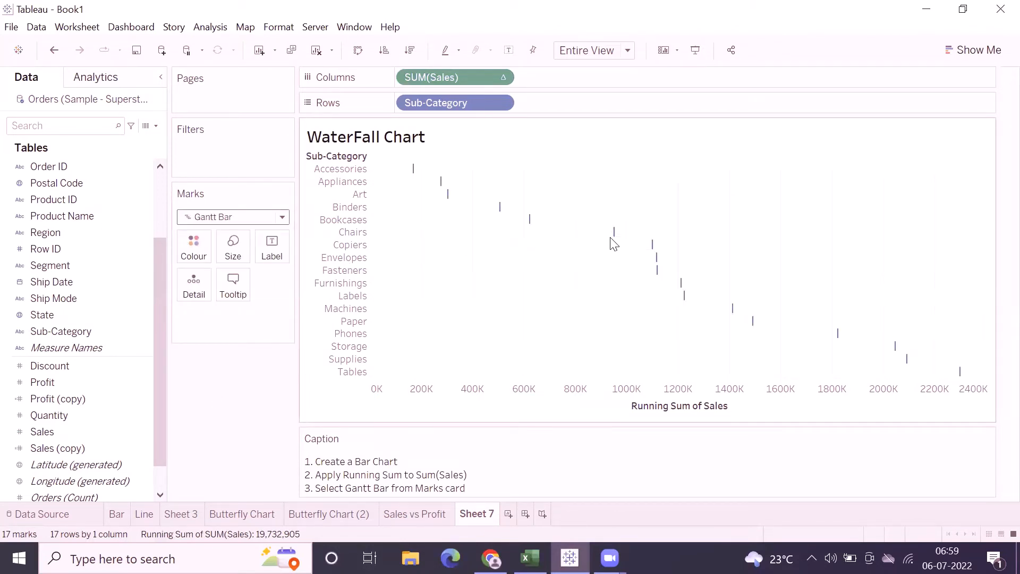
Step: Add "4. Drop -Sales into Size in the marks card" to the caption and move the caption to the right side of the chart
{"action": "double_click", "coordinate": [484, 490]}
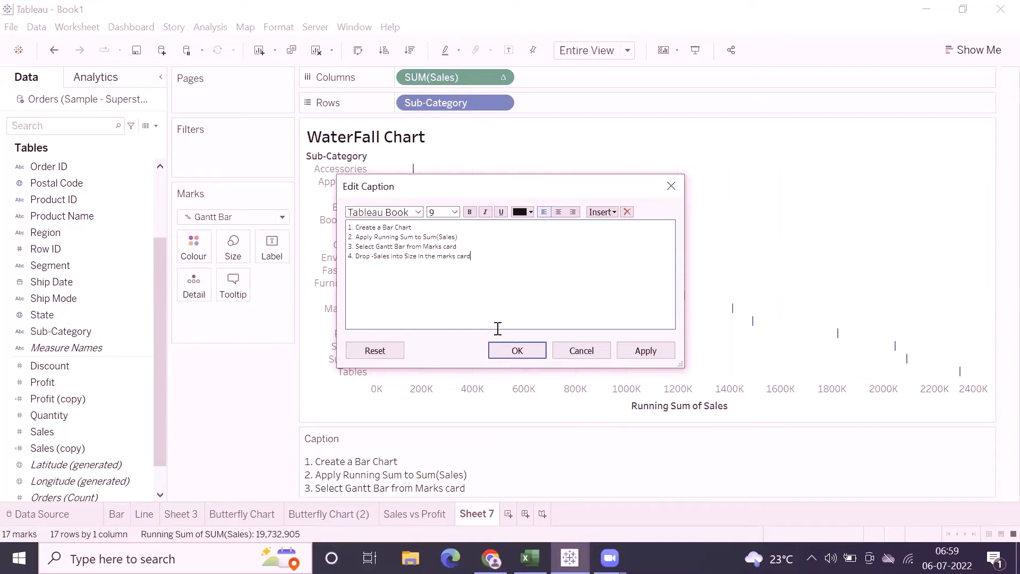
{"action": "left_click", "coordinate": [507, 351]}
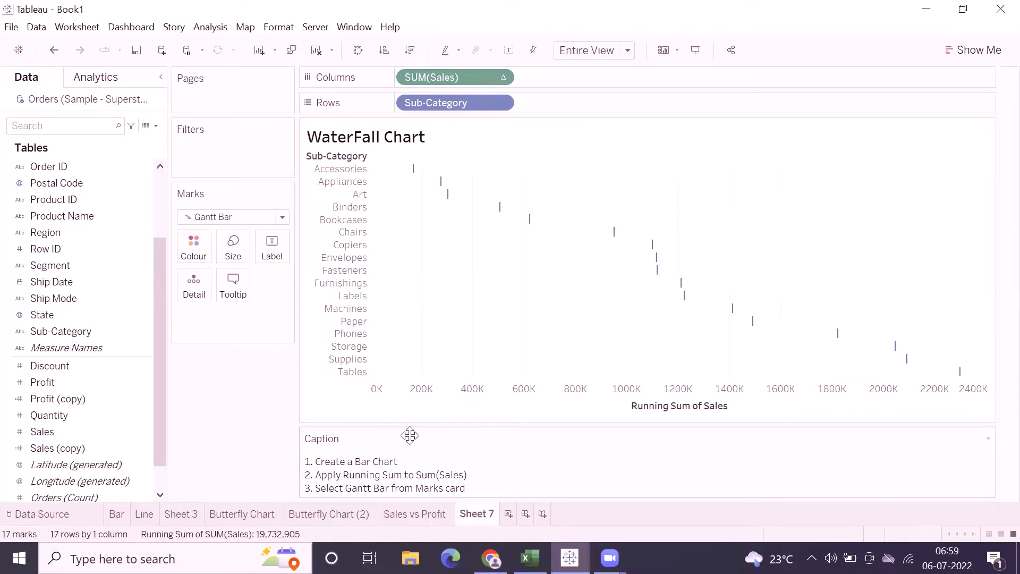
{"action": "left_click_drag", "start_coordinate": [451, 433], "coordinate": [950, 325]}
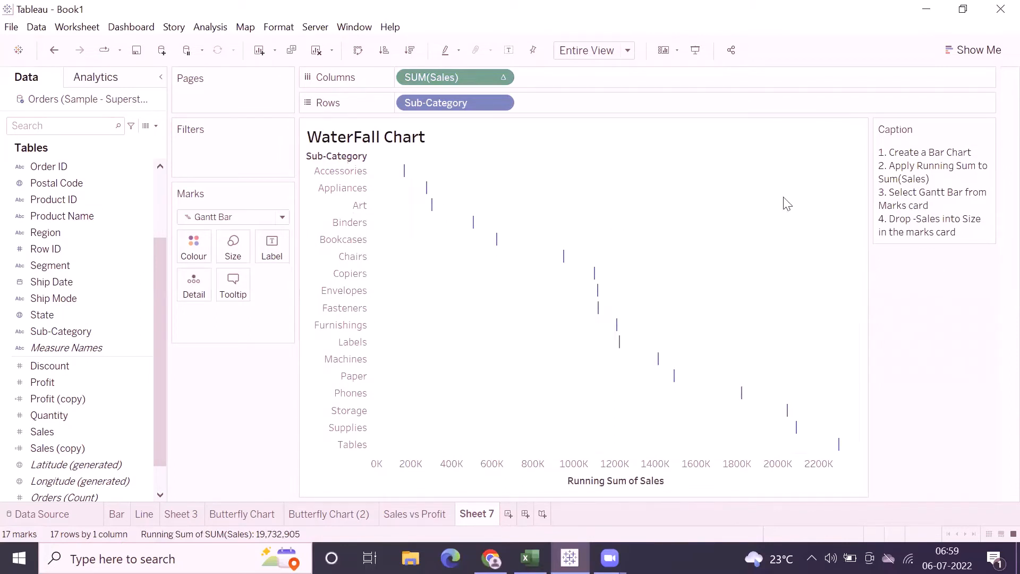
Step: Size the Gantt bars by Sales, and replace that measure with Sales (copy)
{"action": "left_click_drag", "start_coordinate": [43, 432], "coordinate": [229, 248]}
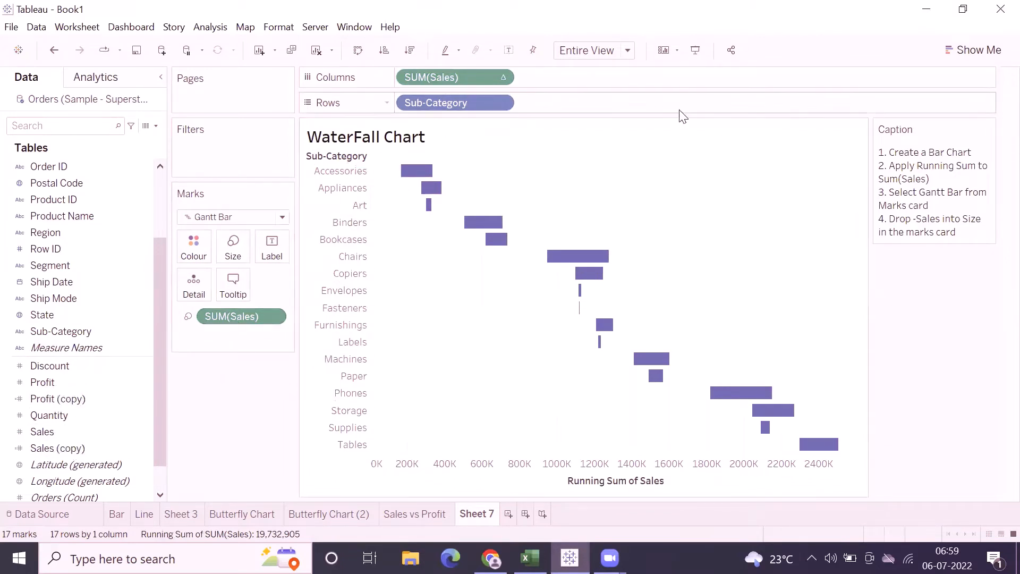
{"action": "mouse_move", "coordinate": [424, 197]}
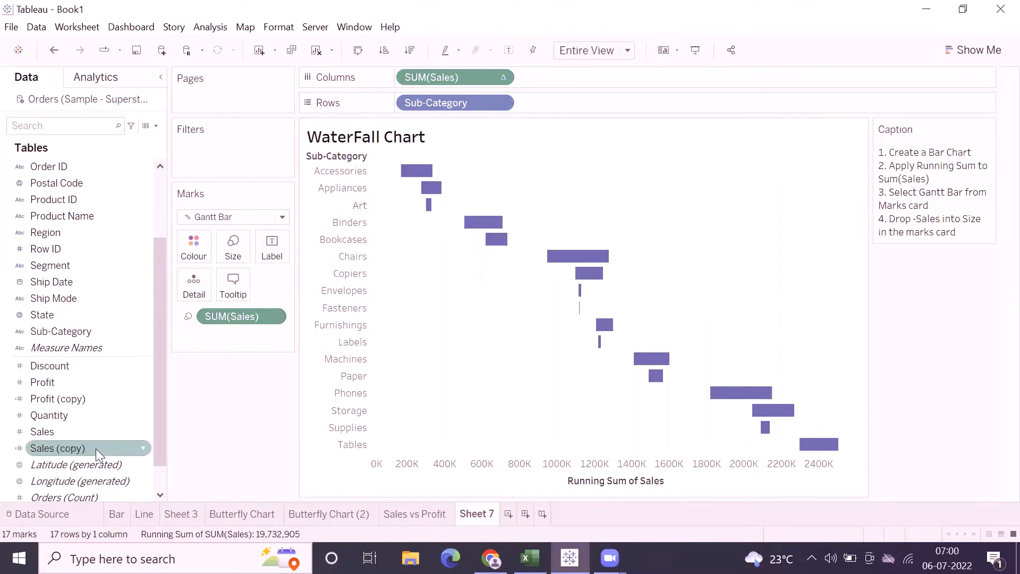
{"action": "left_click_drag", "start_coordinate": [78, 449], "coordinate": [233, 245]}
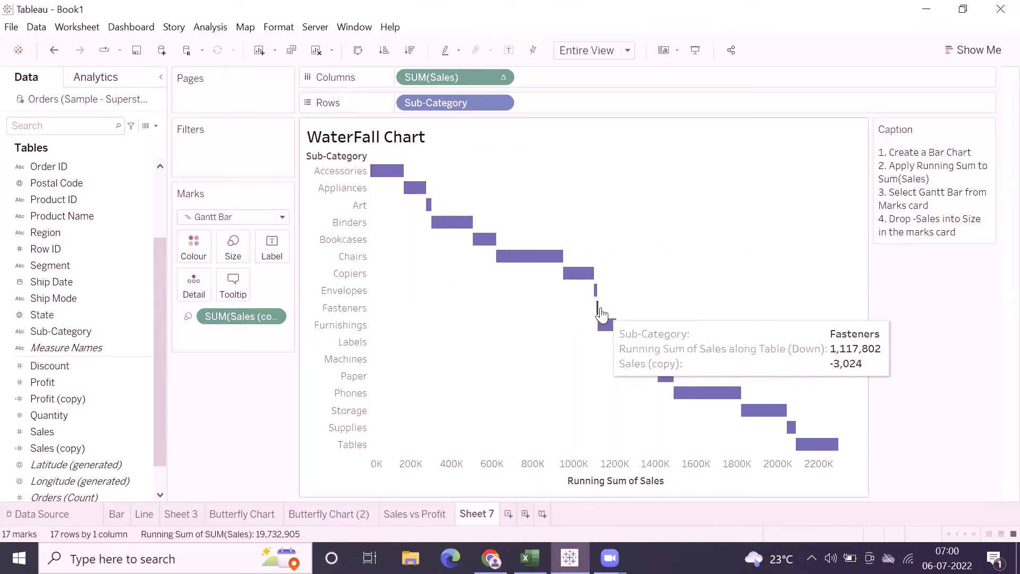
Step: Switch to Chrome, go to google.com and search for "waterfall model"
{"action": "left_click", "coordinate": [490, 557]}
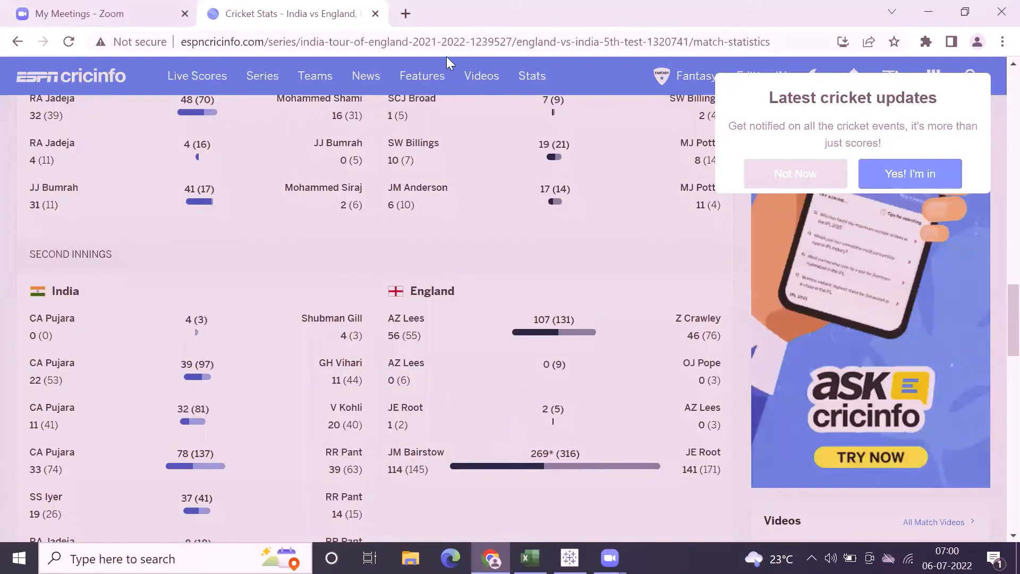
{"action": "left_click", "coordinate": [407, 40]}
{"action": "type", "text": "goo"}
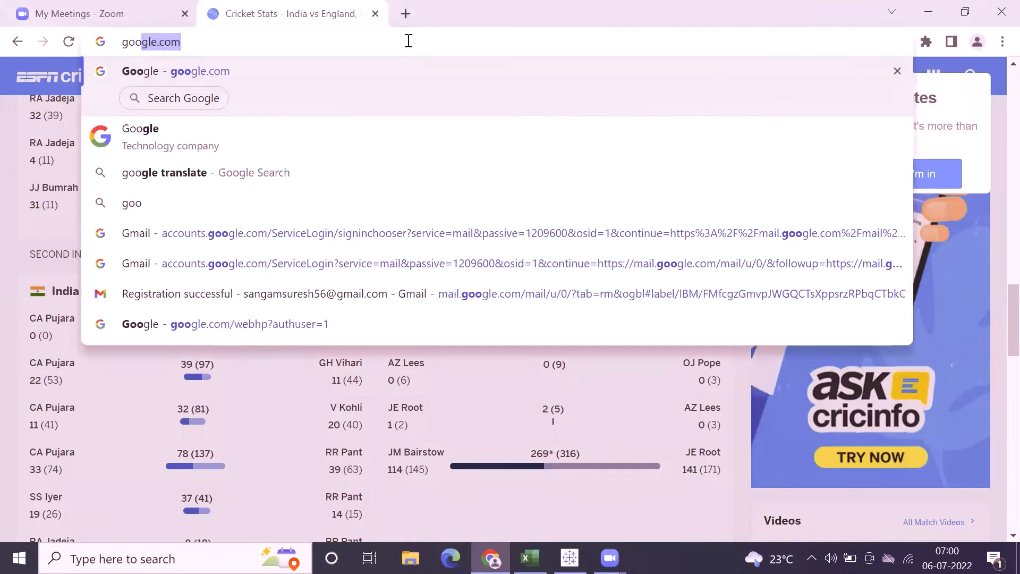
{"action": "key", "text": "Return"}
{"action": "type", "text": "water"}
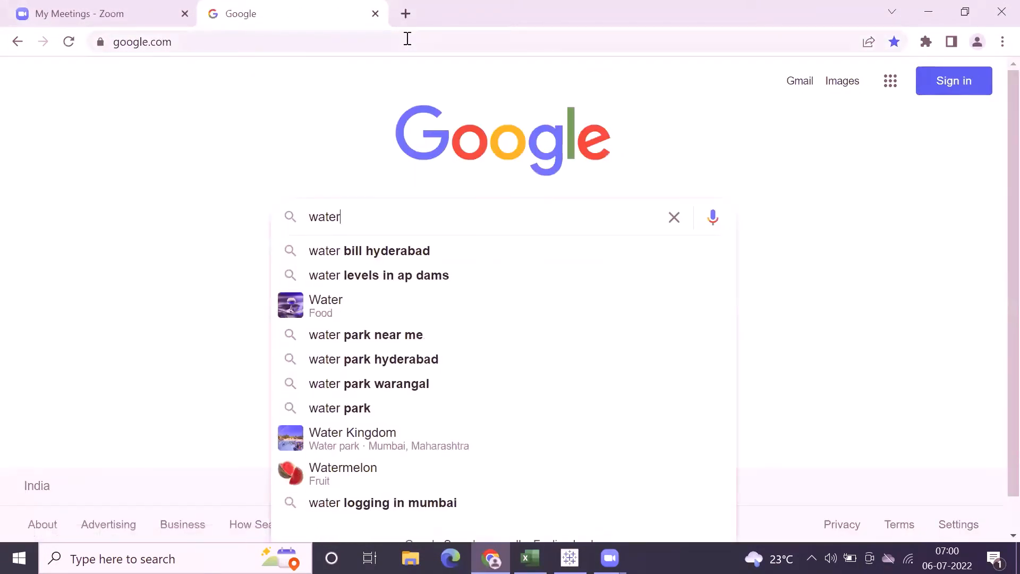
{"action": "type", "text": "fall m"}
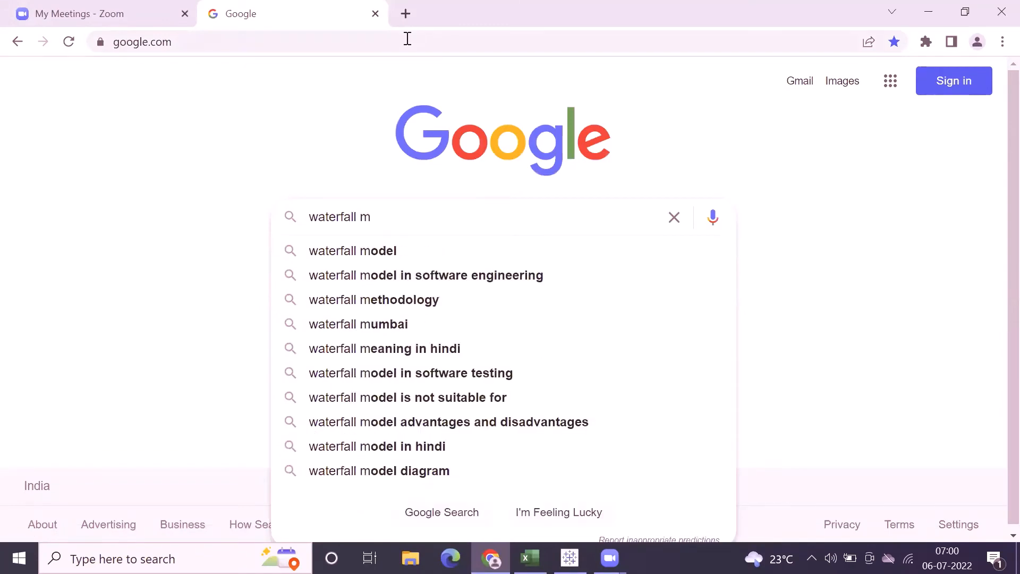
{"action": "type", "text": "o"}
{"action": "left_click", "coordinate": [365, 257]}
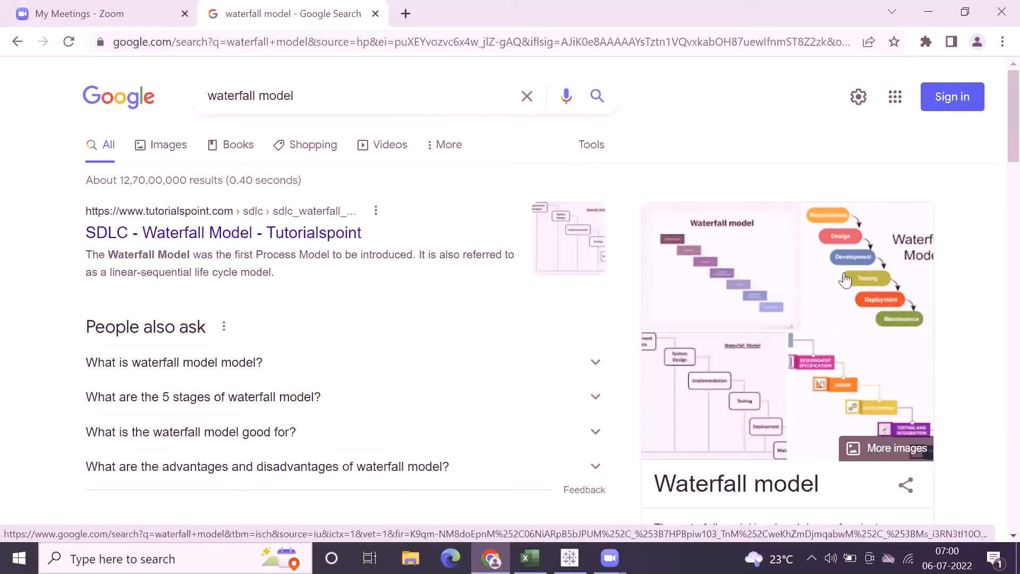
Step: Browse the waterfall model image results and enlarge the JIRA Waterfall Model diagram from Javatpoint
{"action": "left_click", "coordinate": [845, 279]}
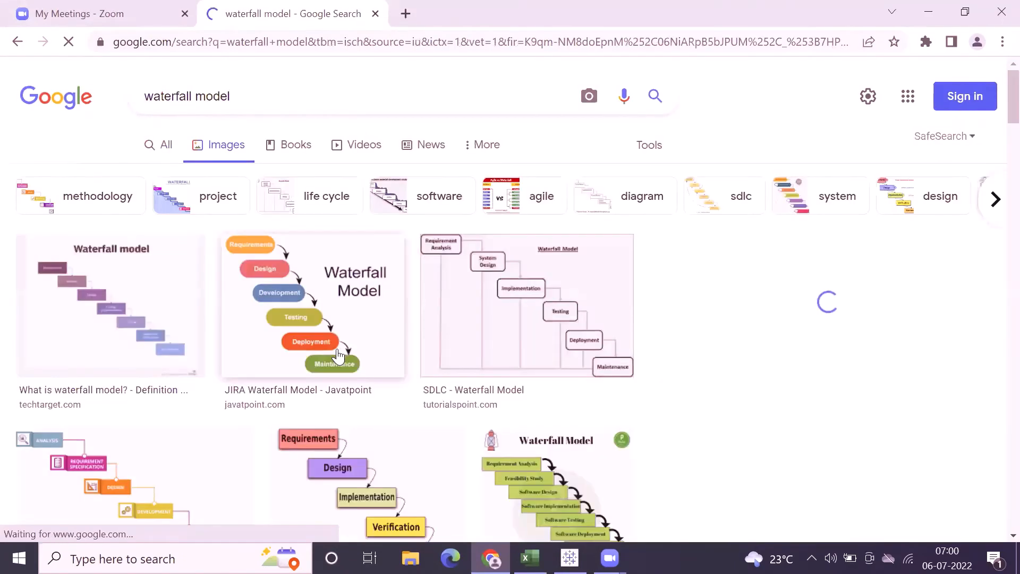
{"action": "left_click", "coordinate": [400, 322]}
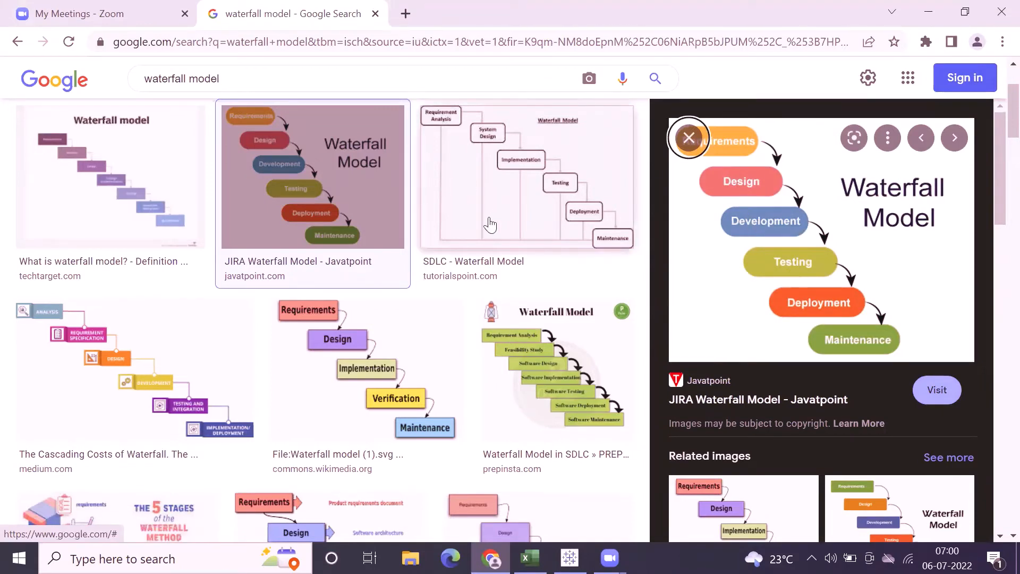
Step: Switch to the Excel workbook, and return to the waterfall chart in Tableau
{"action": "left_click", "coordinate": [530, 557]}
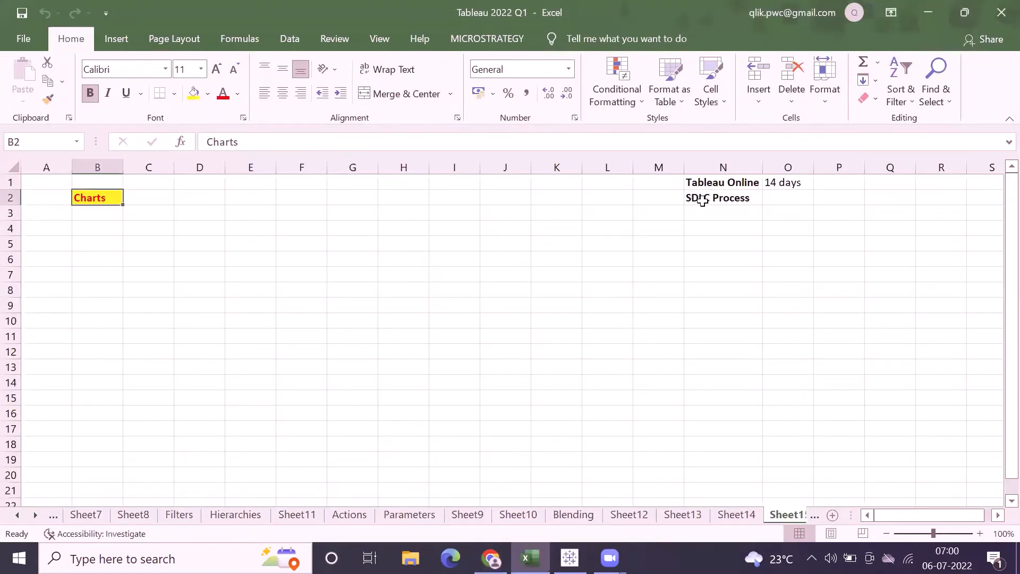
{"action": "left_click", "coordinate": [702, 200]}
{"action": "left_click", "coordinate": [569, 557]}
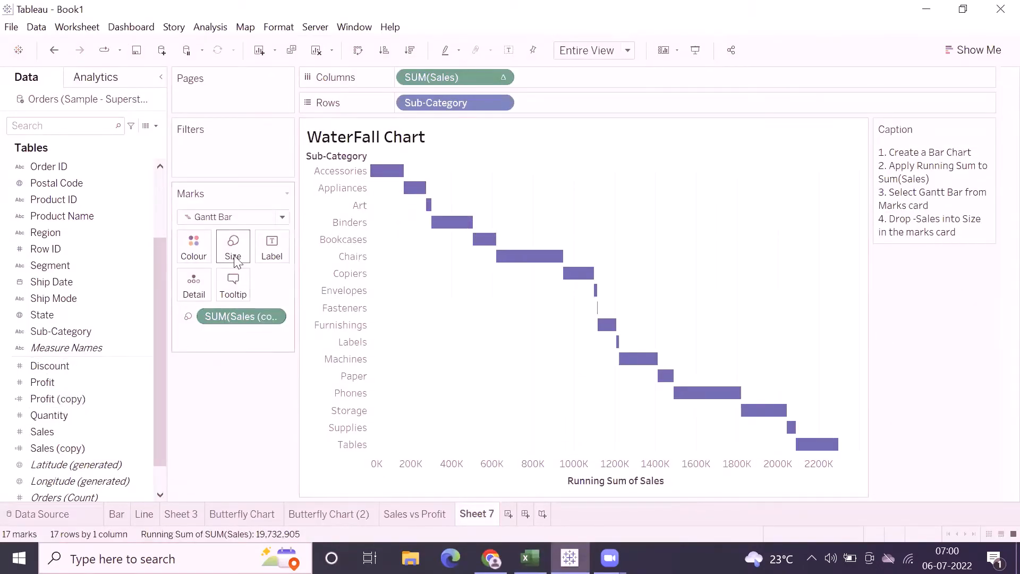
Step: Try Sales as the size of the Gantt bars and replace it with Sales (copy)
{"action": "left_click_drag", "start_coordinate": [45, 431], "coordinate": [233, 248]}
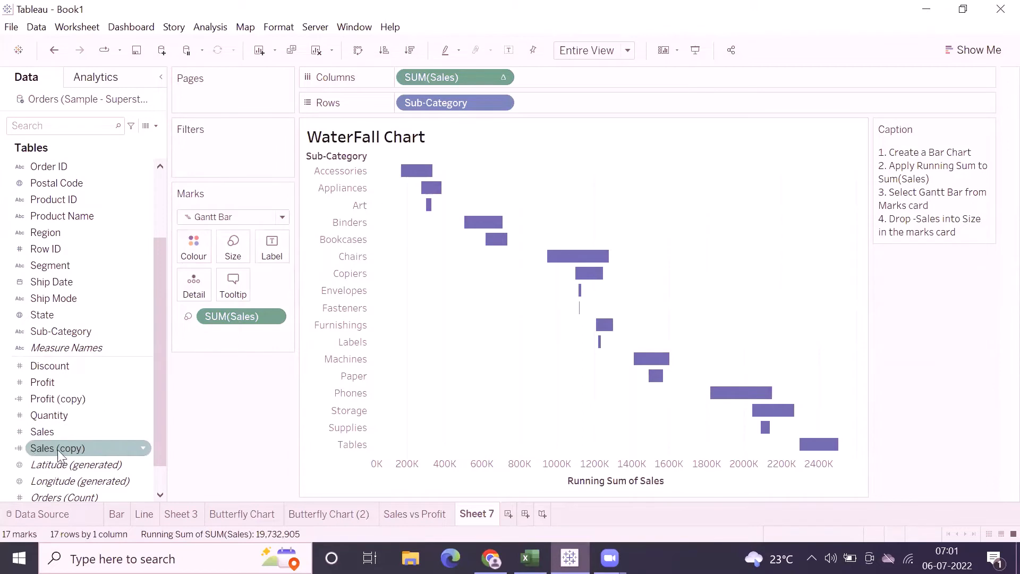
{"action": "left_click_drag", "start_coordinate": [58, 448], "coordinate": [229, 260]}
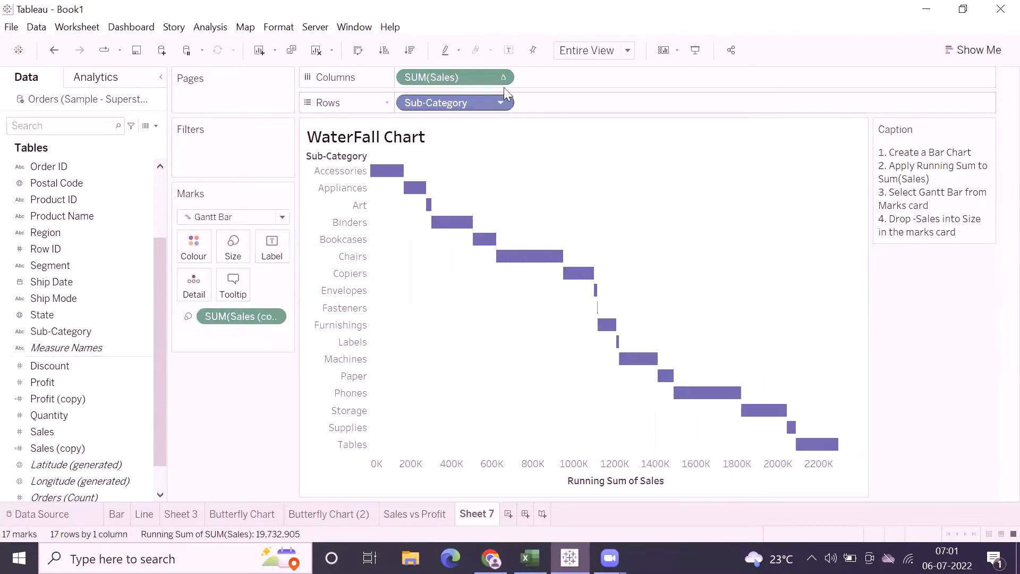
{"action": "mouse_move", "coordinate": [423, 196]}
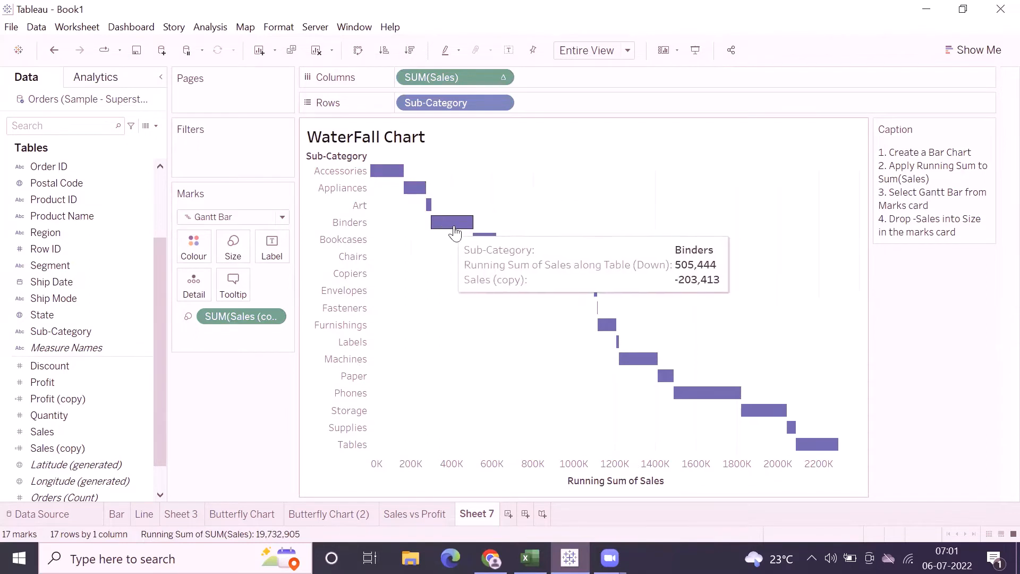
{"action": "mouse_move", "coordinate": [483, 242]}
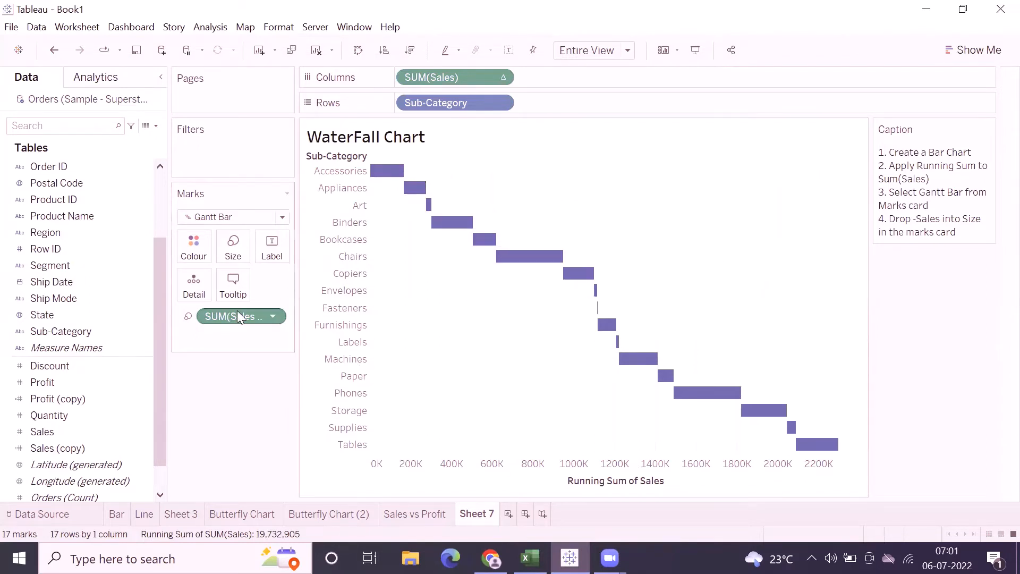
Step: Open the caption for editing without changing it, and reapply the Running Total quick table calculation to Sales on Columns
{"action": "double_click", "coordinate": [938, 229]}
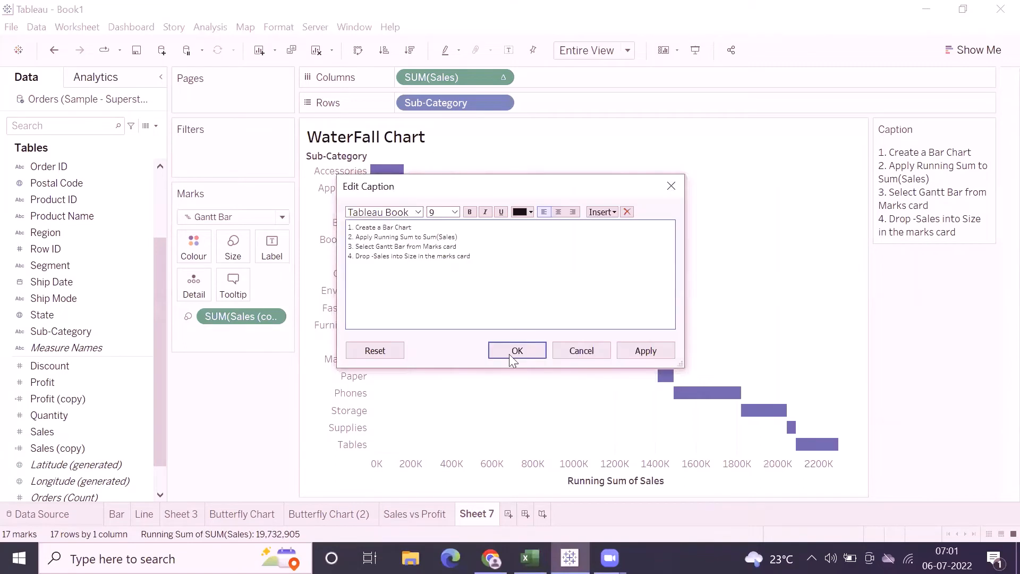
{"action": "left_click", "coordinate": [580, 353]}
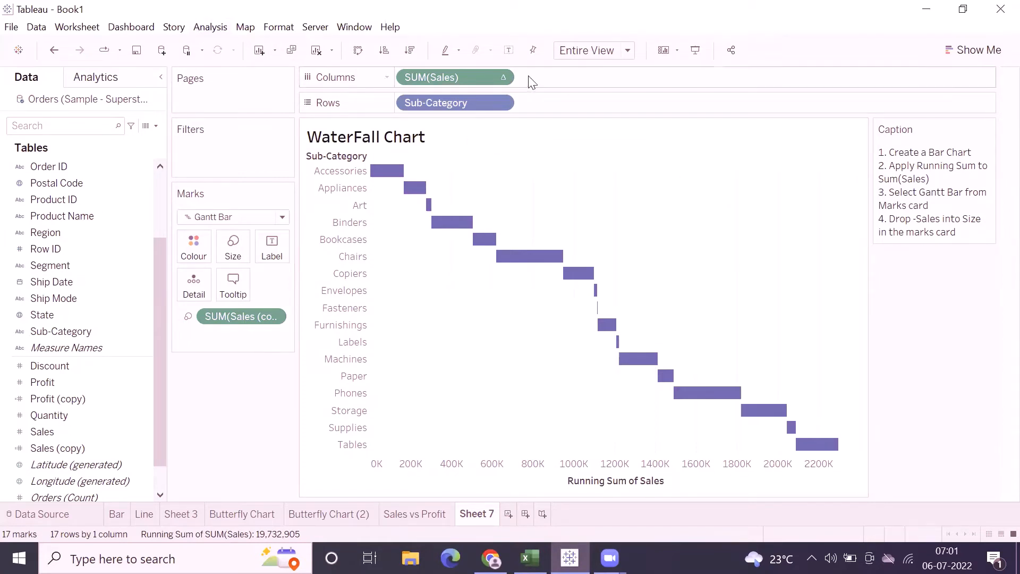
{"action": "left_click", "coordinate": [501, 77]}
{"action": "mouse_move", "coordinate": [489, 354]}
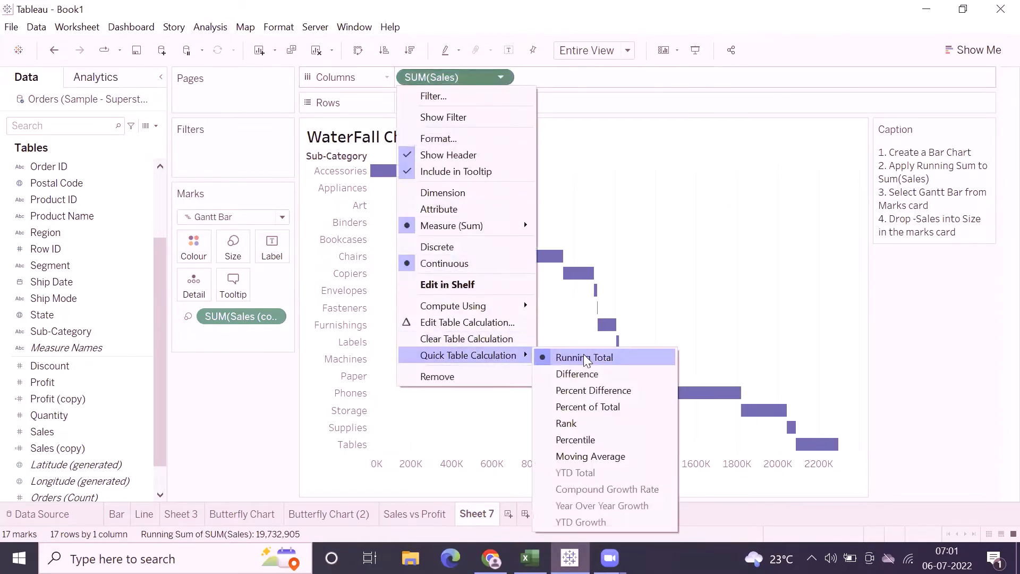
{"action": "left_click", "coordinate": [586, 359]}
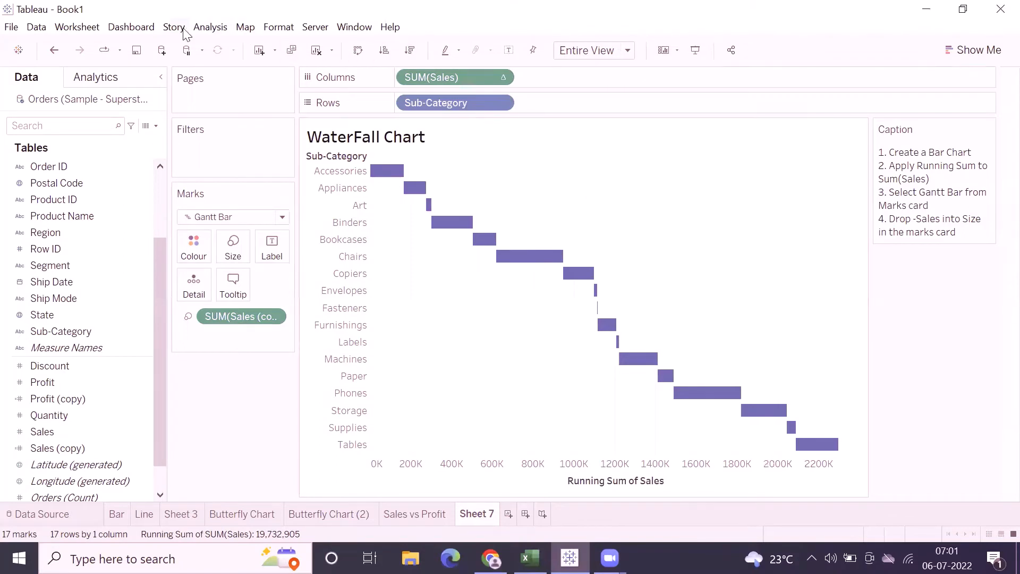
{"action": "left_click", "coordinate": [210, 26]}
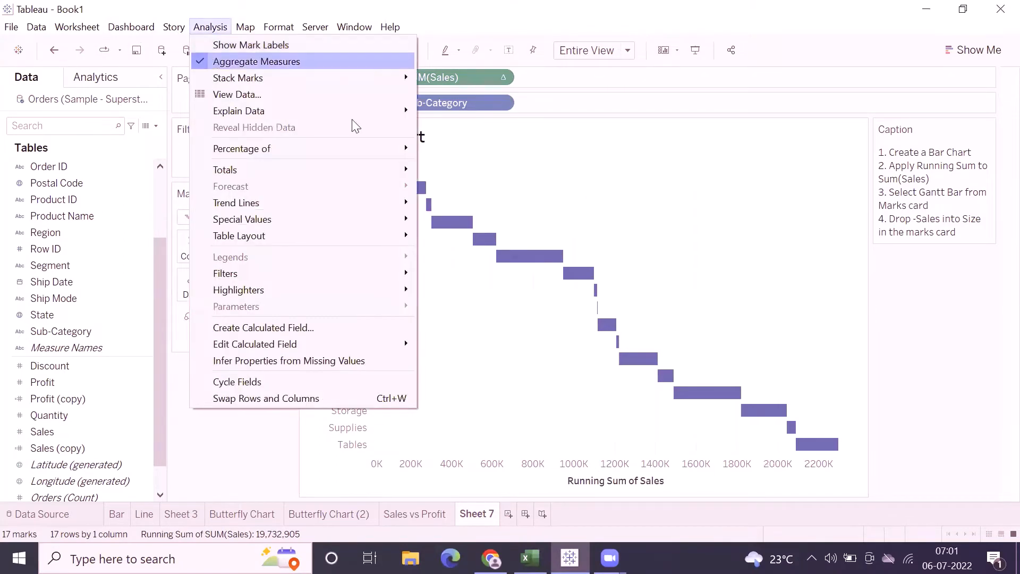
{"action": "left_click", "coordinate": [596, 182]}
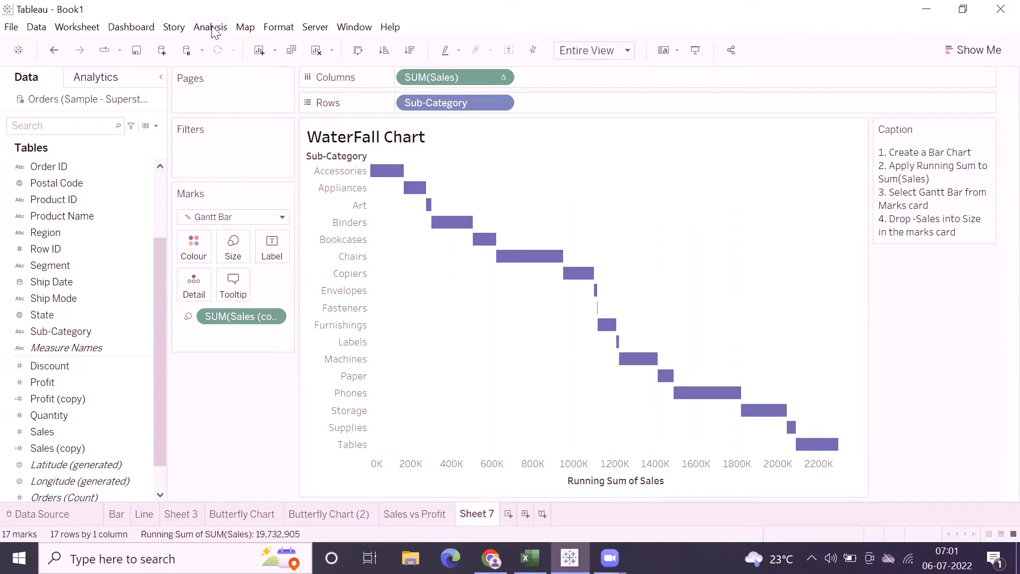
{"action": "mouse_move", "coordinate": [382, 174]}
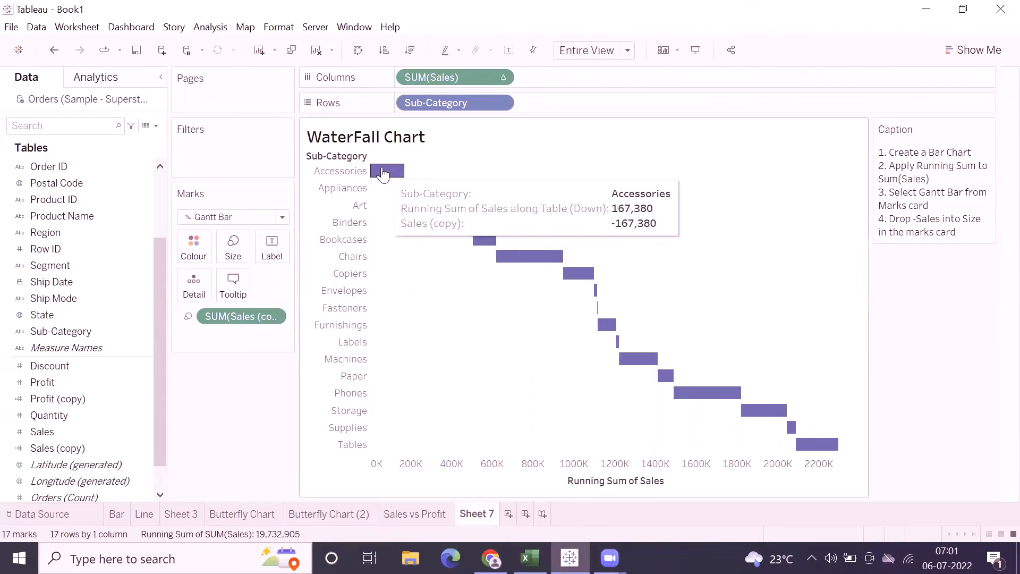
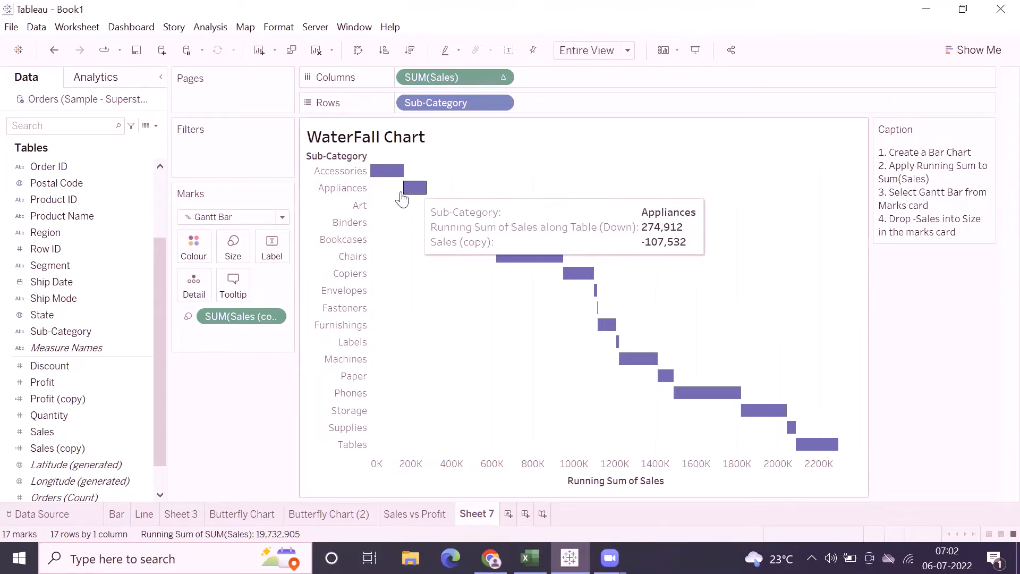
Step: Try labelling the Gantt bars with Sales, comparing with the Butterfly Chart sheet, and remove the label
{"action": "left_click_drag", "start_coordinate": [61, 425], "coordinate": [271, 246]}
{"action": "mouse_move", "coordinate": [412, 193]}
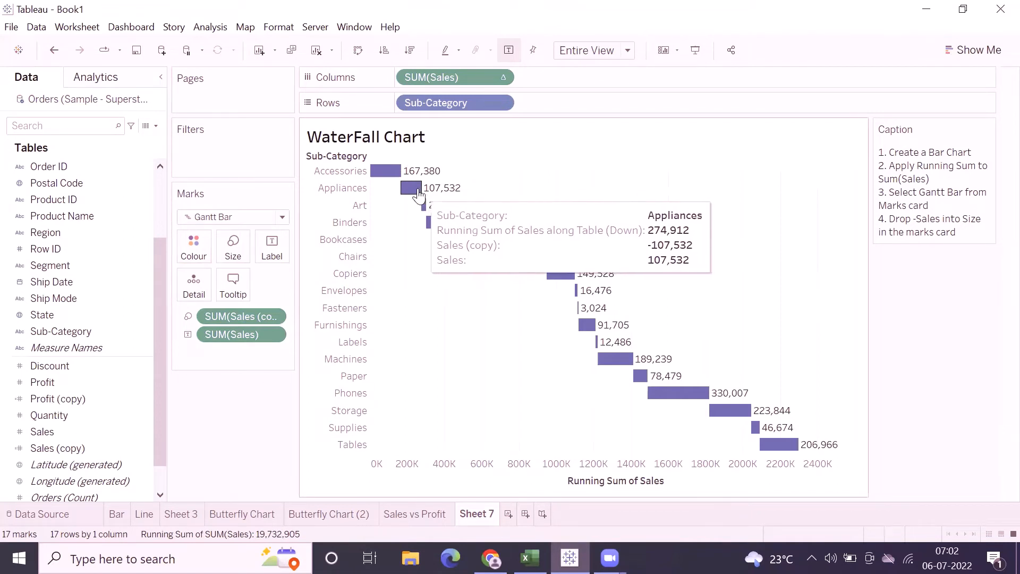
{"action": "left_click", "coordinate": [177, 514]}
{"action": "left_click", "coordinate": [245, 514]}
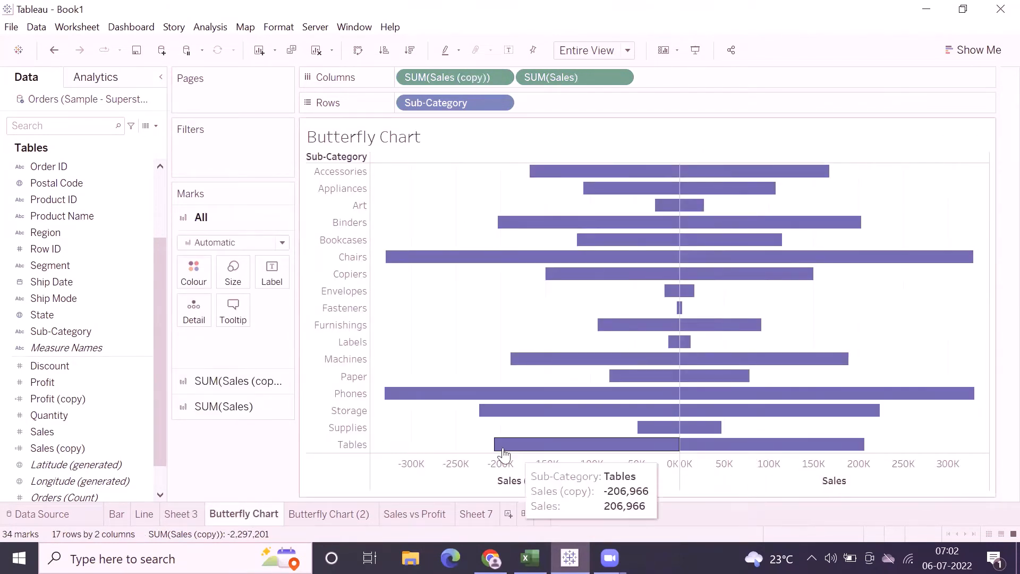
{"action": "left_click", "coordinate": [478, 514]}
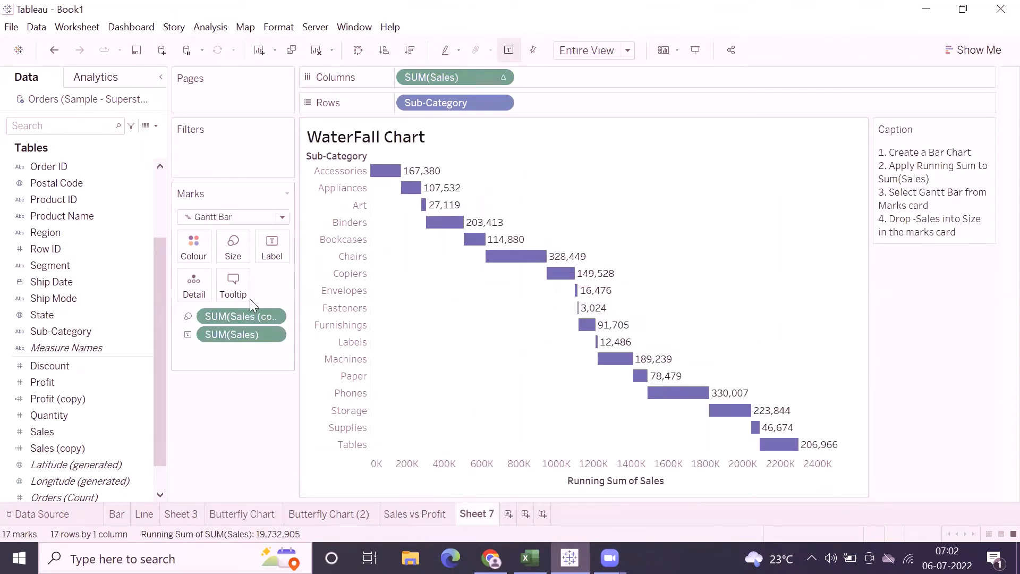
{"action": "left_click_drag", "start_coordinate": [226, 329], "coordinate": [212, 421]}
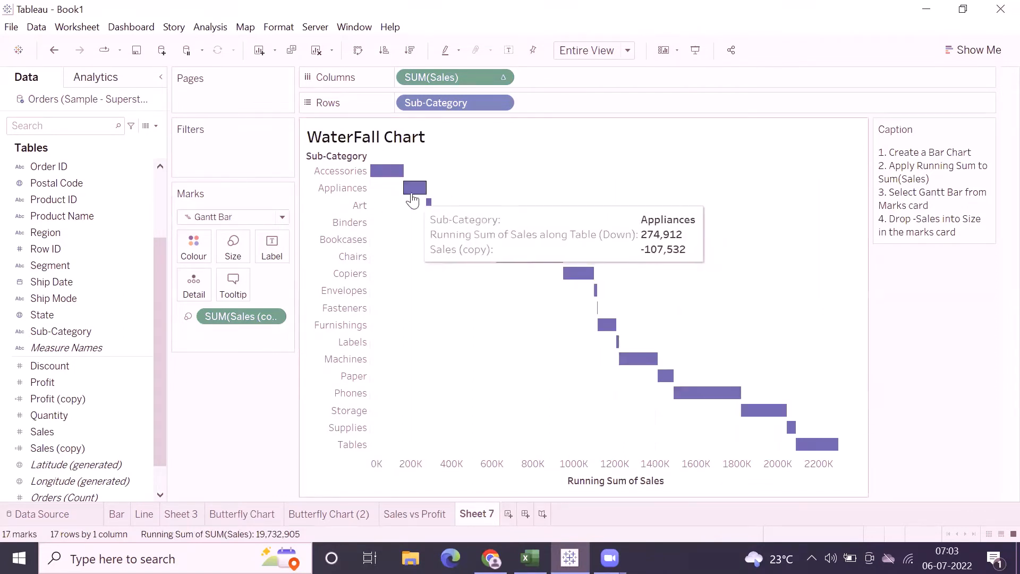
Step: Delete the Sales (copy) line from the chart's tooltip
{"action": "left_click", "coordinate": [234, 289]}
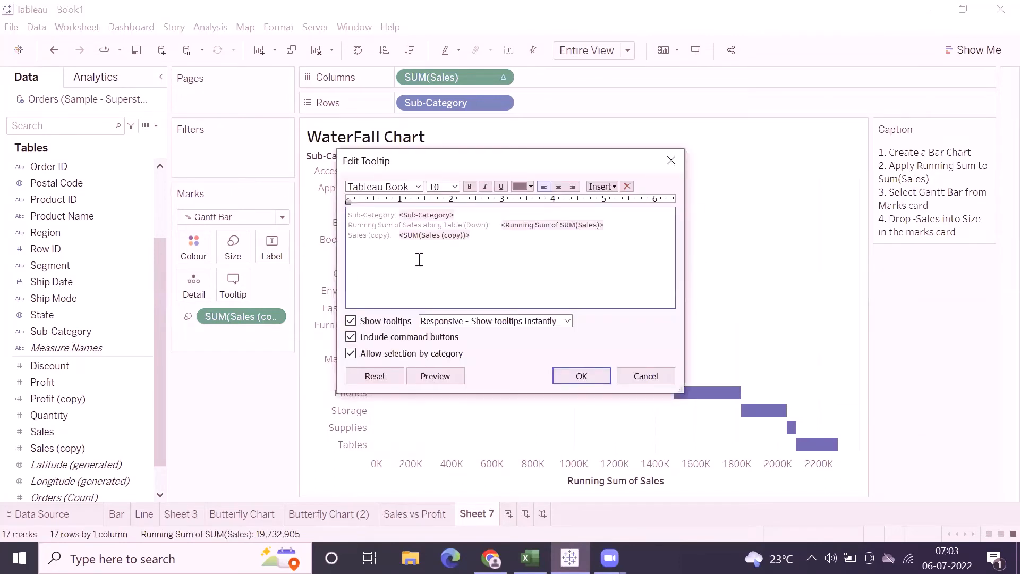
{"action": "left_click_drag", "start_coordinate": [525, 238], "coordinate": [345, 237]}
{"action": "key", "text": "Delete"}
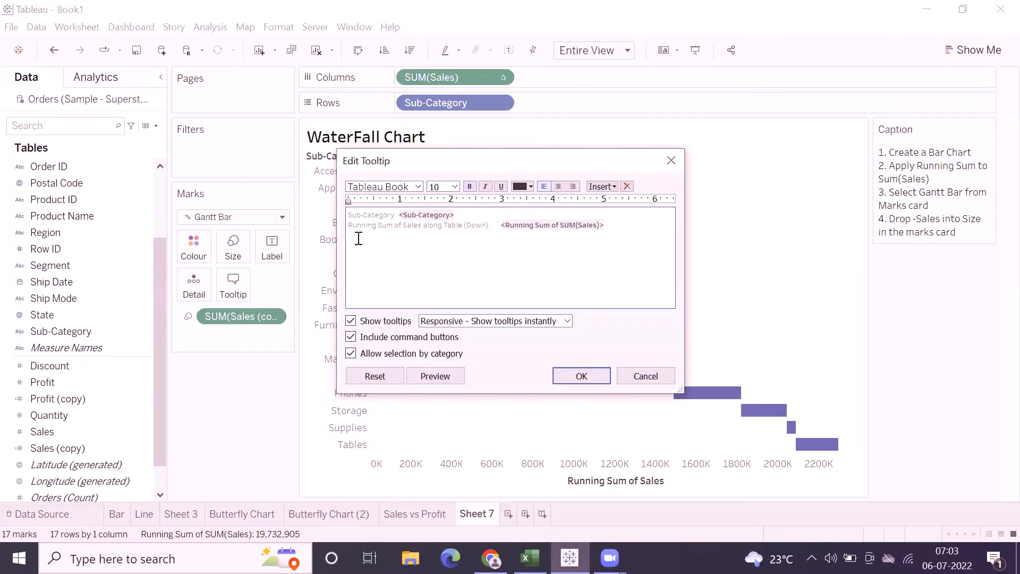
{"action": "left_click", "coordinate": [563, 375]}
{"action": "mouse_move", "coordinate": [461, 227]}
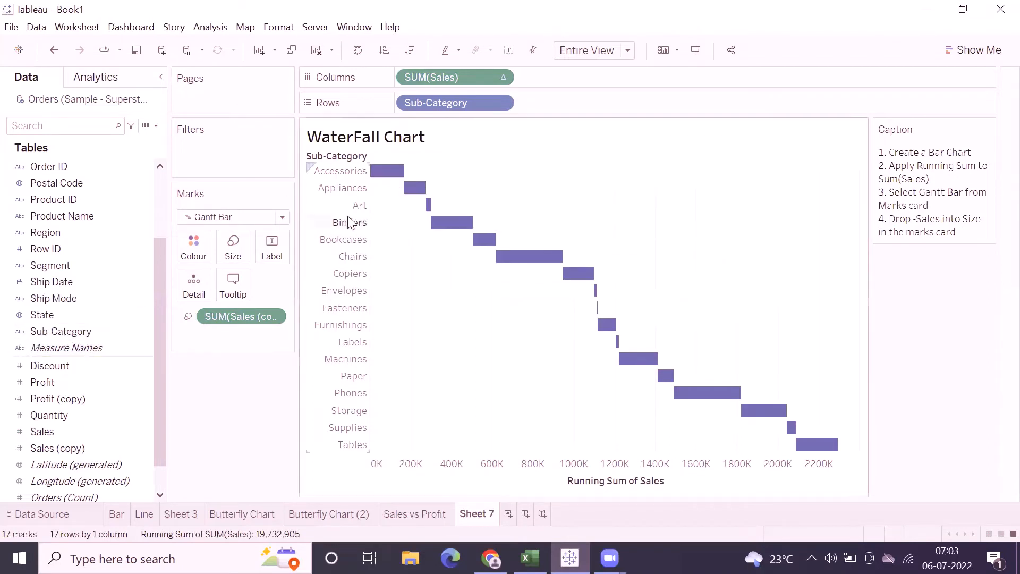
Step: Switch to Chrome to compare the chart with the waterfall model diagram, and return to Tableau
{"action": "left_click", "coordinate": [33, 446]}
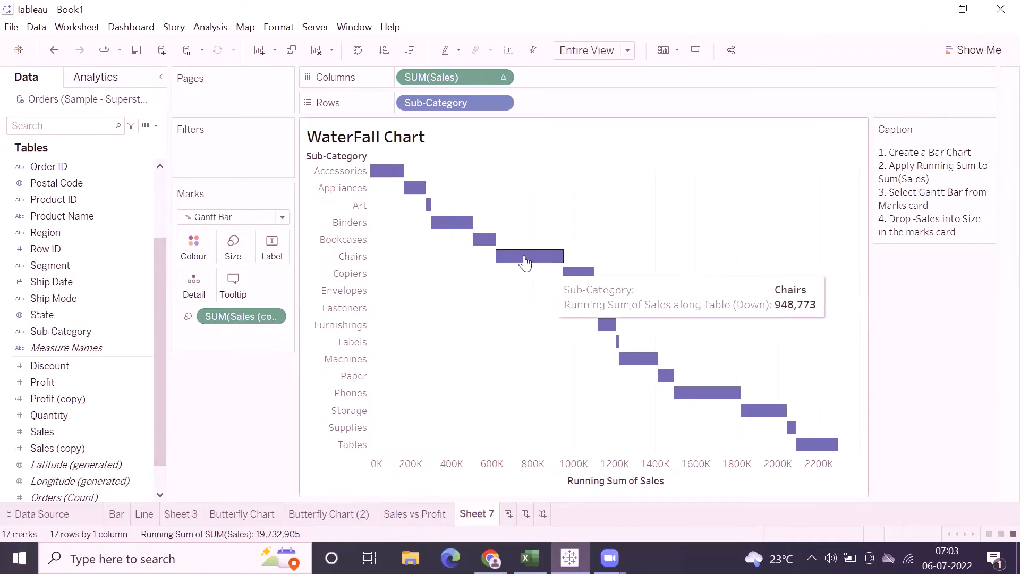
{"action": "left_click", "coordinate": [490, 558]}
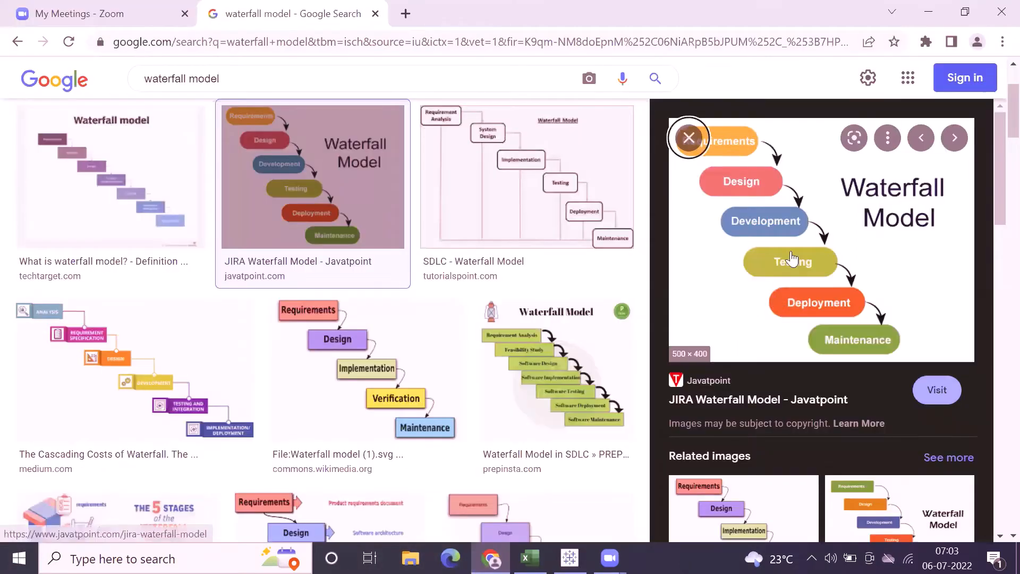
{"action": "left_click", "coordinate": [569, 558]}
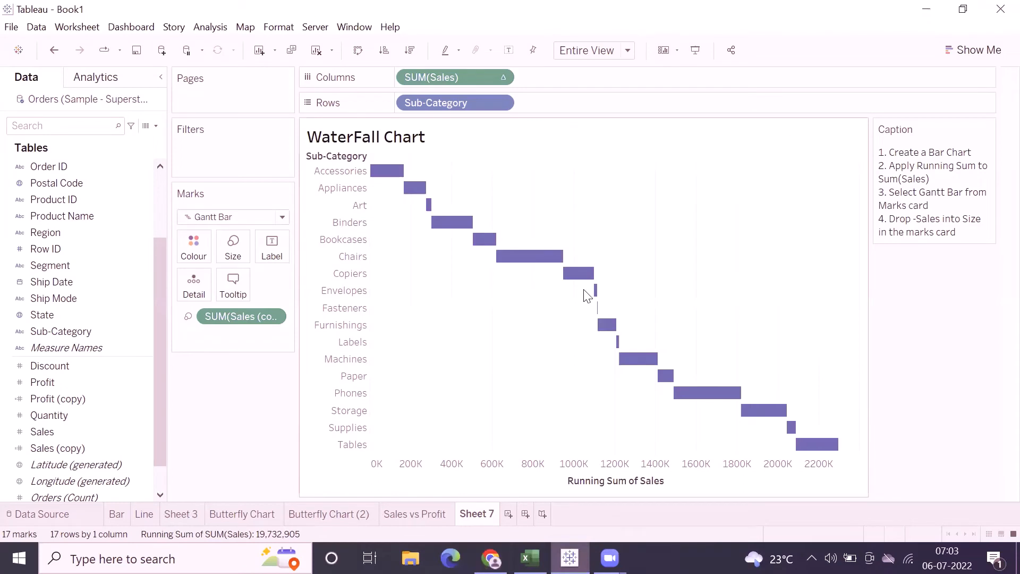
Step: Exclude Envelopes, Fasteners, Furnishings, Labels, Art, Paper, Appliances, Binders and Bookcases from the waterfall chart
{"action": "left_click_drag", "start_coordinate": [584, 287], "coordinate": [626, 344]}
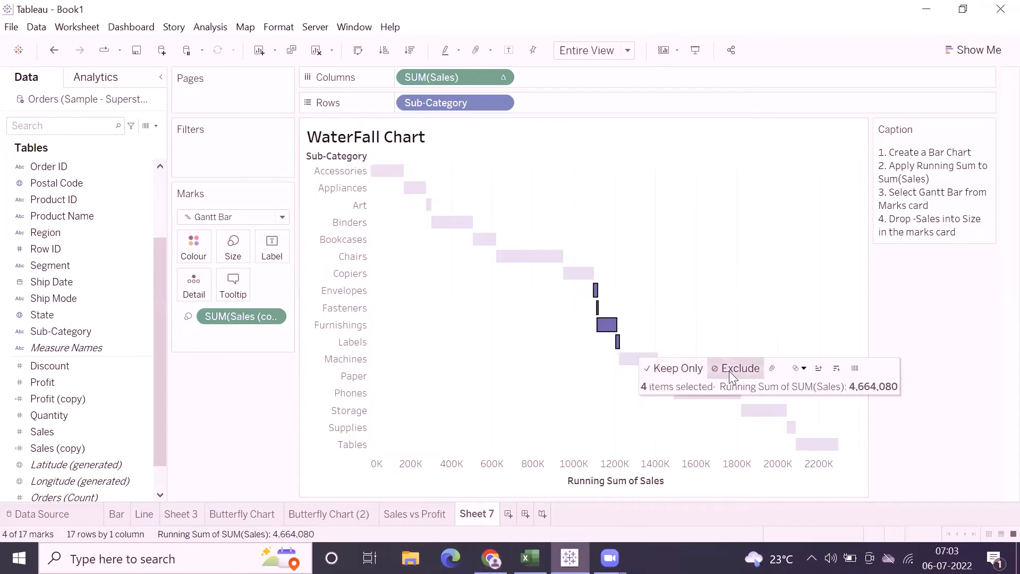
{"action": "left_click", "coordinate": [736, 369]}
{"action": "right_click", "coordinate": [432, 218]}
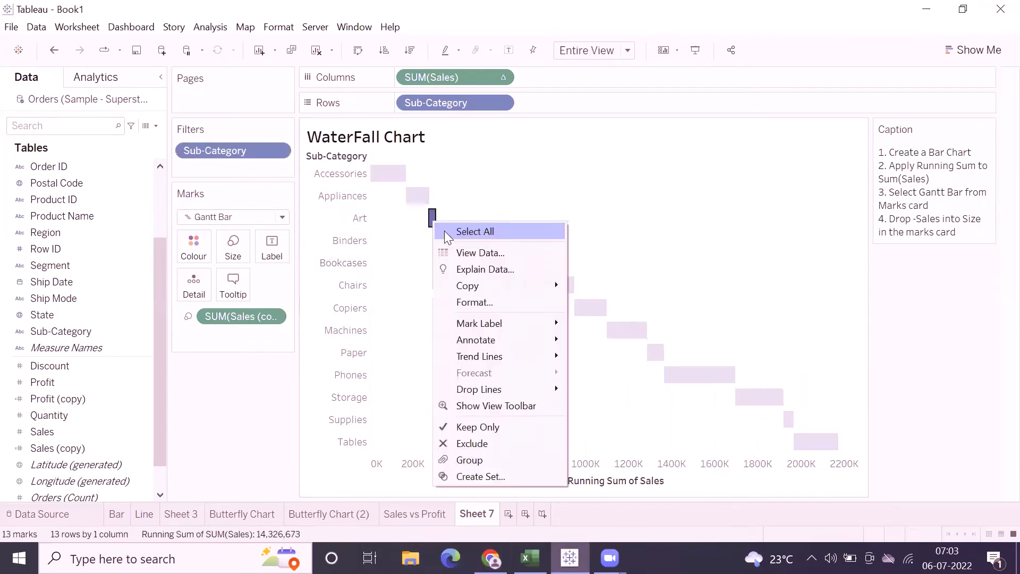
{"action": "left_click", "coordinate": [472, 443]}
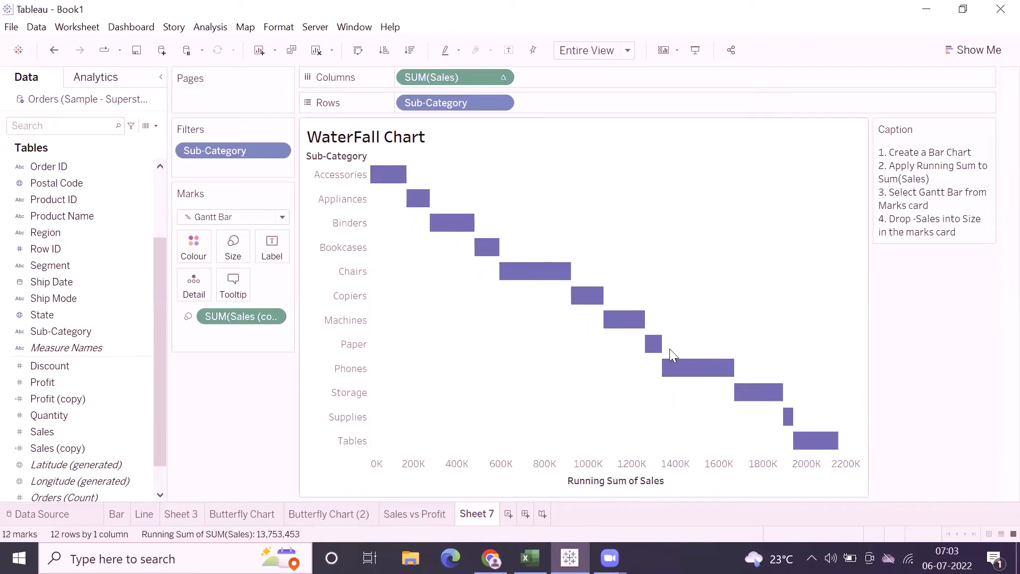
{"action": "right_click", "coordinate": [654, 344]}
{"action": "left_click", "coordinate": [695, 301]}
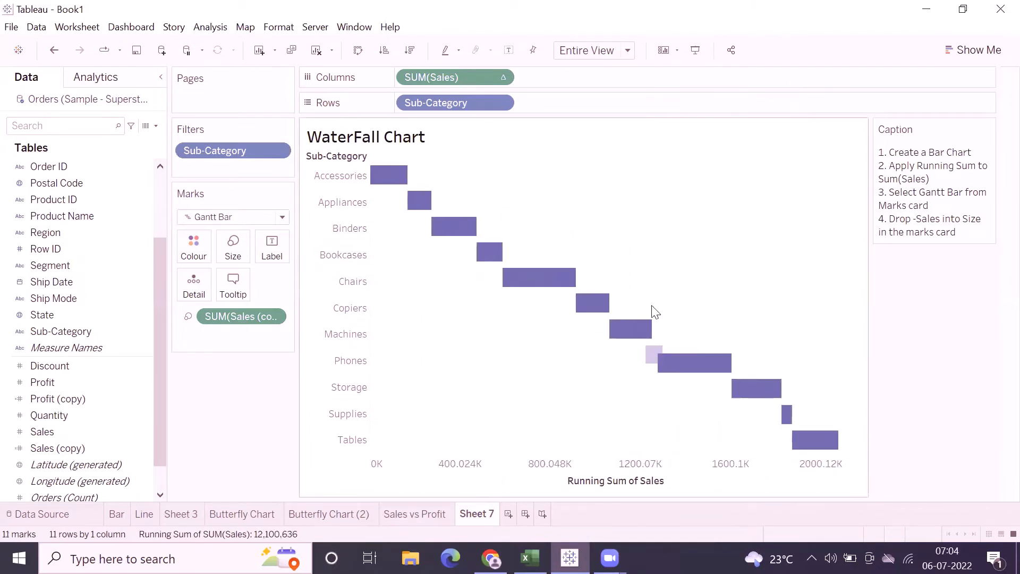
{"action": "left_click_drag", "start_coordinate": [405, 202], "coordinate": [514, 257]}
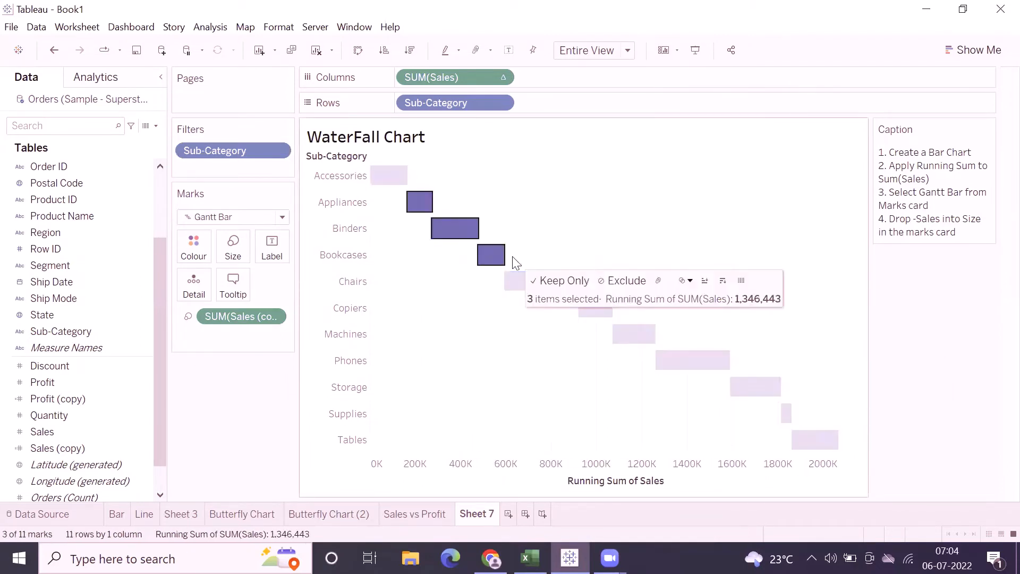
{"action": "left_click", "coordinate": [626, 280]}
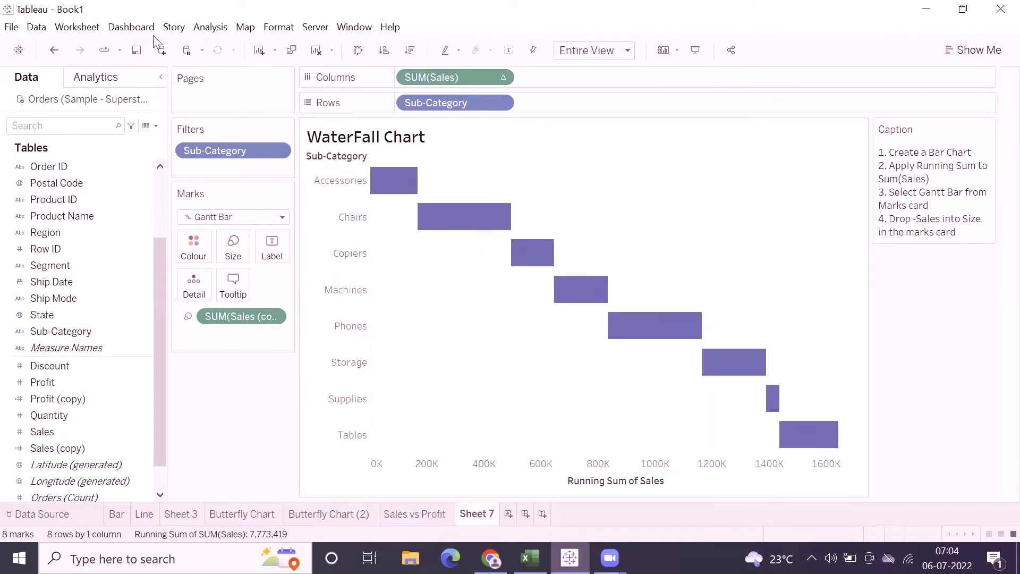
Step: Show column grand totals in the waterfall chart and remove the Sub-Category filter
{"action": "left_click", "coordinate": [211, 27]}
{"action": "mouse_move", "coordinate": [282, 173]}
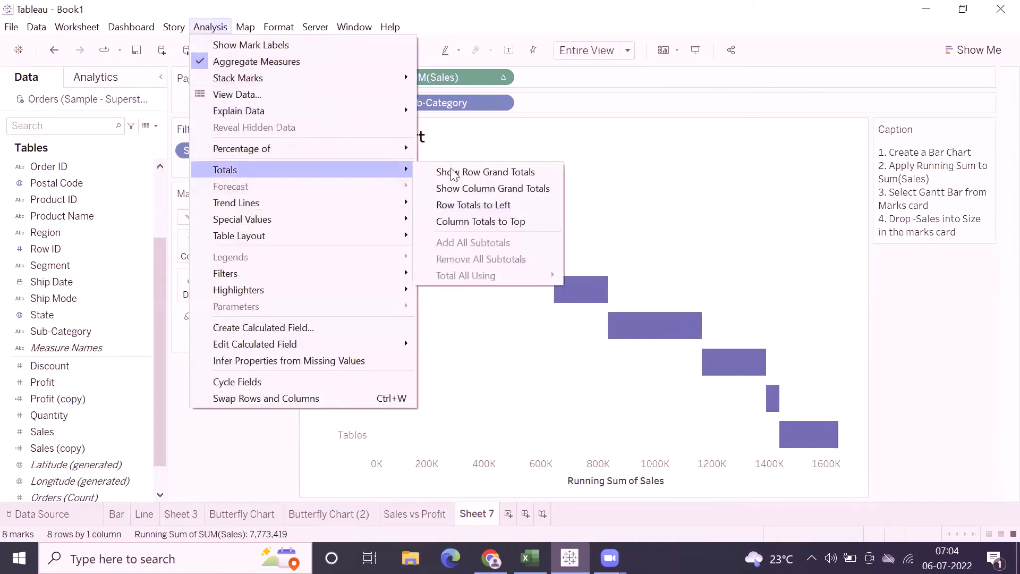
{"action": "left_click", "coordinate": [451, 188]}
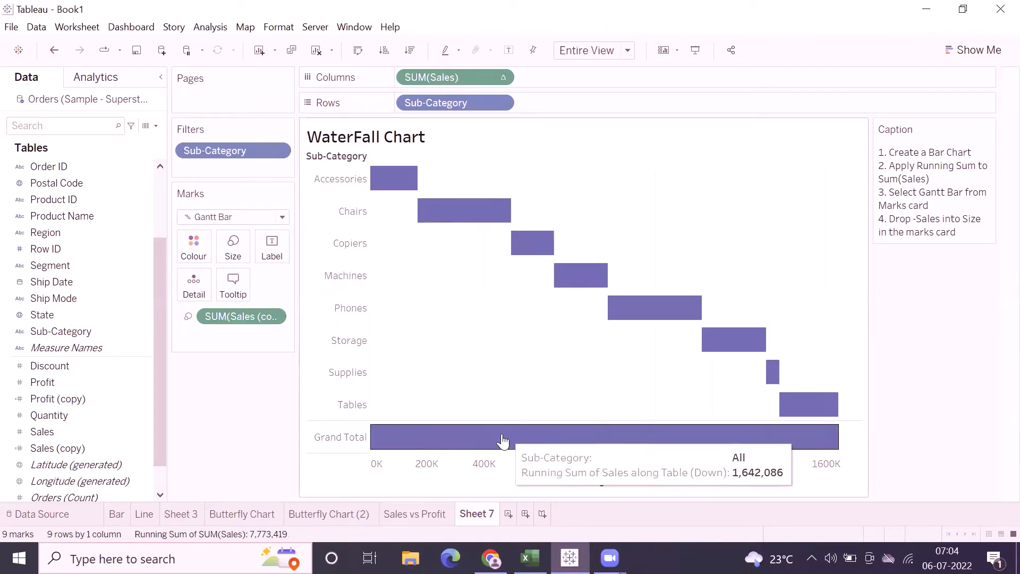
{"action": "left_click_drag", "start_coordinate": [202, 150], "coordinate": [216, 399]}
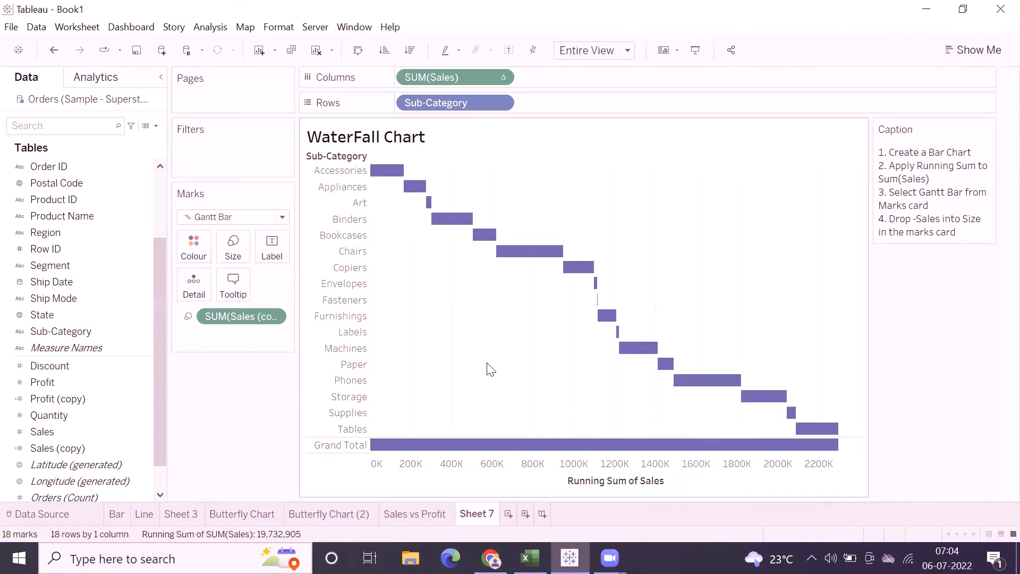
Step: Colour the Gantt bars by Sub-Category and inspect the tooltips of individual bars
{"action": "left_click_drag", "start_coordinate": [94, 327], "coordinate": [193, 249]}
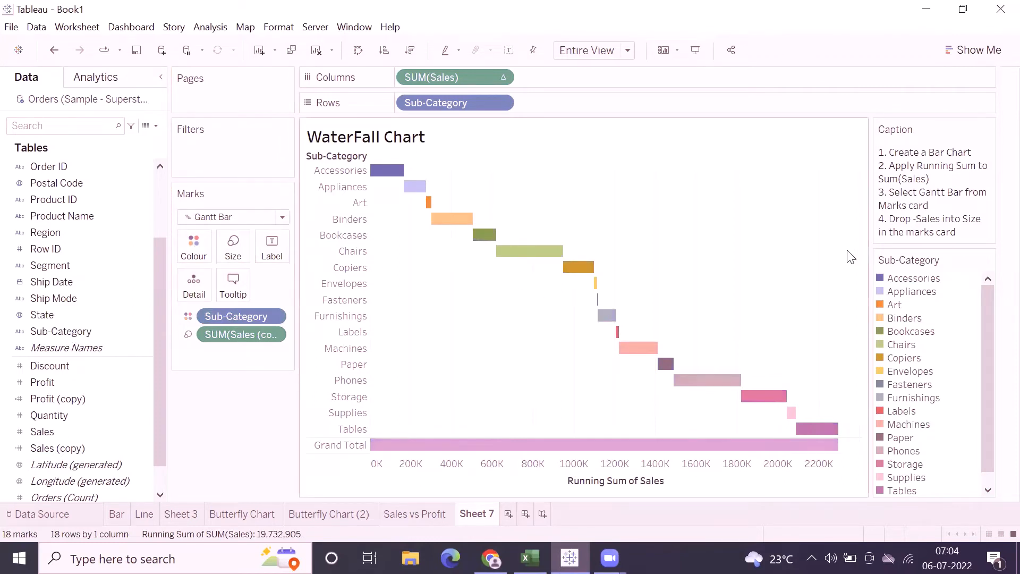
{"action": "mouse_move", "coordinate": [592, 449]}
{"action": "mouse_move", "coordinate": [386, 177]}
{"action": "mouse_move", "coordinate": [427, 204]}
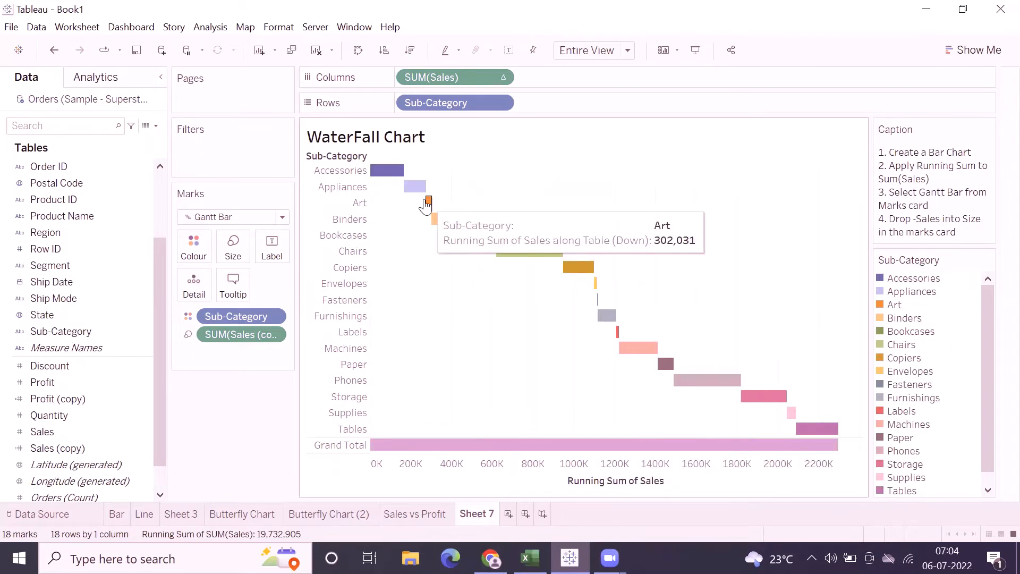
Step: Inspect the tooltips of the waterfall bars, compare the chart with the waterfall model diagram in Chrome, and return to Tableau
{"action": "mouse_move", "coordinate": [435, 225]}
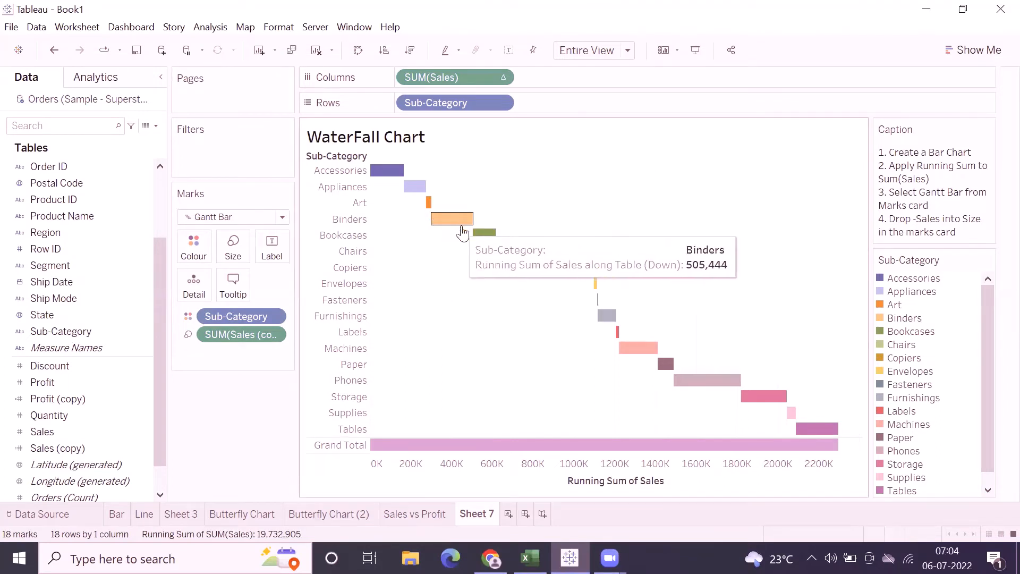
{"action": "mouse_move", "coordinate": [508, 254]}
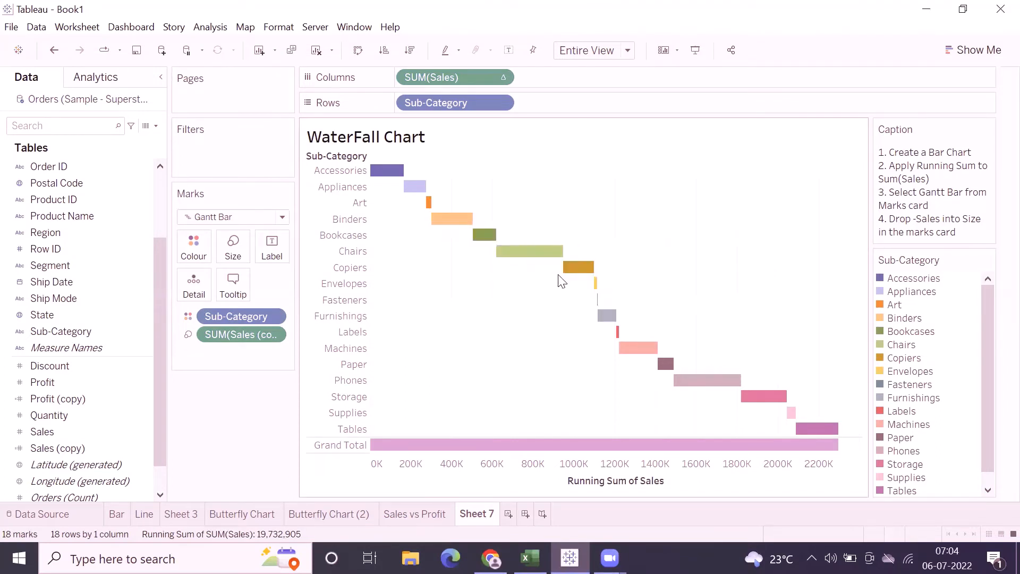
{"action": "mouse_move", "coordinate": [587, 275]}
{"action": "left_click", "coordinate": [490, 558]}
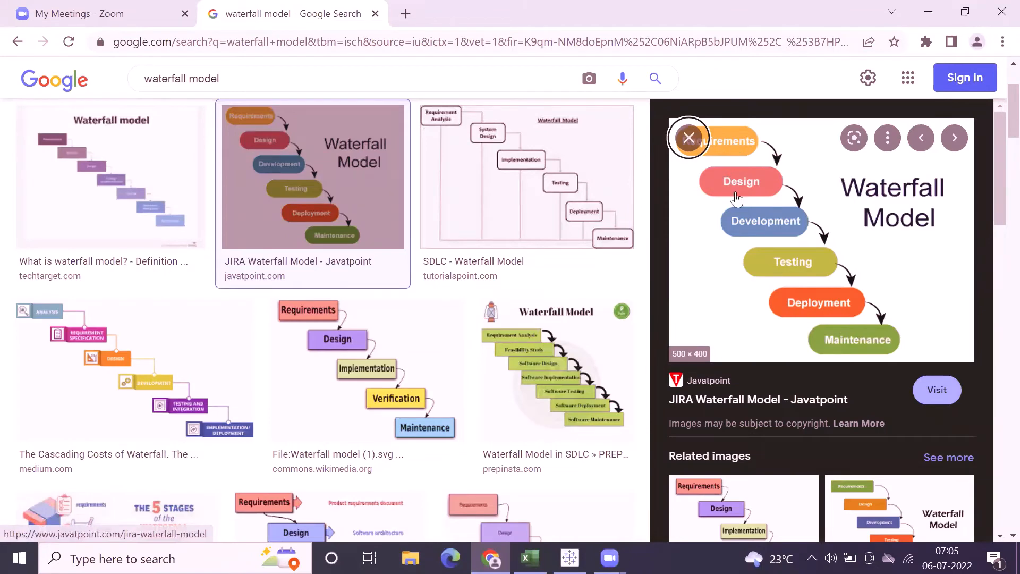
{"action": "left_click", "coordinate": [568, 558]}
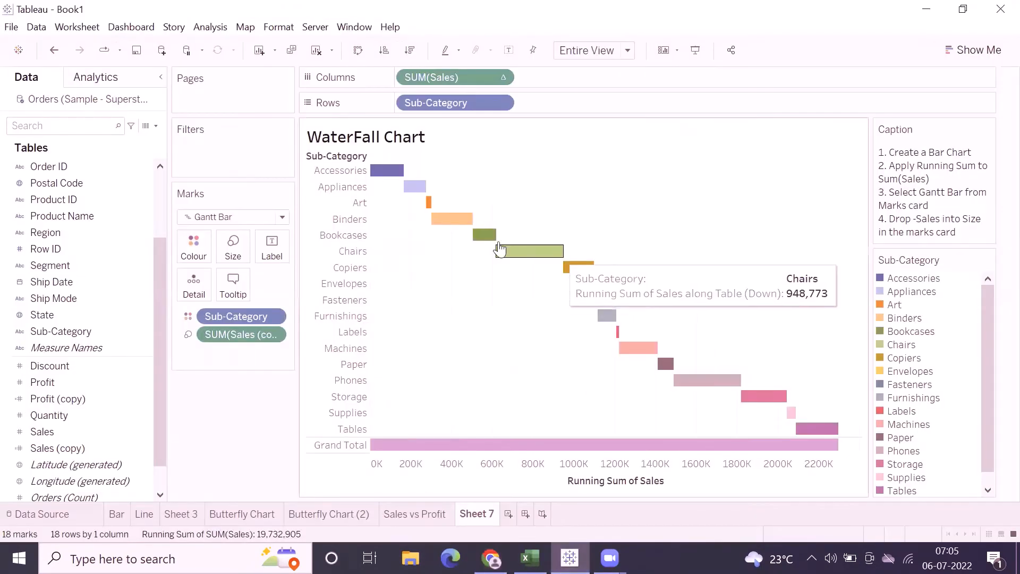
Step: Exclude the eleven sub-categories from Art through Paper from the waterfall chart and label the bars with Sales
{"action": "left_click_drag", "start_coordinate": [425, 196], "coordinate": [746, 431]}
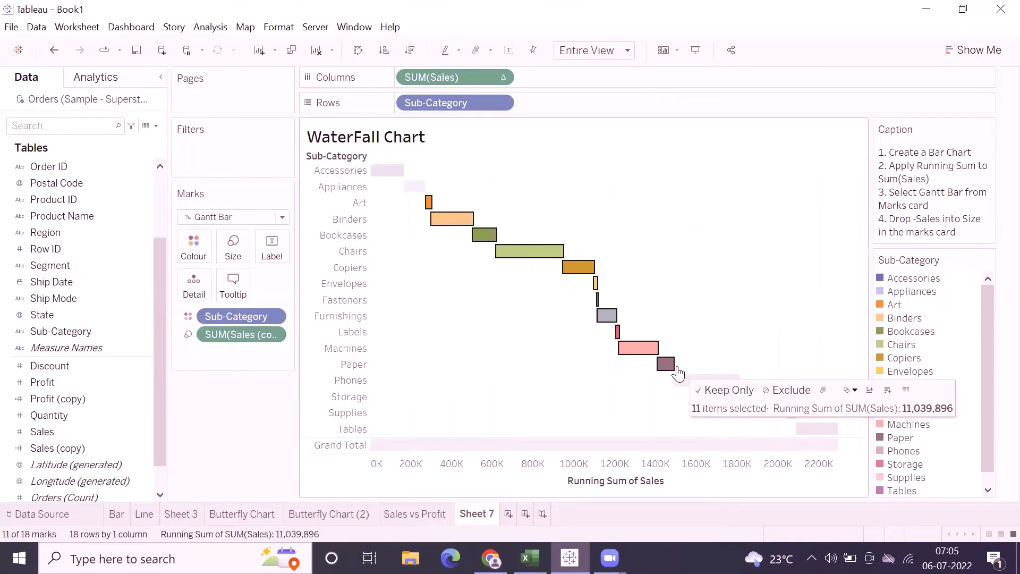
{"action": "left_click", "coordinate": [768, 389]}
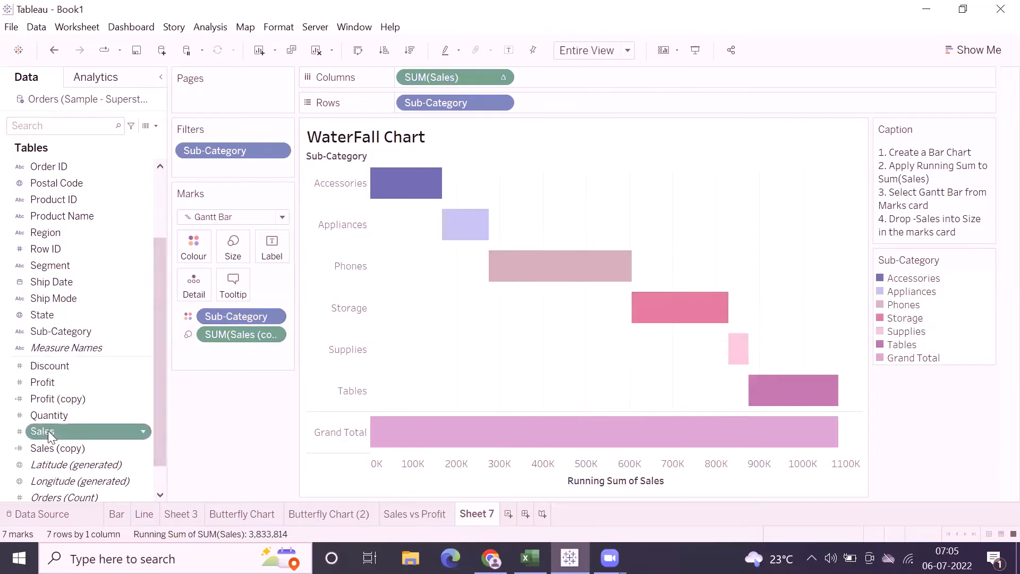
{"action": "left_click_drag", "start_coordinate": [47, 430], "coordinate": [270, 247]}
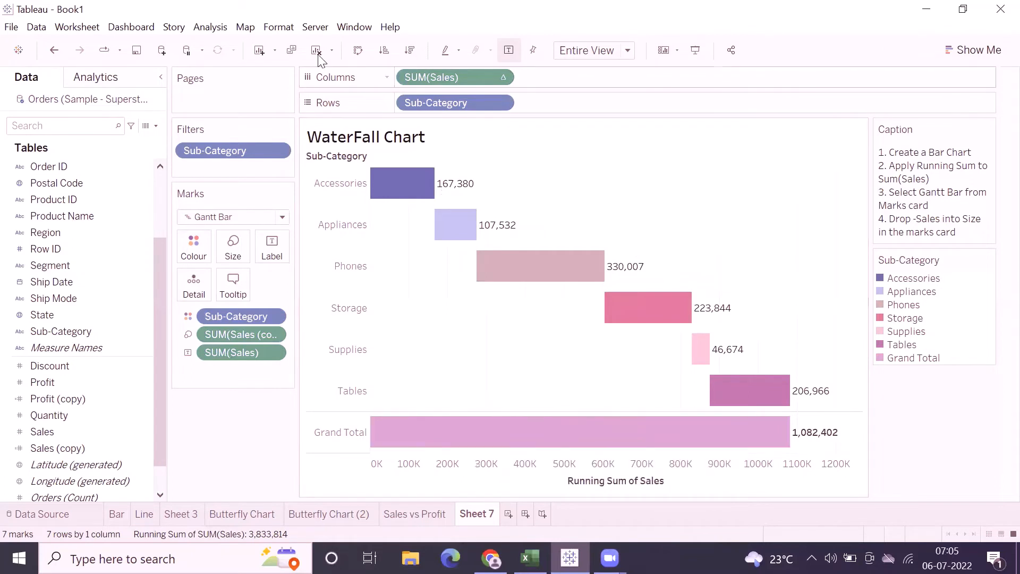
Step: Turn the column grand totals off and back on in the waterfall chart
{"action": "left_click", "coordinate": [210, 27]}
{"action": "mouse_move", "coordinate": [269, 171]}
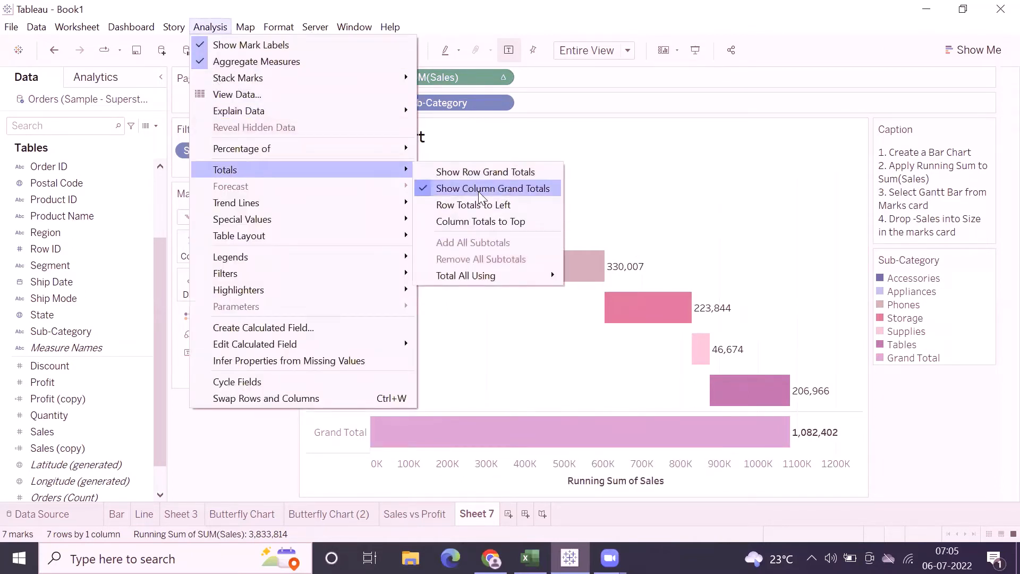
{"action": "left_click", "coordinate": [480, 196]}
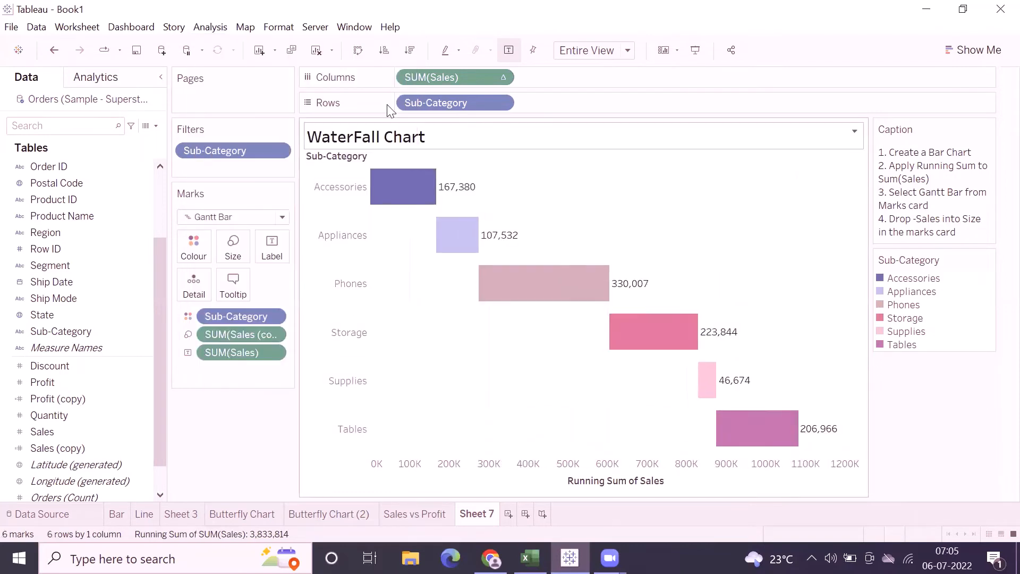
{"action": "left_click", "coordinate": [210, 26]}
{"action": "mouse_move", "coordinate": [262, 170]}
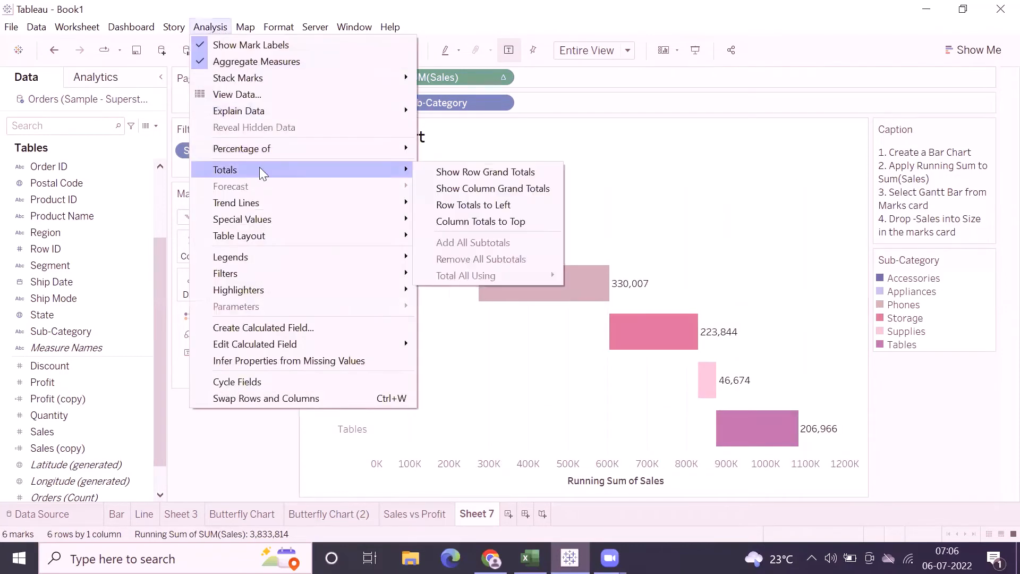
{"action": "left_click", "coordinate": [472, 190]}
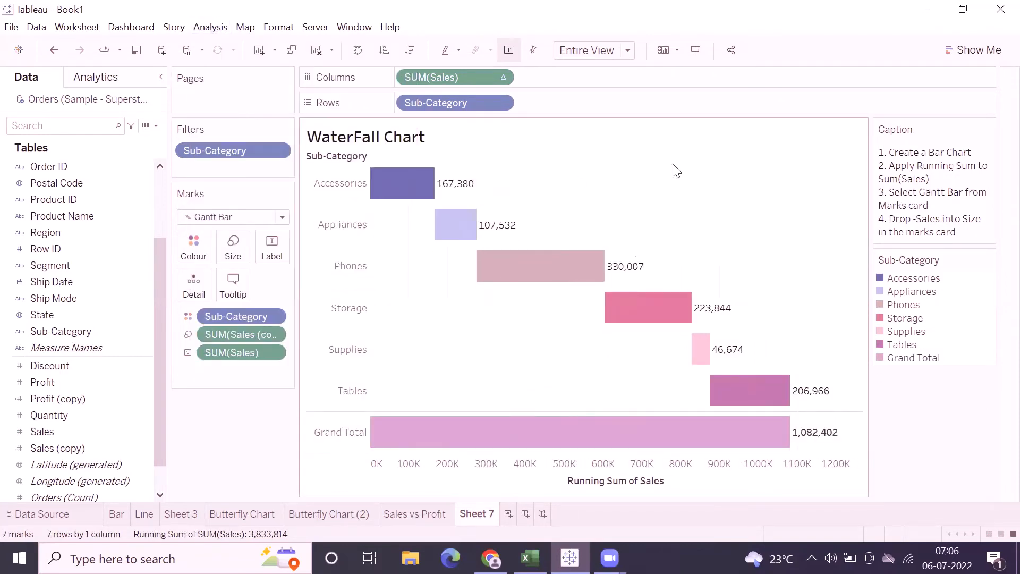
Step: Remove the Sub-Category filter and preview the labelled waterfall chart in presentation mode
{"action": "left_click_drag", "start_coordinate": [239, 142], "coordinate": [239, 433]}
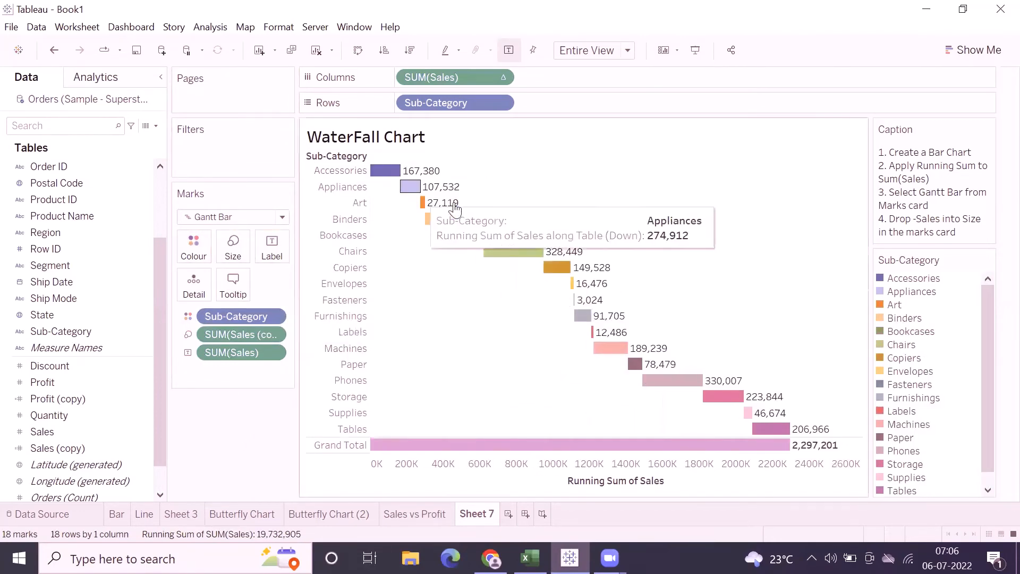
{"action": "left_click", "coordinate": [694, 49]}
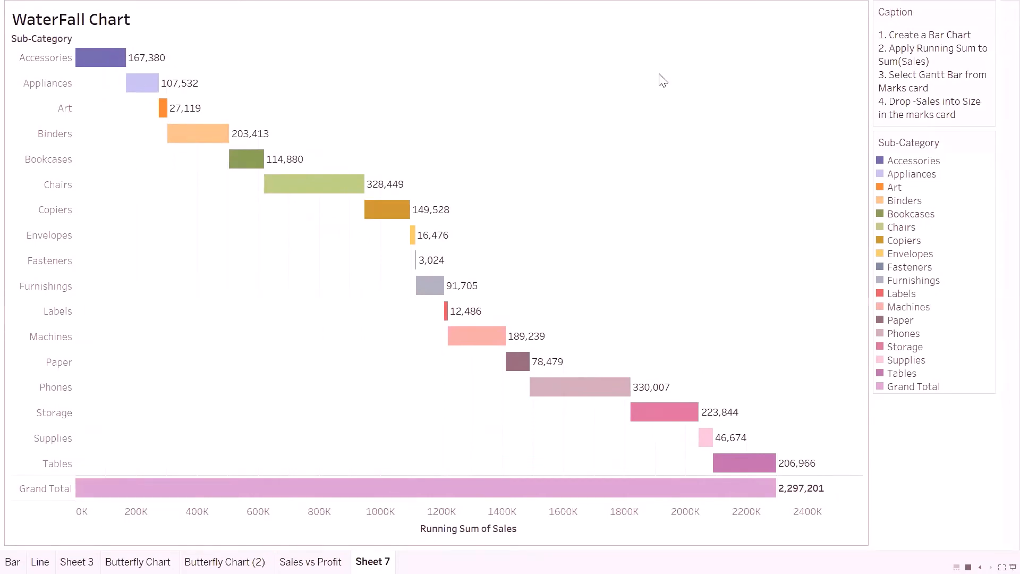
{"action": "key", "text": "Escape"}
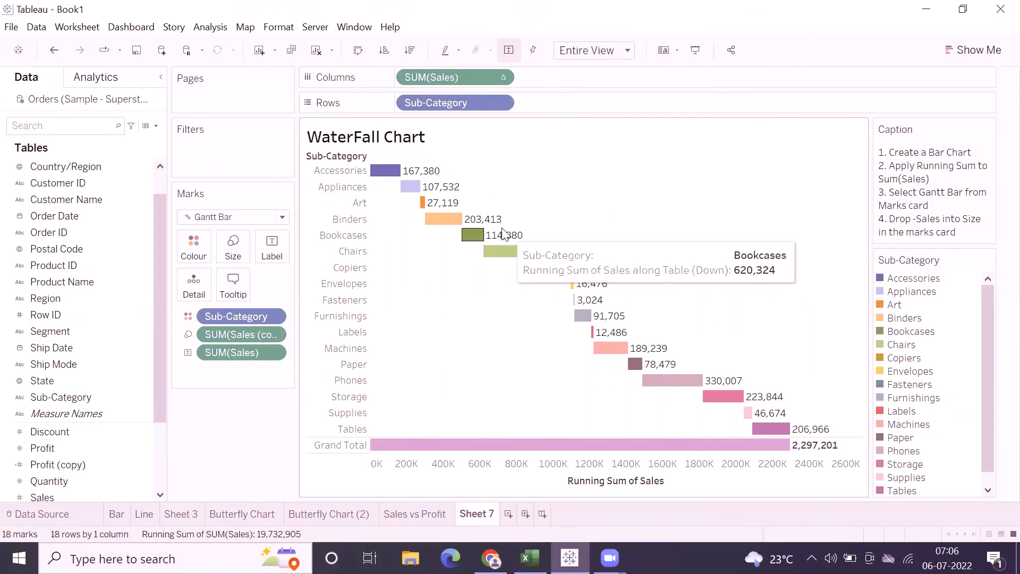
Step: Exclude Chairs, Copiers, Envelopes, Fasteners, Furnishings, Labels, Machines and Paper from the waterfall chart
{"action": "left_click_drag", "start_coordinate": [501, 229], "coordinate": [661, 379]}
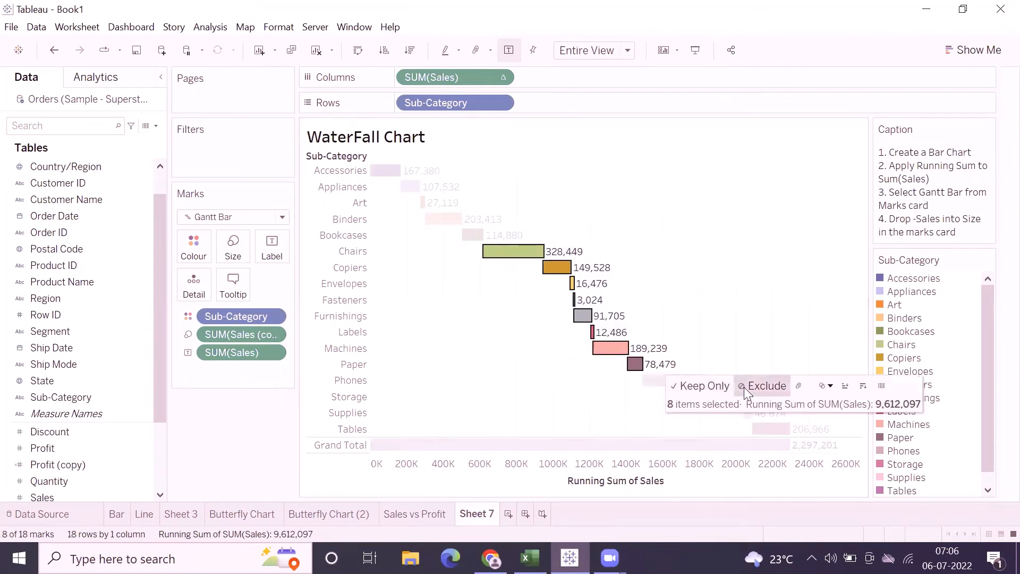
{"action": "left_click", "coordinate": [743, 387]}
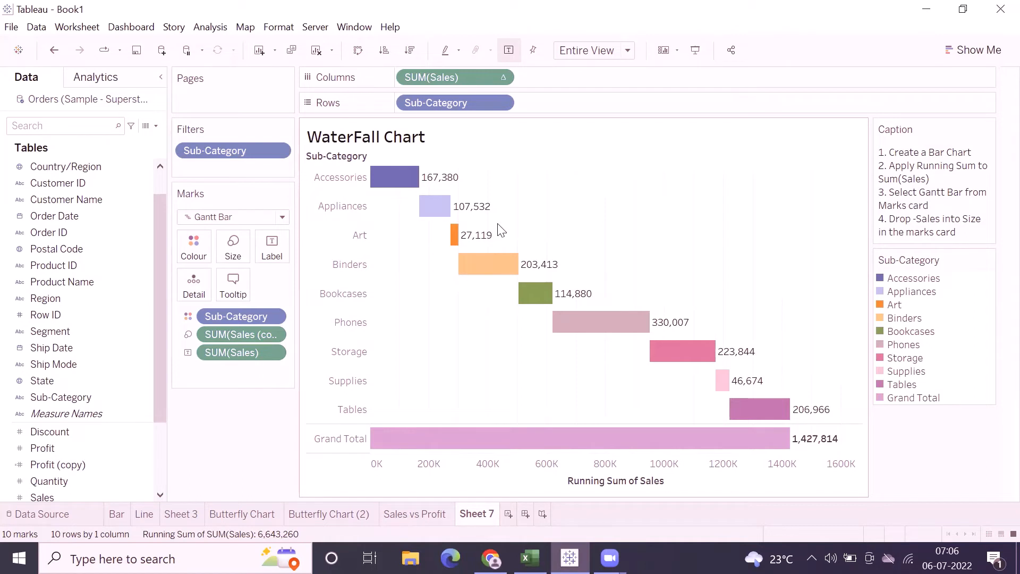
Step: Try Sales as the size of the Gantt bars, and restore Sales (copy) as the size
{"action": "left_click", "coordinate": [228, 217]}
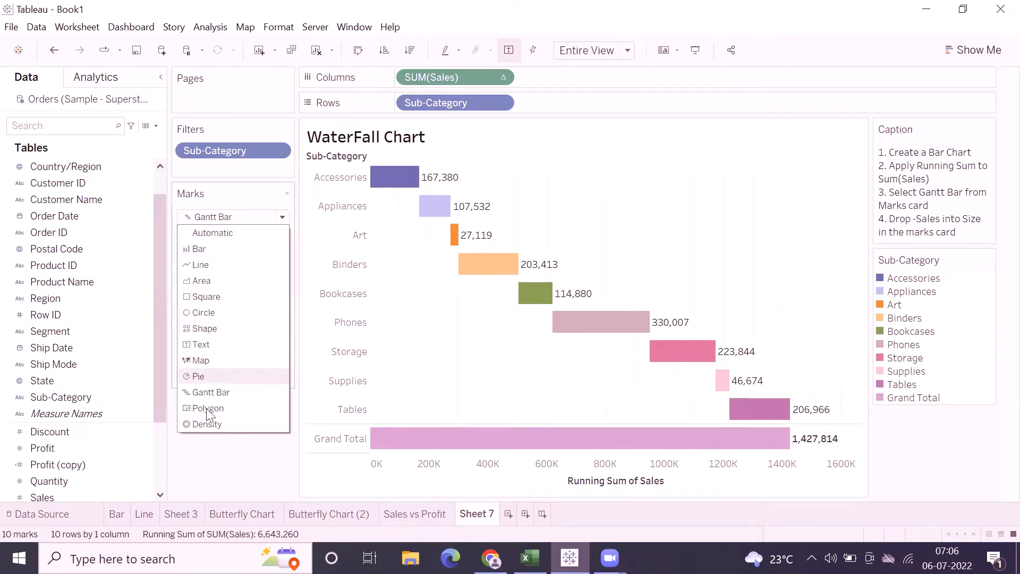
{"action": "left_click", "coordinate": [417, 339]}
{"action": "scroll", "coordinate": [48, 472], "scroll_direction": "down", "scroll_amount": 3}
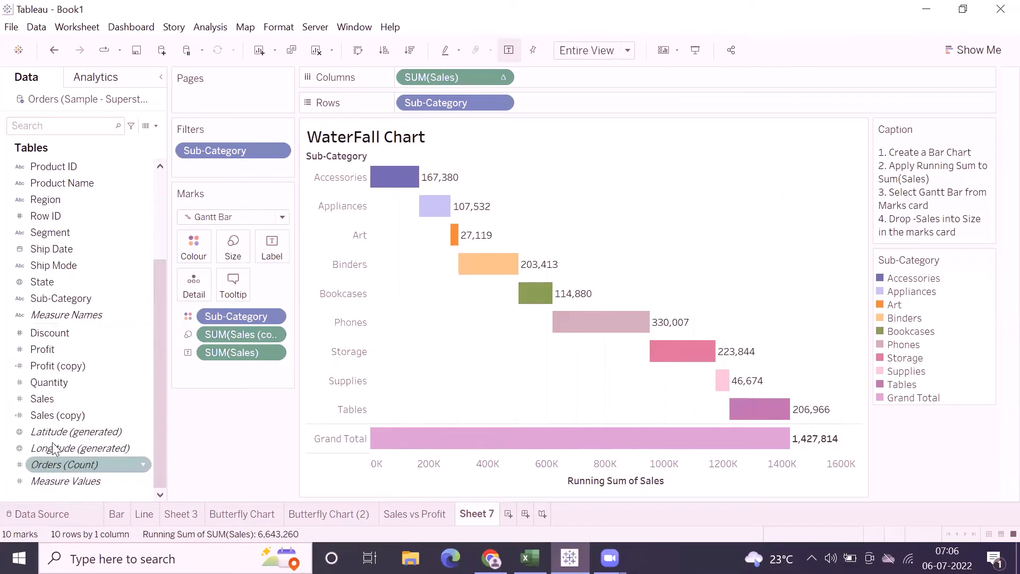
{"action": "left_click_drag", "start_coordinate": [51, 399], "coordinate": [233, 247]}
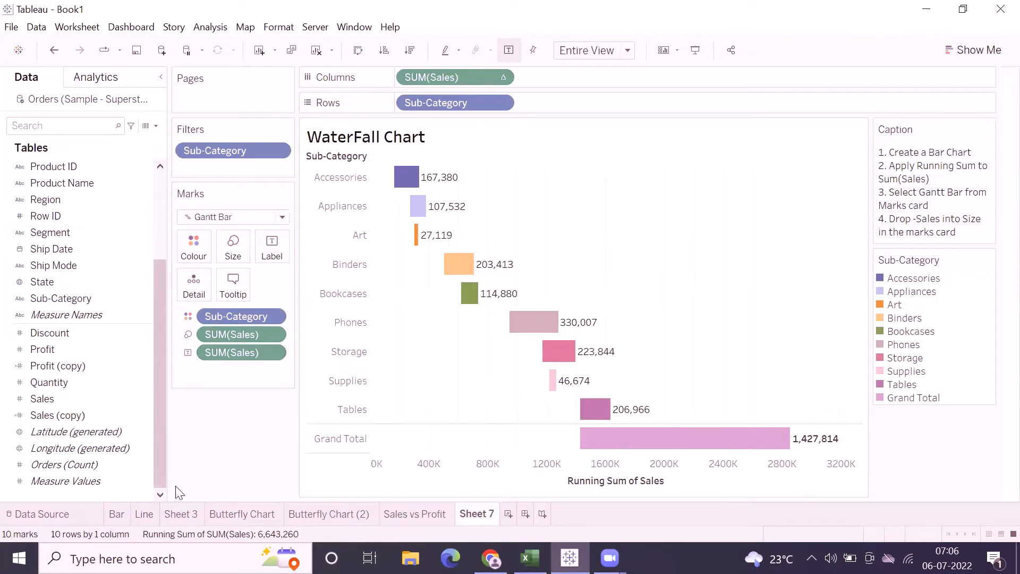
{"action": "left_click_drag", "start_coordinate": [53, 414], "coordinate": [229, 256]}
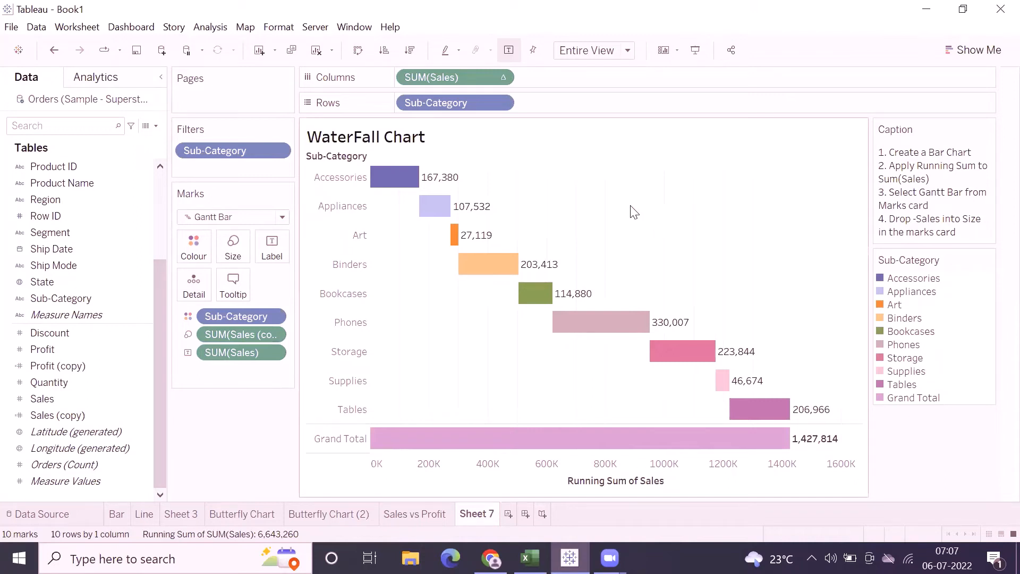
Step: Rename the Sheet 7 worksheet as Waterfall Chart
{"action": "double_click", "coordinate": [469, 519]}
{"action": "type", "text": "Wate"}
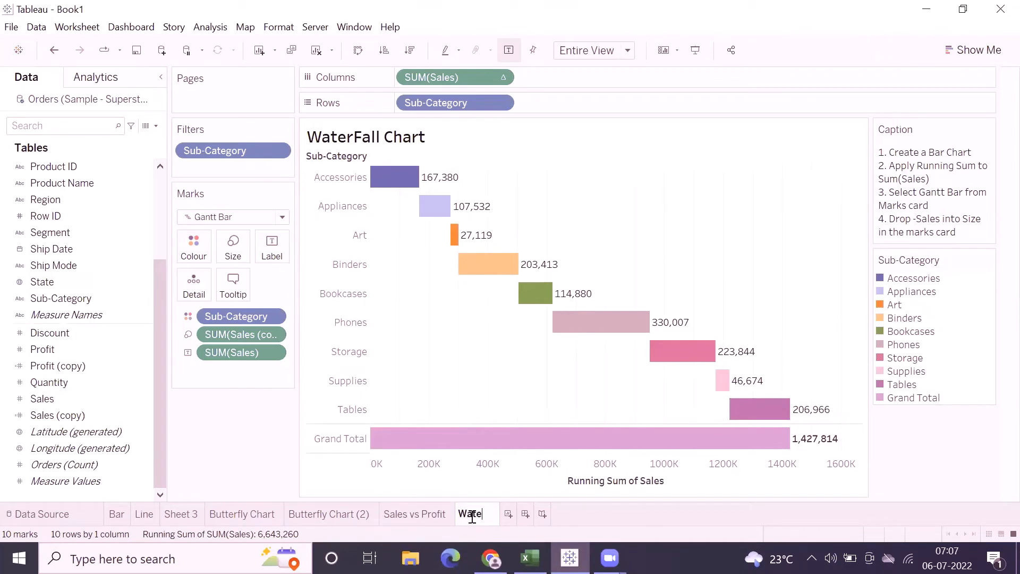
{"action": "type", "text": "rfall Chart"}
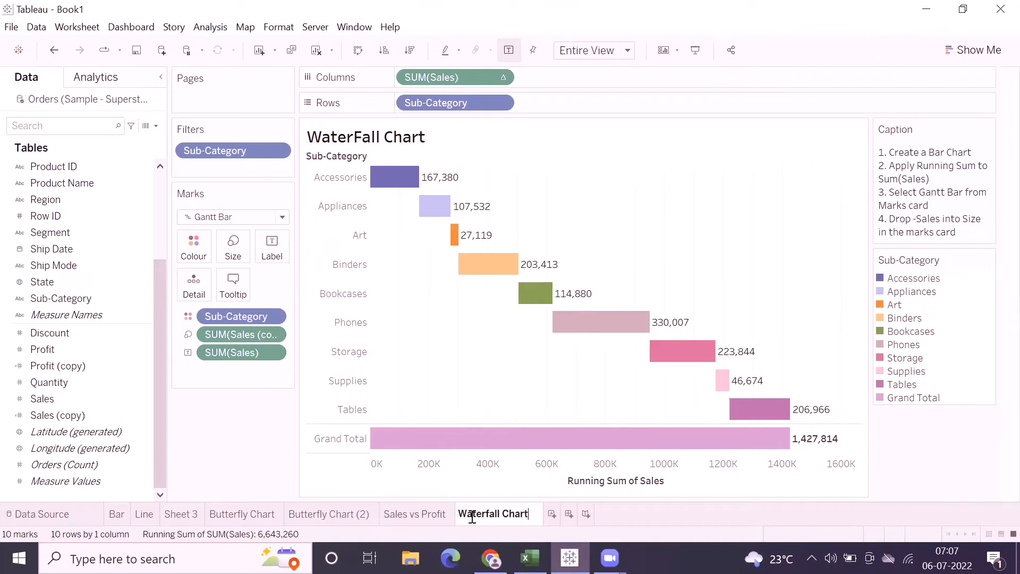
{"action": "key", "text": "Return"}
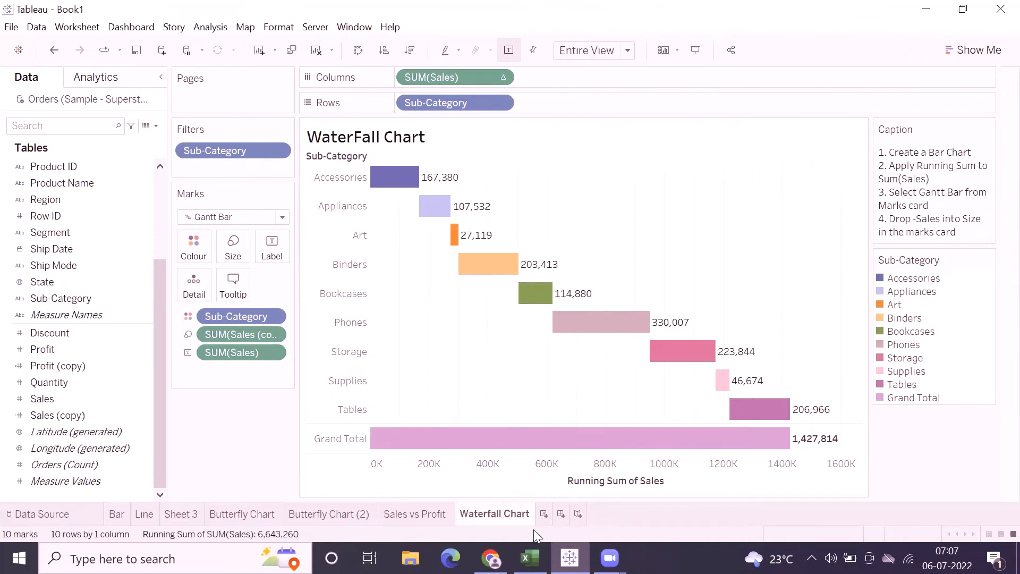
Step: Create a new worksheet and name it Dual Axis
{"action": "left_click", "coordinate": [544, 515]}
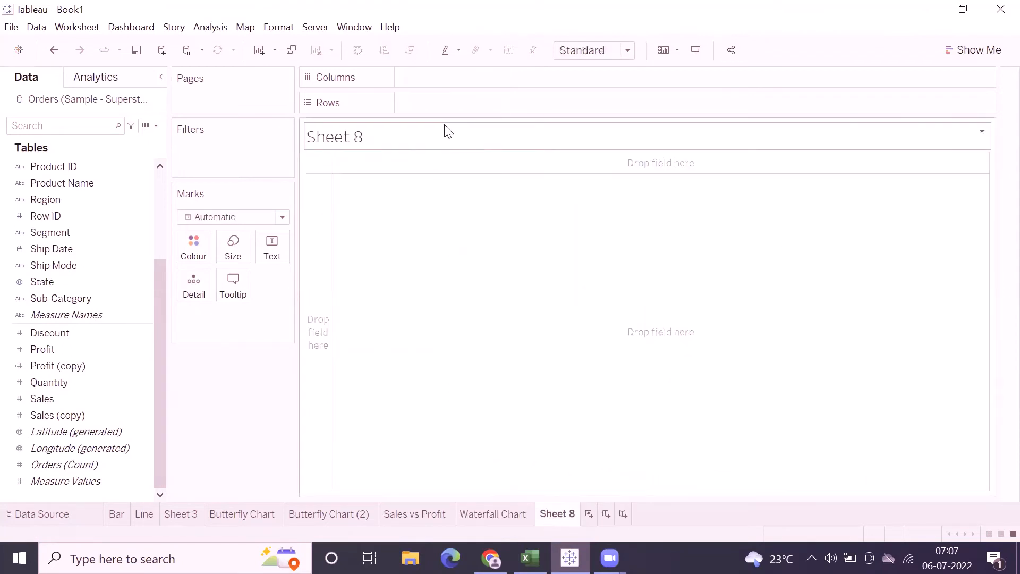
{"action": "double_click", "coordinate": [561, 516]}
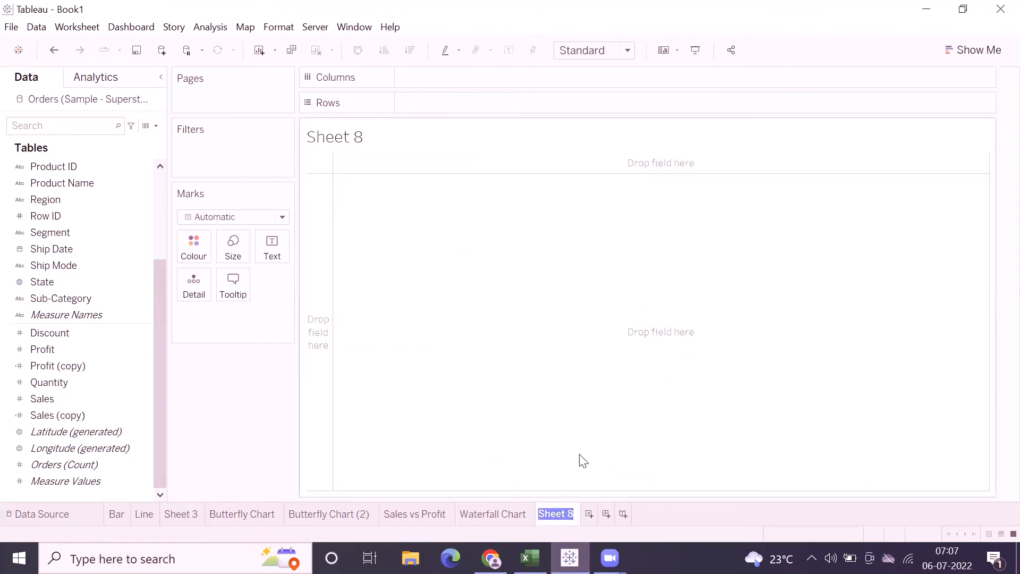
{"action": "type", "text": "Da"}
{"action": "type", "text": "al Axis"}
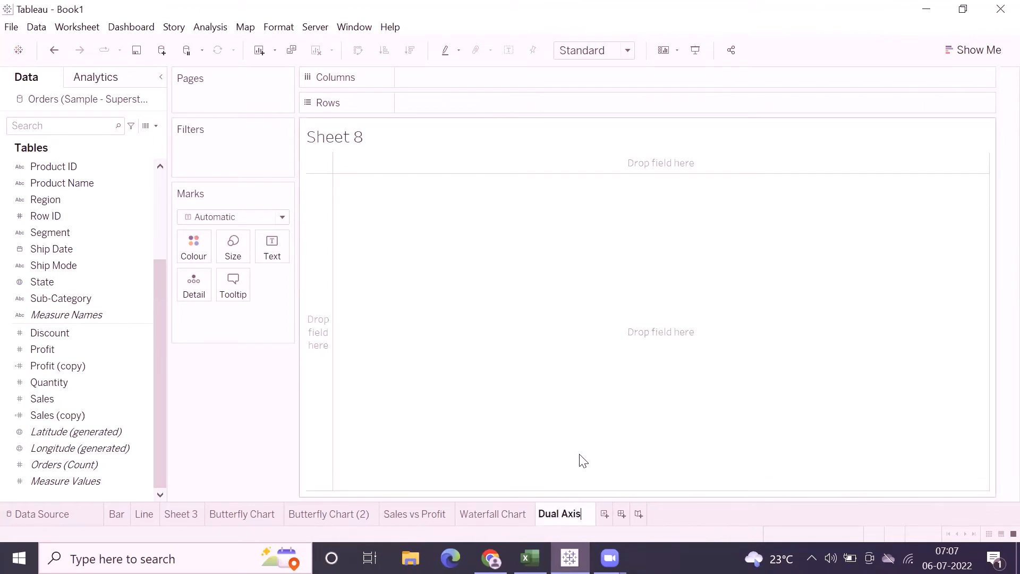
{"action": "key", "text": "Return"}
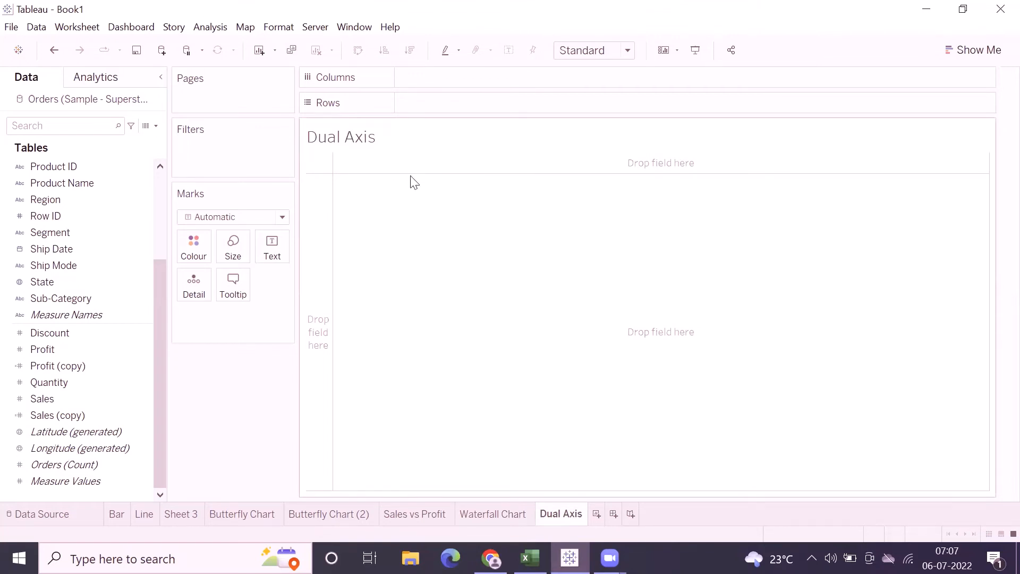
{"action": "right_click", "coordinate": [371, 135]}
{"action": "left_click", "coordinate": [359, 219]}
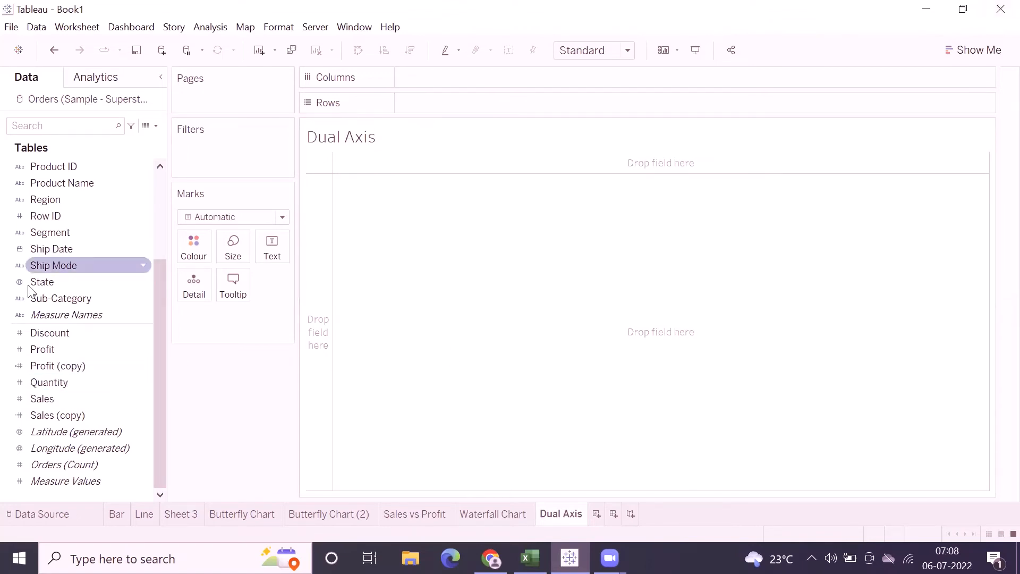
Step: Review the butterfly chart sheets and the bar tooltips on the Sales vs Profit sheet, and return to the Dual Axis sheet
{"action": "left_click", "coordinate": [251, 513]}
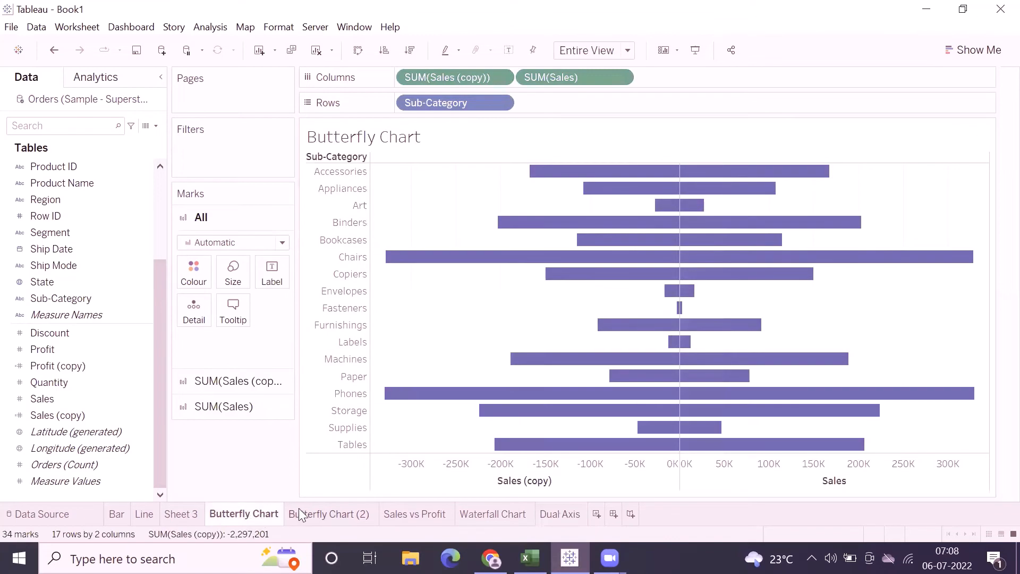
{"action": "left_click", "coordinate": [301, 512]}
{"action": "left_click", "coordinate": [420, 516]}
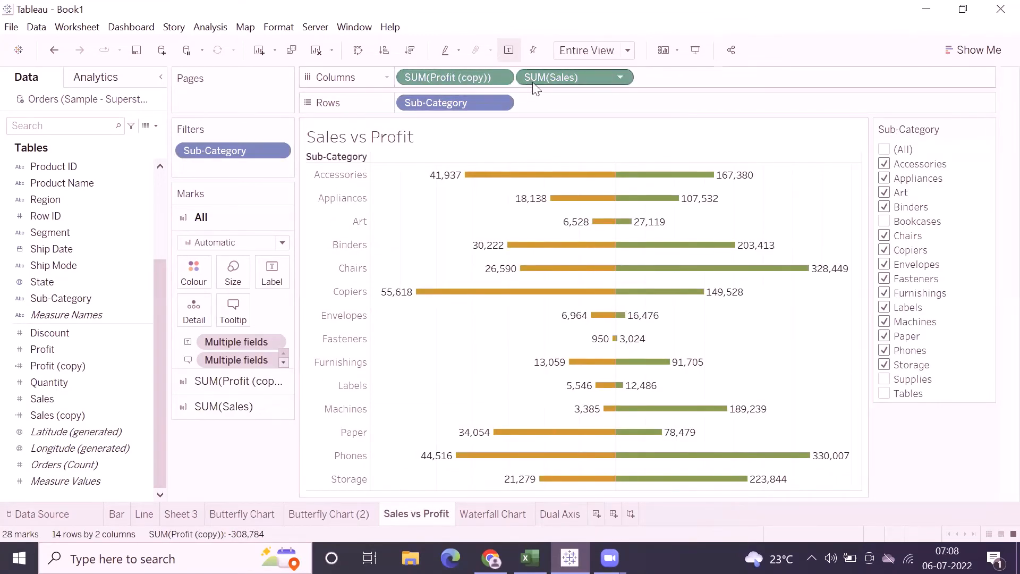
{"action": "mouse_move", "coordinate": [578, 176]}
{"action": "mouse_move", "coordinate": [637, 181]}
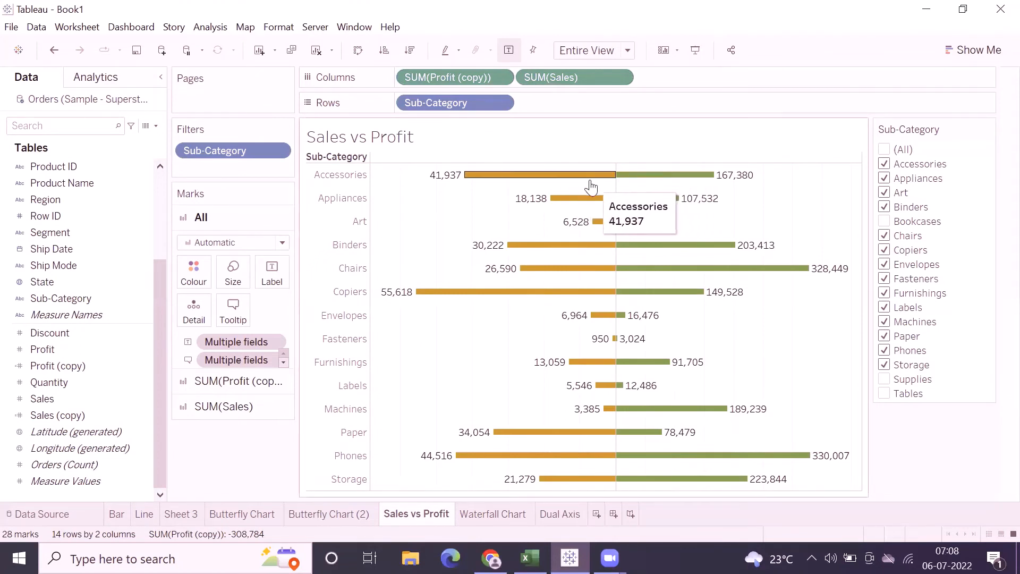
{"action": "mouse_move", "coordinate": [584, 428]}
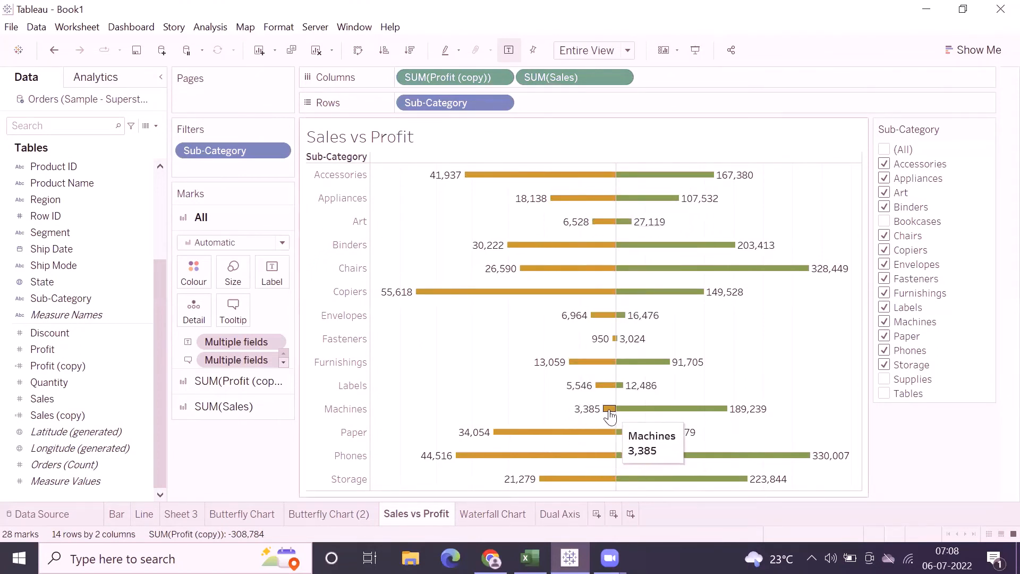
{"action": "mouse_move", "coordinate": [605, 410]}
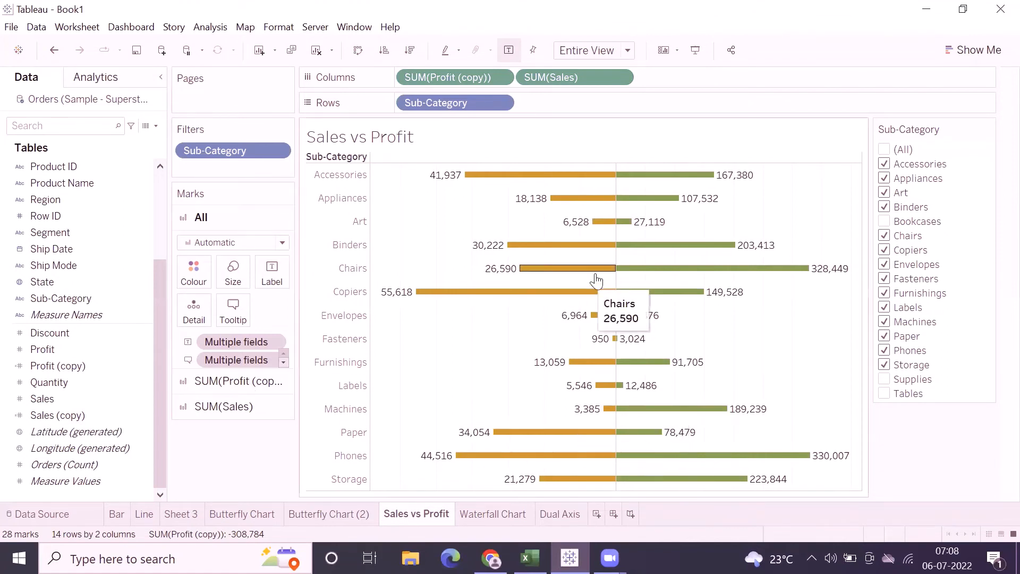
{"action": "mouse_move", "coordinate": [592, 285]}
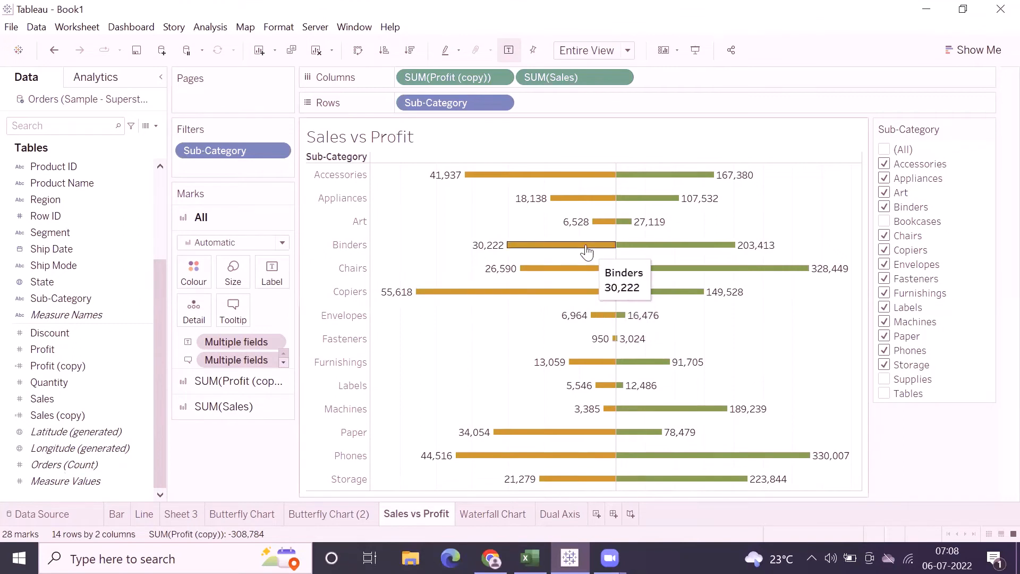
{"action": "left_click", "coordinate": [563, 513]}
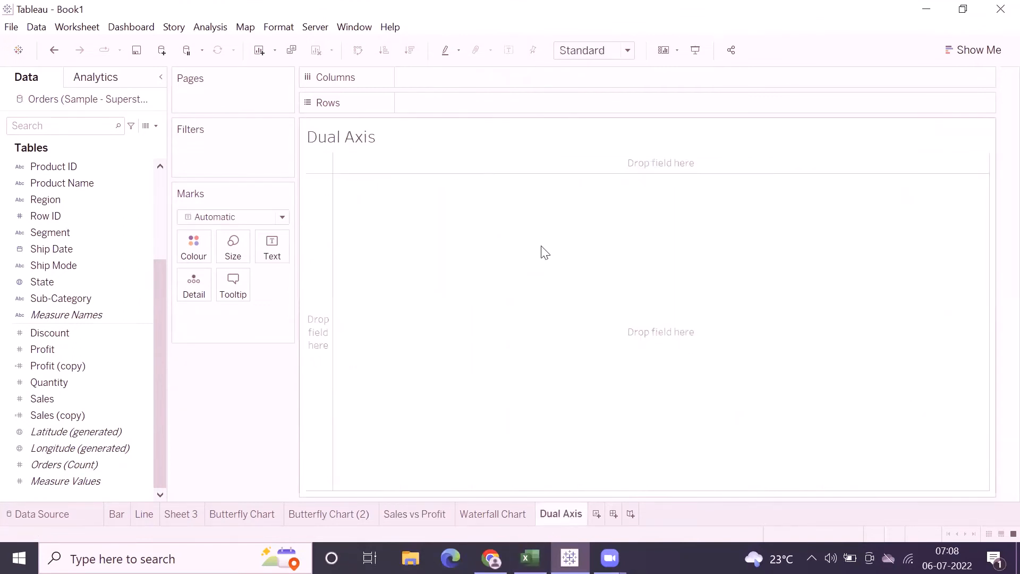
Step: Build a text table of Sales and Profit by Sub-Category on the Dual Axis sheet
{"action": "double_click", "coordinate": [58, 301]}
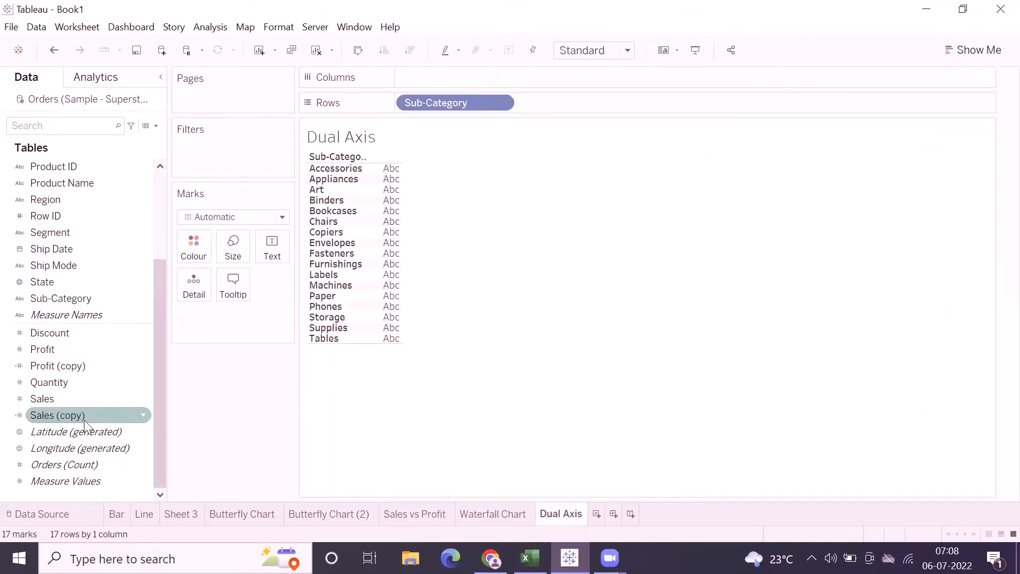
{"action": "double_click", "coordinate": [75, 400]}
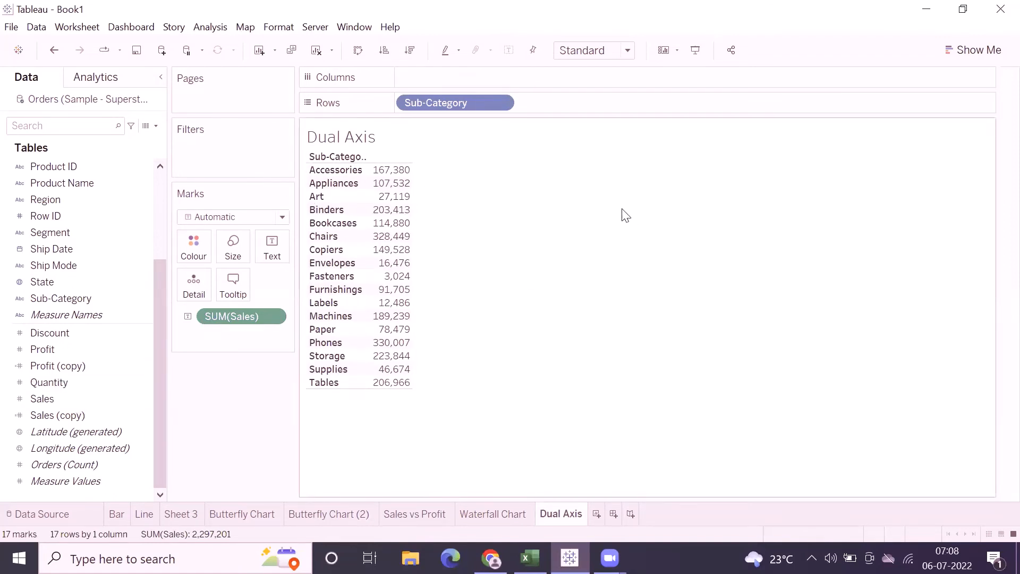
{"action": "double_click", "coordinate": [44, 349]}
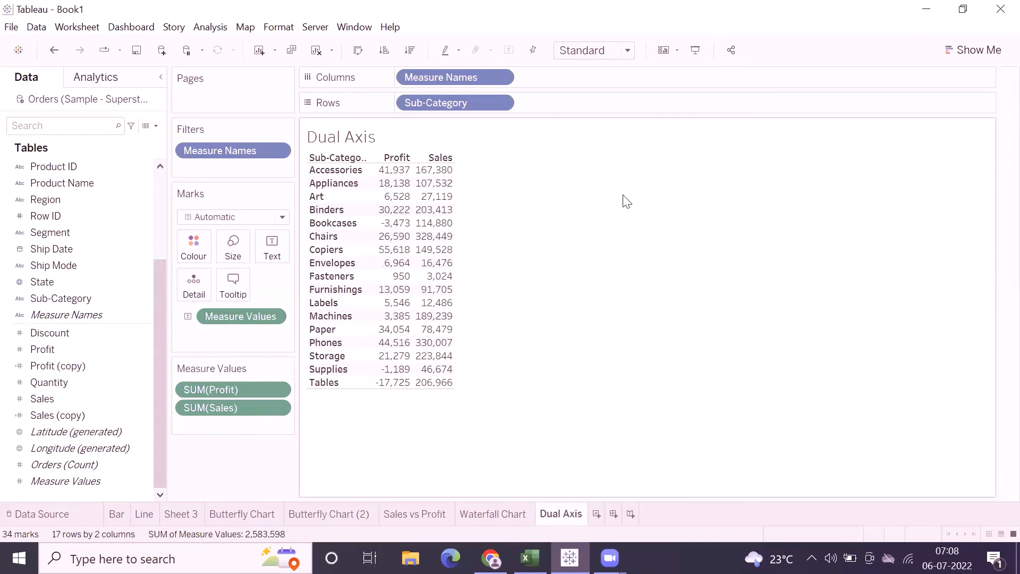
Step: Try showing Profit and Sales as bars with rows and columns swapped, inspect both axes, and undo back to the text table
{"action": "left_click", "coordinate": [972, 50]}
{"action": "left_click", "coordinate": [888, 168]}
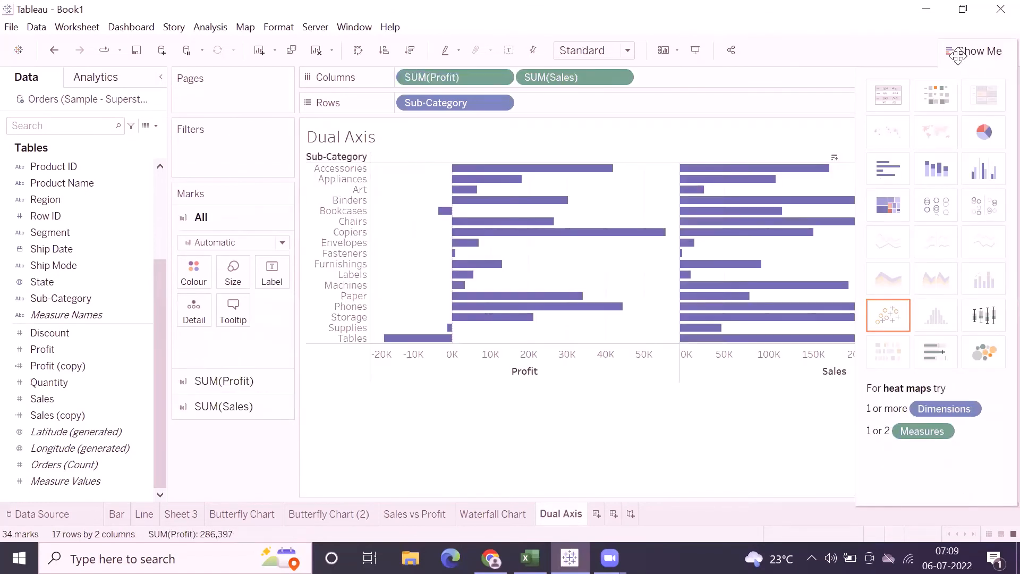
{"action": "left_click", "coordinate": [972, 50]}
{"action": "left_click", "coordinate": [358, 50]}
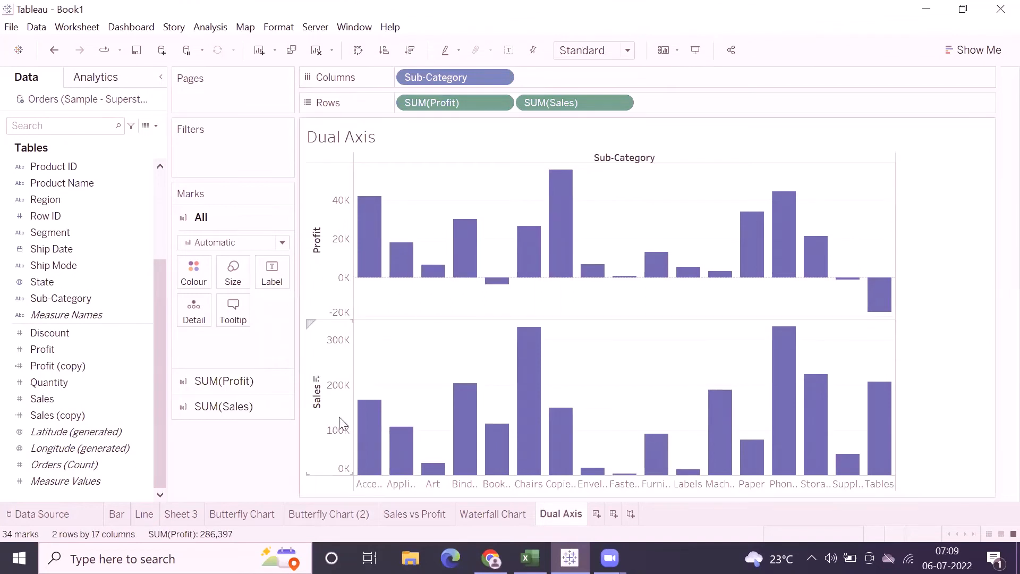
{"action": "left_click", "coordinate": [324, 372]}
{"action": "left_click", "coordinate": [330, 244]}
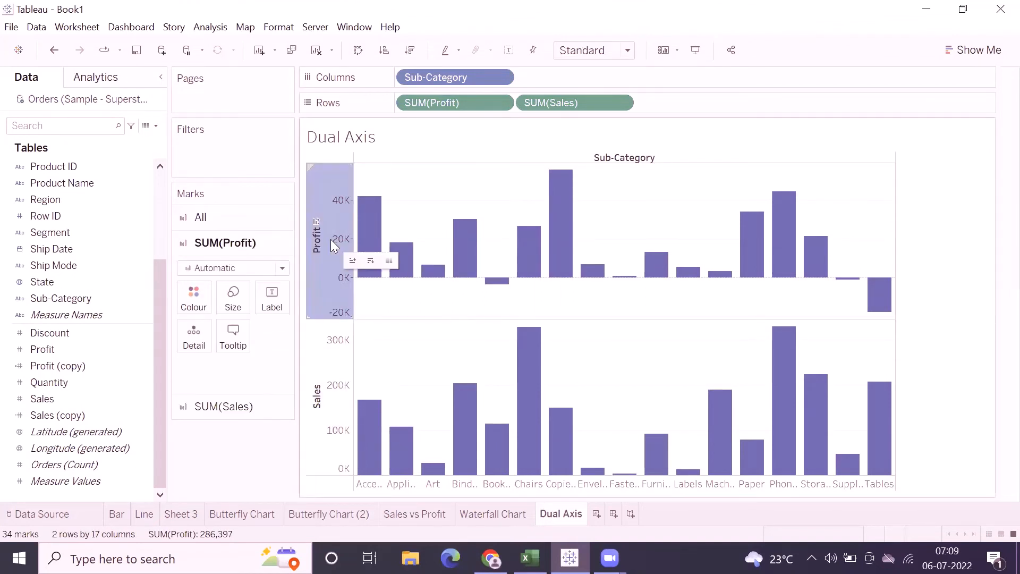
{"action": "left_click", "coordinate": [498, 351]}
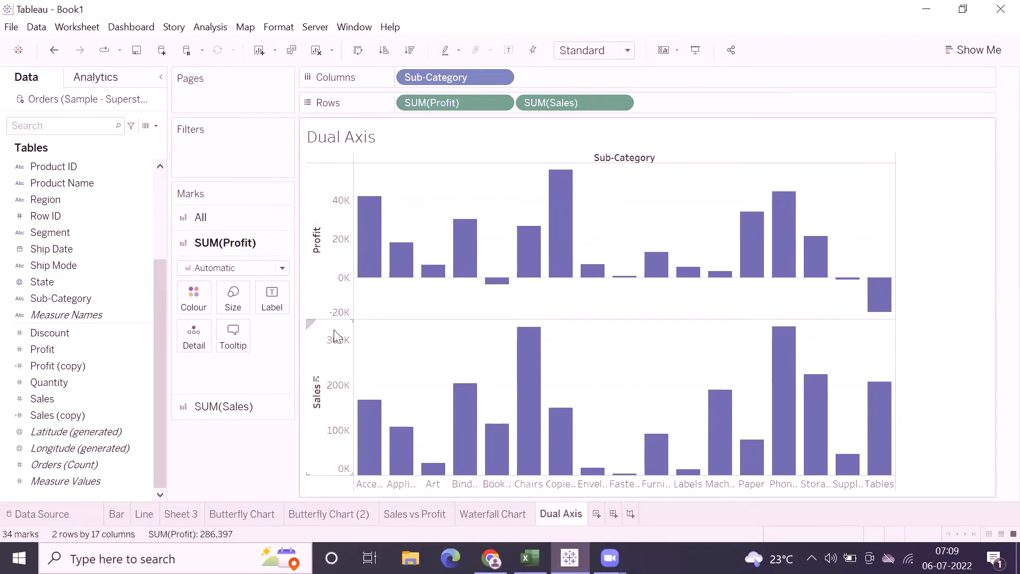
{"action": "mouse_move", "coordinate": [364, 244]}
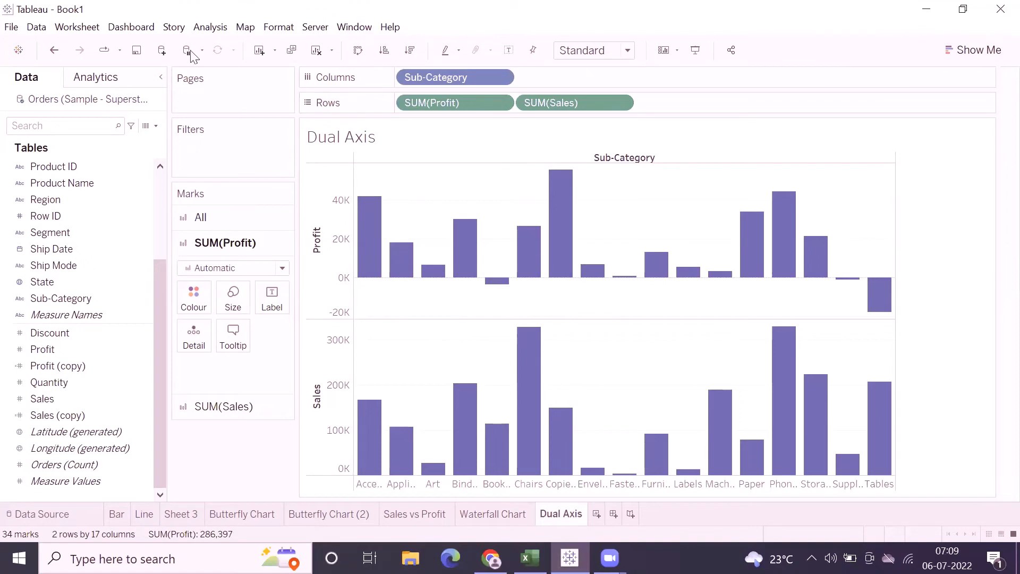
{"action": "left_click", "coordinate": [53, 53]}
{"action": "left_click", "coordinate": [53, 55]}
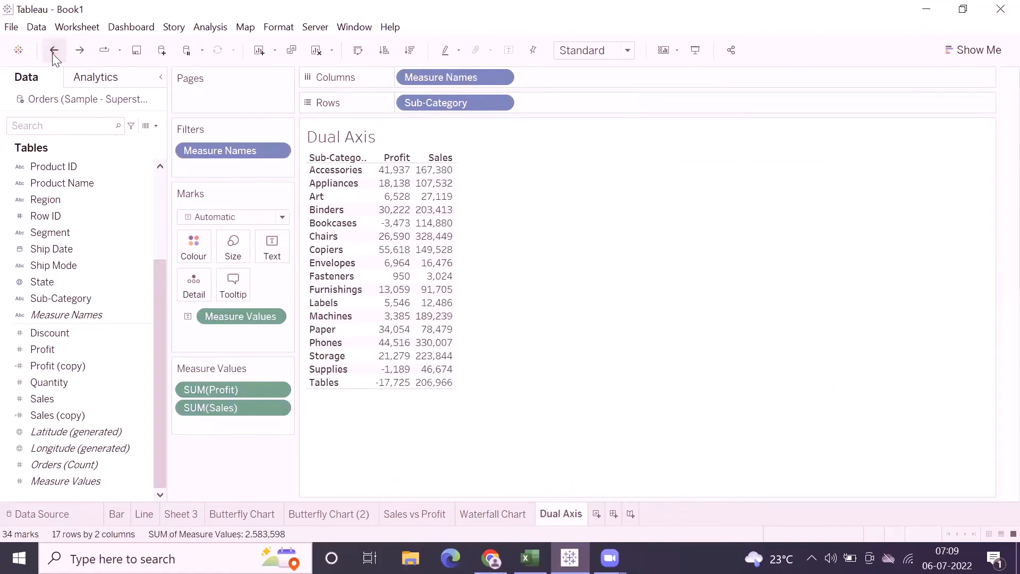
Step: Convert the text table to horizontal bars and fit the chart to Entire View
{"action": "mouse_move", "coordinate": [424, 193]}
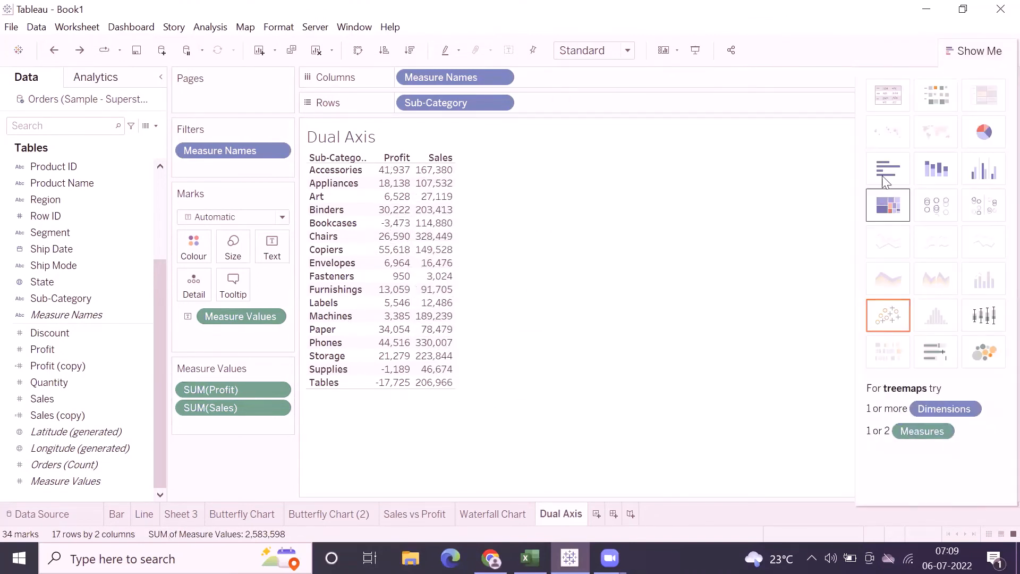
{"action": "left_click", "coordinate": [887, 169]}
{"action": "left_click", "coordinate": [971, 50]}
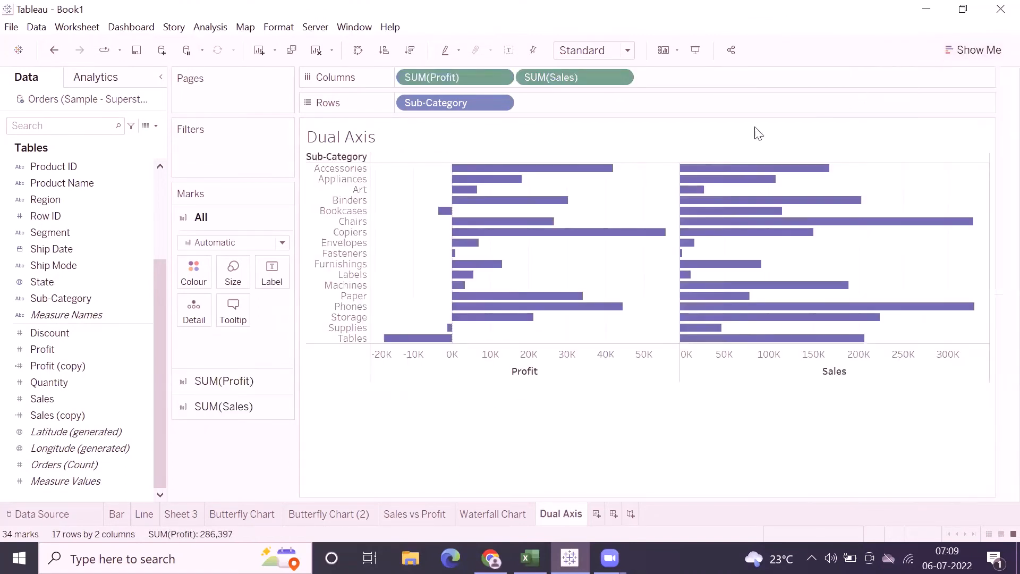
{"action": "left_click", "coordinate": [627, 50]}
{"action": "left_click", "coordinate": [601, 106]}
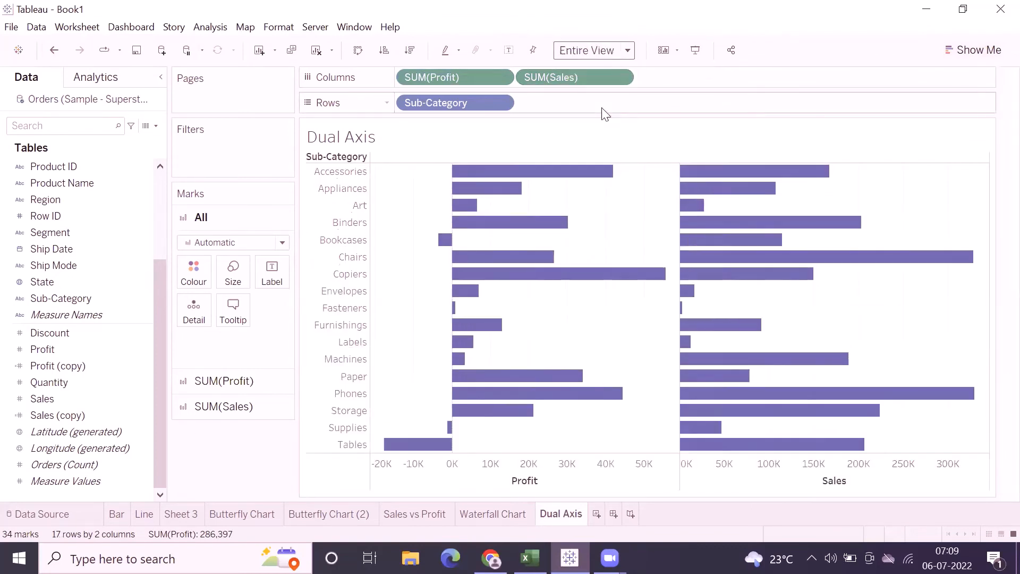
Step: Swap rows and columns so the Profit and Sales bars run vertically across the sub-categories
{"action": "left_click", "coordinate": [357, 50]}
{"action": "left_click", "coordinate": [356, 53]}
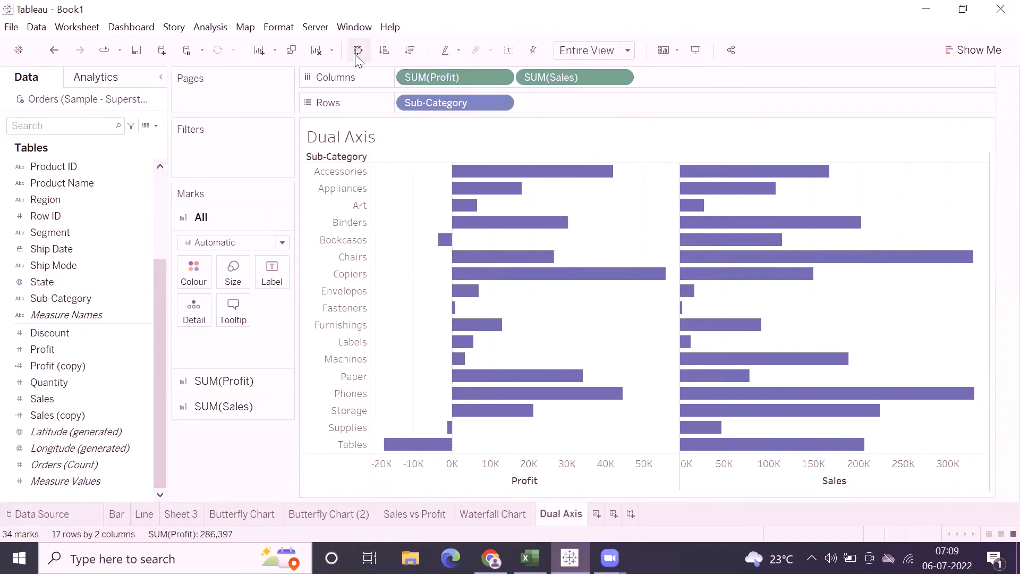
{"action": "left_click", "coordinate": [358, 51]}
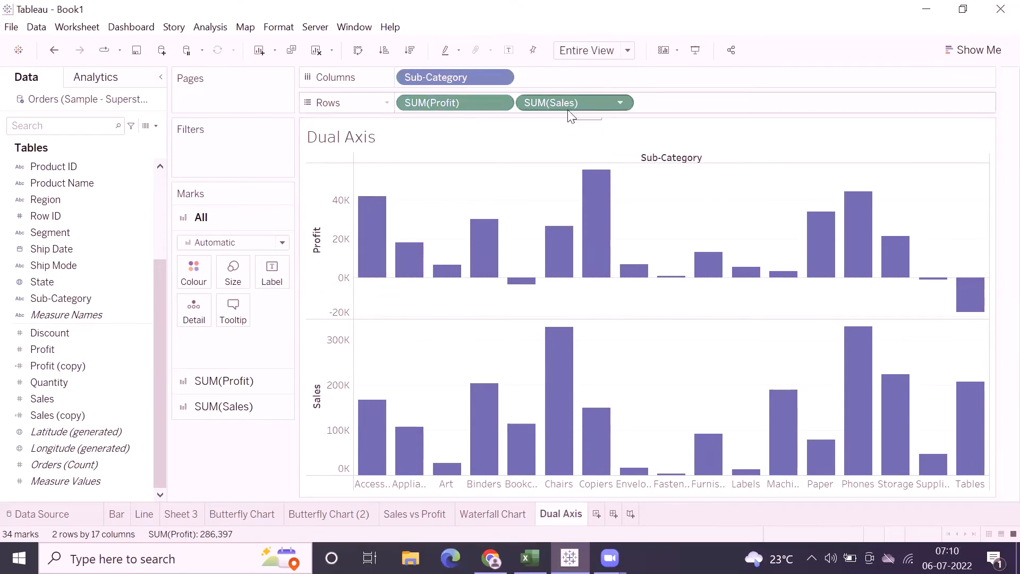
Step: Try removing Sales from Rows to check the options of Profit alone, and undo the removal
{"action": "left_click", "coordinate": [619, 103]}
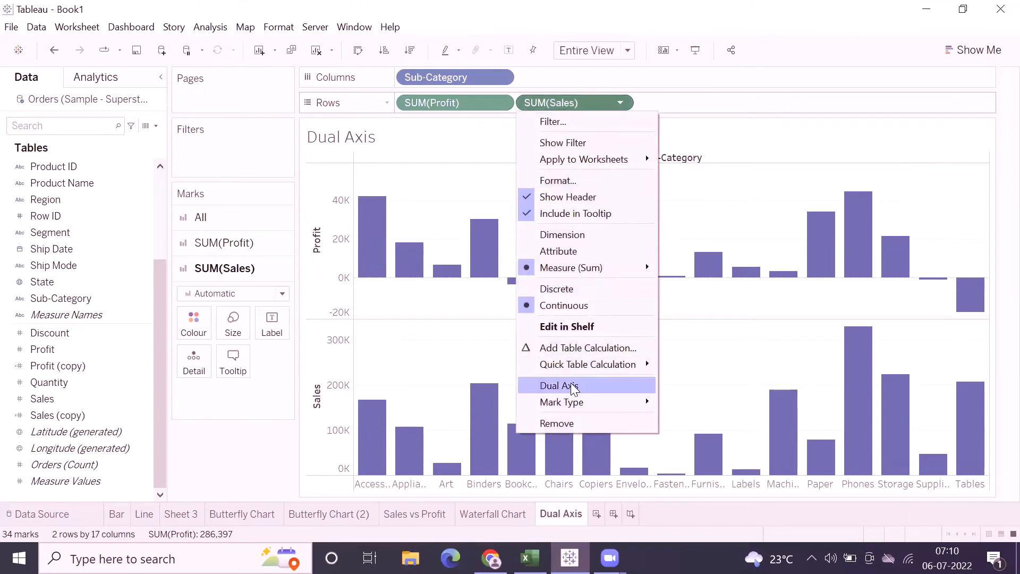
{"action": "left_click_drag", "start_coordinate": [584, 105], "coordinate": [805, 41]}
{"action": "left_click", "coordinate": [503, 101]}
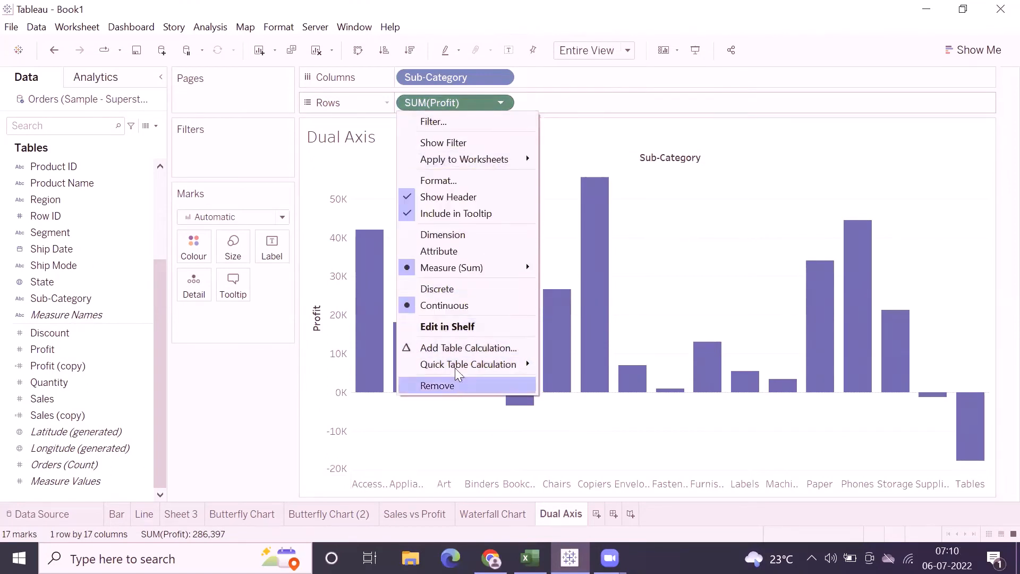
{"action": "left_click", "coordinate": [693, 220]}
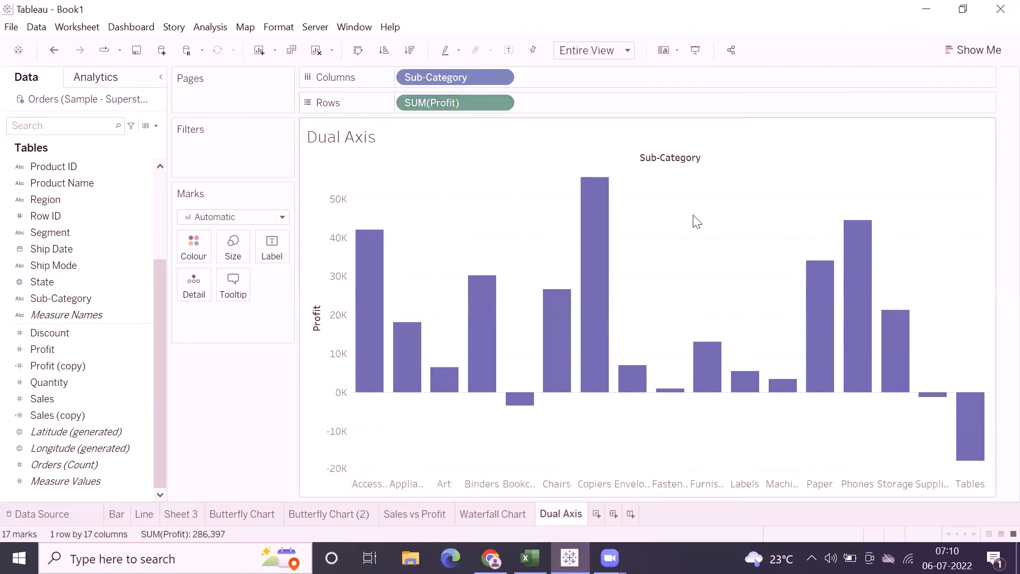
{"action": "left_click", "coordinate": [62, 52]}
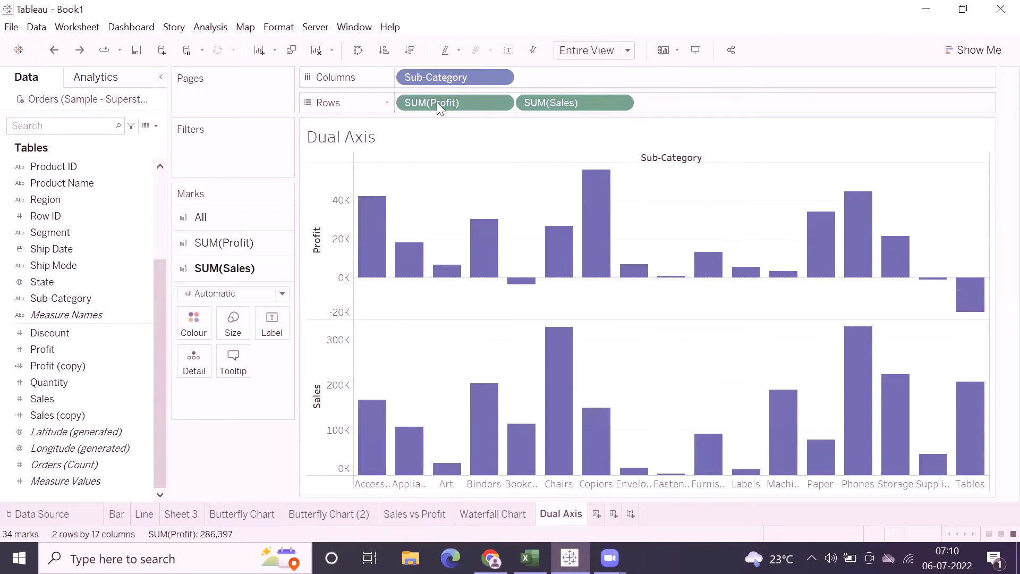
Step: Compare the field options of Sales and Profit on Rows to see which one offers Dual Axis
{"action": "left_click", "coordinate": [619, 103]}
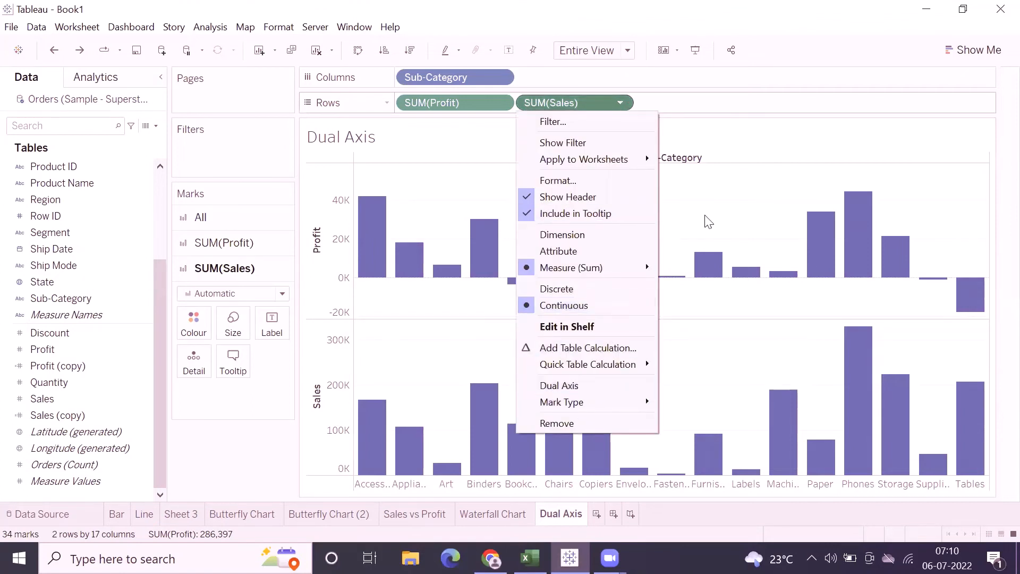
{"action": "left_click", "coordinate": [504, 105]}
{"action": "left_click", "coordinate": [500, 102]}
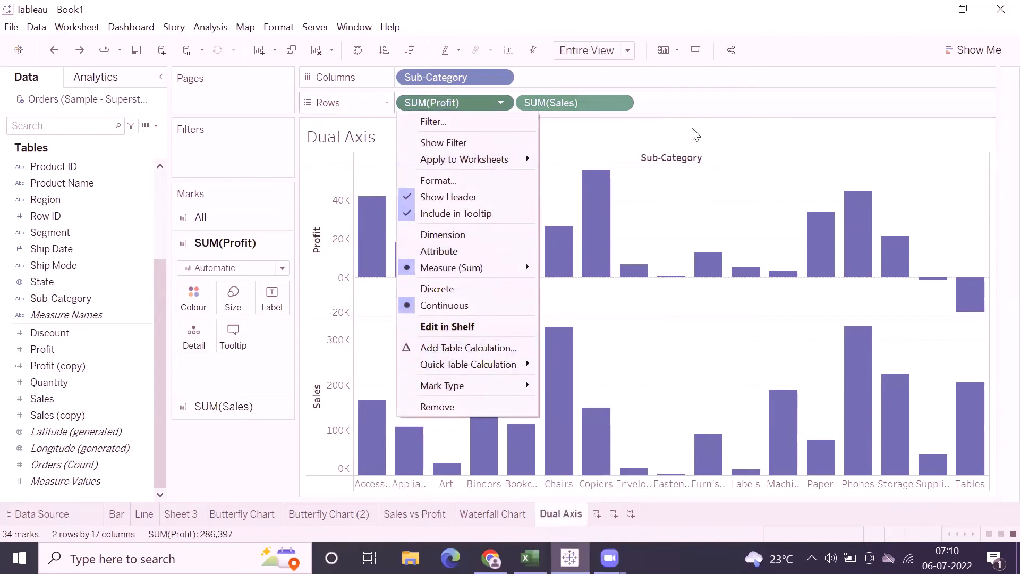
{"action": "left_click", "coordinate": [768, 136]}
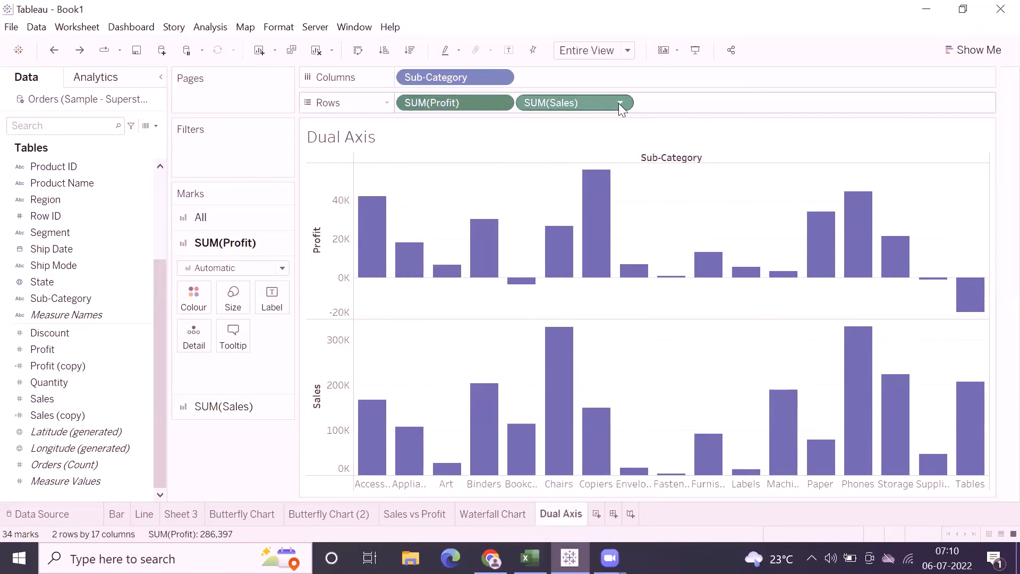
{"action": "left_click", "coordinate": [618, 103]}
{"action": "left_click", "coordinate": [763, 143]}
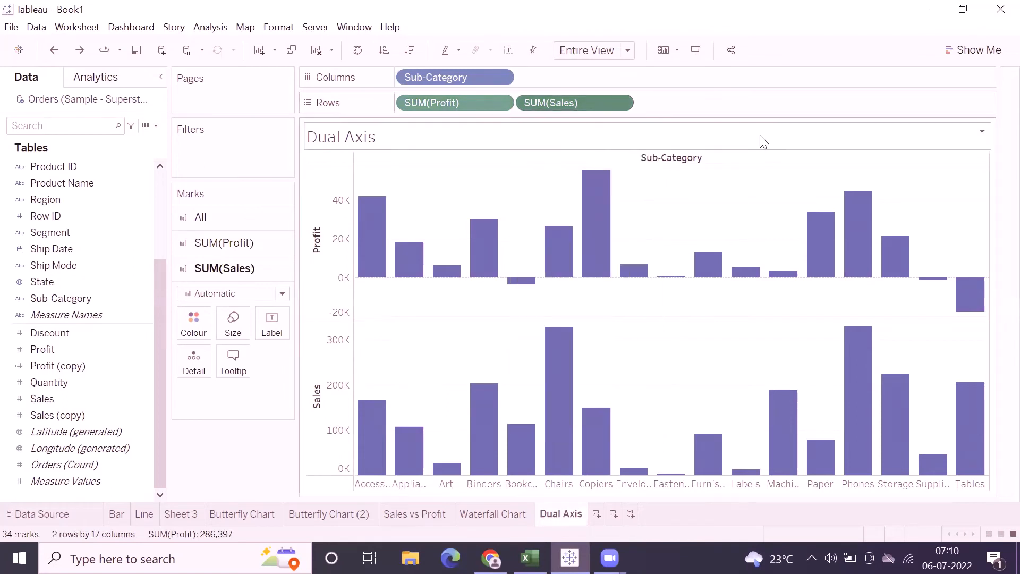
Step: Reorder Rows so that Profit follows Sales, and check the Dual Axis option of Profit
{"action": "left_click_drag", "start_coordinate": [419, 99], "coordinate": [622, 102]}
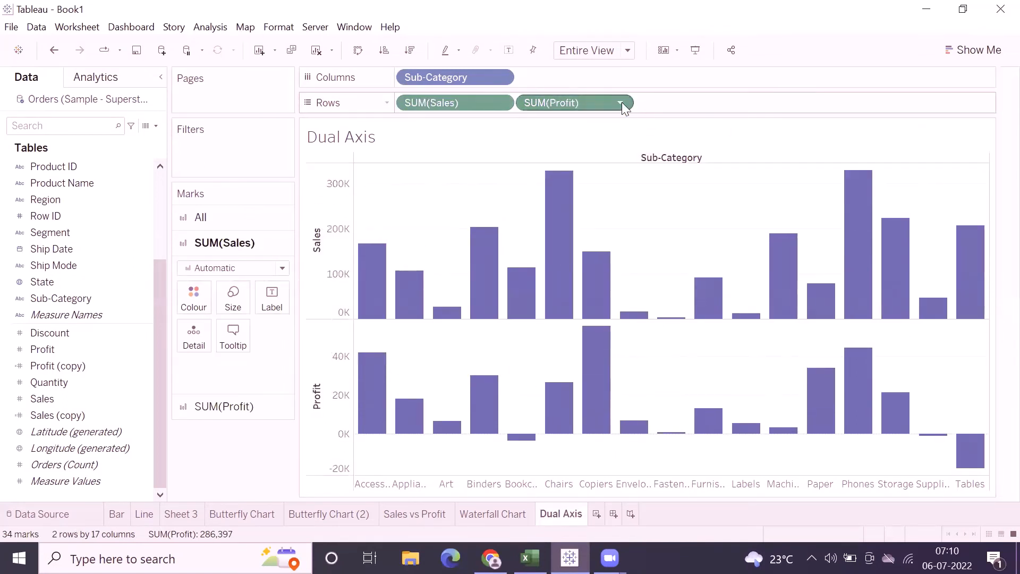
{"action": "left_click", "coordinate": [620, 103]}
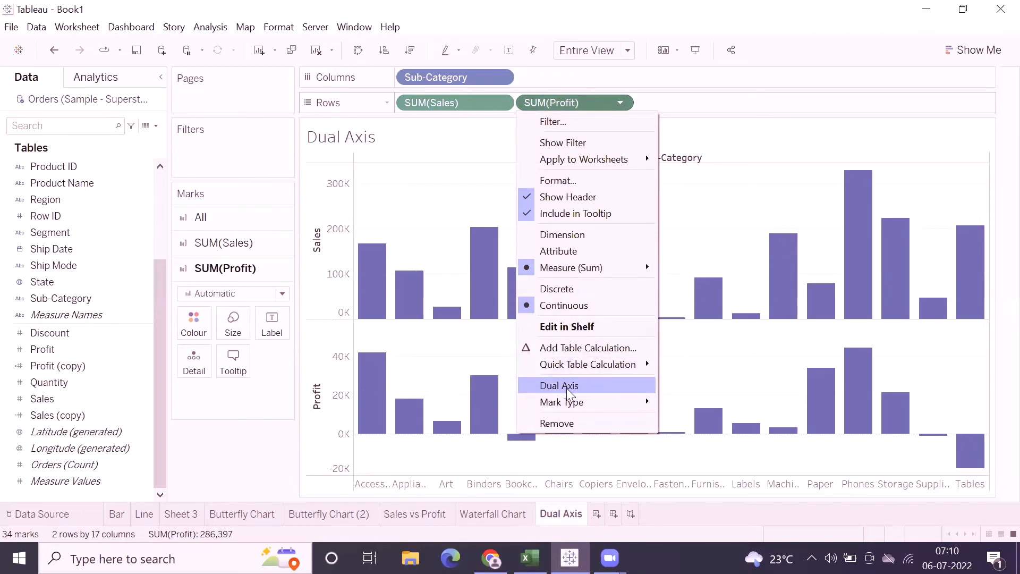
{"action": "left_click", "coordinate": [748, 163]}
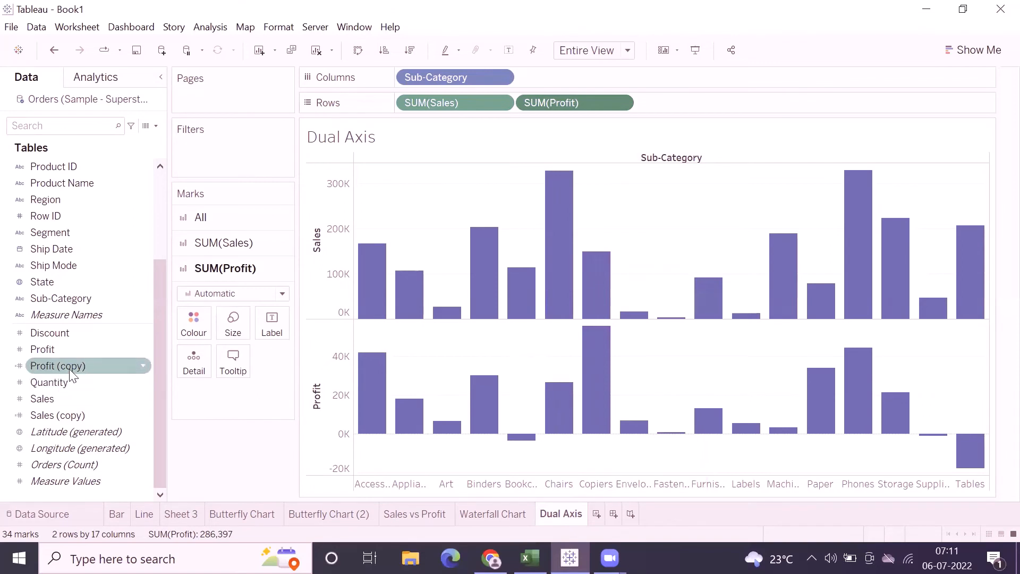
Step: Try adding Quantity as a third measure on Rows, check its Dual Axis option, and remove it
{"action": "left_click_drag", "start_coordinate": [53, 382], "coordinate": [734, 105]}
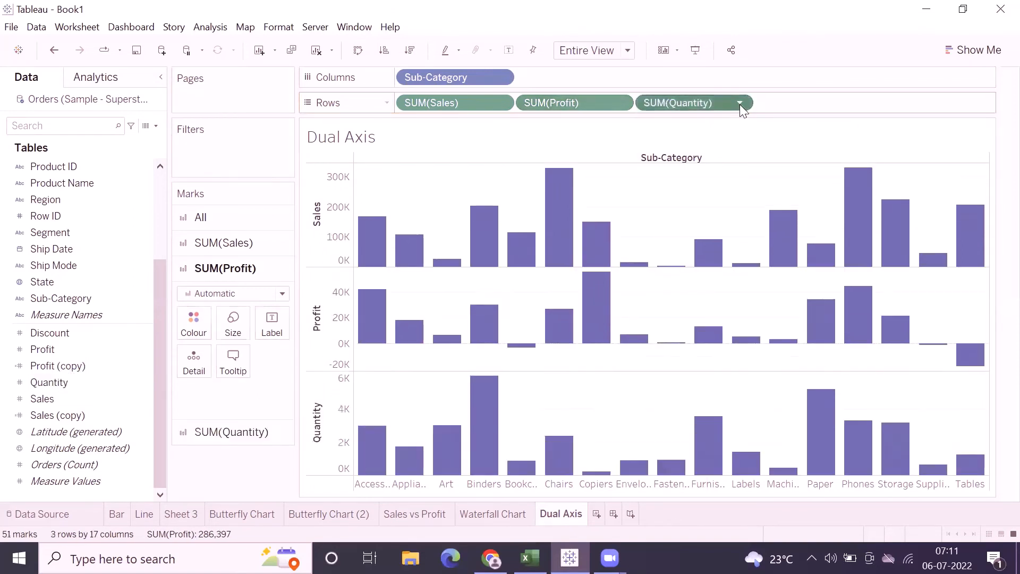
{"action": "left_click", "coordinate": [739, 104]}
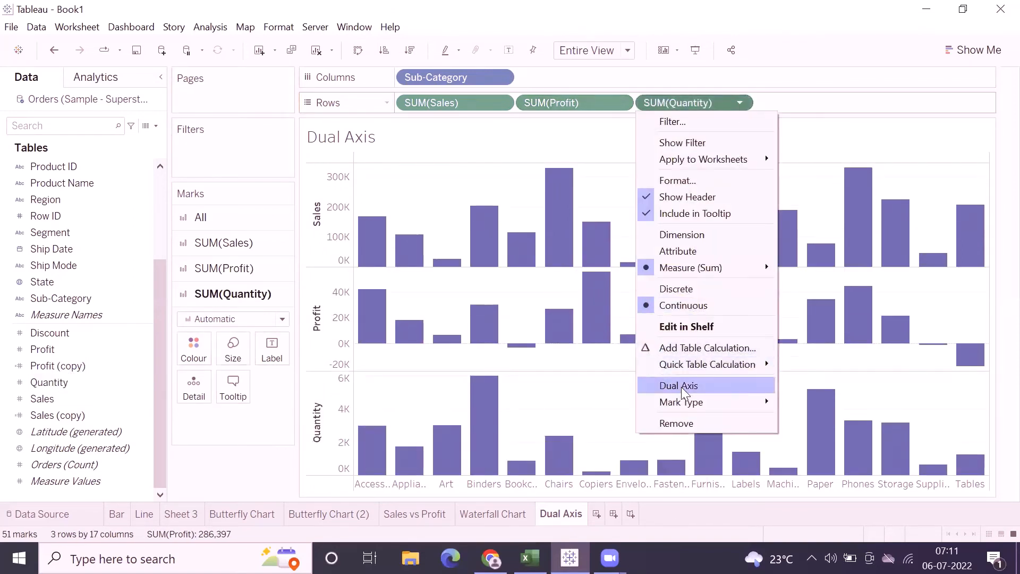
{"action": "left_click", "coordinate": [808, 146]}
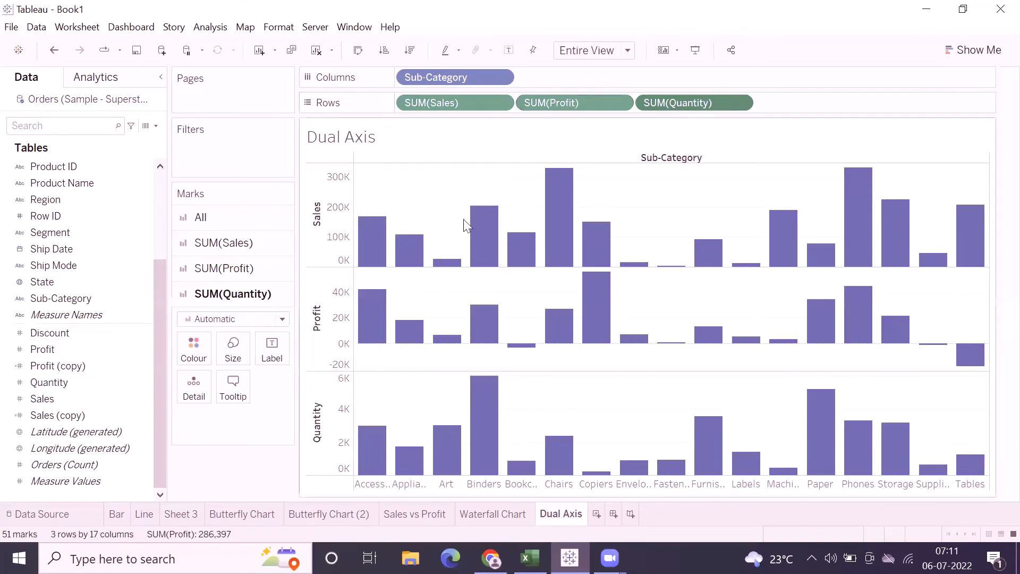
{"action": "left_click_drag", "start_coordinate": [657, 101], "coordinate": [62, 406]}
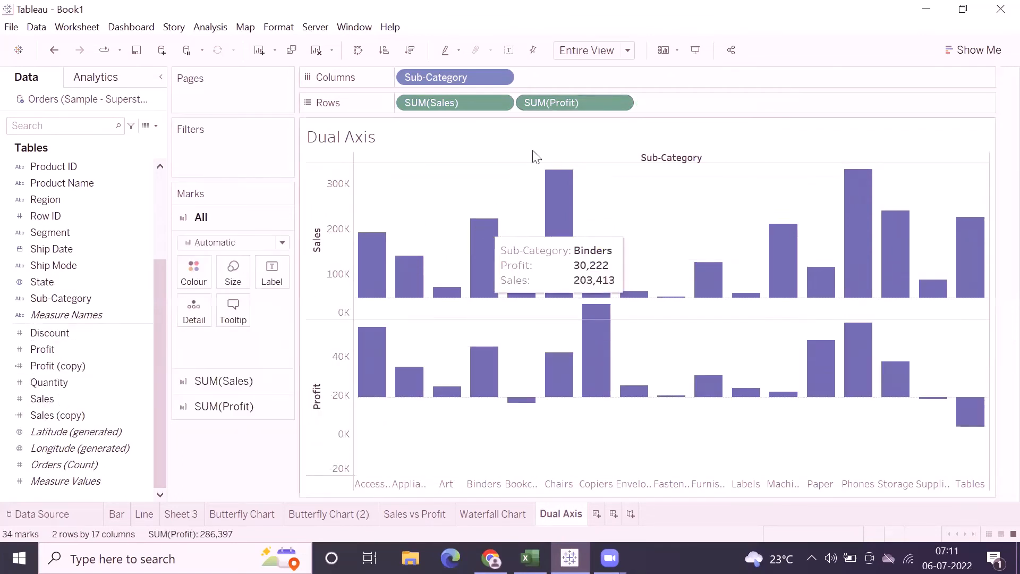
Step: Turn on Dual Axis for Profit so it shares one chart with Sales
{"action": "left_click", "coordinate": [619, 103]}
{"action": "left_click", "coordinate": [620, 103]}
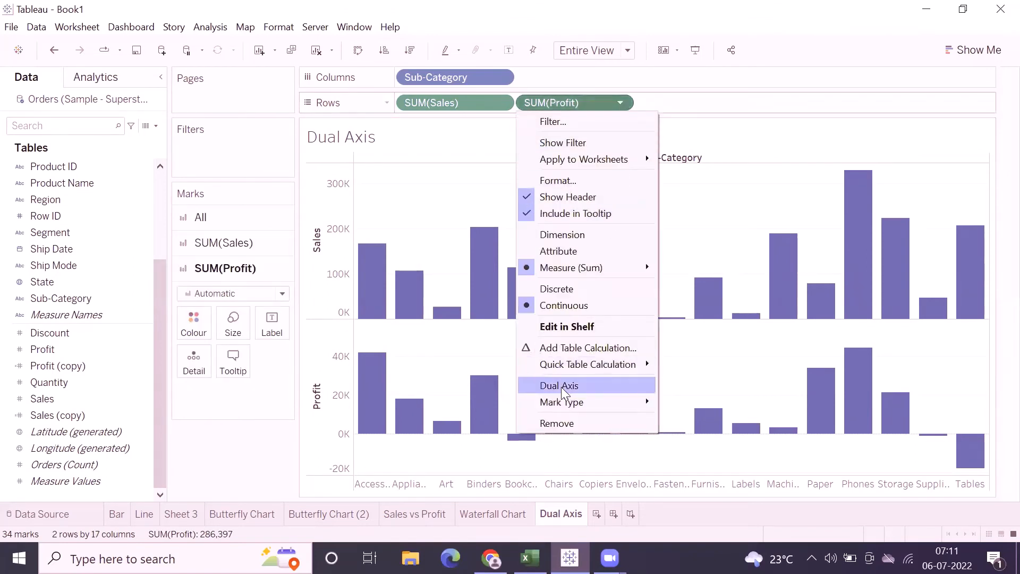
{"action": "left_click", "coordinate": [561, 387]}
Step: Examine the Sales and Profit axes of the combined chart by selecting each in turn
{"action": "left_click", "coordinate": [850, 290]}
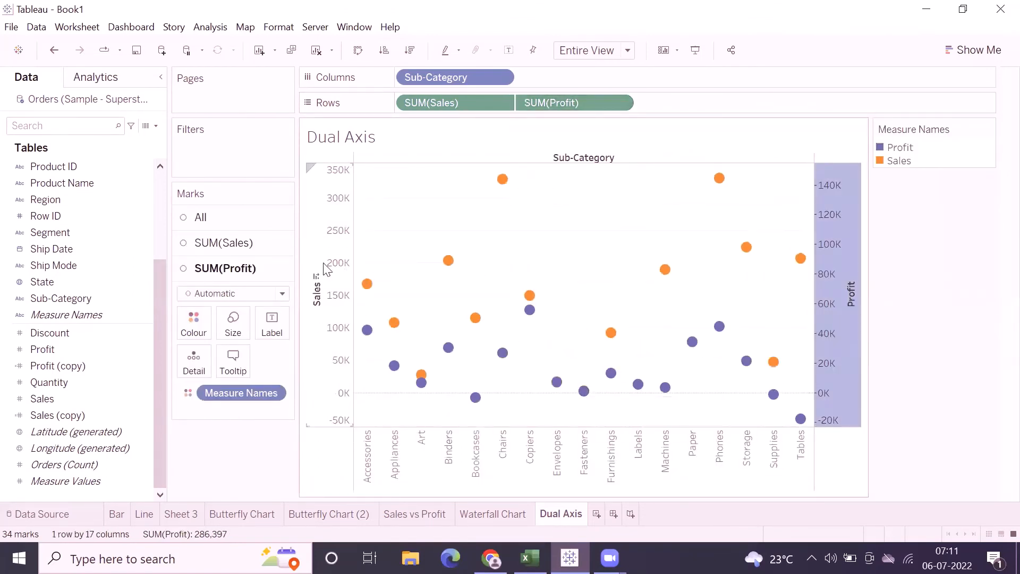
{"action": "left_click", "coordinate": [320, 274]}
{"action": "left_click", "coordinate": [844, 250]}
{"action": "left_click", "coordinate": [316, 245]}
{"action": "left_click", "coordinate": [832, 245]}
{"action": "left_click", "coordinate": [323, 246]}
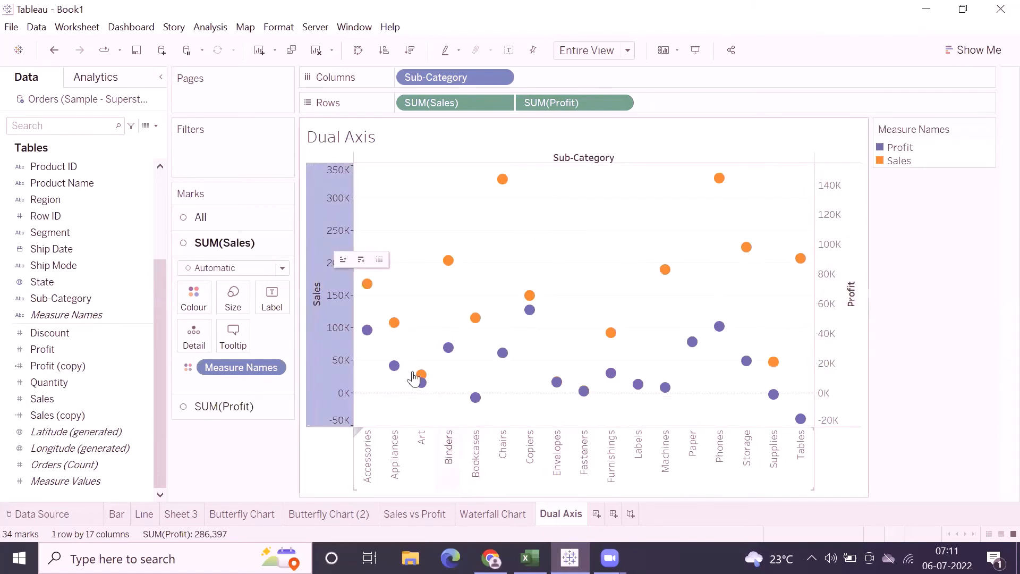
{"action": "left_click", "coordinate": [850, 229]}
{"action": "left_click", "coordinate": [620, 212]}
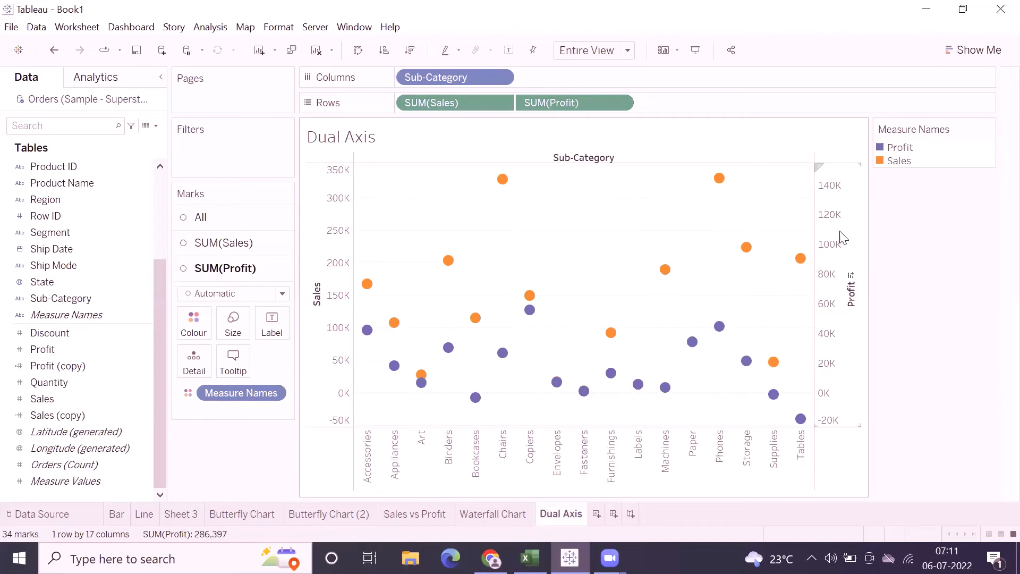
Step: Move the Measure Names colour legend beneath the Marks card
{"action": "left_click", "coordinate": [989, 131]}
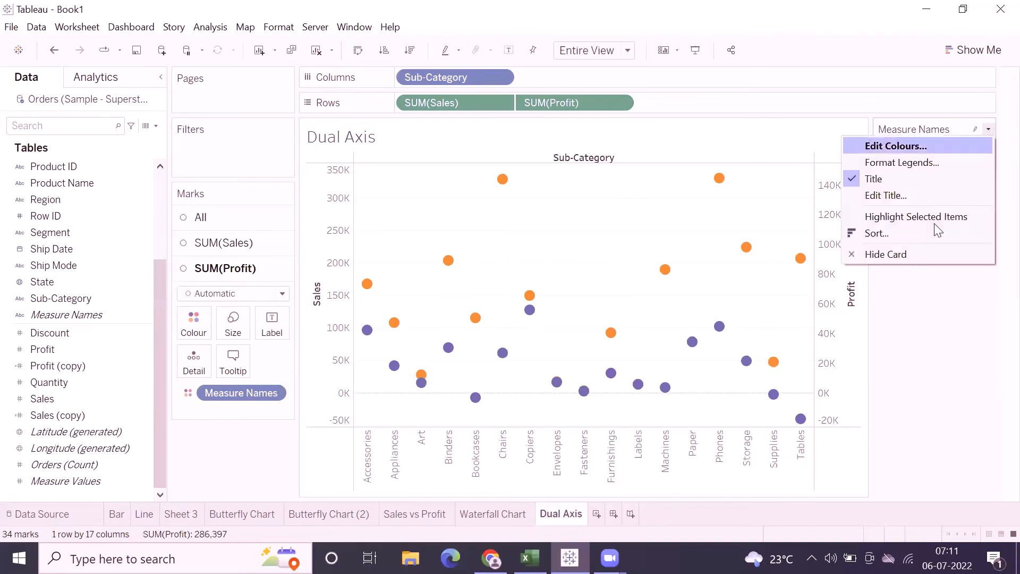
{"action": "left_click", "coordinate": [935, 276]}
{"action": "left_click_drag", "start_coordinate": [911, 129], "coordinate": [195, 450]}
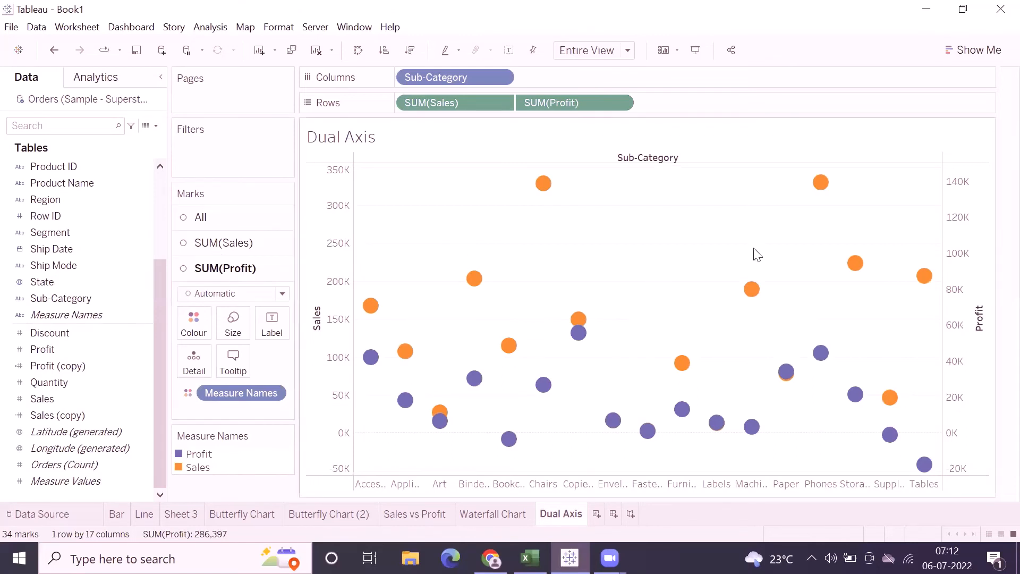
Step: Compare the scales of the Sales and Profit axes and check the options available for the Profit axis
{"action": "left_click", "coordinate": [324, 228]}
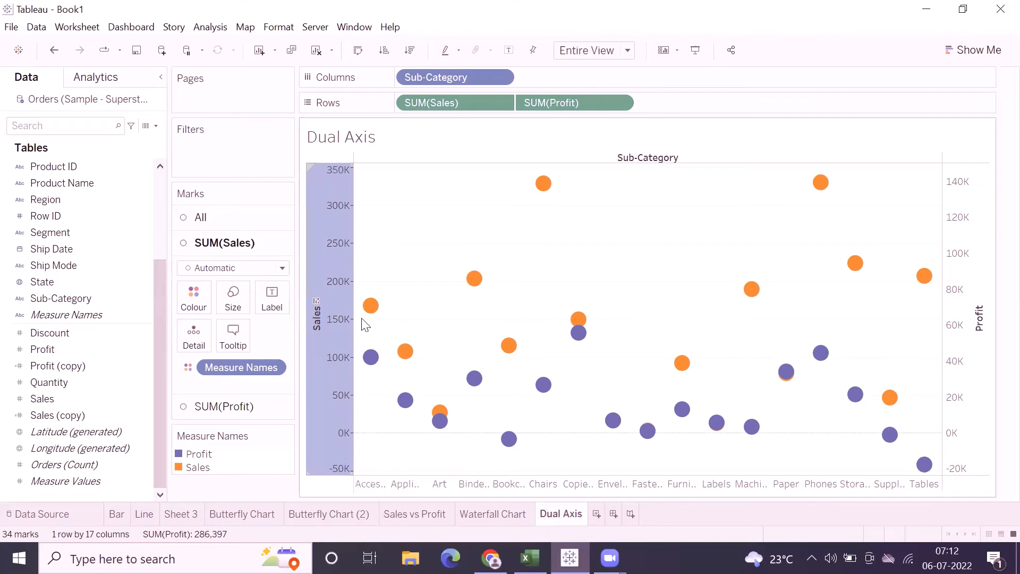
{"action": "left_click", "coordinate": [963, 459]}
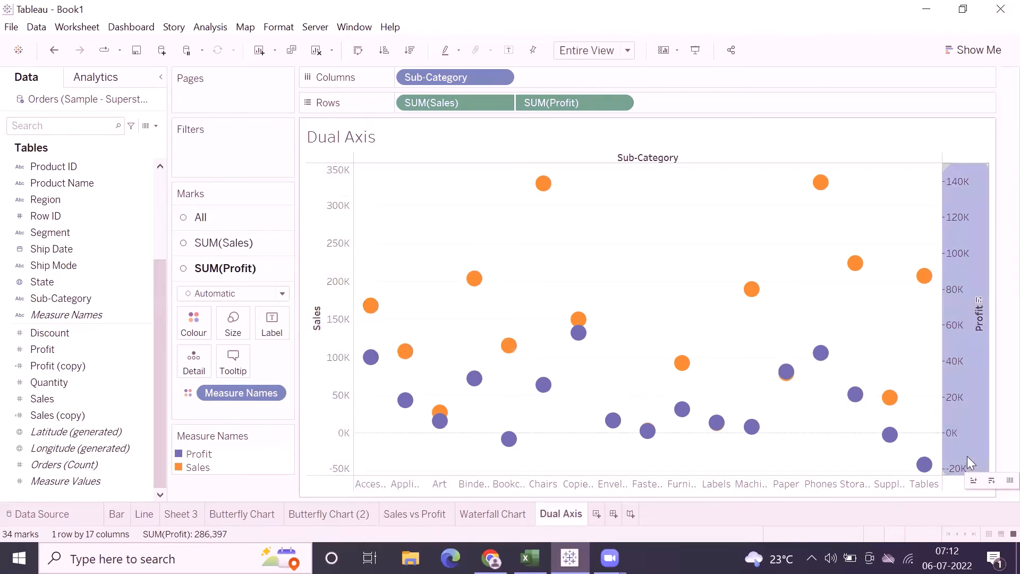
{"action": "left_click", "coordinate": [694, 257]}
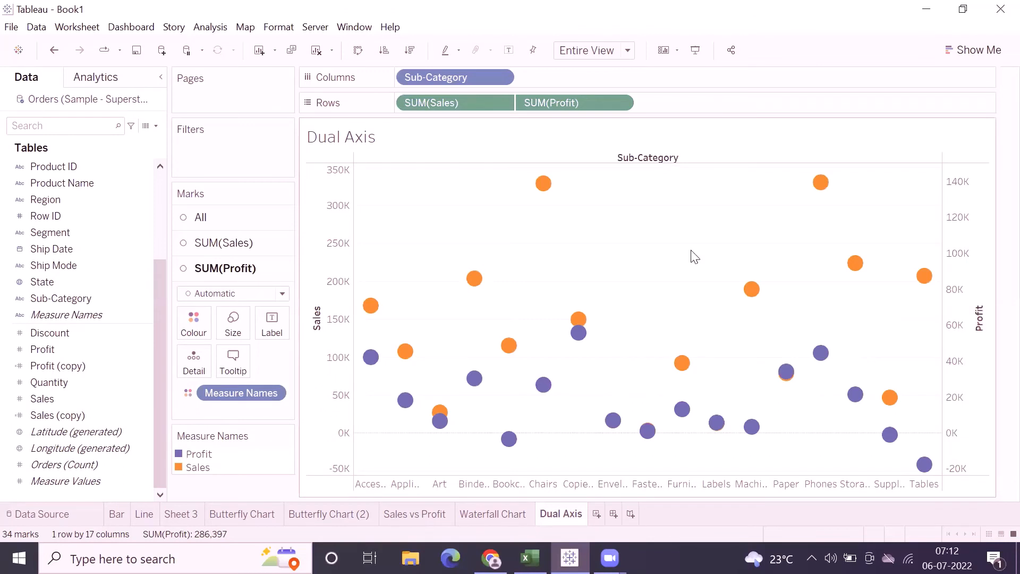
{"action": "left_click", "coordinate": [324, 249]}
{"action": "left_click", "coordinate": [958, 234]}
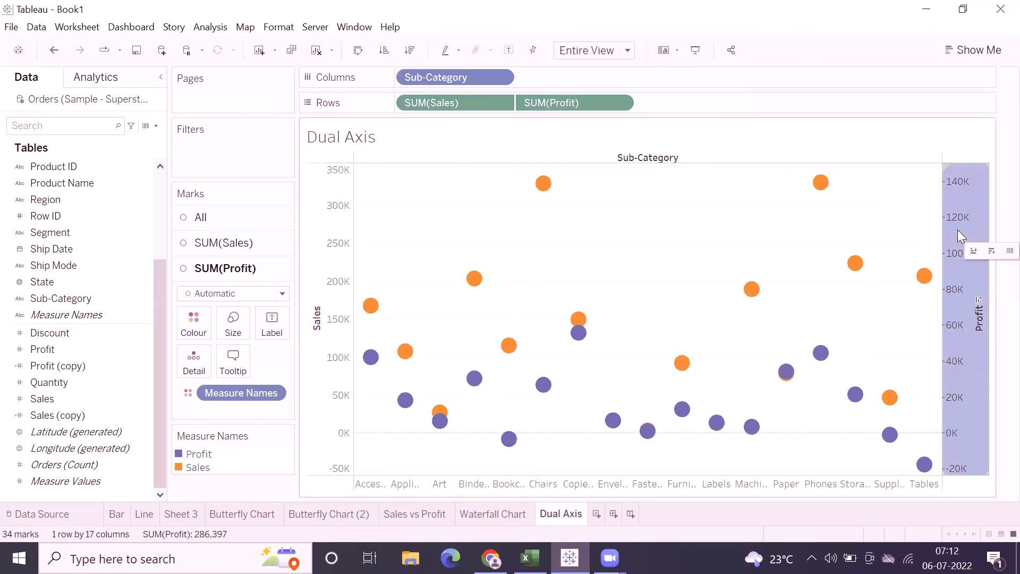
{"action": "right_click", "coordinate": [957, 231]}
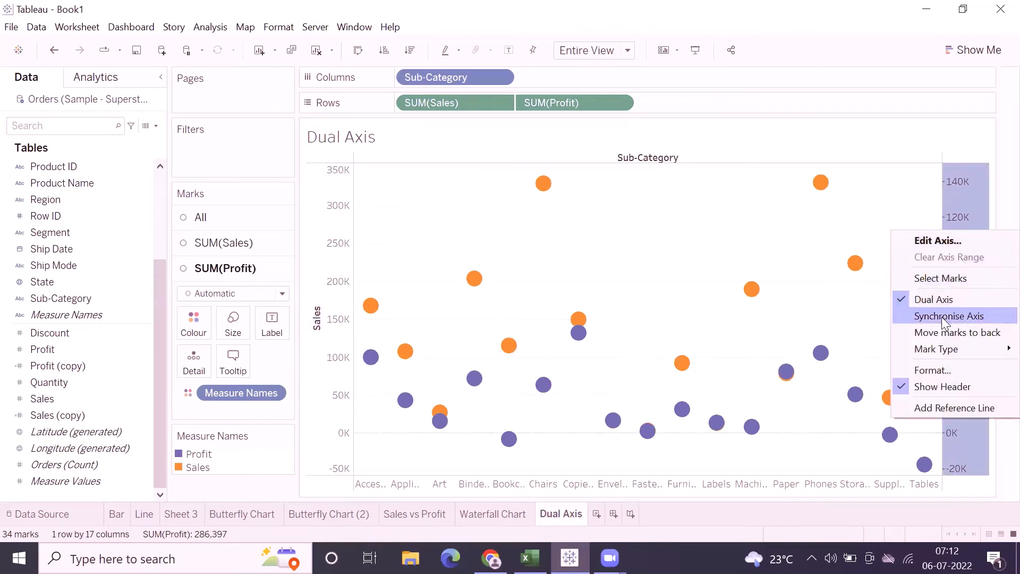
{"action": "left_click", "coordinate": [788, 247]}
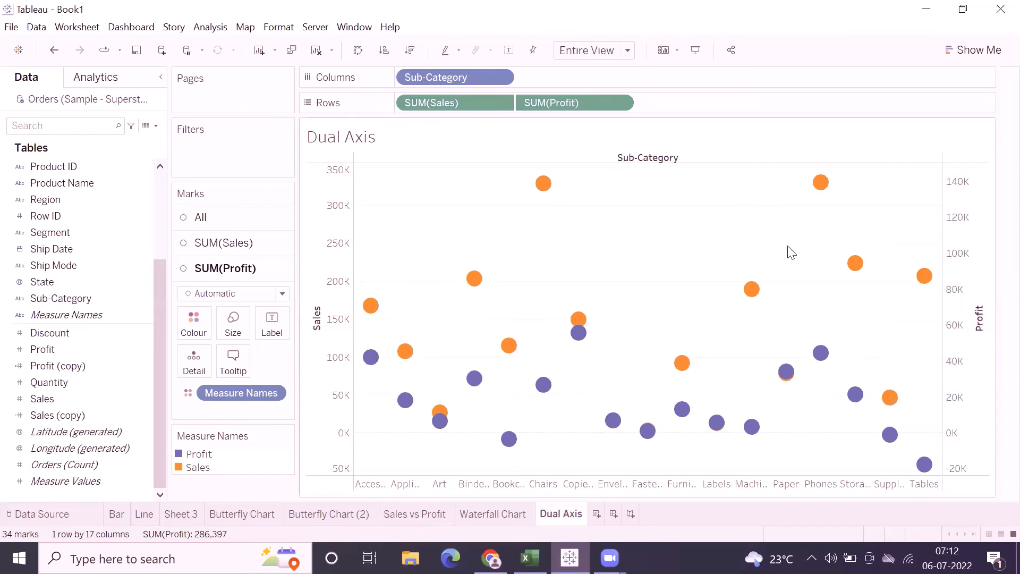
Step: Inspect the Machines, Bookcases and Copiers marks and compare them against the Sales and Profit axes
{"action": "mouse_move", "coordinate": [753, 292]}
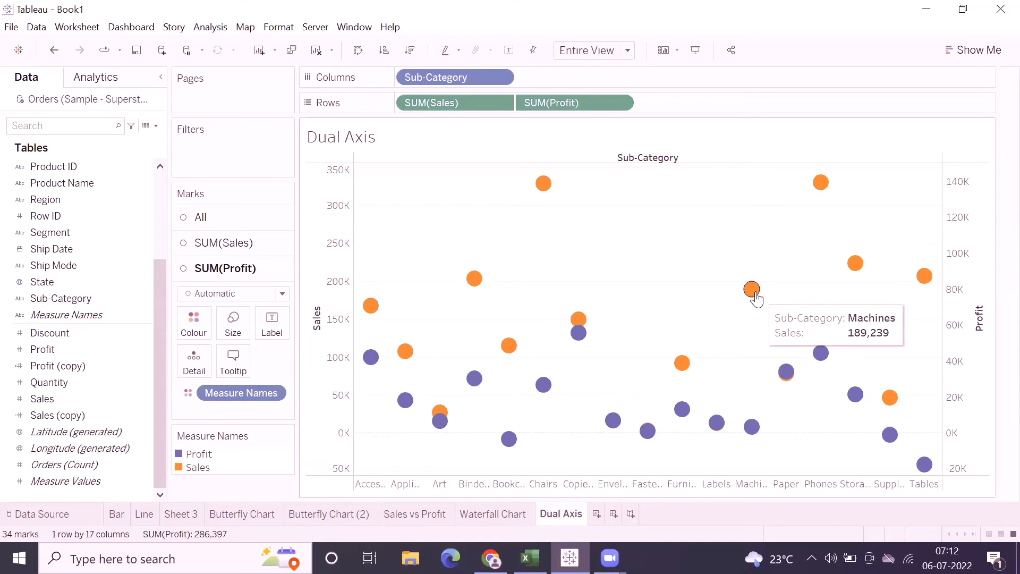
{"action": "mouse_move", "coordinate": [509, 348]}
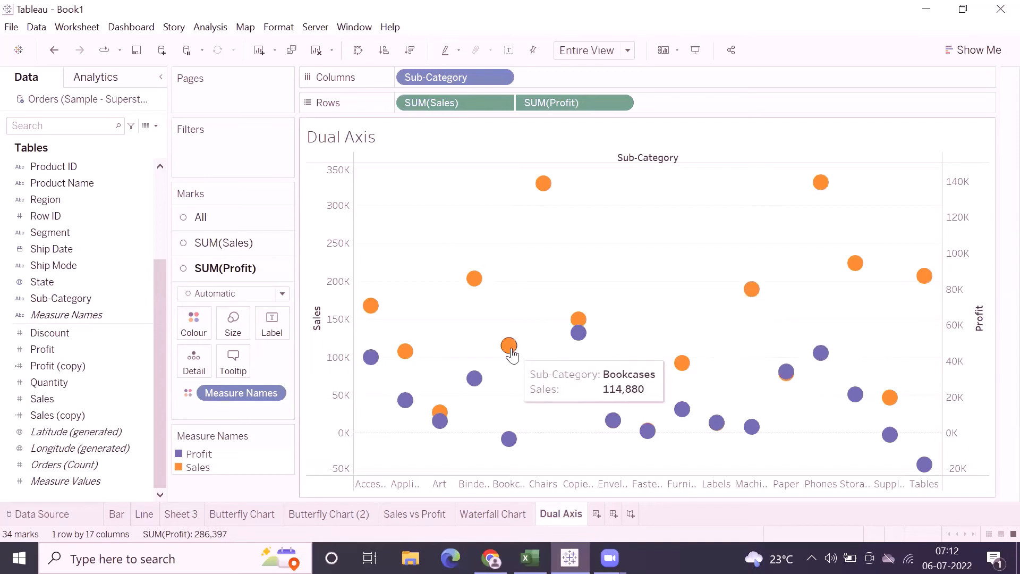
{"action": "mouse_move", "coordinate": [580, 339]}
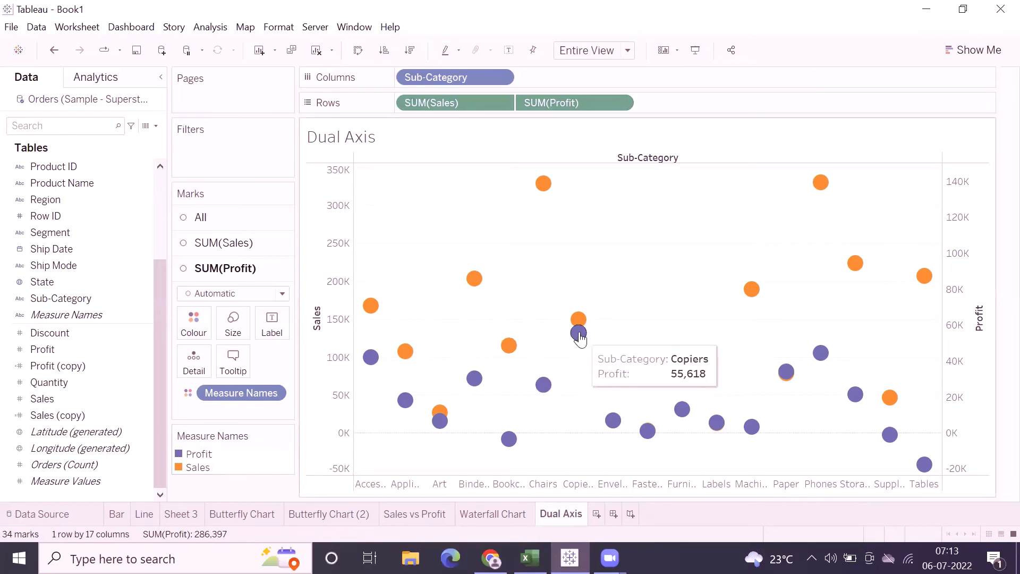
{"action": "left_click", "coordinate": [970, 277]}
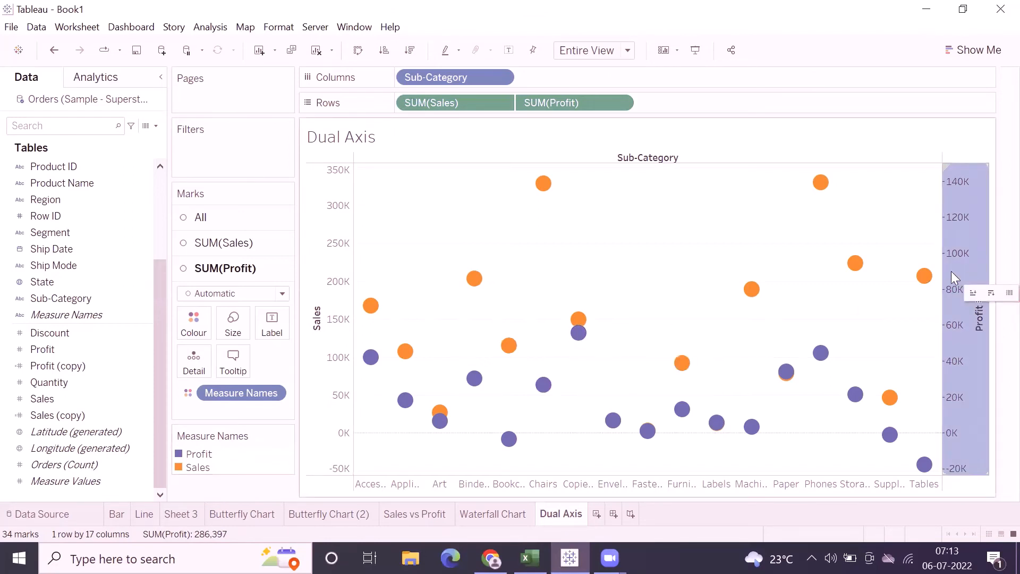
{"action": "left_click", "coordinate": [605, 276]}
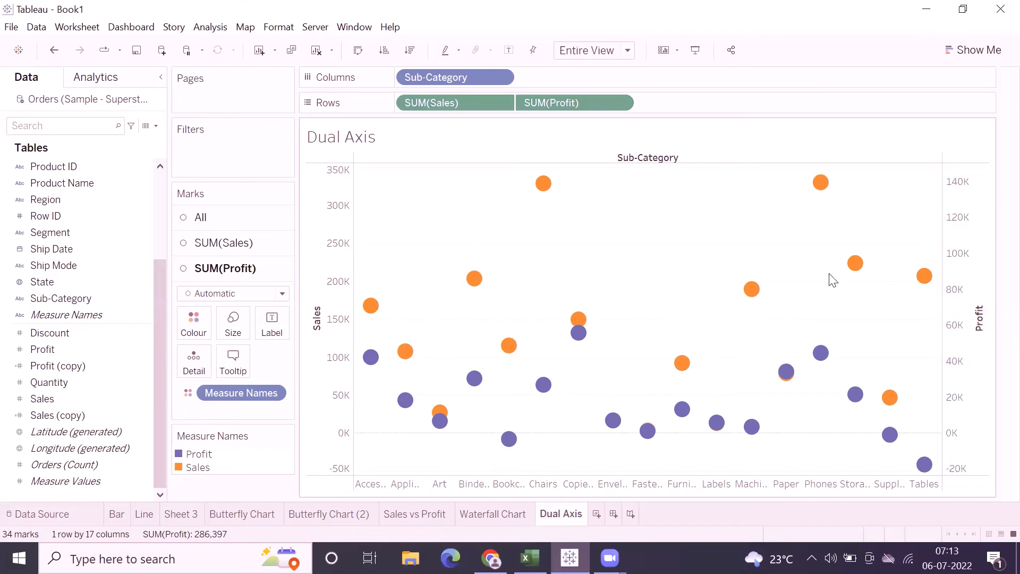
{"action": "left_click", "coordinate": [964, 293]}
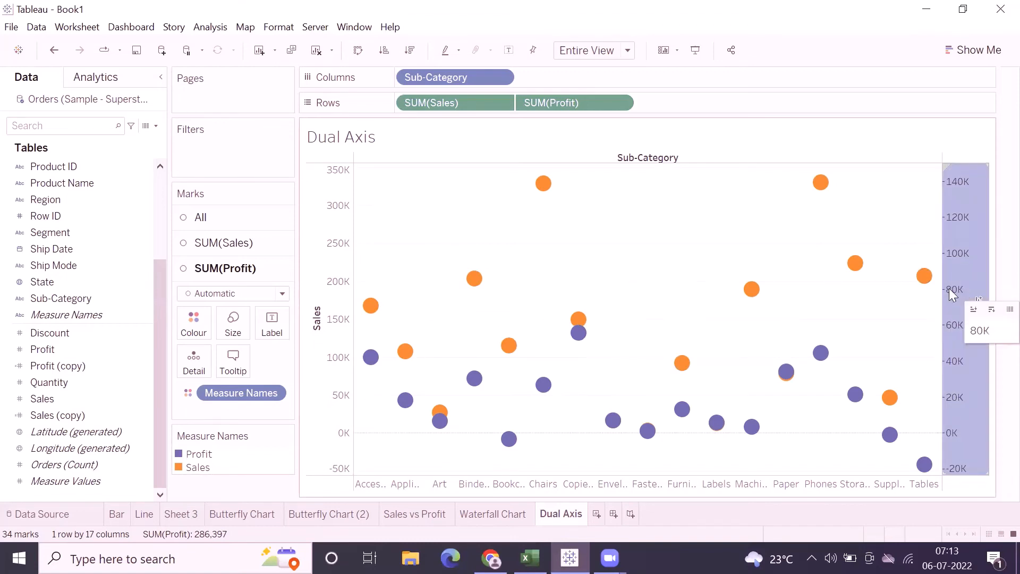
{"action": "left_click", "coordinate": [319, 250]}
{"action": "left_click", "coordinate": [538, 226]}
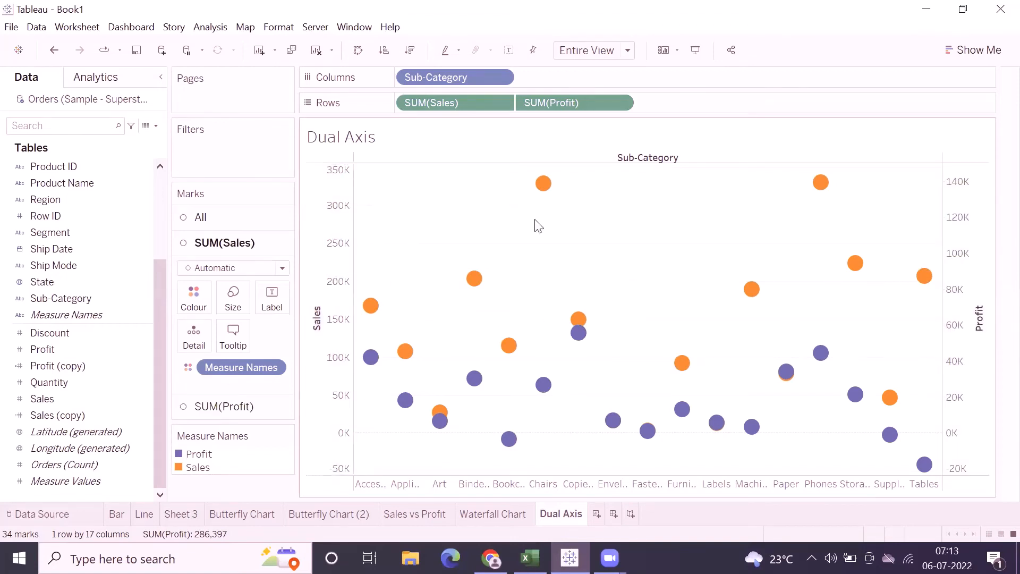
Step: Turn on drop lines for the Sales marks and check them on the Chairs sales mark
{"action": "right_click", "coordinate": [580, 284]}
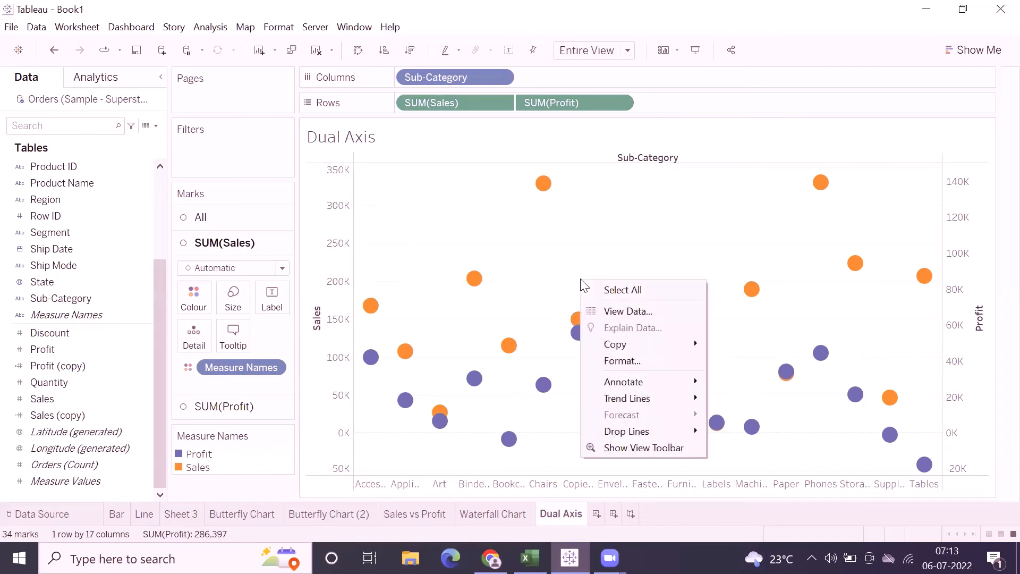
{"action": "mouse_move", "coordinate": [631, 430]}
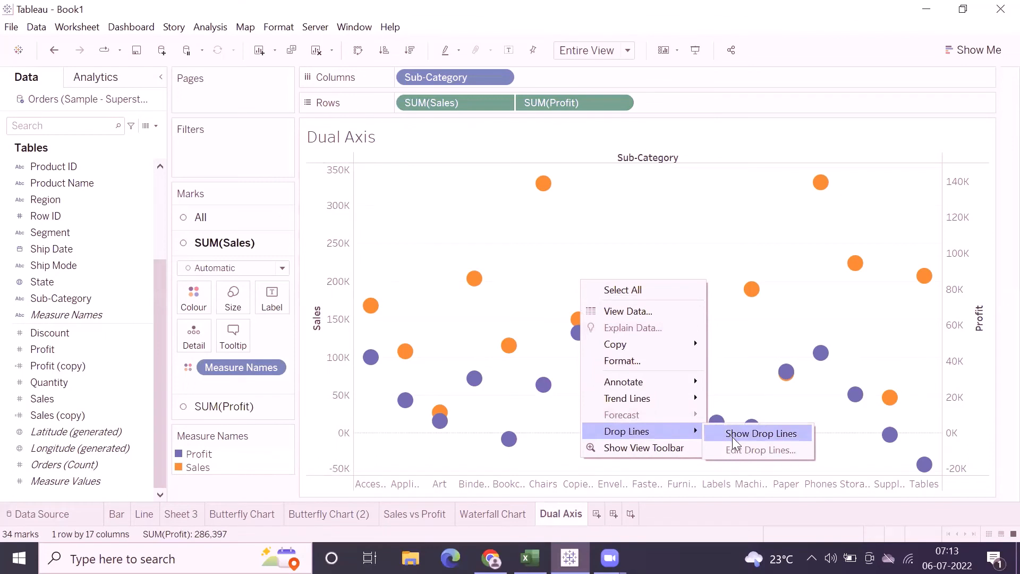
{"action": "left_click", "coordinate": [732, 433]}
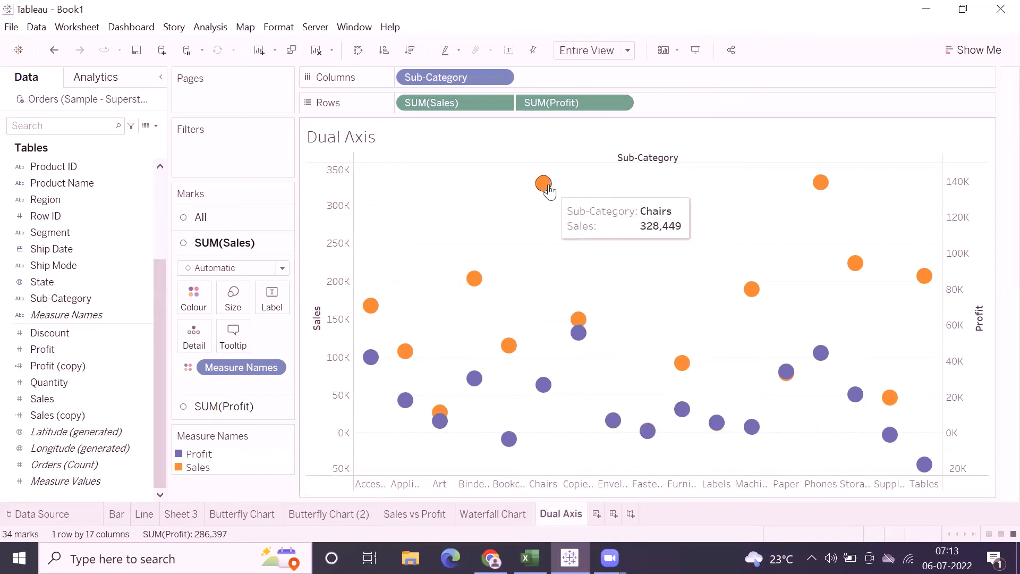
{"action": "right_click", "coordinate": [536, 242]}
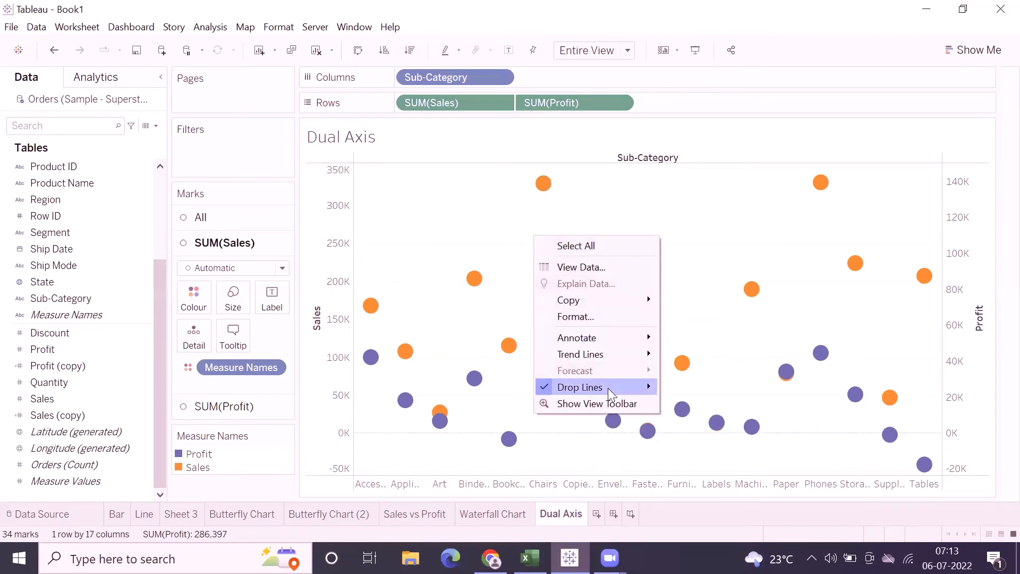
{"action": "mouse_move", "coordinate": [608, 387]}
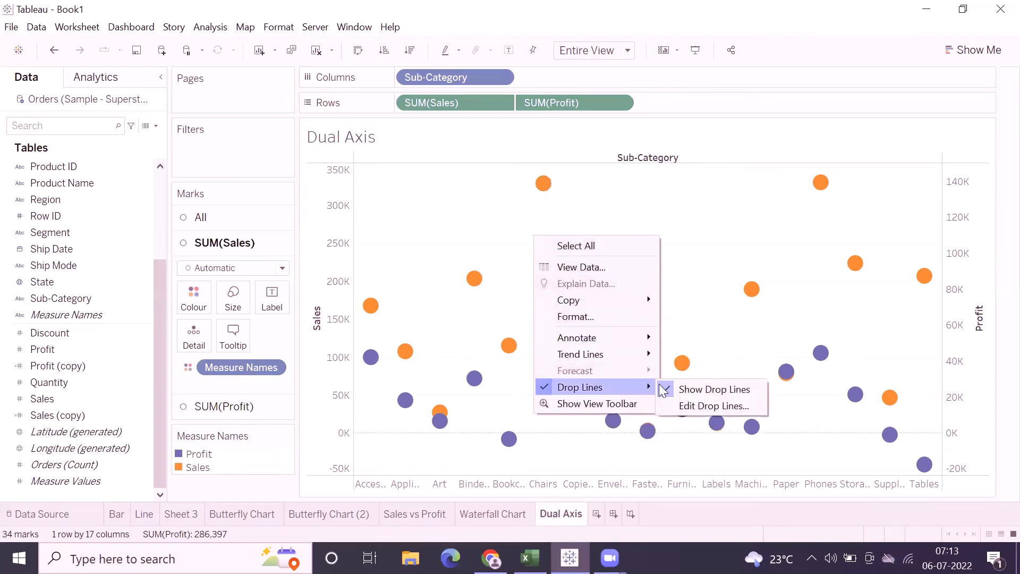
{"action": "left_click", "coordinate": [700, 392]}
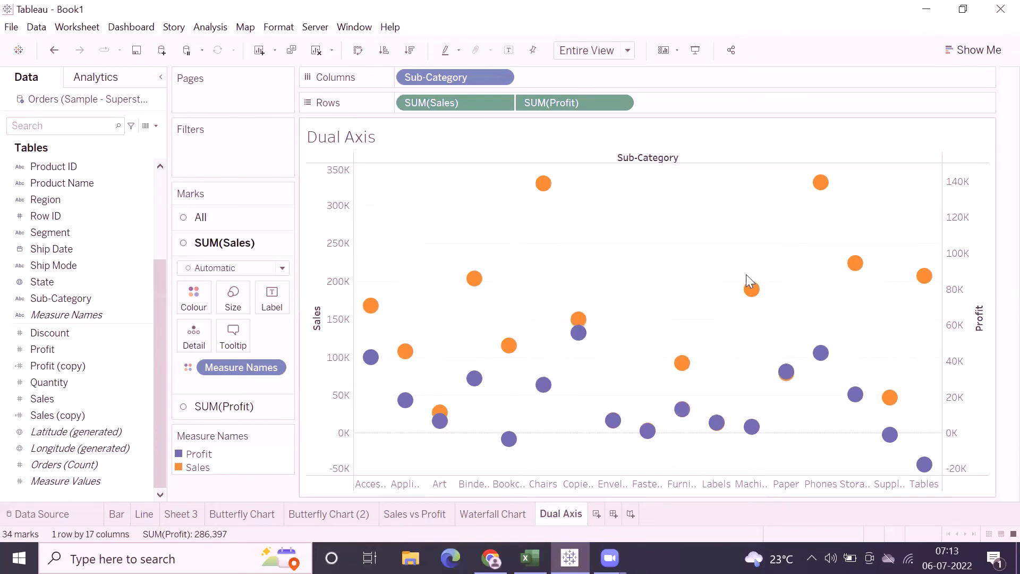
{"action": "right_click", "coordinate": [549, 227]}
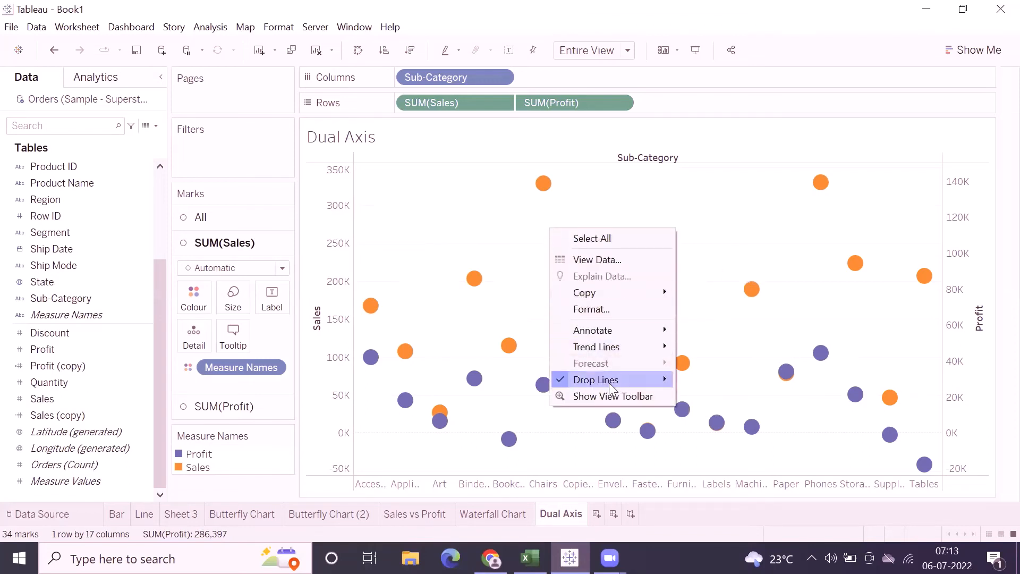
{"action": "left_click", "coordinate": [716, 237]}
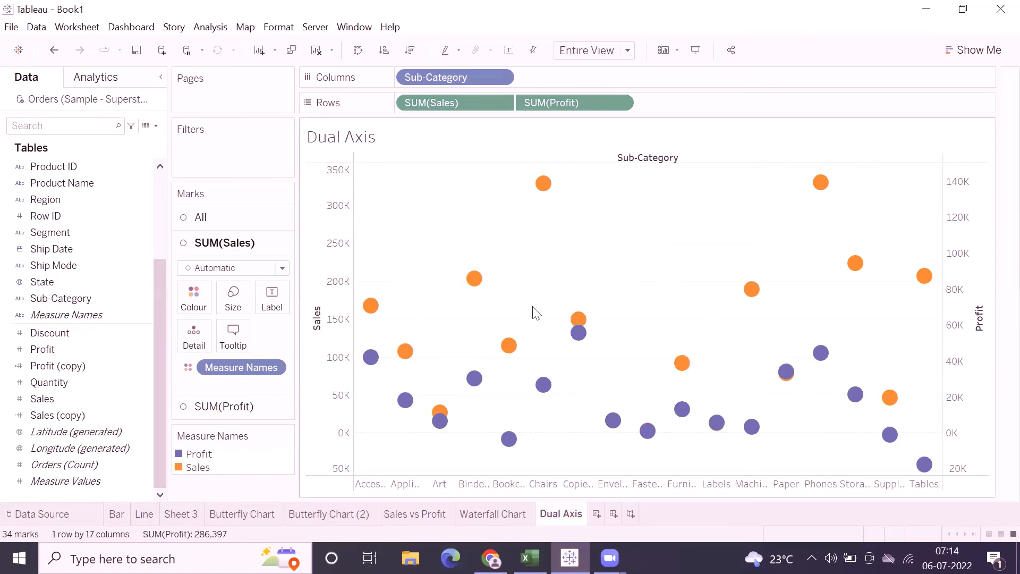
{"action": "left_click", "coordinate": [544, 185]}
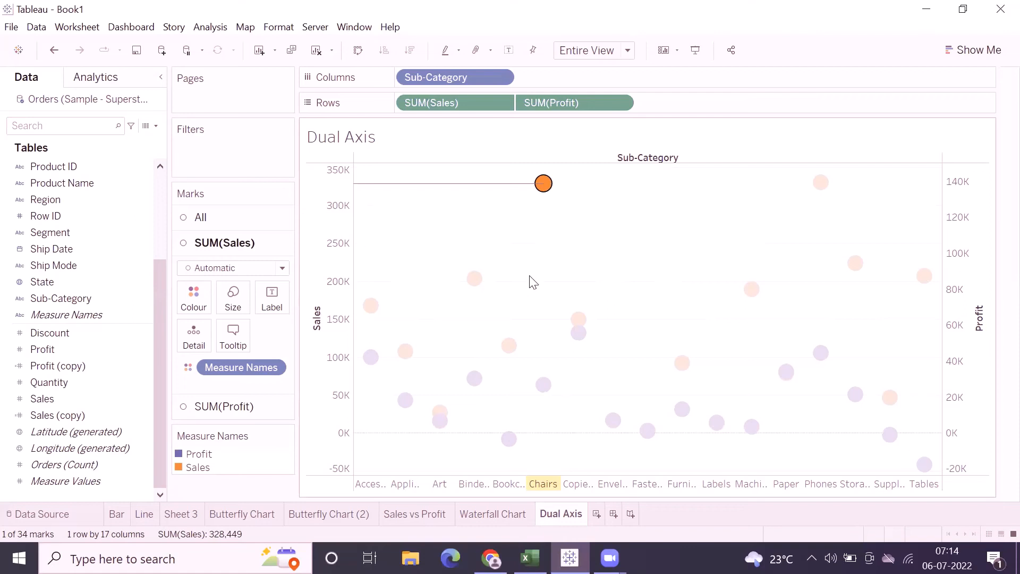
{"action": "left_click", "coordinate": [659, 258]}
Step: Turn on drop lines for the Profit marks, starting from the Copiers profit mark
{"action": "left_click", "coordinate": [577, 333]}
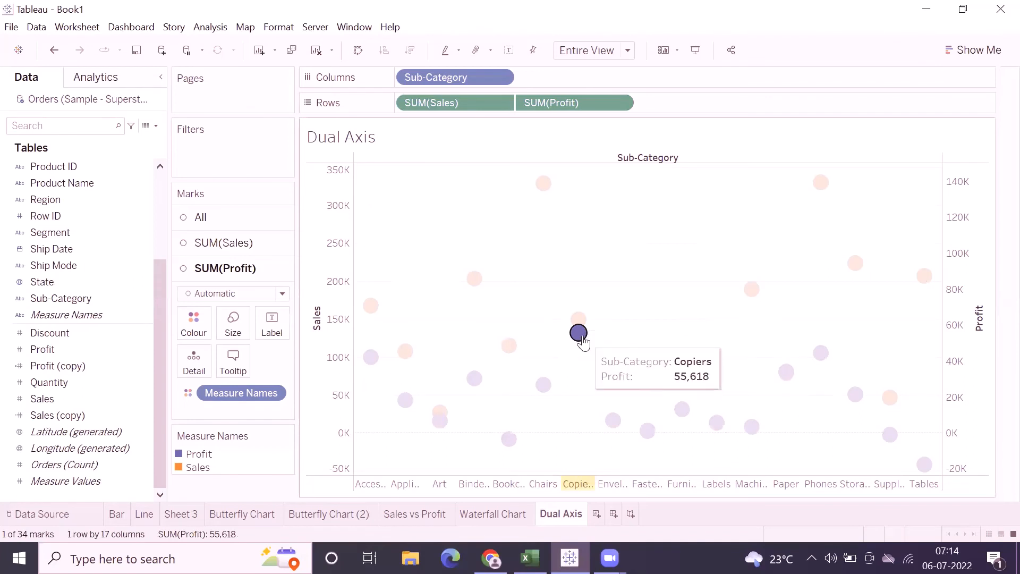
{"action": "left_click", "coordinate": [579, 333]}
{"action": "right_click", "coordinate": [583, 334]}
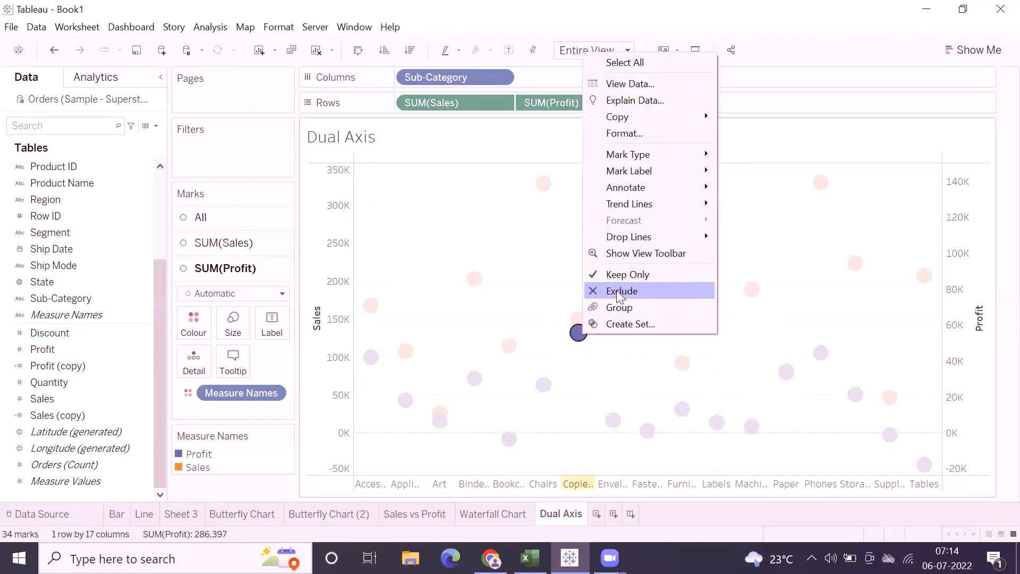
{"action": "mouse_move", "coordinate": [648, 238]}
{"action": "left_click", "coordinate": [735, 239]}
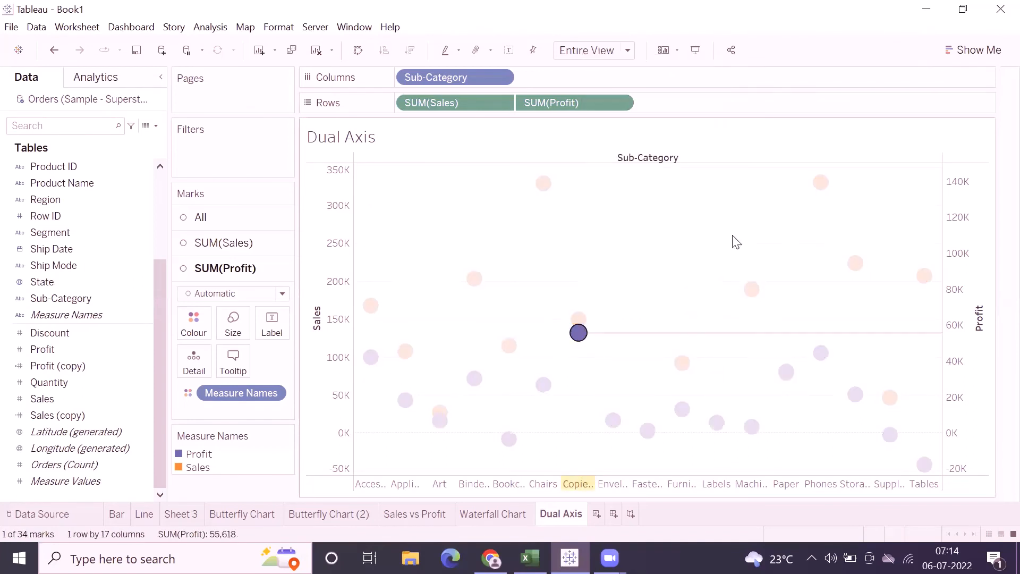
{"action": "left_click", "coordinate": [725, 251]}
Step: Examine the drop lines of the Copiers Sales and Profit marks, separately and together
{"action": "left_click", "coordinate": [578, 333]}
{"action": "left_click", "coordinate": [616, 242]}
{"action": "left_click", "coordinate": [578, 320]}
{"action": "left_click_drag", "start_coordinate": [560, 305], "coordinate": [608, 353]}
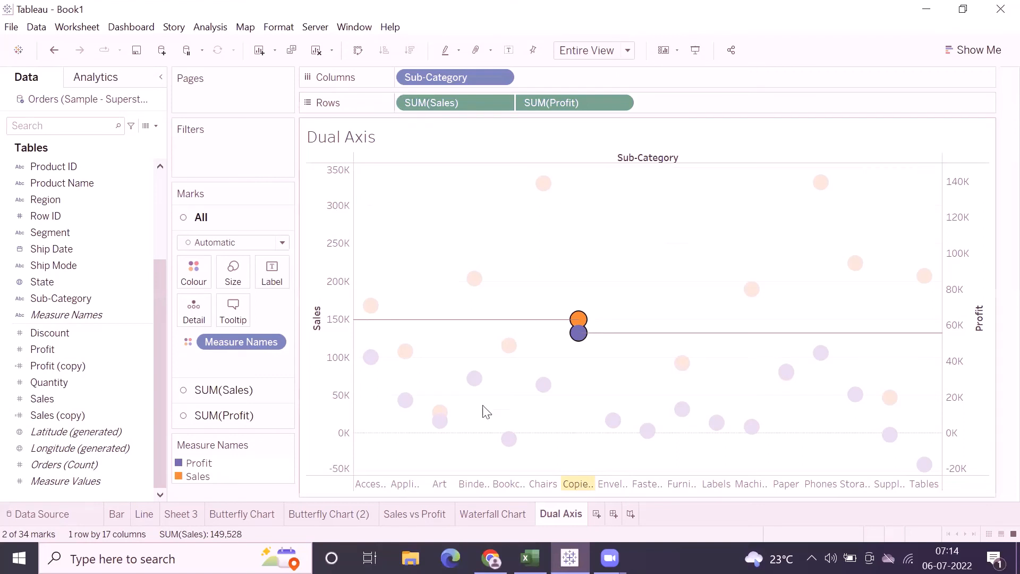
{"action": "left_click", "coordinate": [660, 264]}
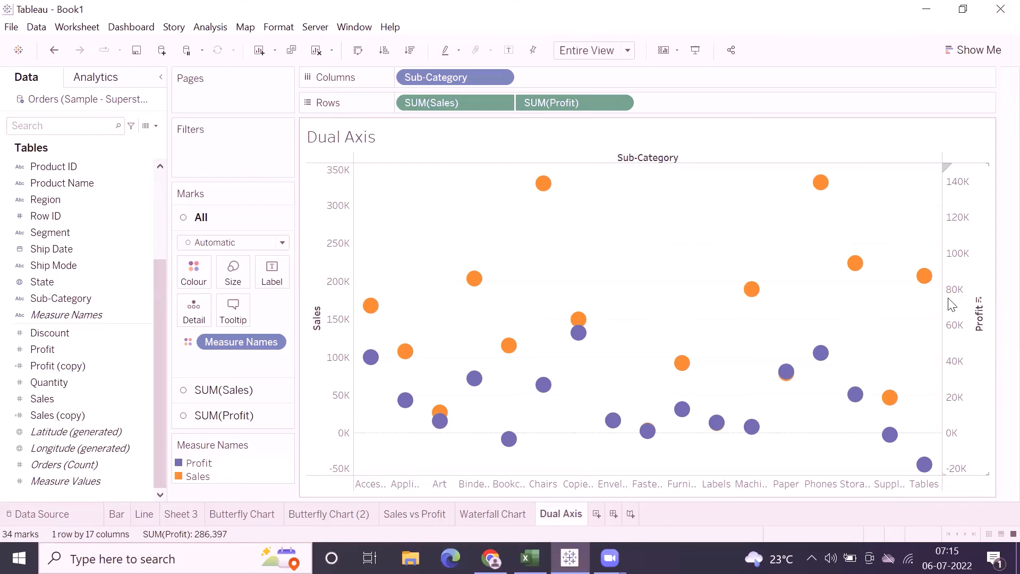
Step: Synchronise the Profit axis with the Sales axis
{"action": "right_click", "coordinate": [955, 230]}
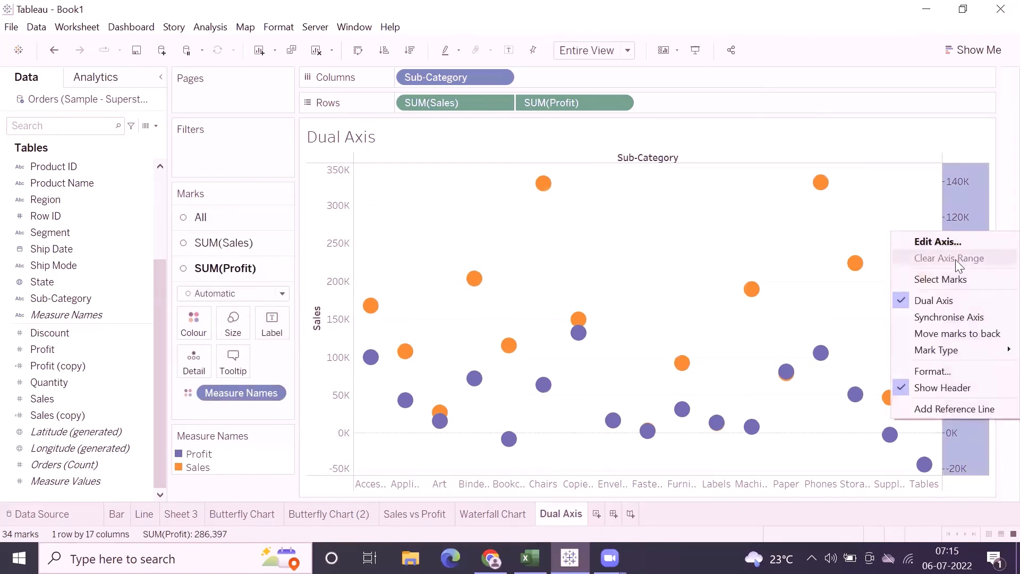
{"action": "left_click", "coordinate": [798, 284]}
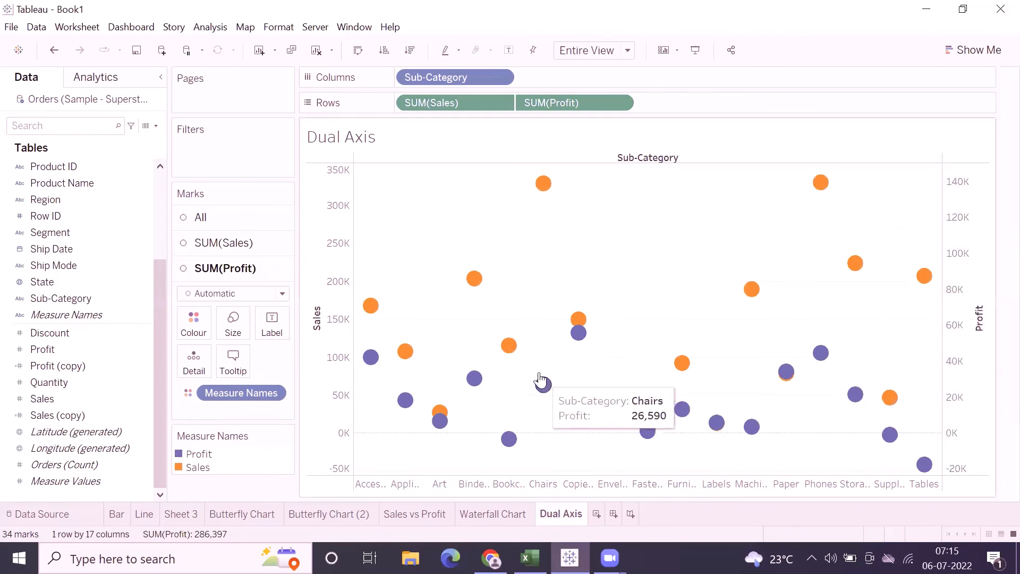
{"action": "right_click", "coordinate": [956, 224]}
{"action": "left_click", "coordinate": [930, 307]}
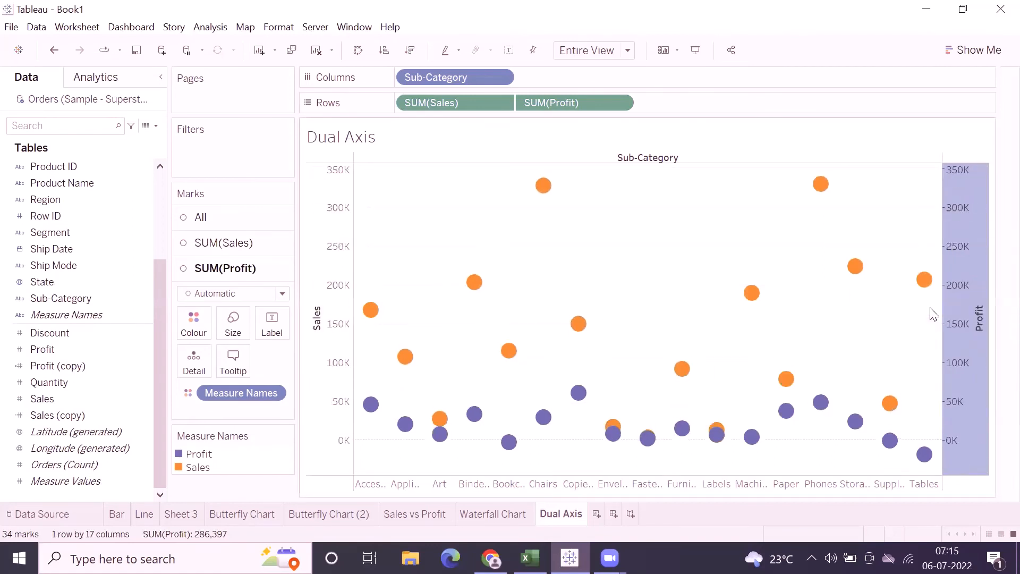
Step: Compare the synchronised Sales and Profit axes and view the drop lines for a group of marks from Binders to Fasteners
{"action": "left_click", "coordinate": [333, 209]}
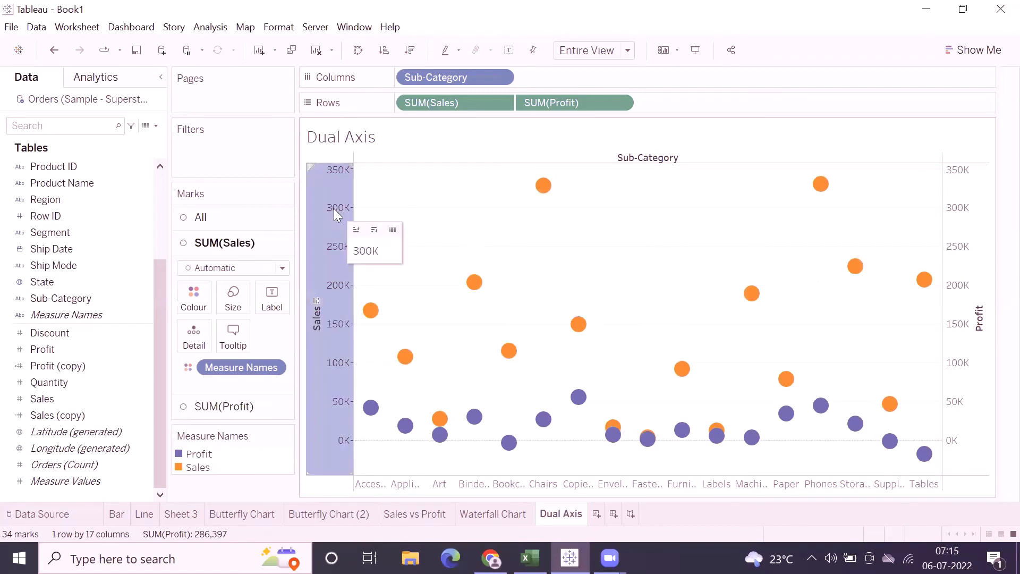
{"action": "left_click", "coordinate": [958, 212]}
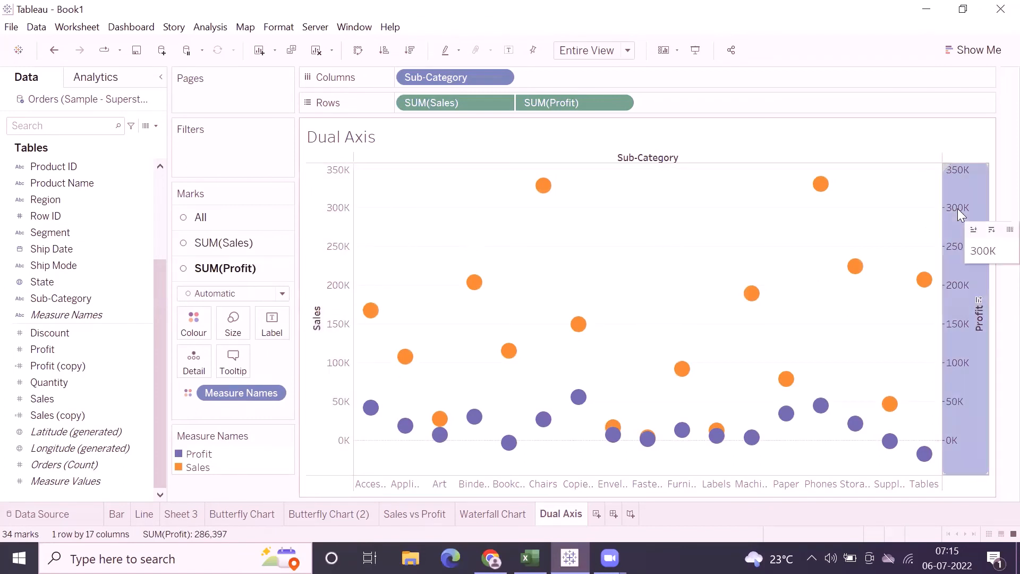
{"action": "left_click", "coordinate": [883, 219]}
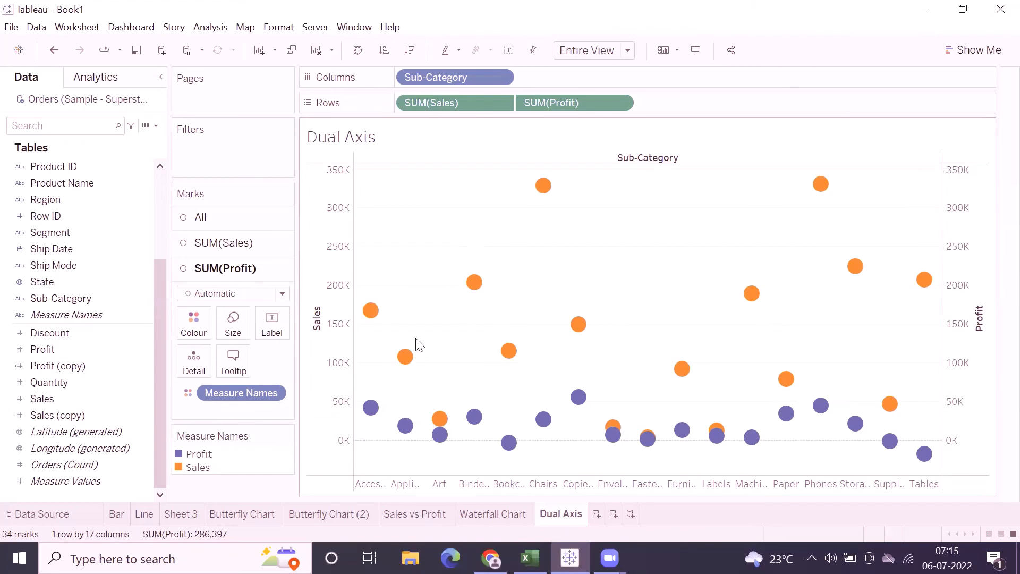
{"action": "left_click_drag", "start_coordinate": [448, 264], "coordinate": [650, 442]}
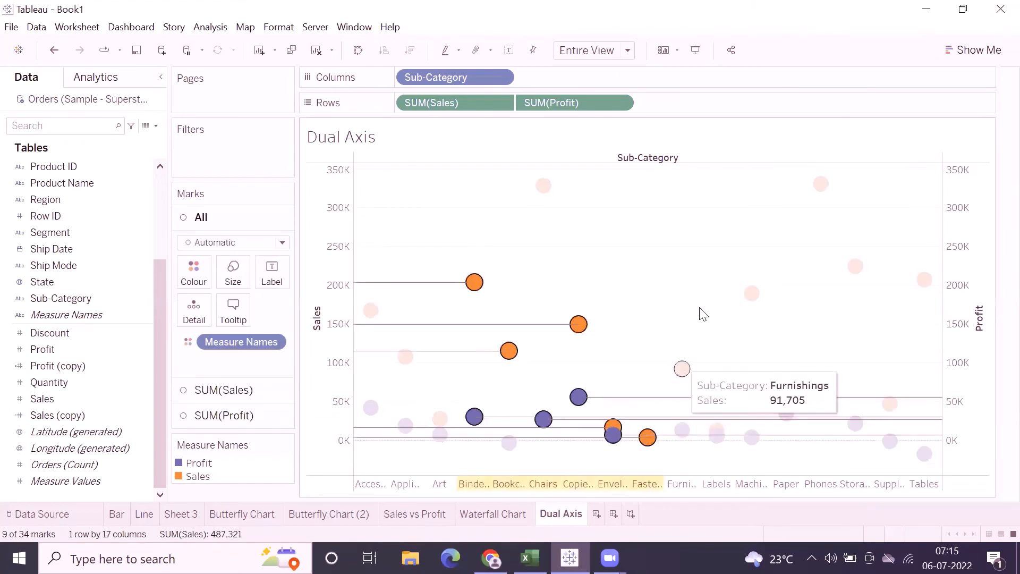
{"action": "left_click", "coordinate": [697, 264]}
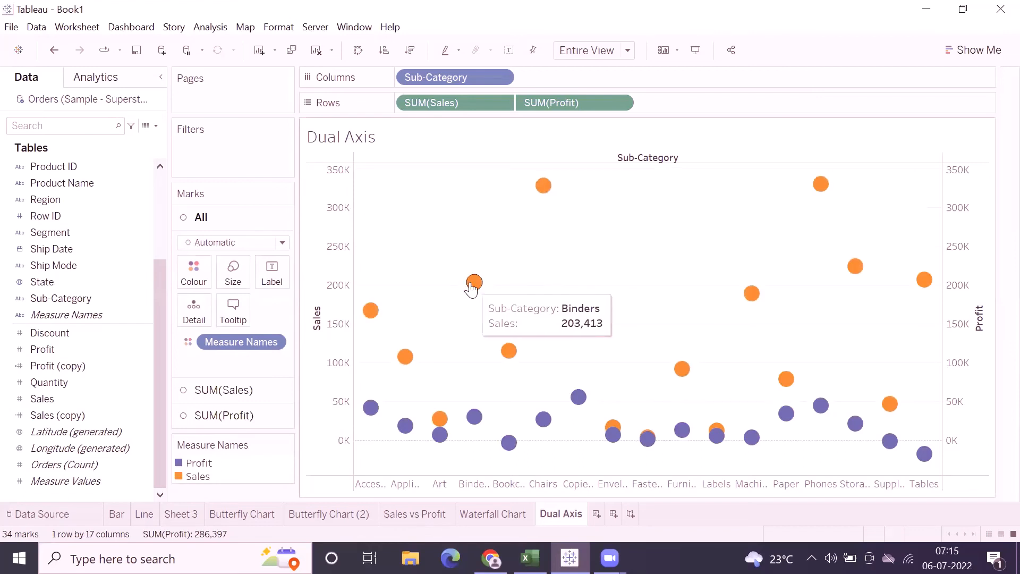
Step: Change the mark type of the Sales measure to Bar
{"action": "mouse_move", "coordinate": [482, 295]}
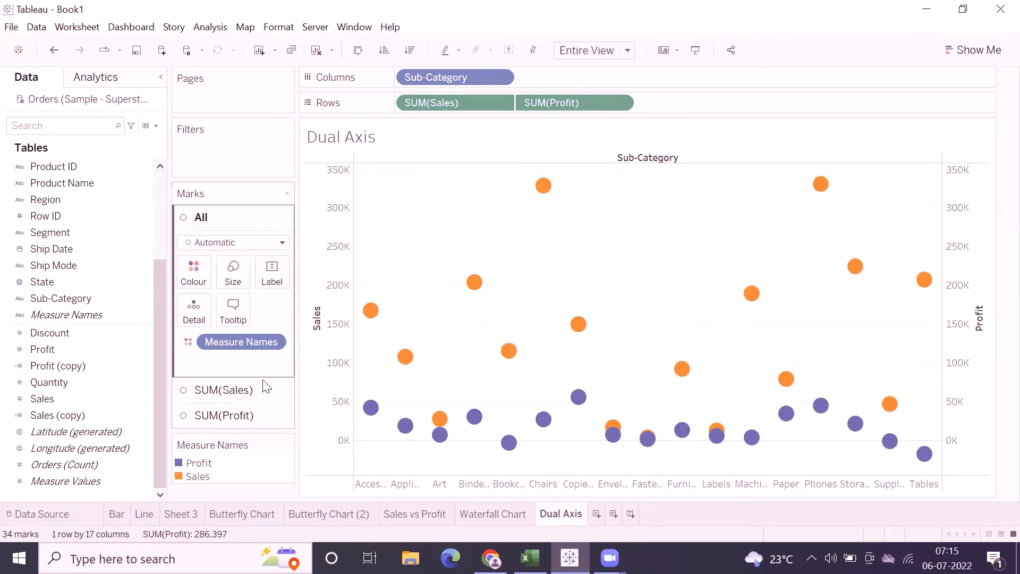
{"action": "left_click", "coordinate": [217, 398]}
{"action": "left_click", "coordinate": [215, 415]}
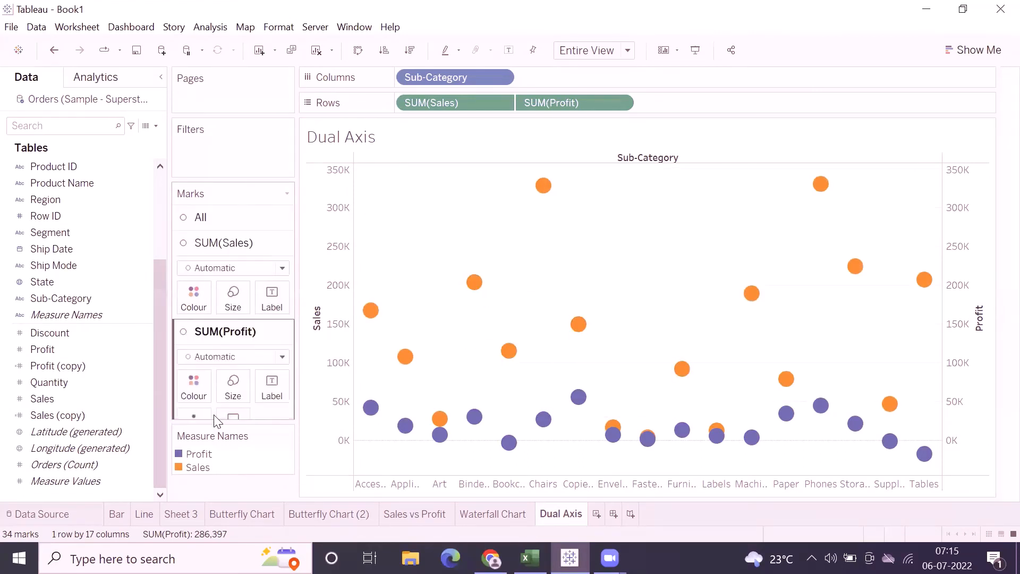
{"action": "left_click", "coordinate": [206, 245]}
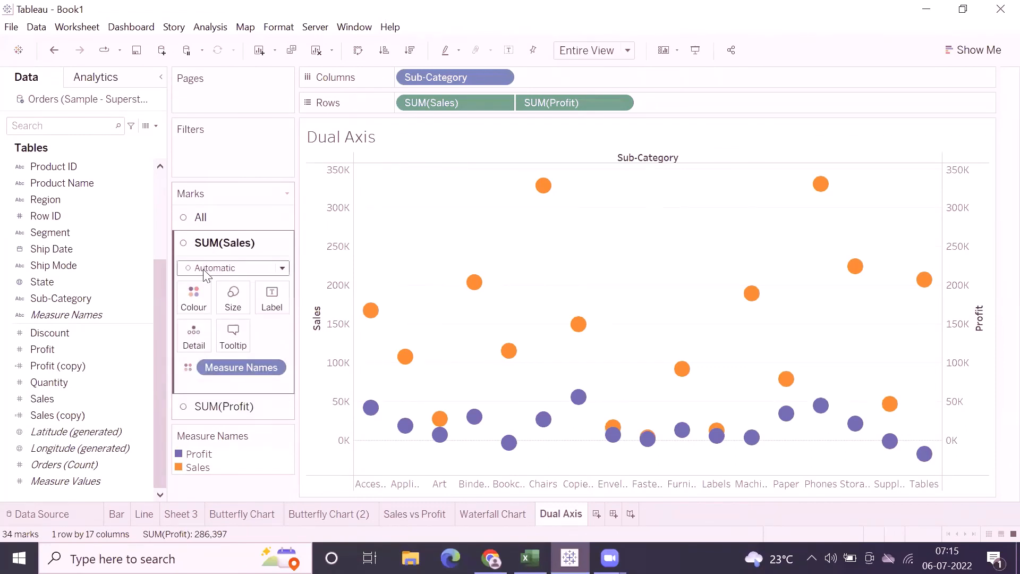
{"action": "left_click", "coordinate": [207, 268]}
{"action": "left_click", "coordinate": [200, 300]}
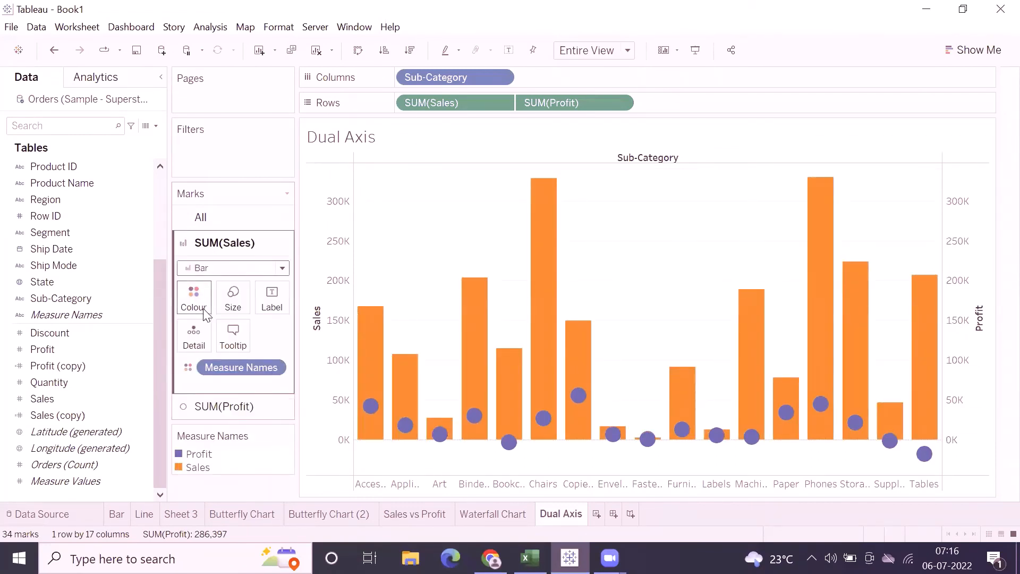
Step: Change the mark type of the Profit measure to Line
{"action": "left_click", "coordinate": [213, 406]}
{"action": "left_click", "coordinate": [216, 295]}
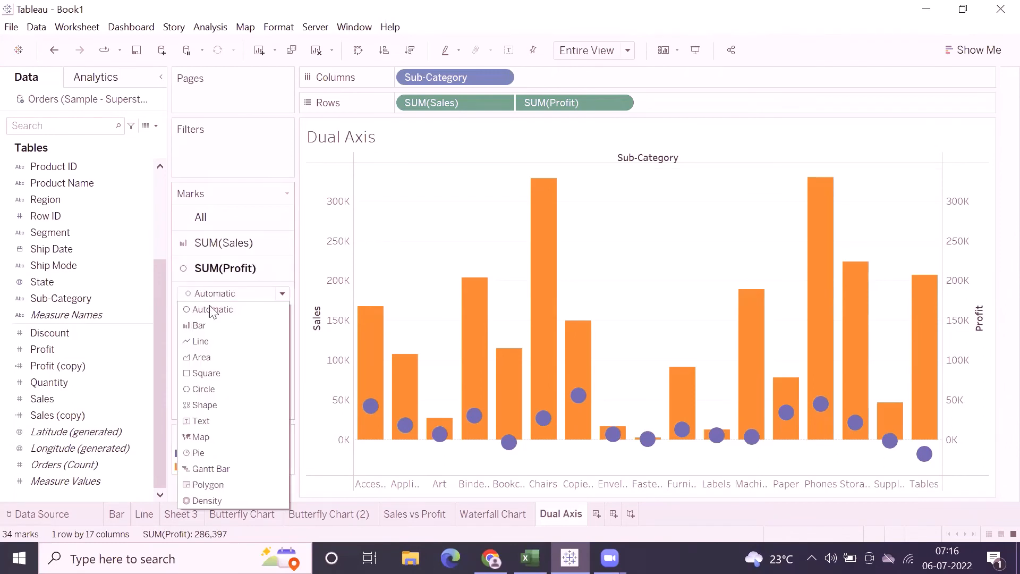
{"action": "left_click", "coordinate": [210, 341]}
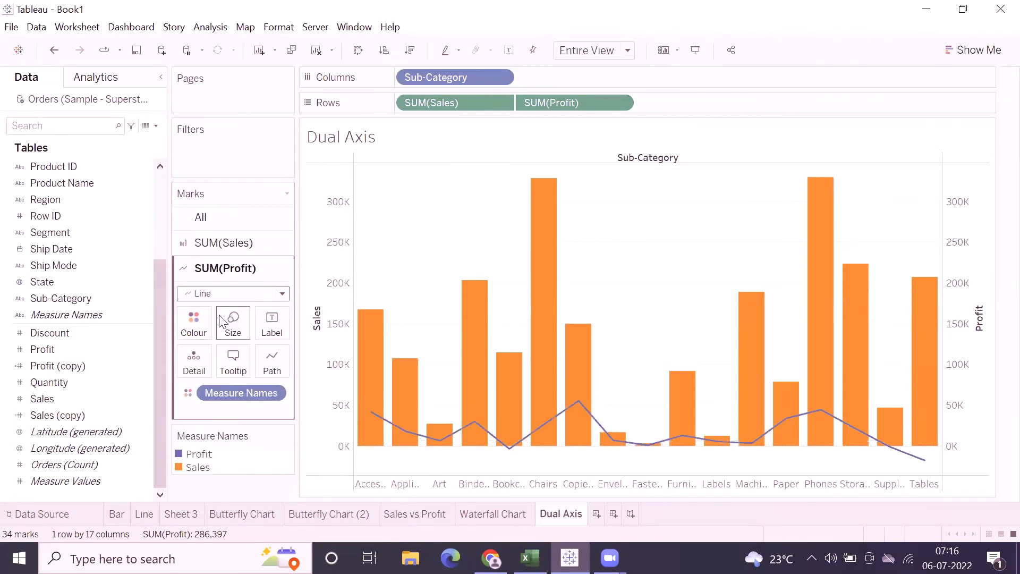
Step: Make the Sales bars slightly narrower by reducing their mark size
{"action": "left_click", "coordinate": [226, 243]}
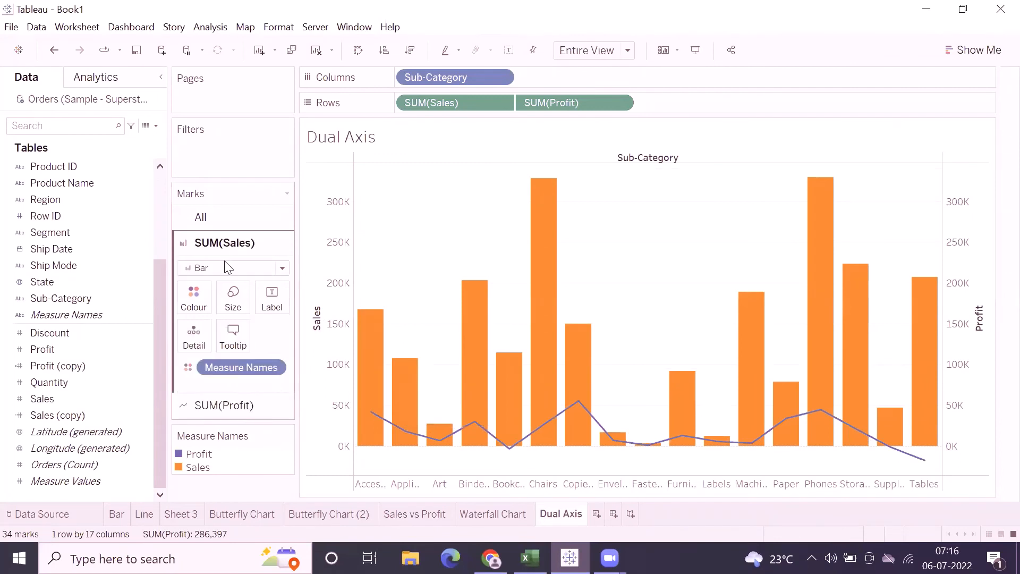
{"action": "left_click", "coordinate": [227, 301]}
{"action": "left_click_drag", "start_coordinate": [292, 335], "coordinate": [279, 334]}
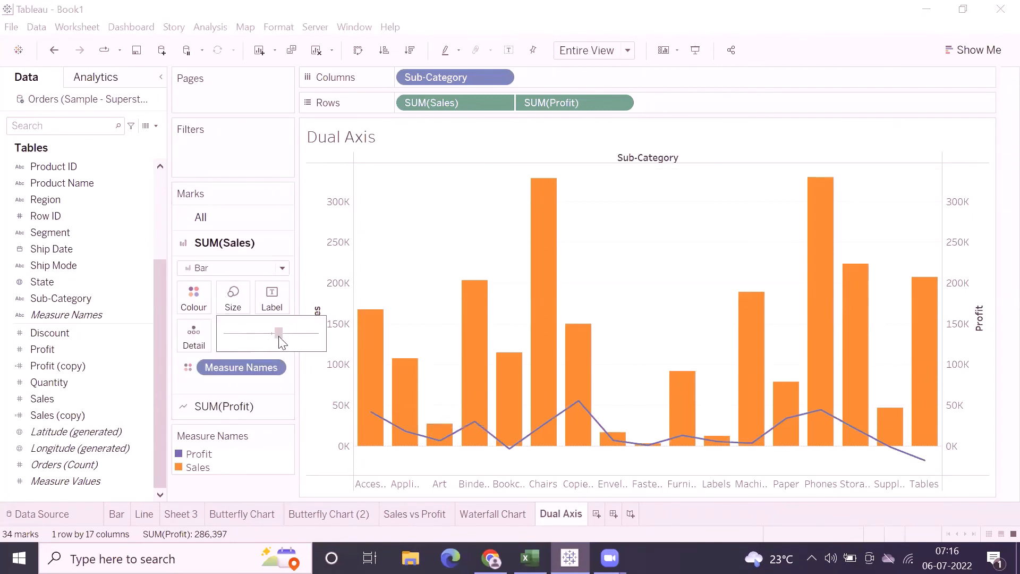
{"action": "left_click", "coordinate": [406, 269]}
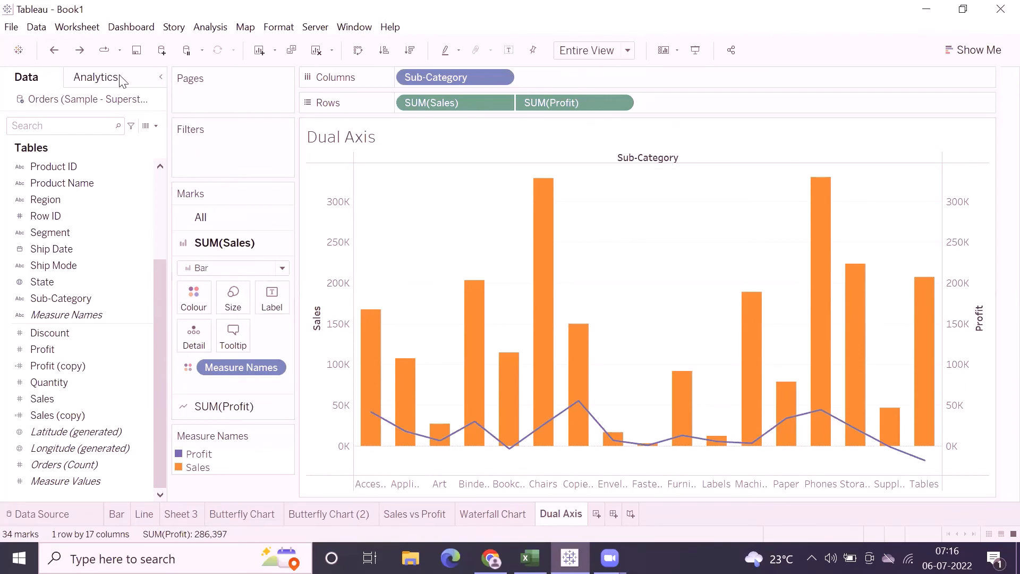
Step: Undo the recent mark type and size changes, and synchronise the Profit axis with the Sales axis again
{"action": "left_click", "coordinate": [53, 50]}
{"action": "left_click", "coordinate": [53, 50]}
{"action": "left_click", "coordinate": [54, 50]}
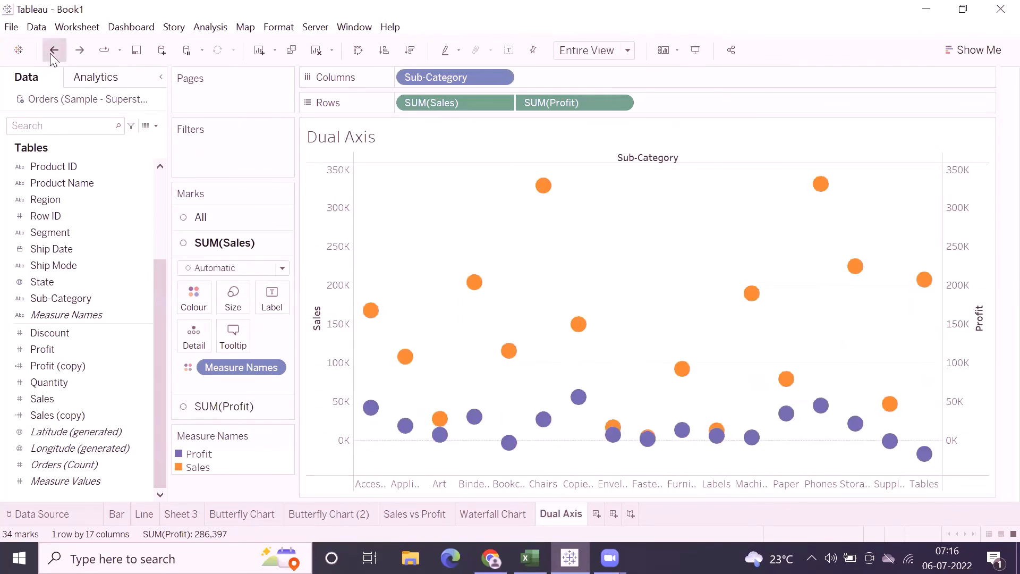
{"action": "left_click", "coordinate": [53, 50]}
{"action": "right_click", "coordinate": [957, 213]}
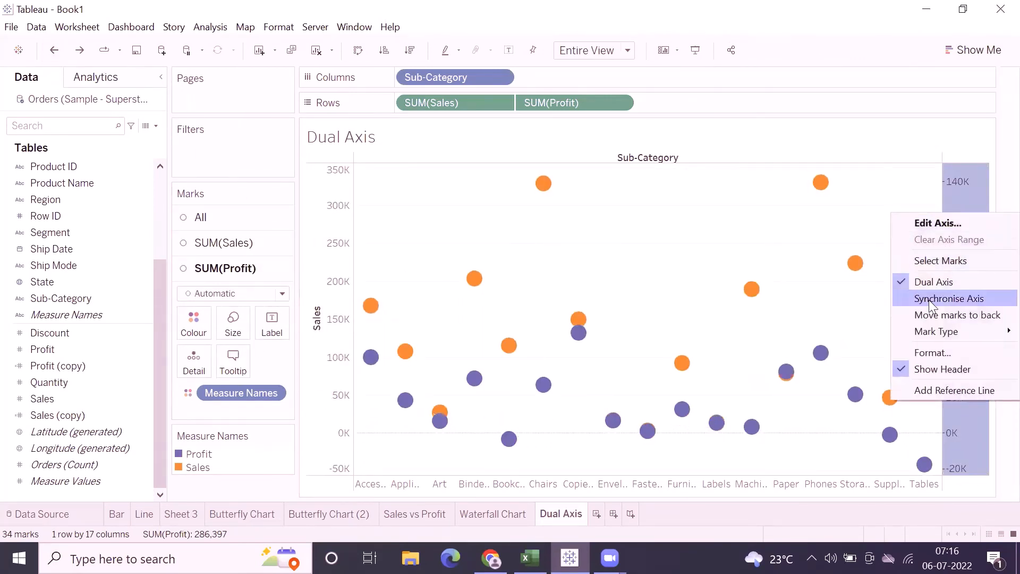
{"action": "left_click", "coordinate": [929, 299]}
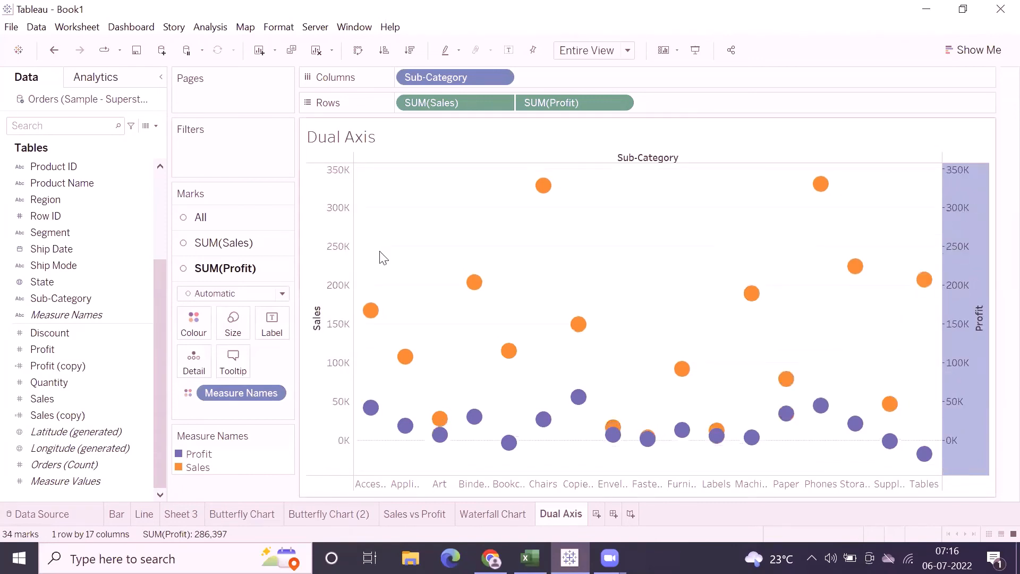
Step: Examine the separate mark settings for Sales, for Profit and for all measures
{"action": "left_click", "coordinate": [215, 242]}
{"action": "left_click", "coordinate": [212, 406]}
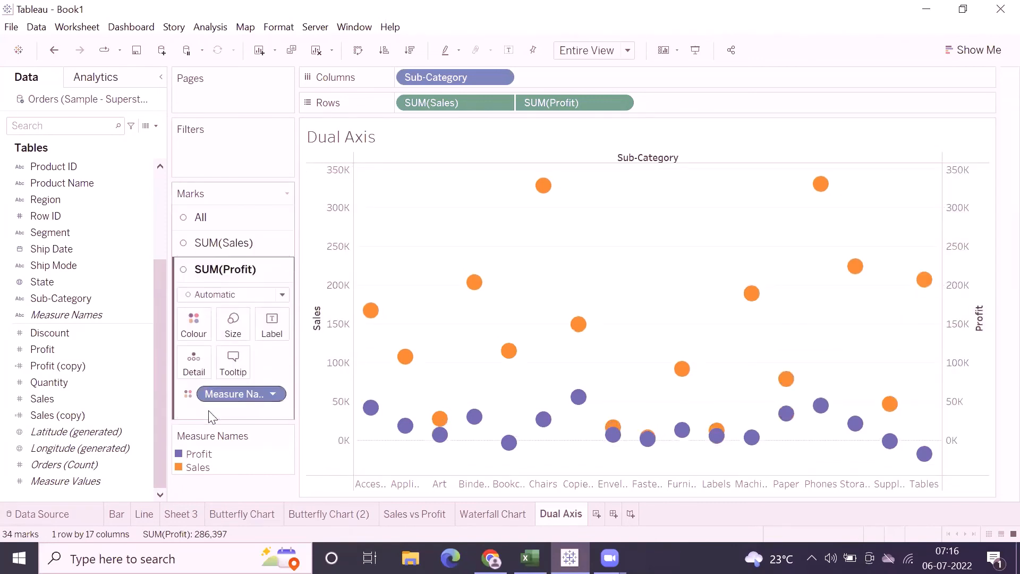
{"action": "left_click", "coordinate": [208, 244]}
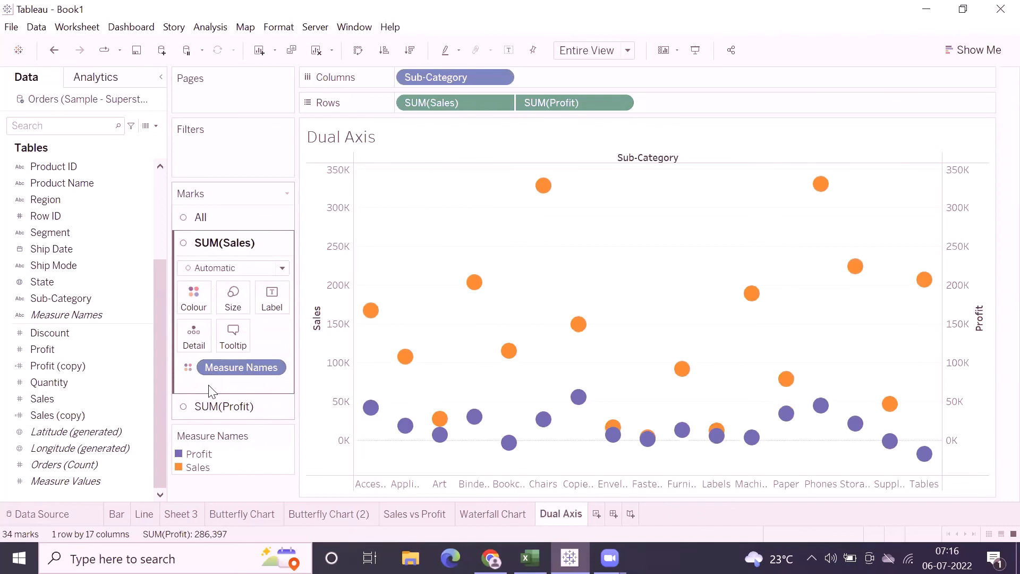
{"action": "left_click", "coordinate": [204, 416]}
{"action": "left_click", "coordinate": [215, 244]}
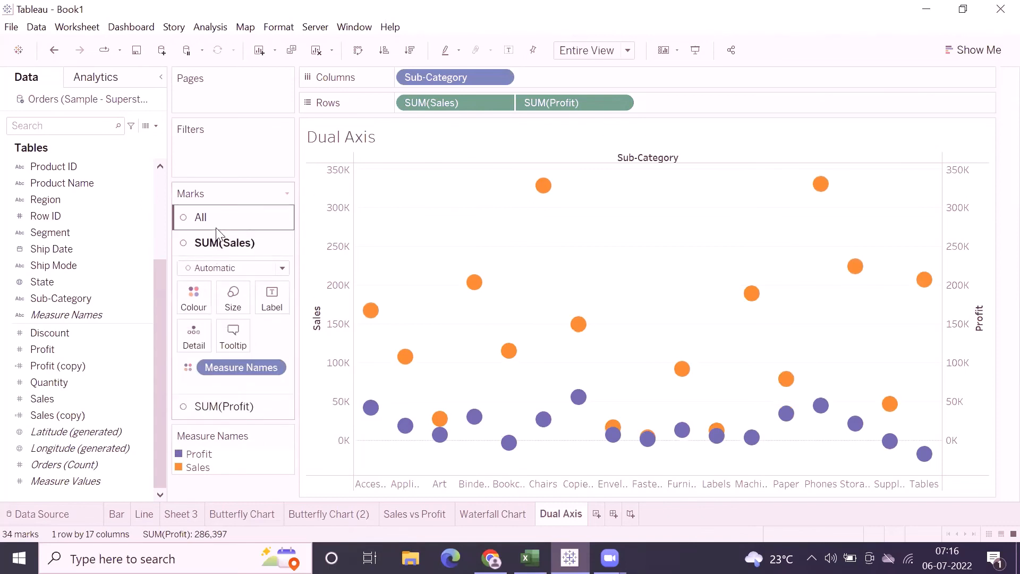
{"action": "left_click", "coordinate": [219, 219]}
{"action": "left_click", "coordinate": [214, 378]}
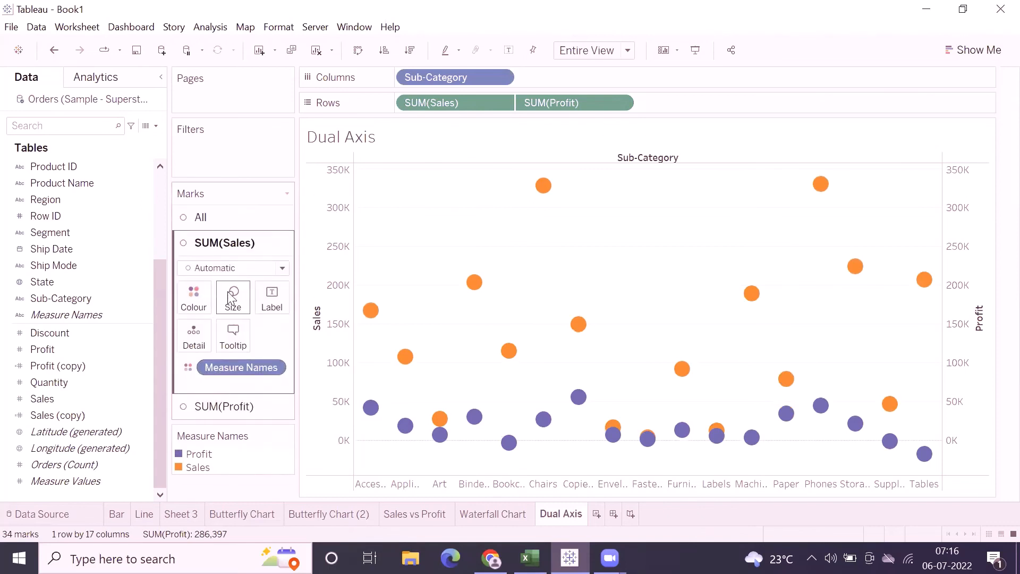
Step: Show the Sales measure as bars and the Profit measure as a line
{"action": "left_click", "coordinate": [231, 267]}
{"action": "left_click", "coordinate": [228, 299]}
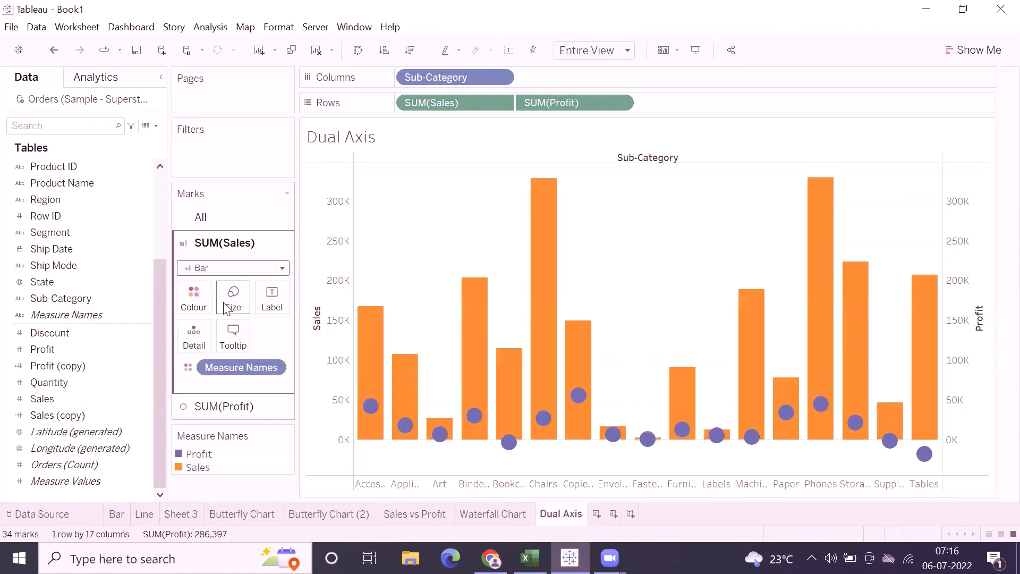
{"action": "left_click", "coordinate": [223, 407]}
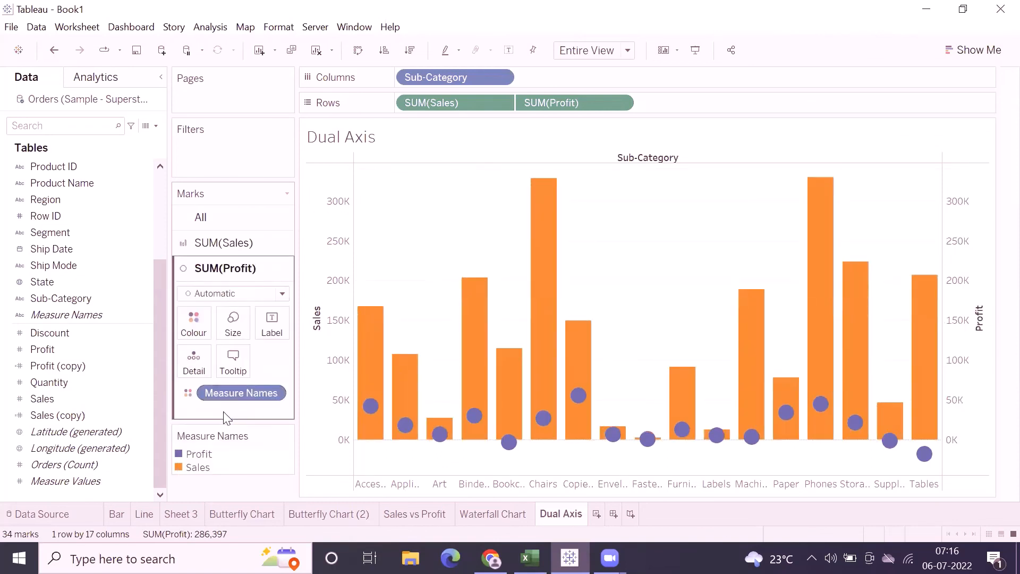
{"action": "left_click", "coordinate": [226, 293]}
{"action": "left_click", "coordinate": [210, 342]}
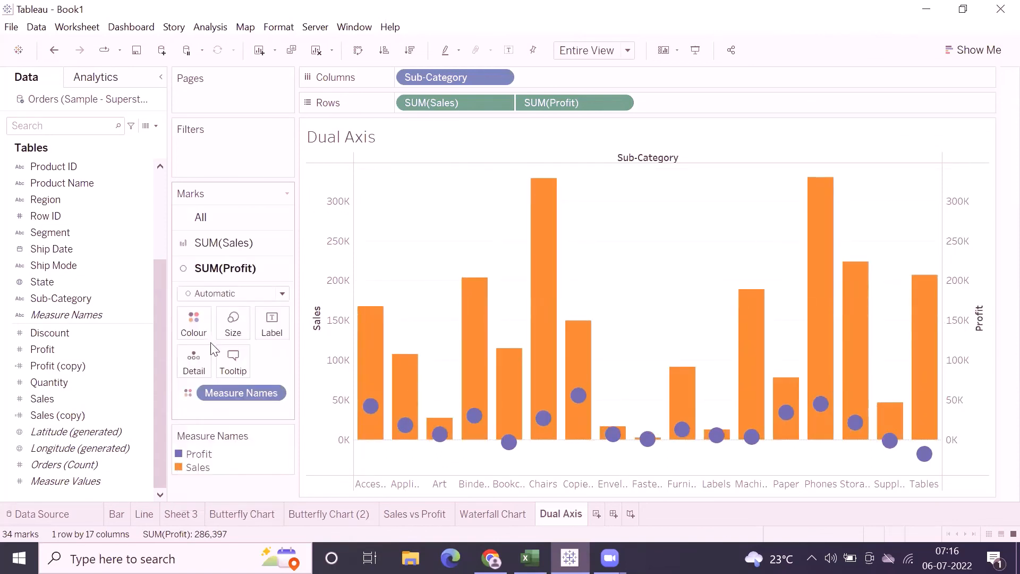
Step: Set the opacity of the Sales bars to 39% and give them a black border
{"action": "left_click", "coordinate": [223, 243]}
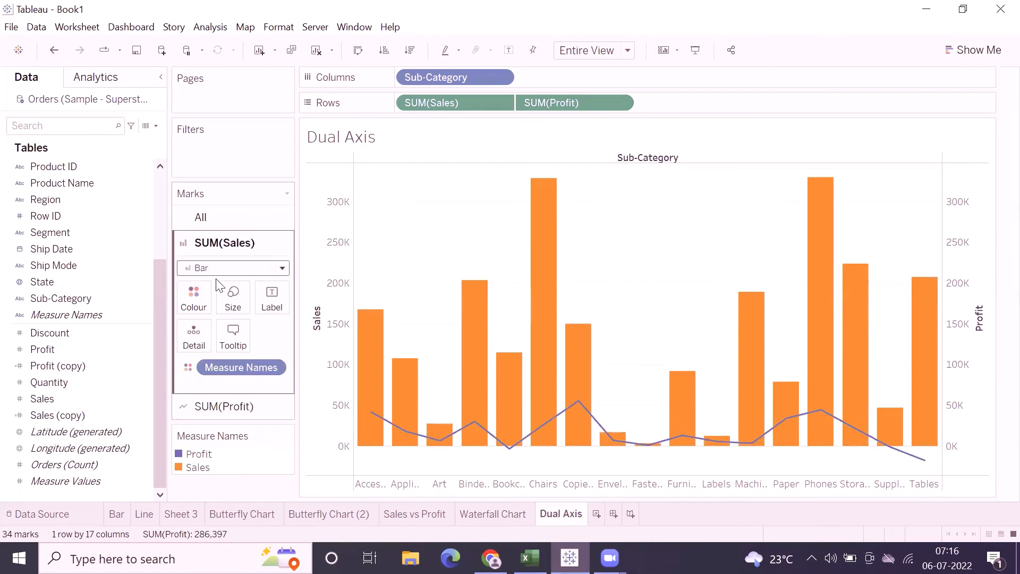
{"action": "left_click", "coordinate": [192, 298]}
{"action": "left_click_drag", "start_coordinate": [233, 375], "coordinate": [210, 376]}
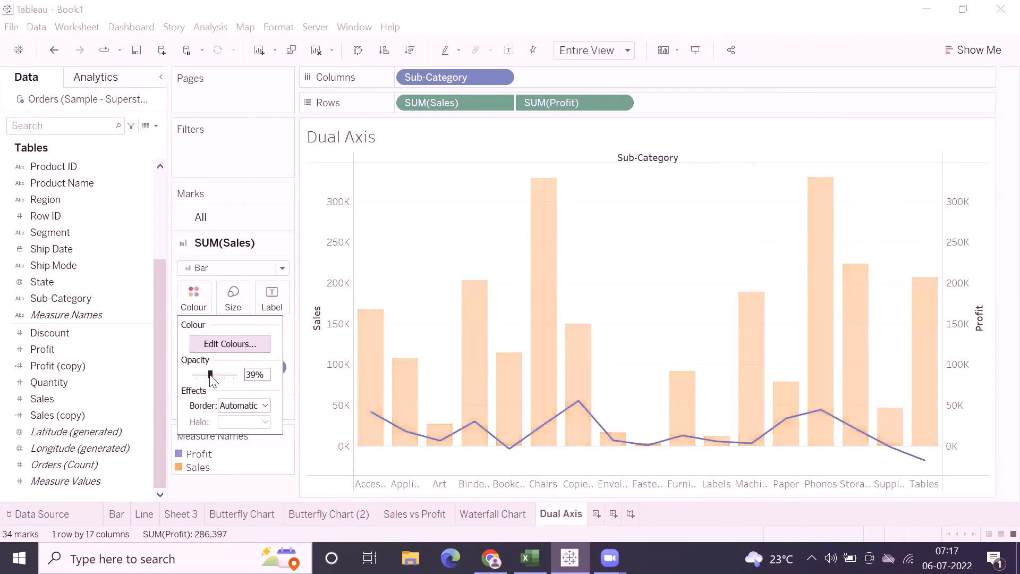
{"action": "left_click", "coordinate": [245, 407]}
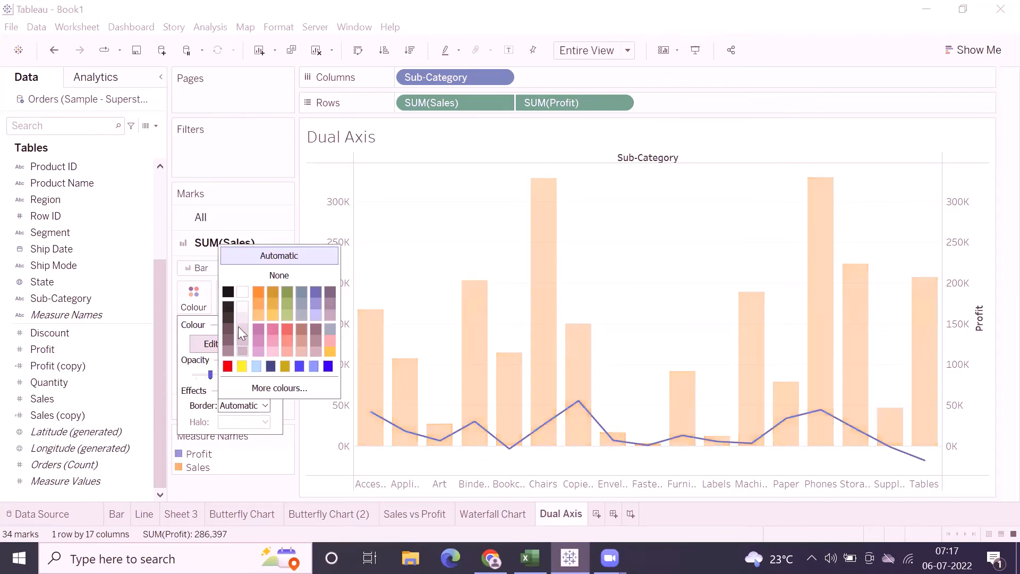
{"action": "left_click", "coordinate": [228, 293]}
{"action": "left_click", "coordinate": [430, 228]}
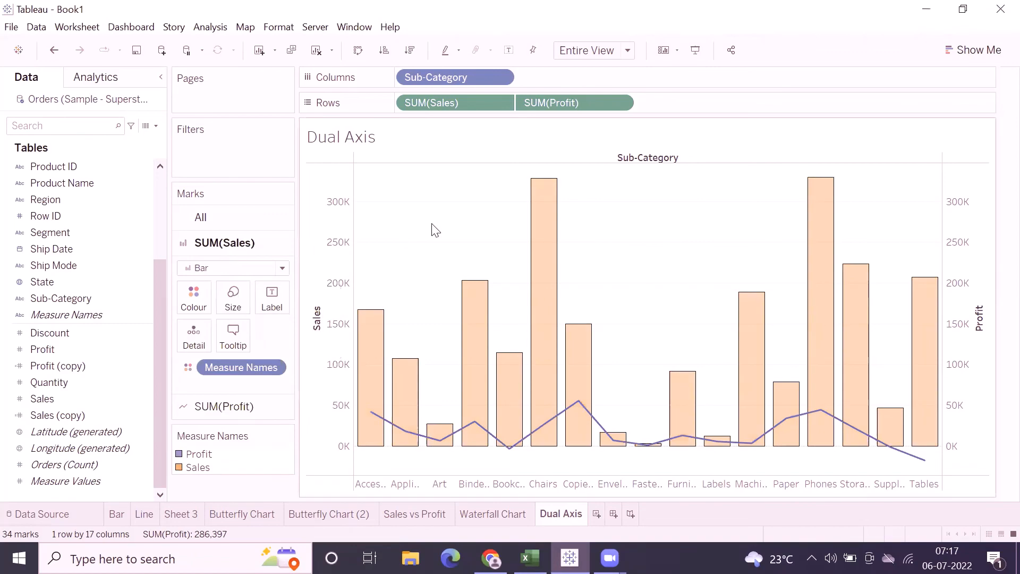
Step: View the dual-axis chart in presentation mode and return to the worksheet
{"action": "left_click", "coordinate": [694, 50]}
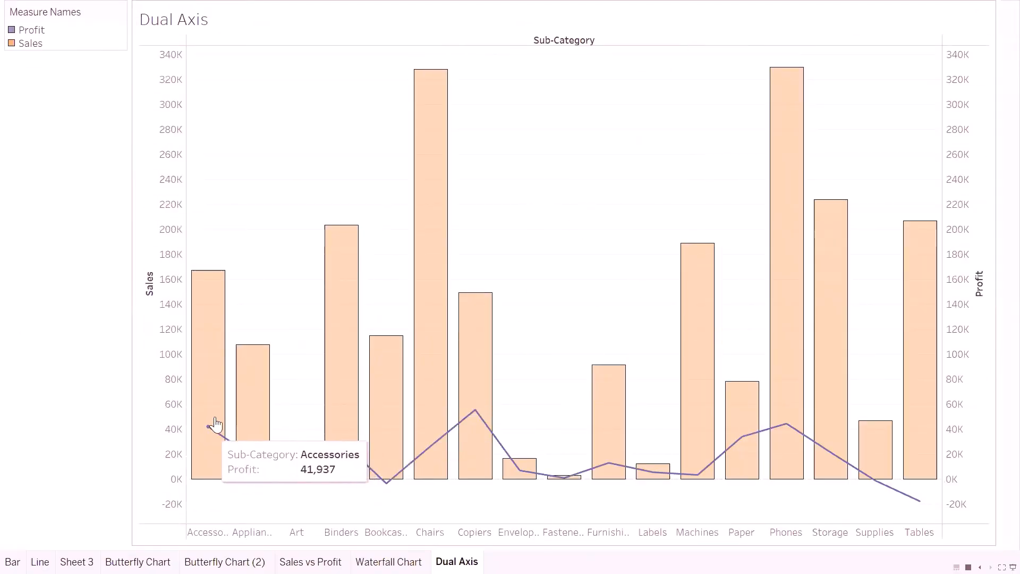
{"action": "key", "text": "Escape"}
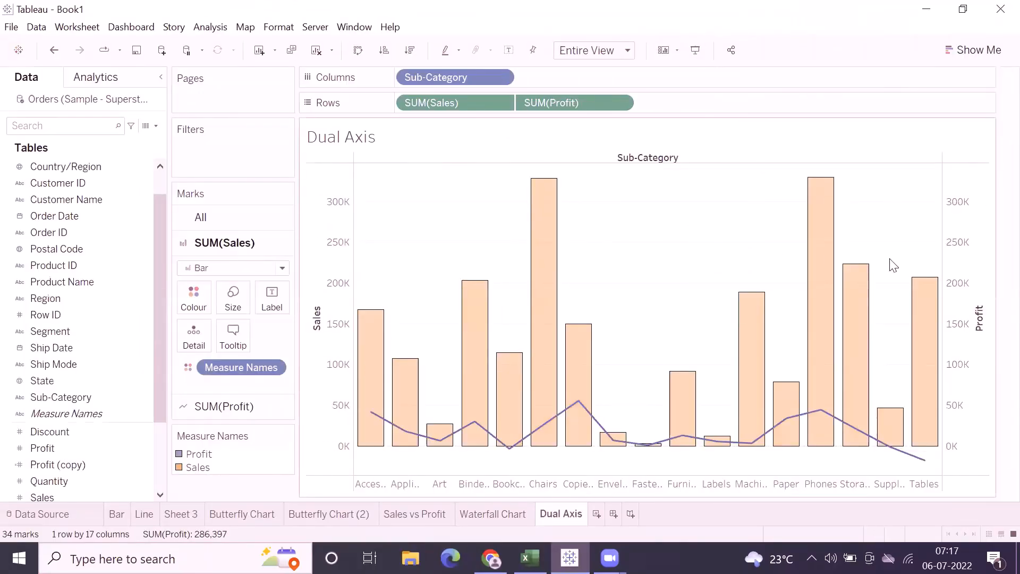
Step: Hide the headers of the Profit and Sales axes
{"action": "right_click", "coordinate": [954, 242]}
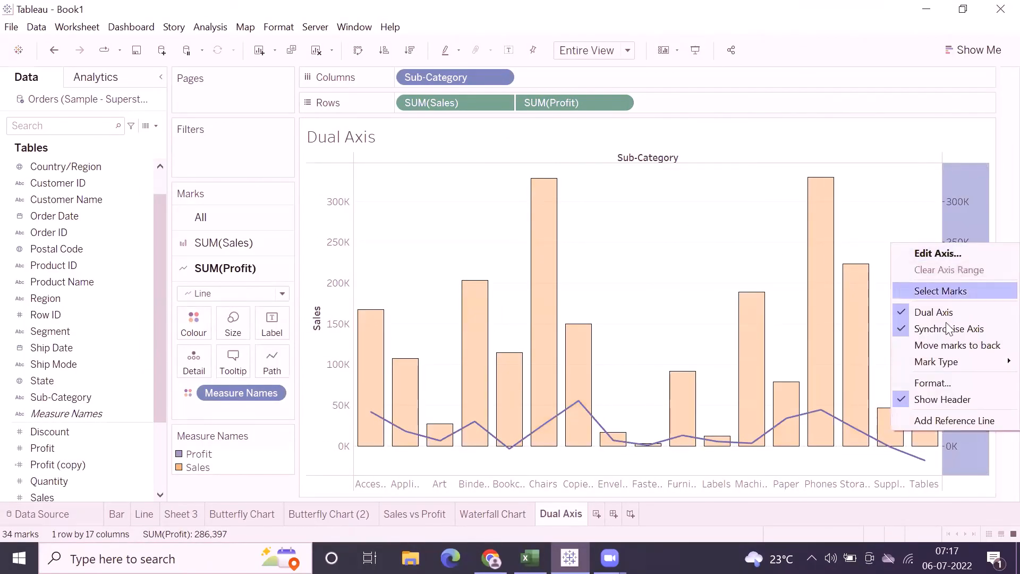
{"action": "left_click", "coordinate": [942, 400]}
{"action": "right_click", "coordinate": [326, 269]}
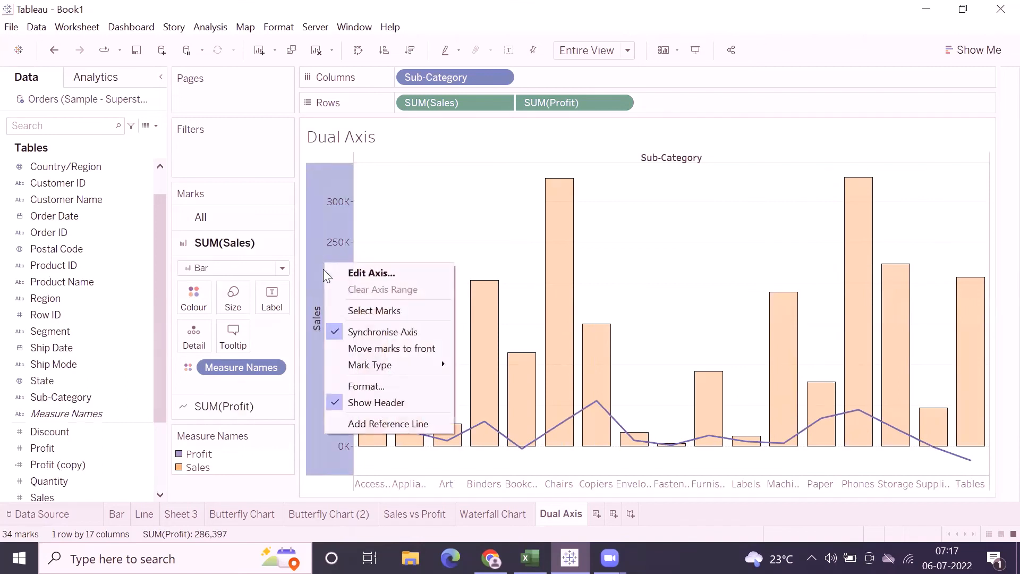
{"action": "left_click", "coordinate": [356, 402]}
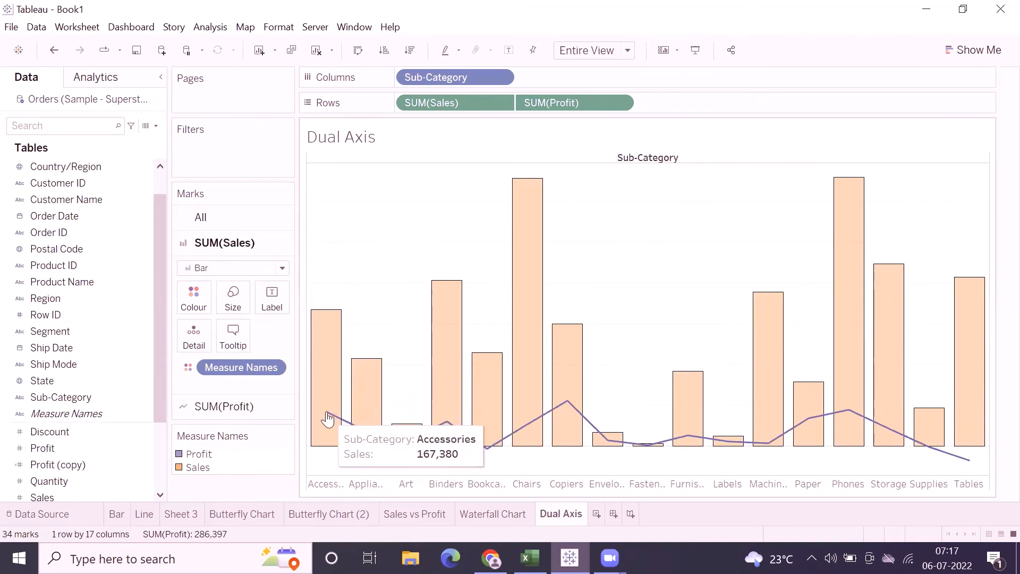
Step: Add markers at all data points of the Profit line
{"action": "left_click", "coordinate": [223, 407]}
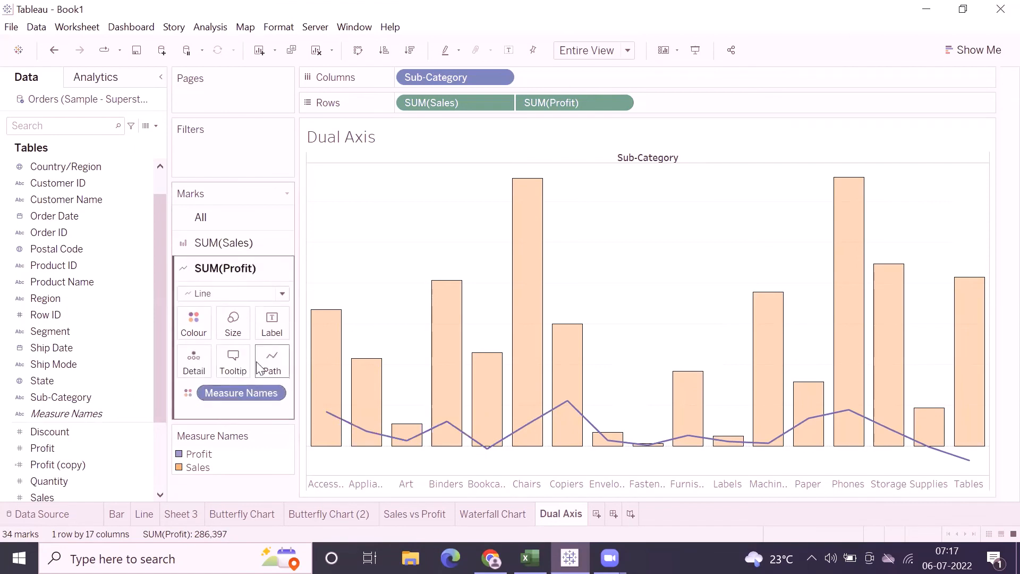
{"action": "left_click", "coordinate": [196, 325]}
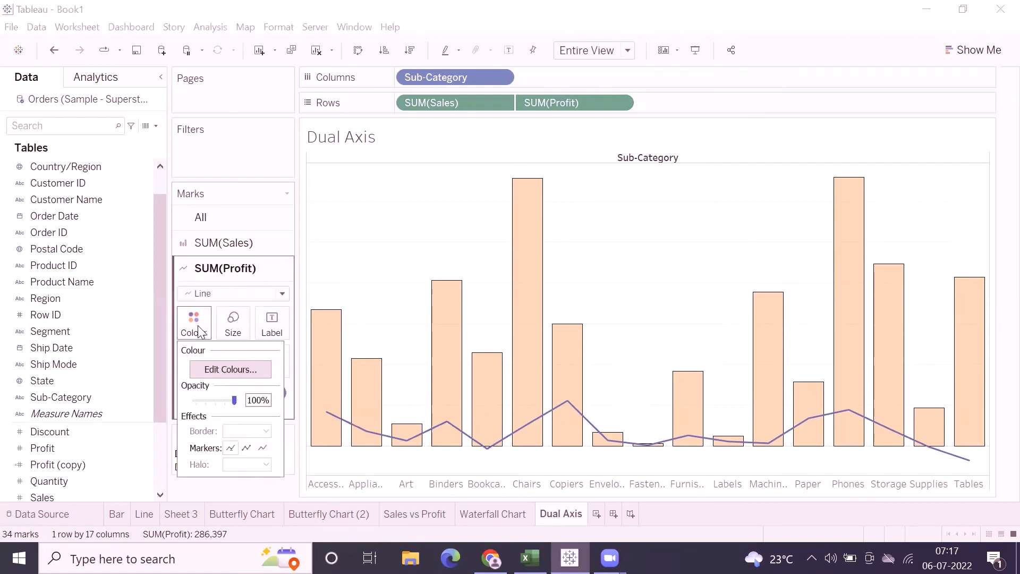
{"action": "left_click", "coordinate": [246, 448]}
{"action": "left_click", "coordinate": [408, 265]}
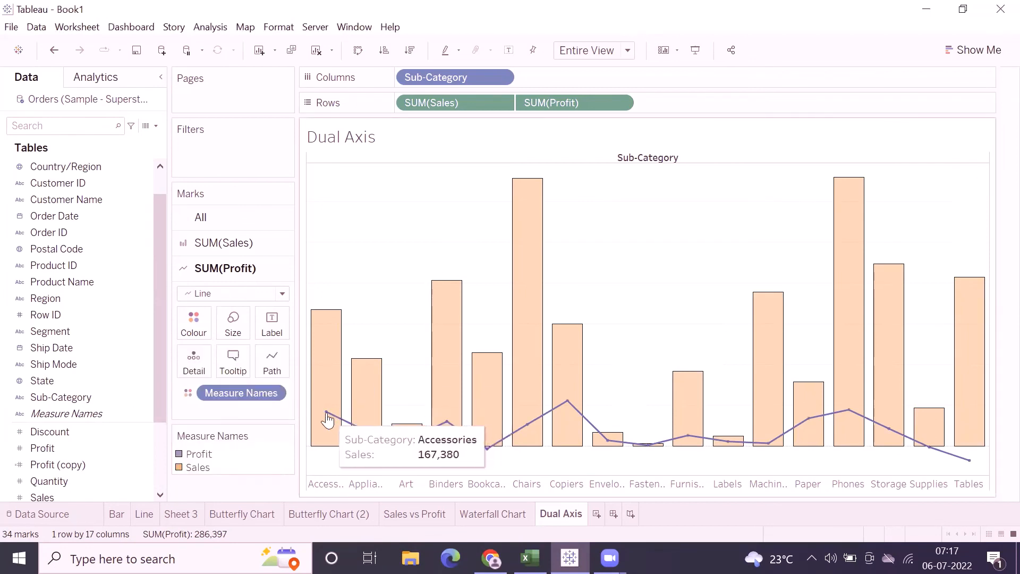
{"action": "mouse_move", "coordinate": [365, 432]}
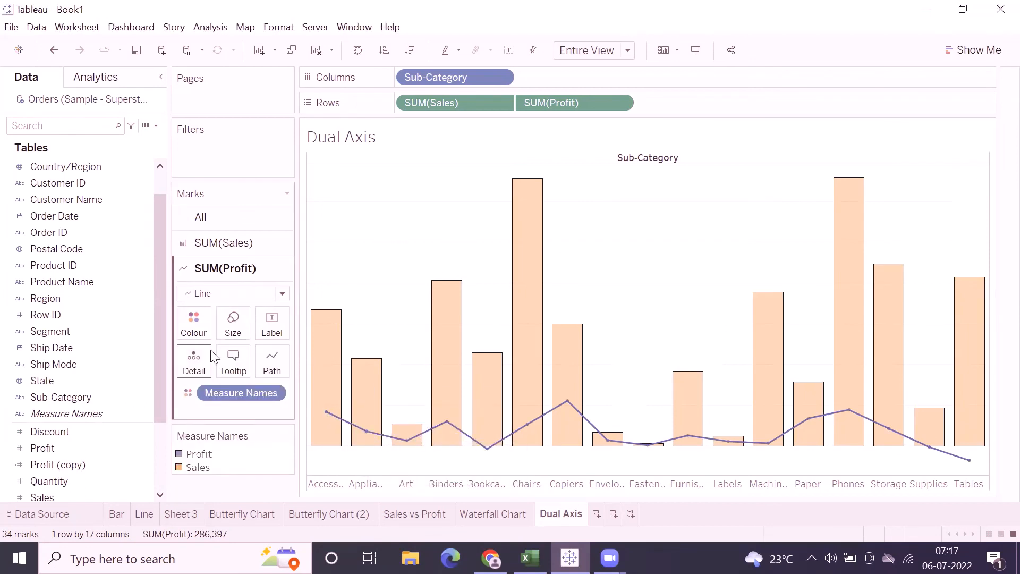
Step: Thicken the Profit line by increasing its mark size
{"action": "left_click", "coordinate": [233, 324]}
{"action": "left_click_drag", "start_coordinate": [251, 361], "coordinate": [281, 365]}
{"action": "left_click", "coordinate": [353, 254]}
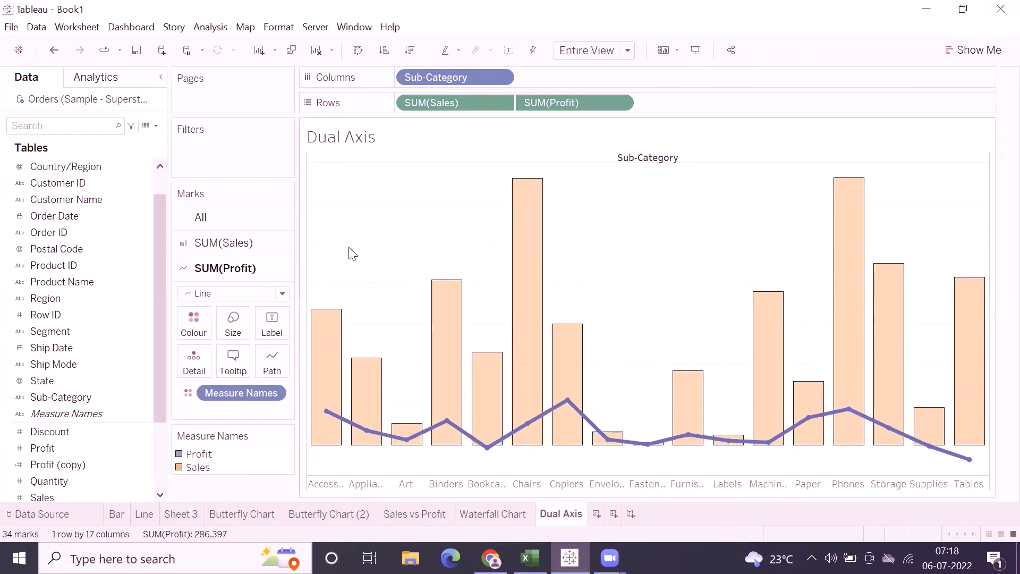
Step: Reduce the mark size of the Sales measure to make the bars about half as wide
{"action": "left_click", "coordinate": [235, 244]}
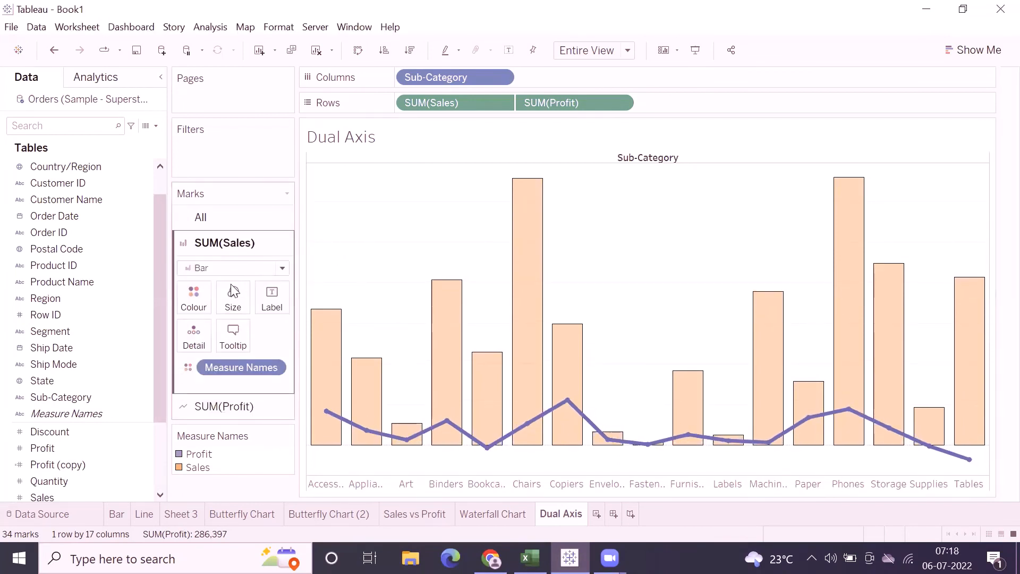
{"action": "left_click", "coordinate": [244, 300]}
{"action": "left_click_drag", "start_coordinate": [293, 332], "coordinate": [266, 335]}
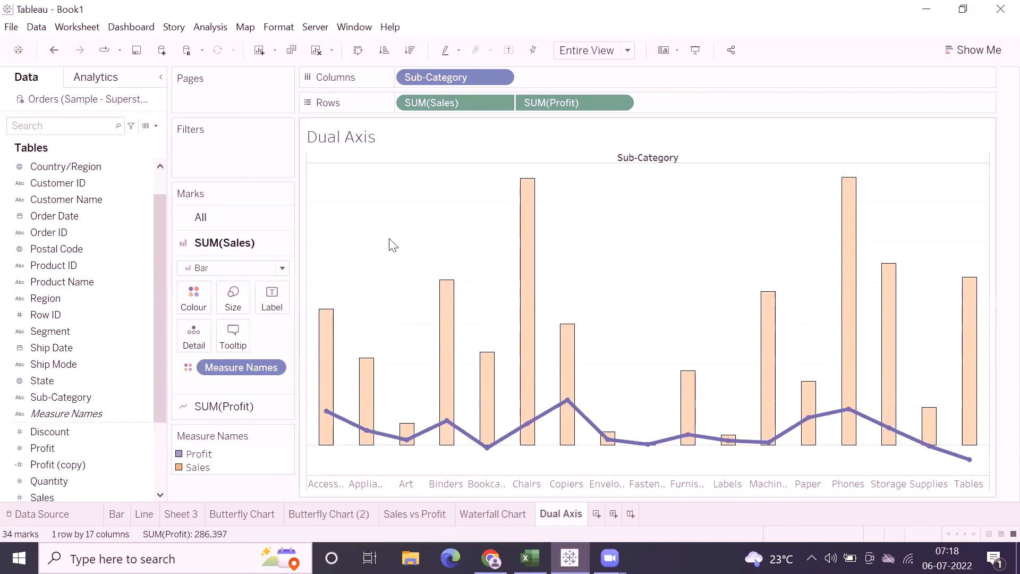
Step: Review the marker effect options in the colour settings of the Profit line
{"action": "mouse_move", "coordinate": [325, 417]}
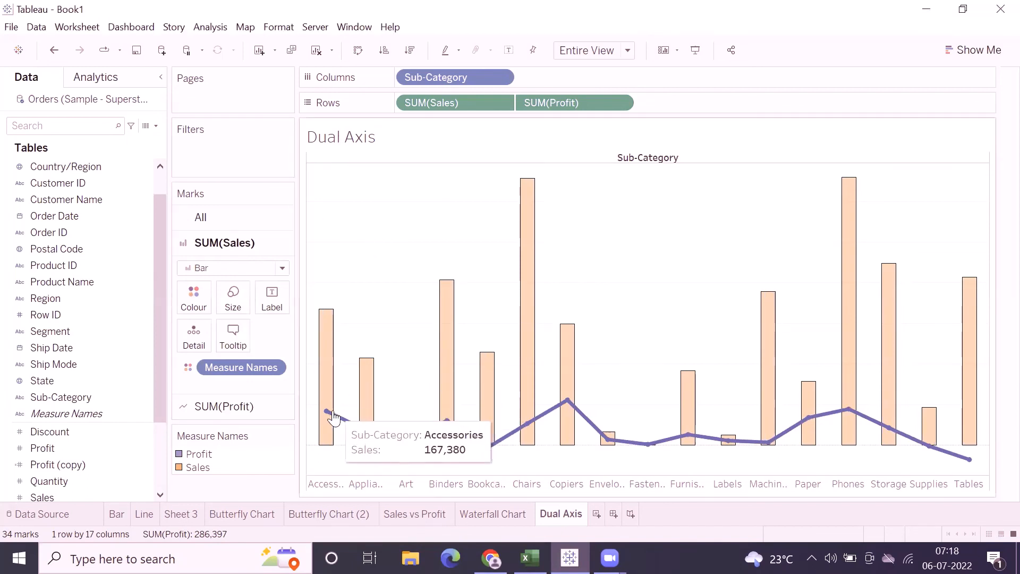
{"action": "left_click", "coordinate": [211, 407]}
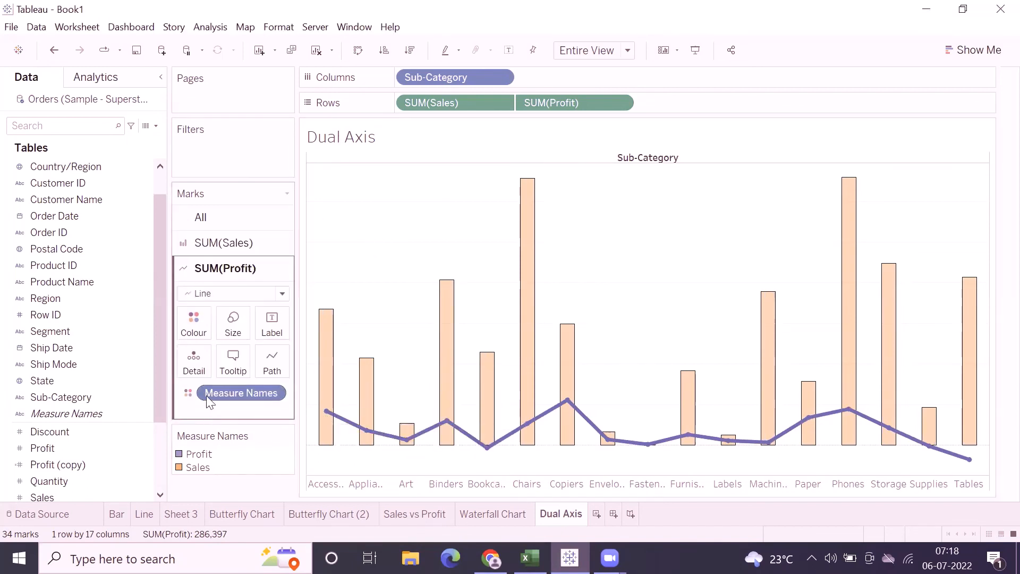
{"action": "left_click", "coordinate": [195, 322]}
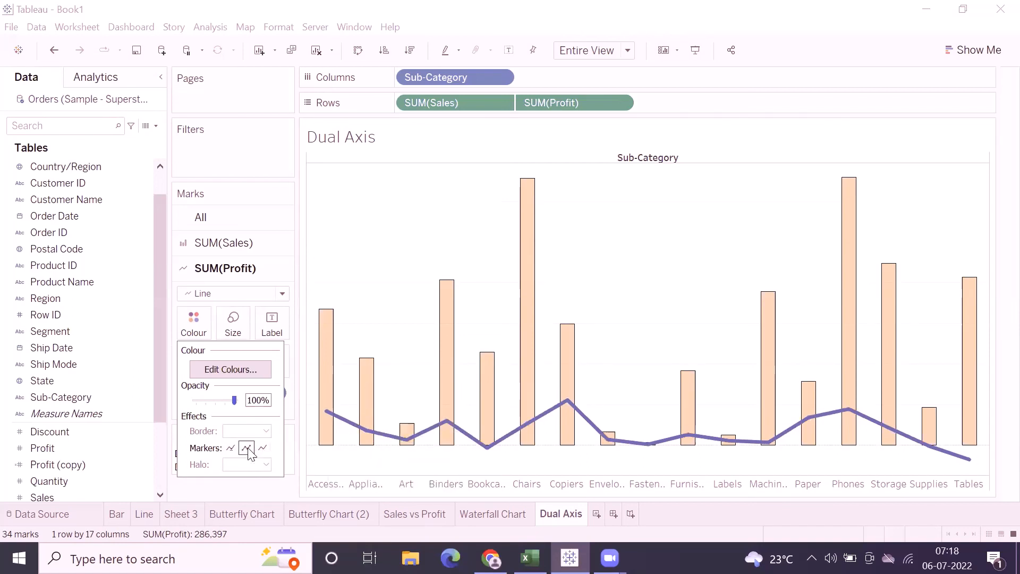
{"action": "left_click", "coordinate": [400, 280]}
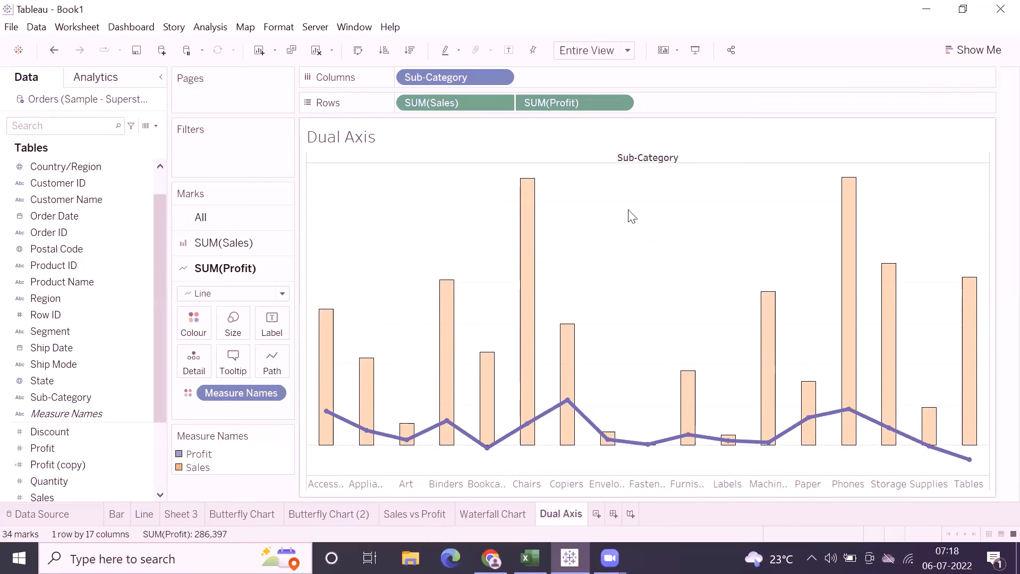
Step: Save the workbook as a Tableau Packaged Workbook (*.twbx) named Charts in the Feb_22 folder of the Workbooks repository
{"action": "left_click", "coordinate": [11, 28]}
{"action": "left_click", "coordinate": [33, 113]}
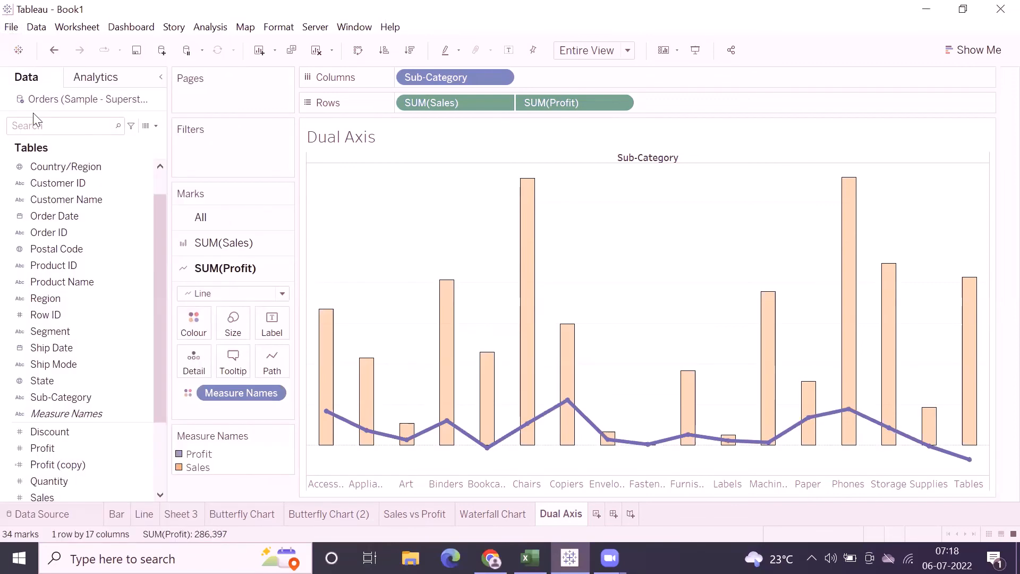
{"action": "left_click", "coordinate": [249, 58]}
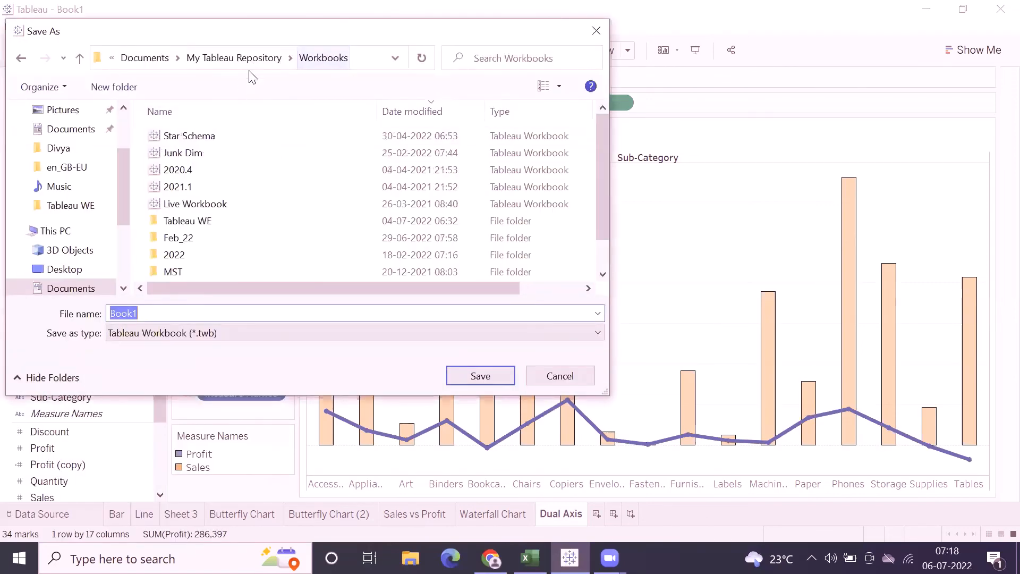
{"action": "double_click", "coordinate": [179, 238]}
{"action": "type", "text": "Charts"}
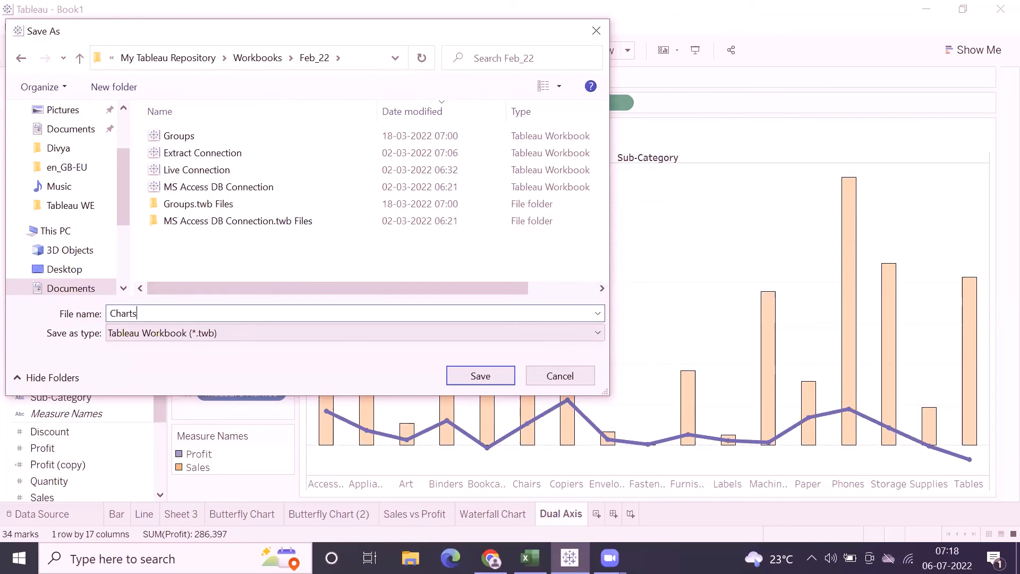
{"action": "left_click", "coordinate": [198, 333]}
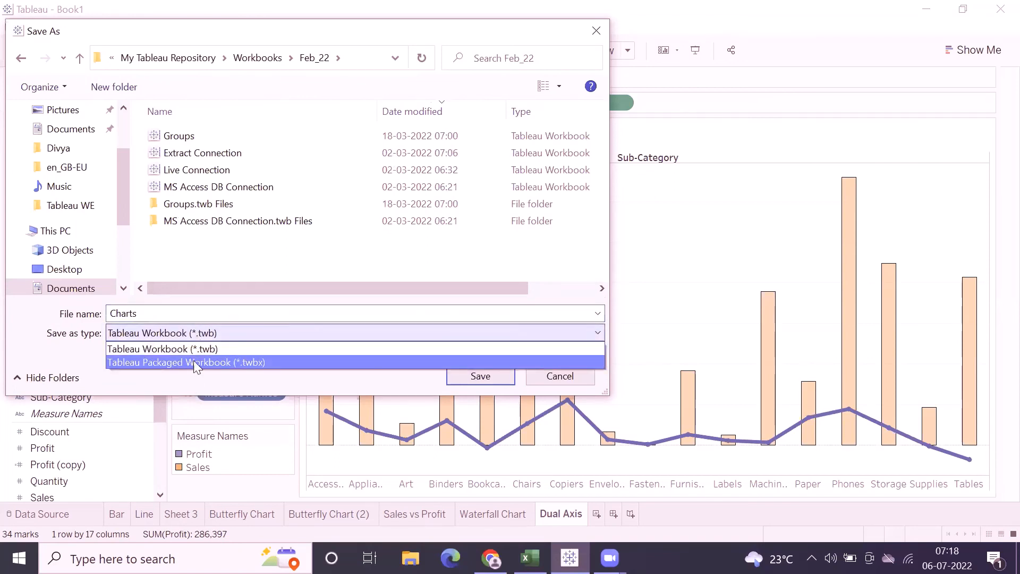
{"action": "left_click", "coordinate": [195, 362]}
{"action": "left_click", "coordinate": [452, 376]}
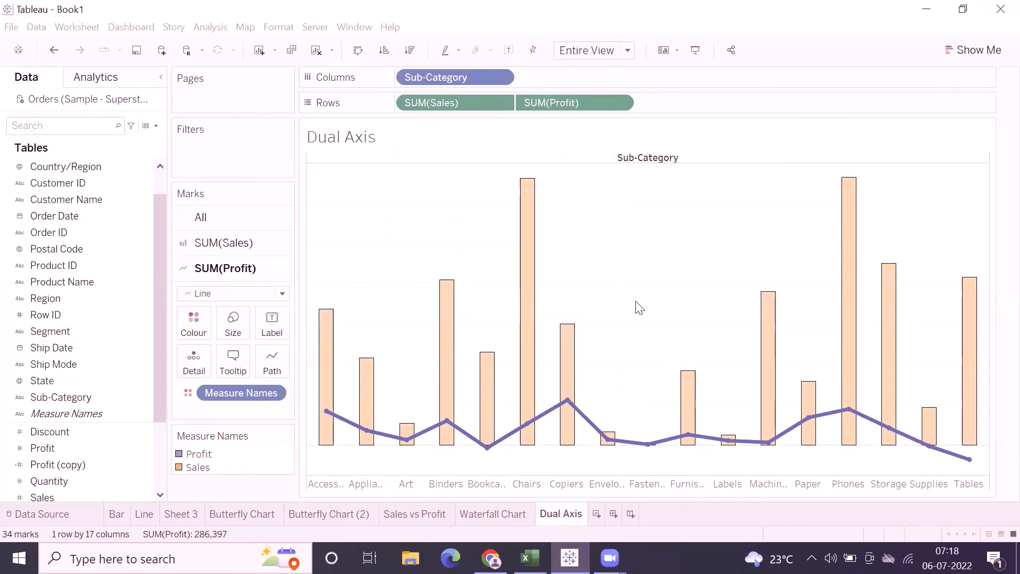